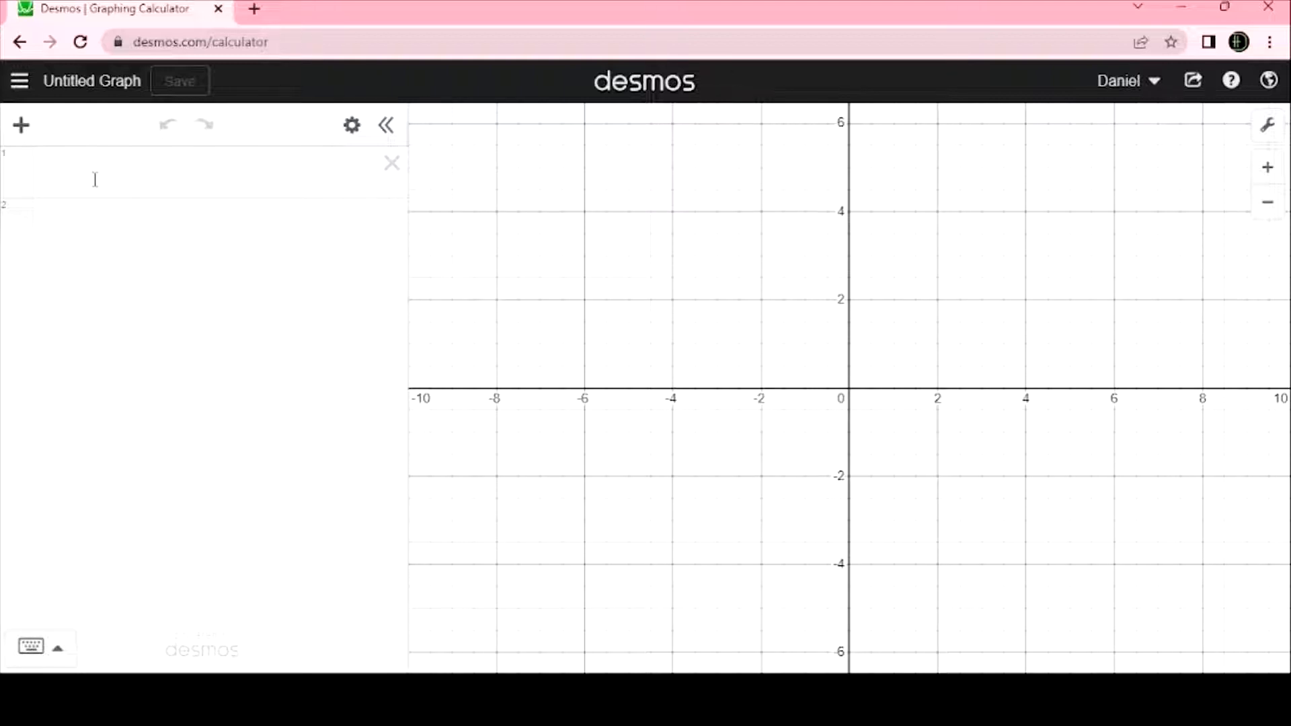
Define f(x) = √(1 − x²) in the first expression line and open a second expression line
click(95, 179)
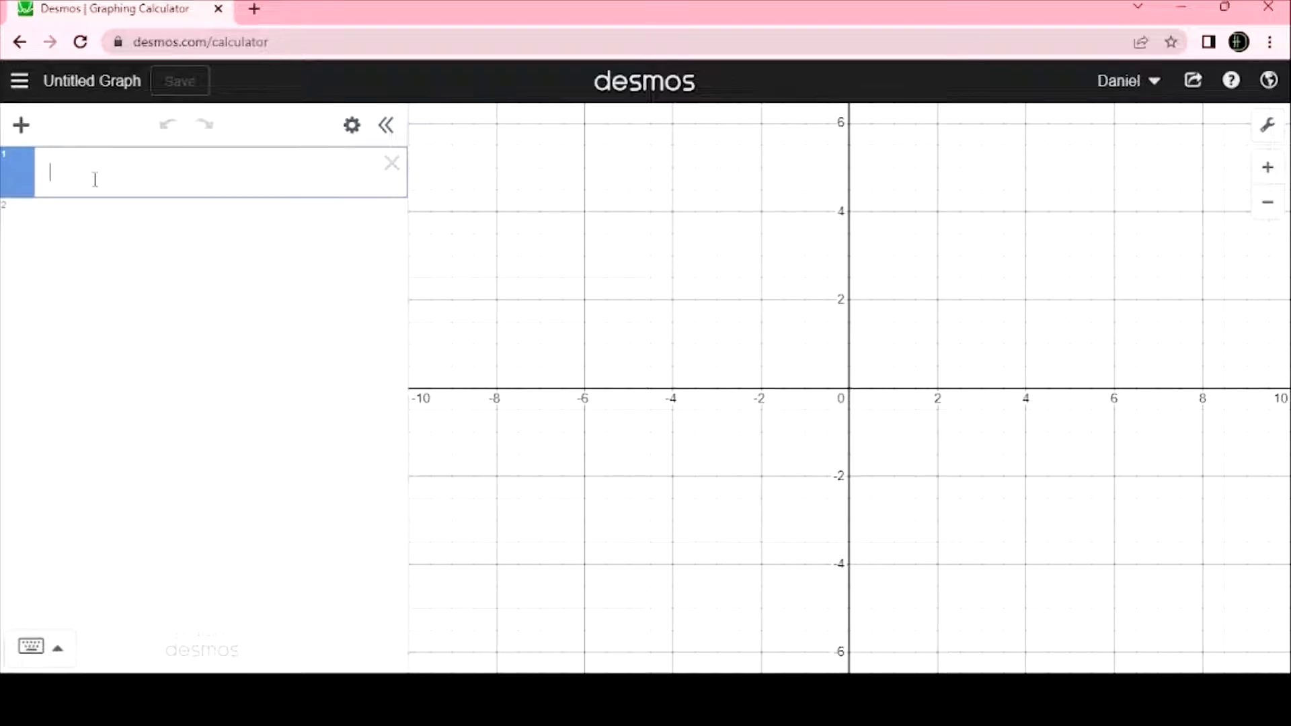
text(f)
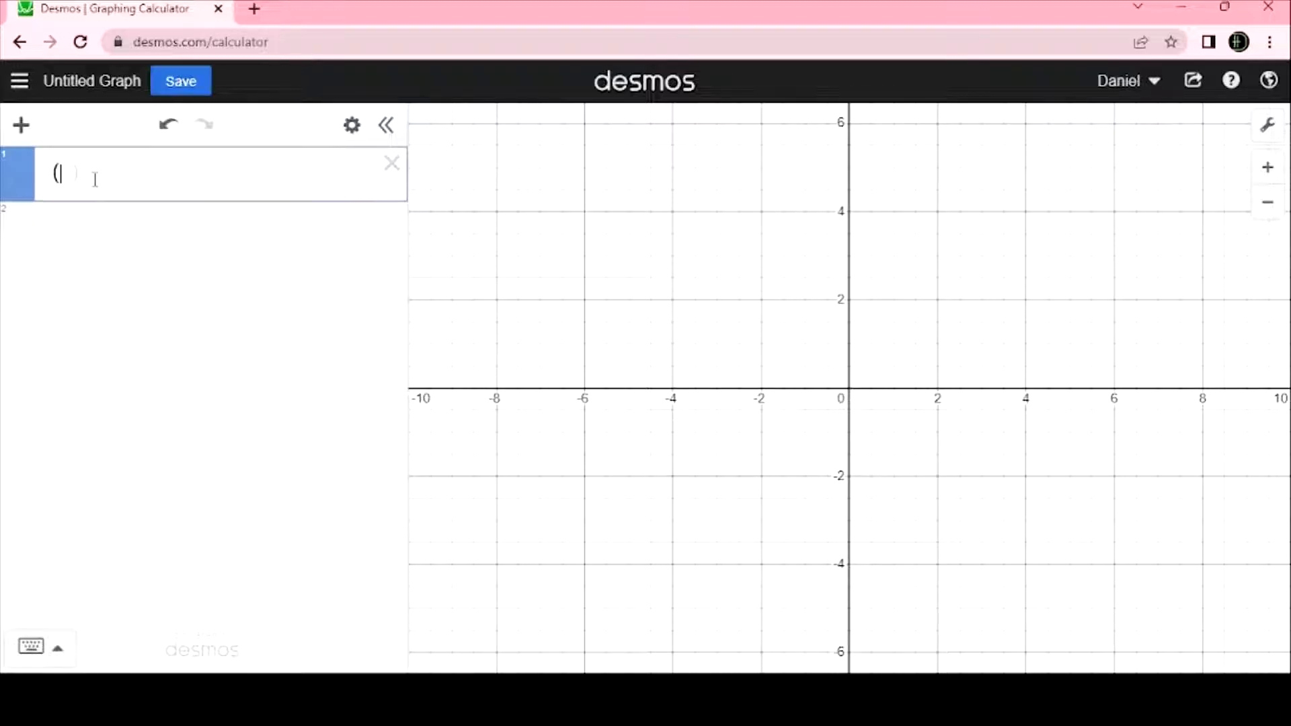
text((x))
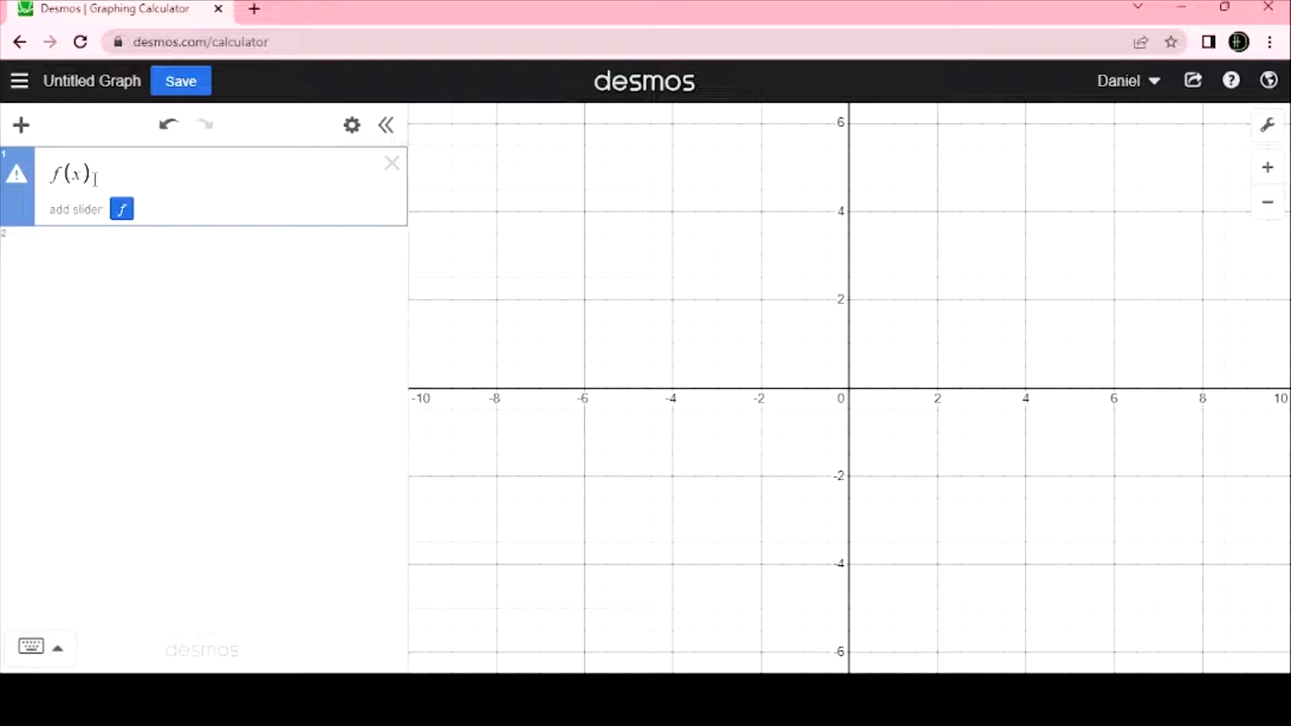
text(=)
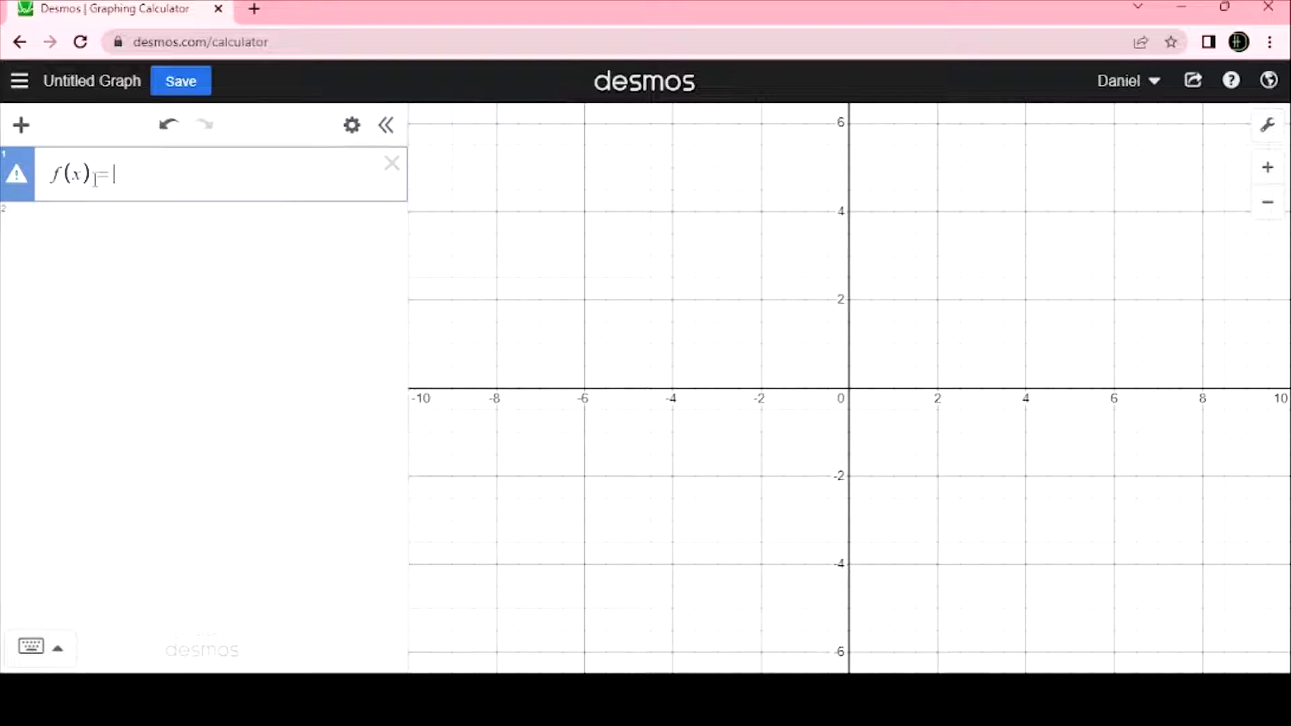
text(sqrt1-x)
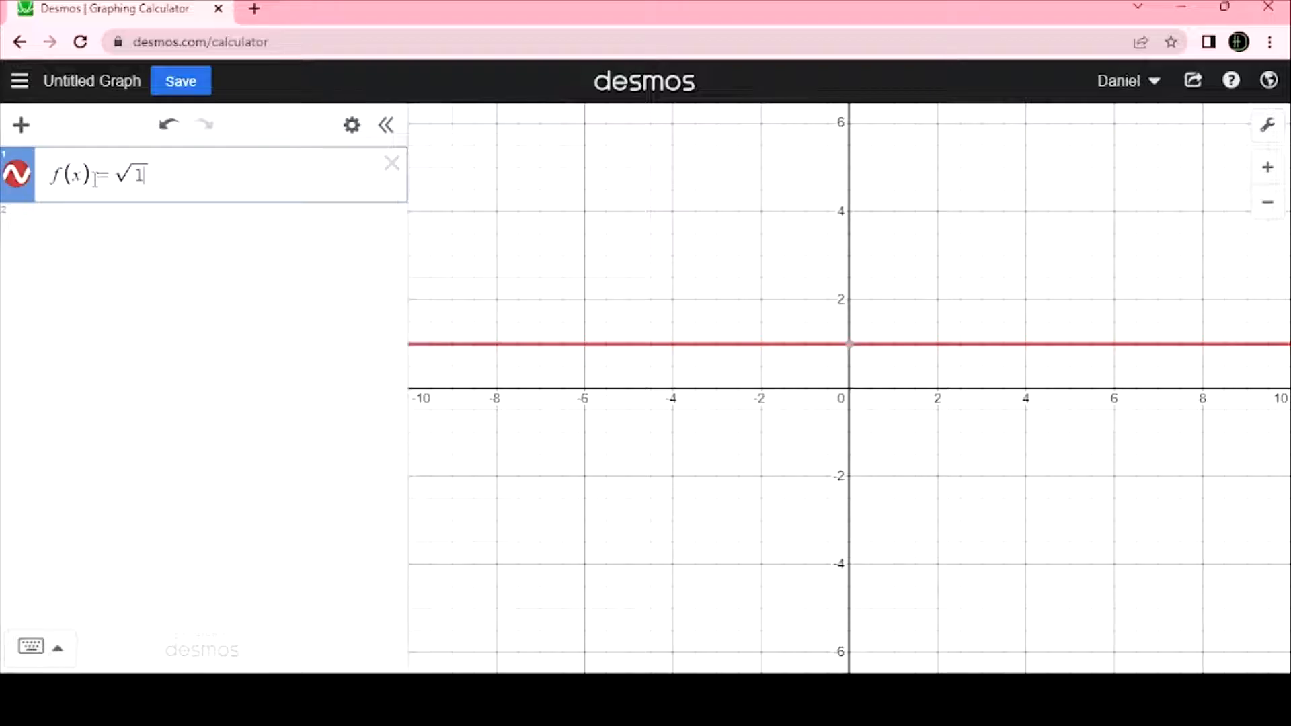
text(^2)
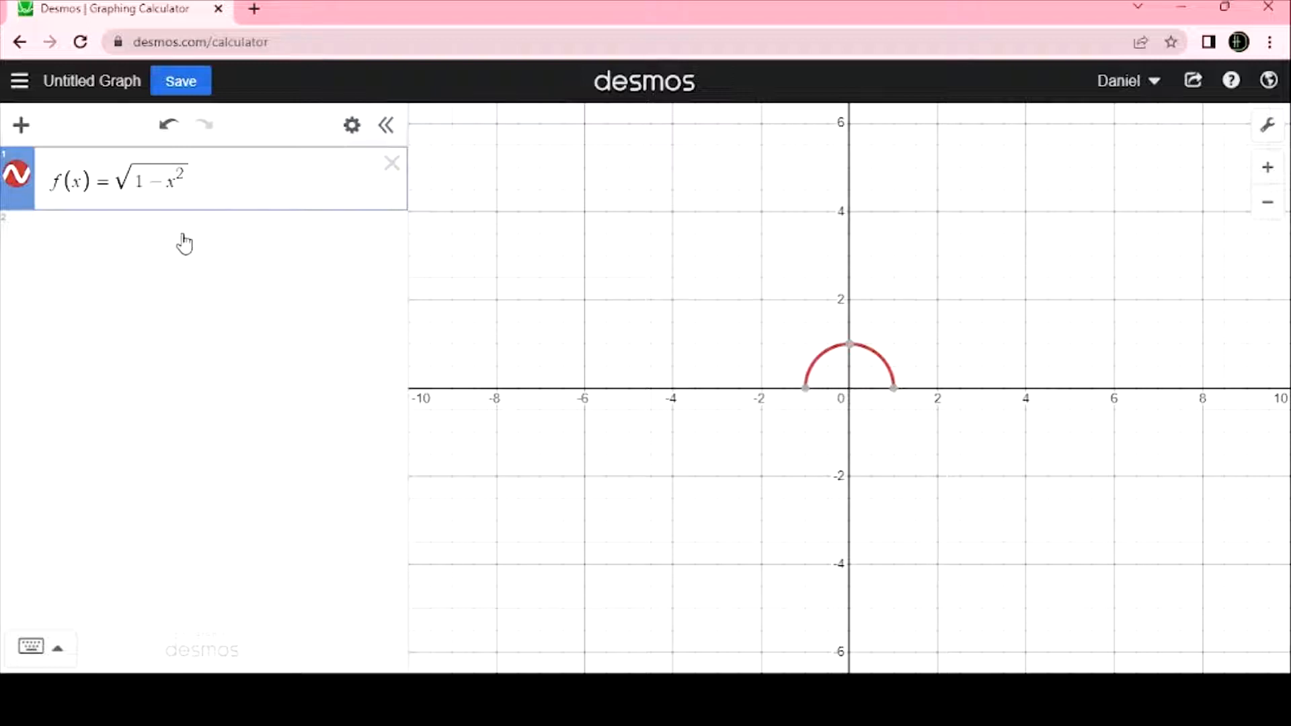
click(19, 180)
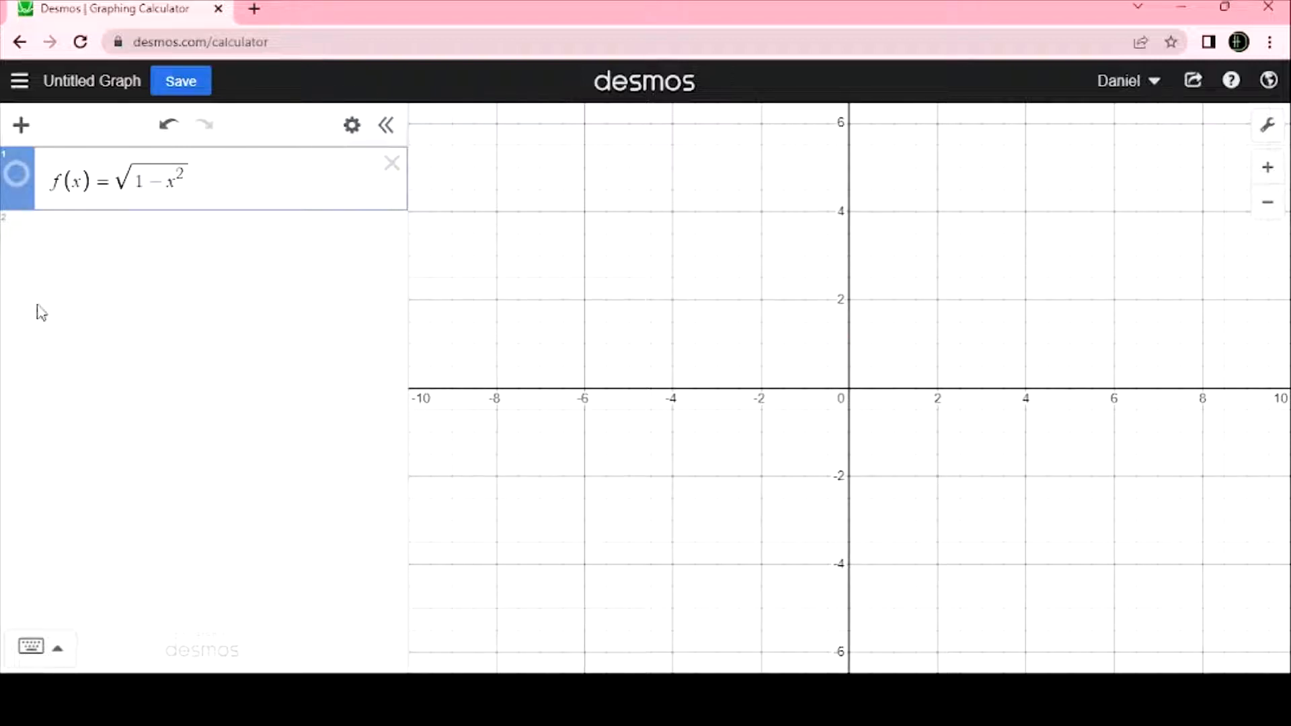
click(18, 192)
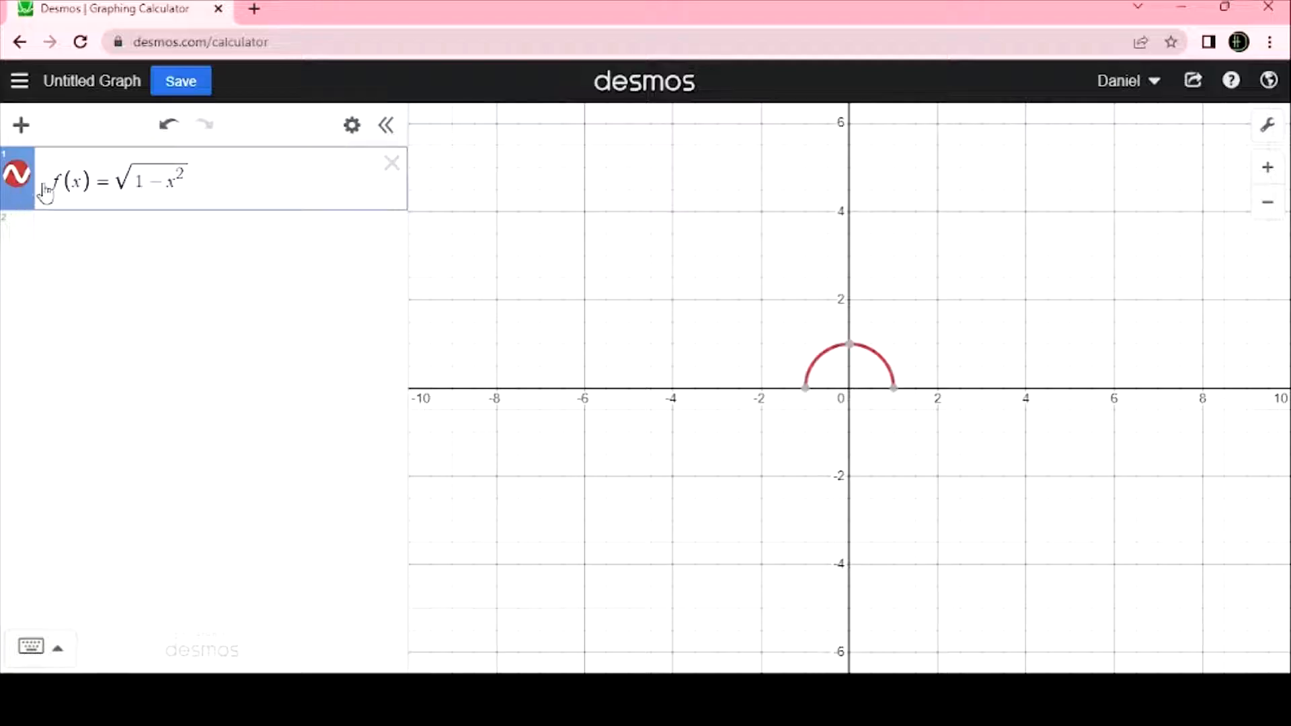
click(72, 241)
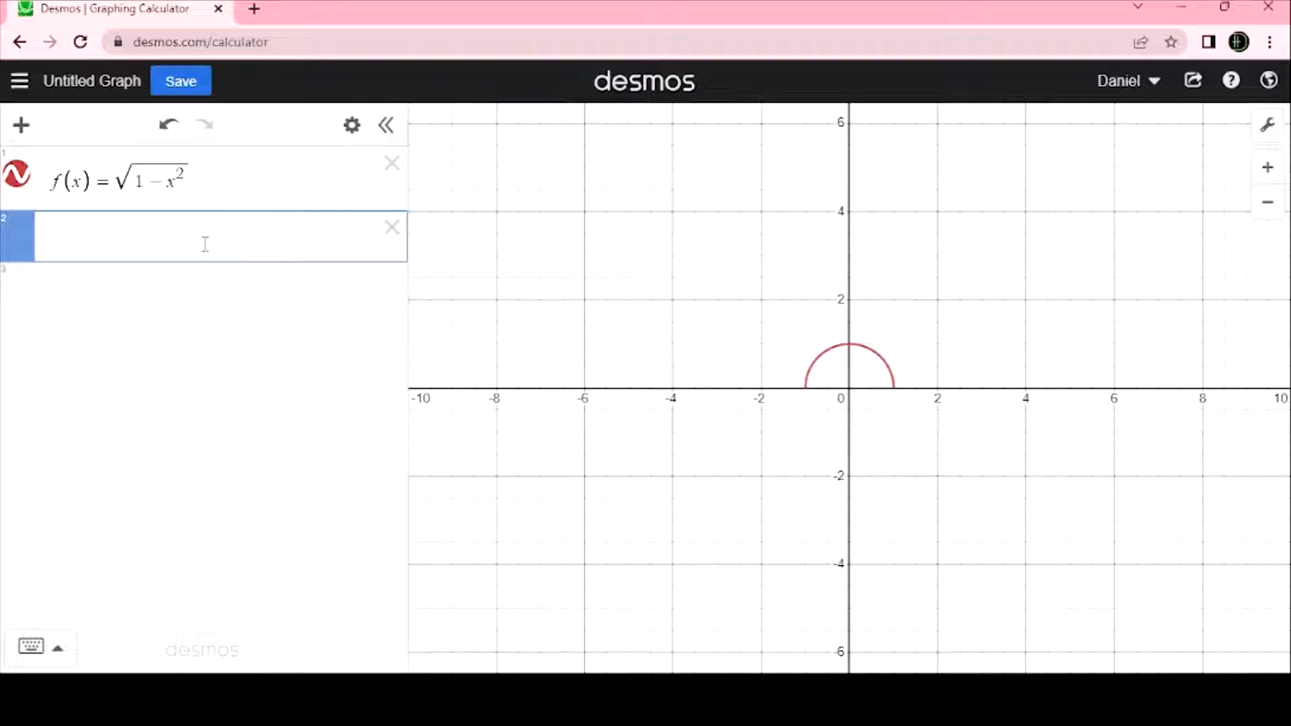
text(sin(f()
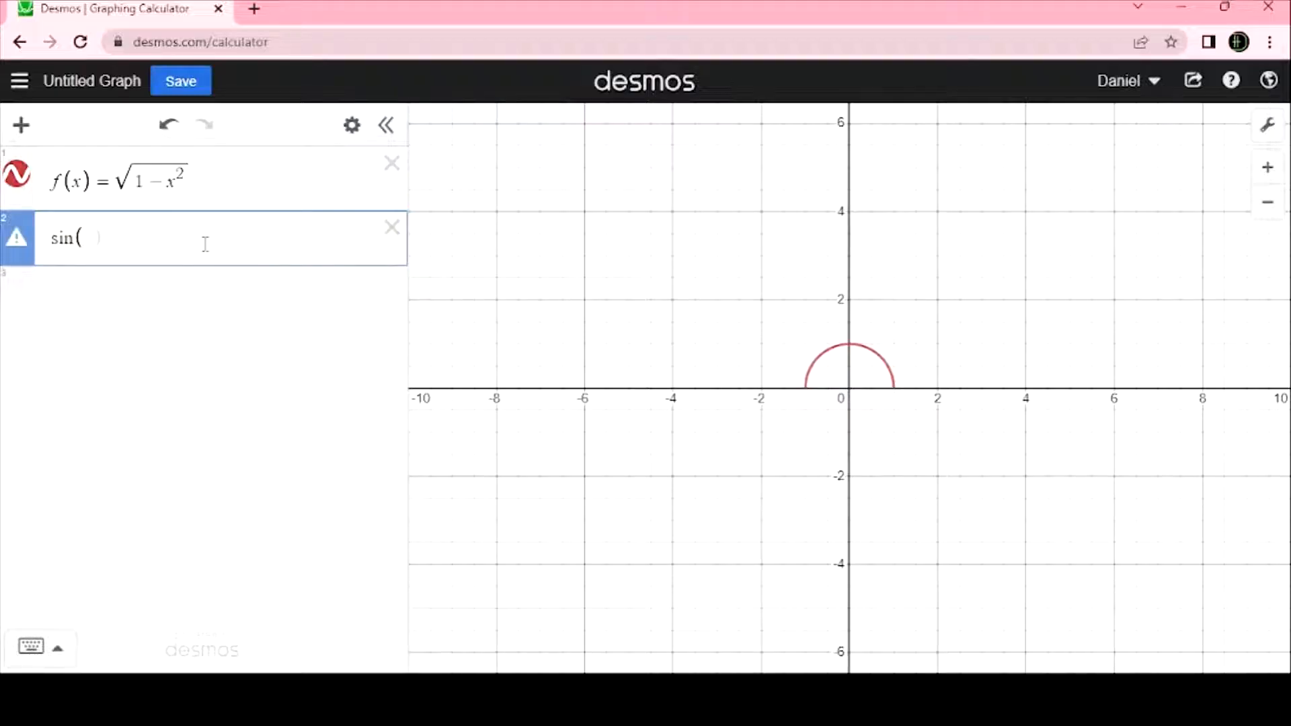
text(x)
key(BackSpace)
key(BackSpace)
key(BackSpace)
key(BackSpace)
key(BackSpace)
key(BackSpace)
key(BackSpace)
Plot f(sin(x)) in the second expression line and switch its curve off and on
text(f(sin(x))
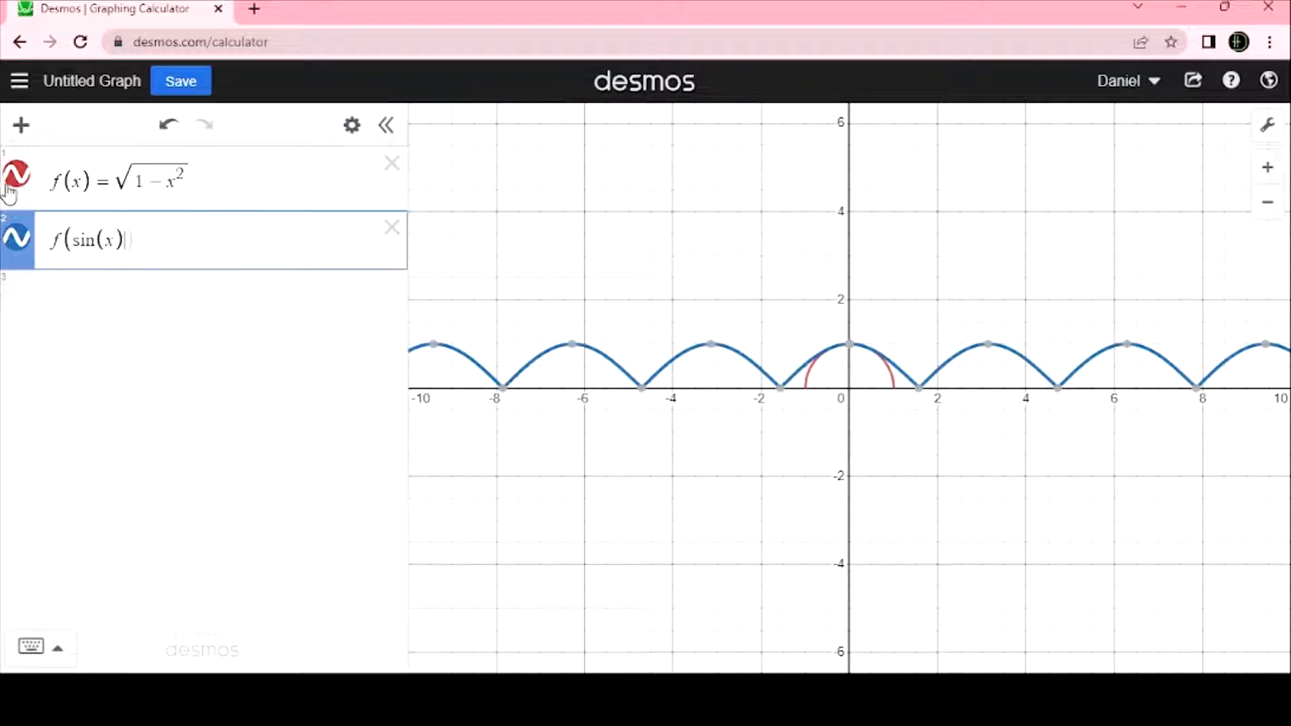
click(15, 245)
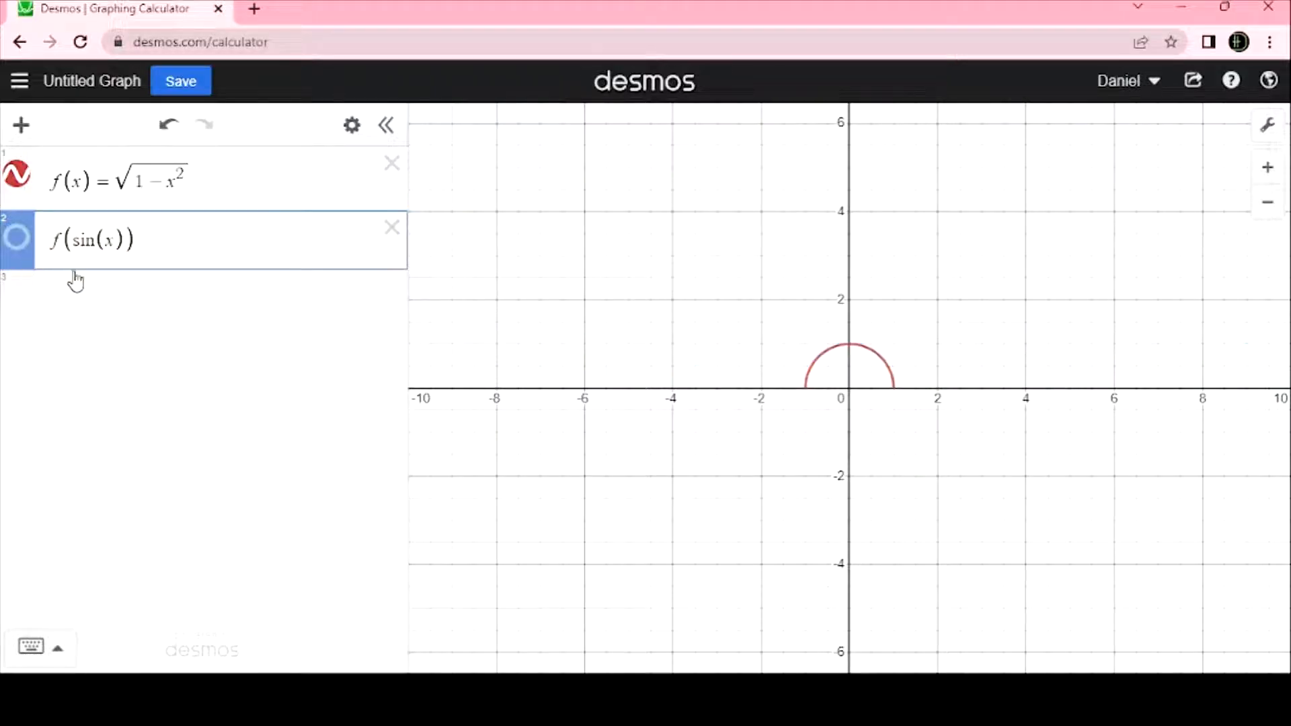
click(17, 238)
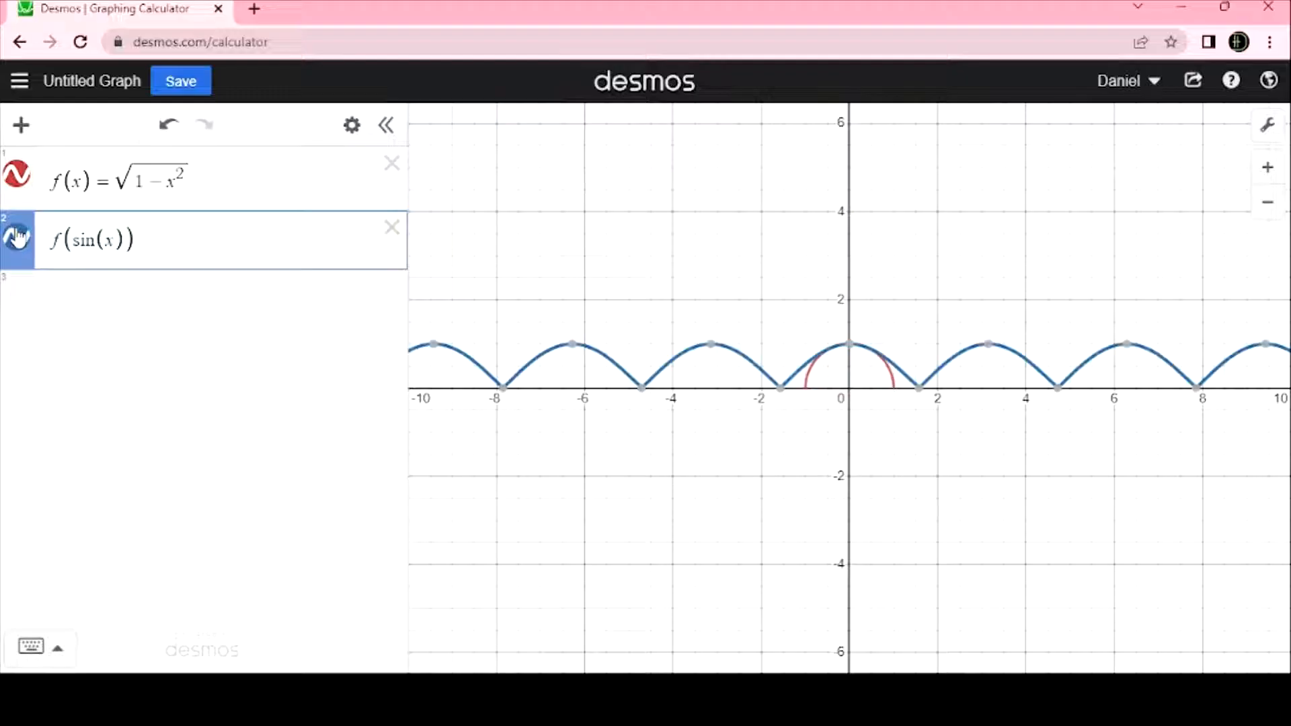
Plot sin(x) in a third expression line for comparison and delete that line
click(143, 294)
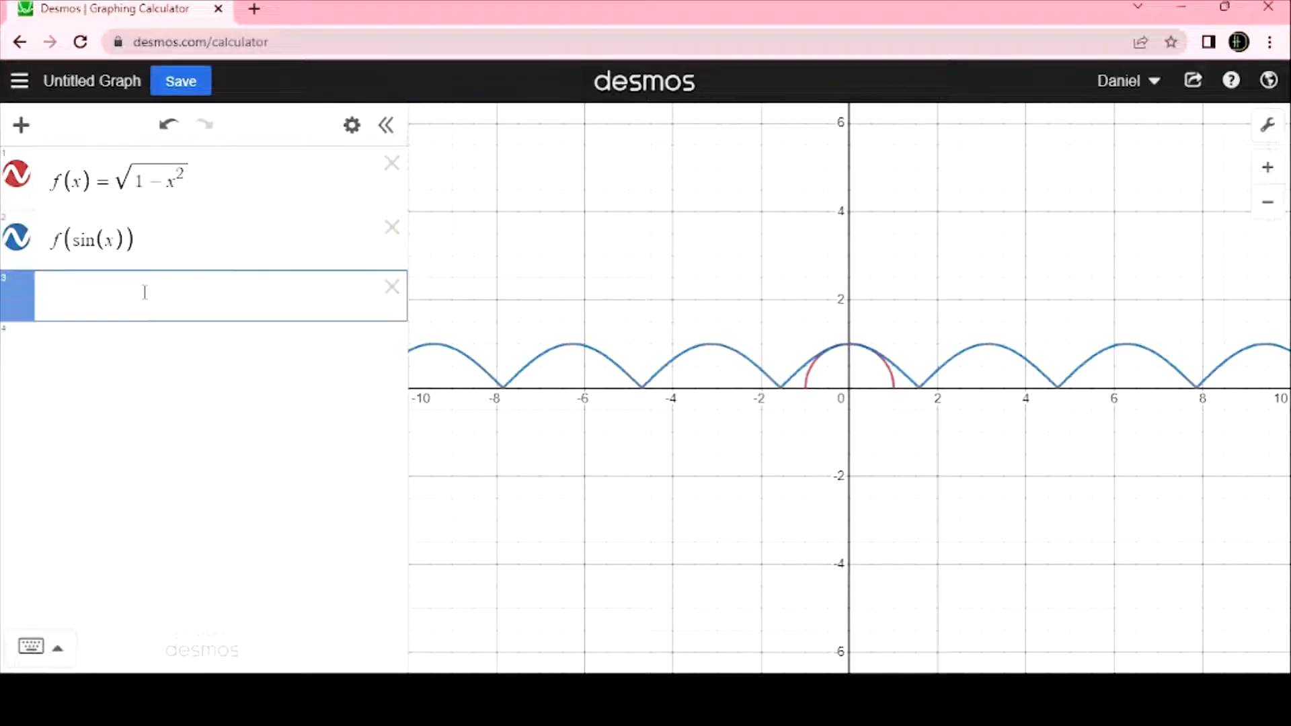
text(sin(x))
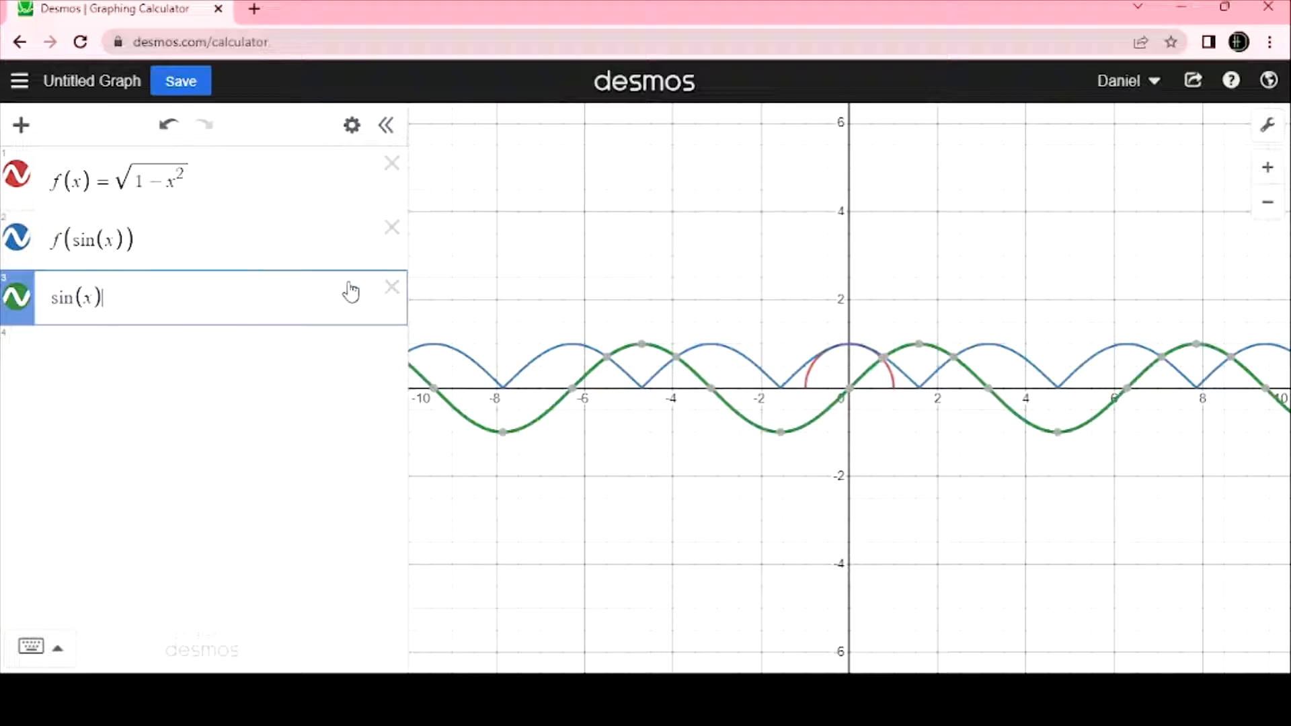
click(392, 287)
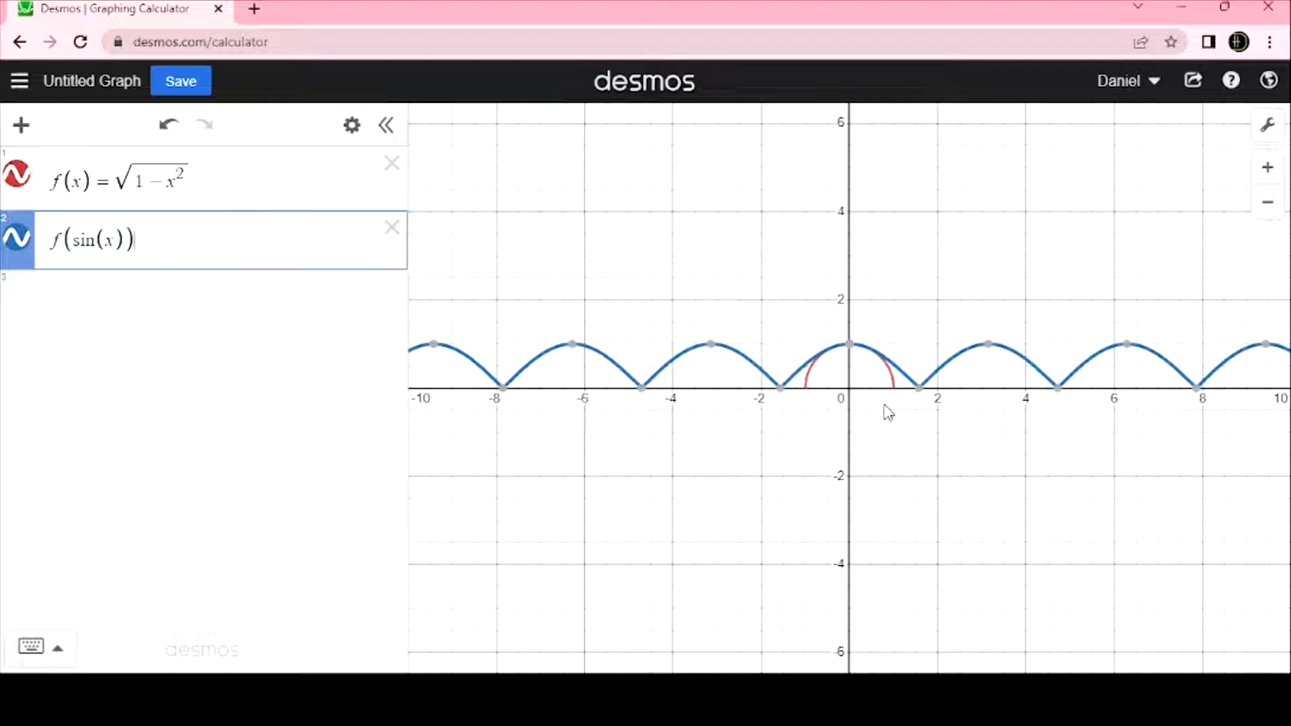
Hide the semicircle curve of f(x) and change the second expression to f(sin(x)) + 1
click(13, 172)
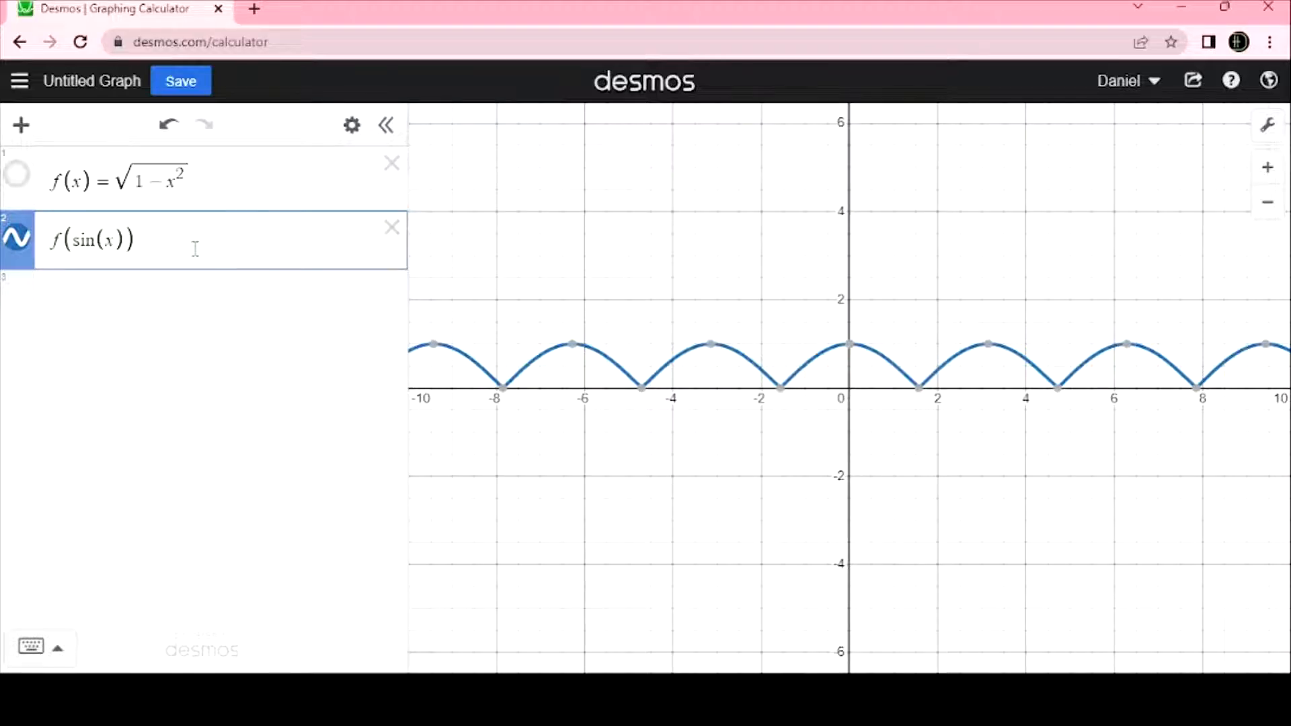
text(+1)
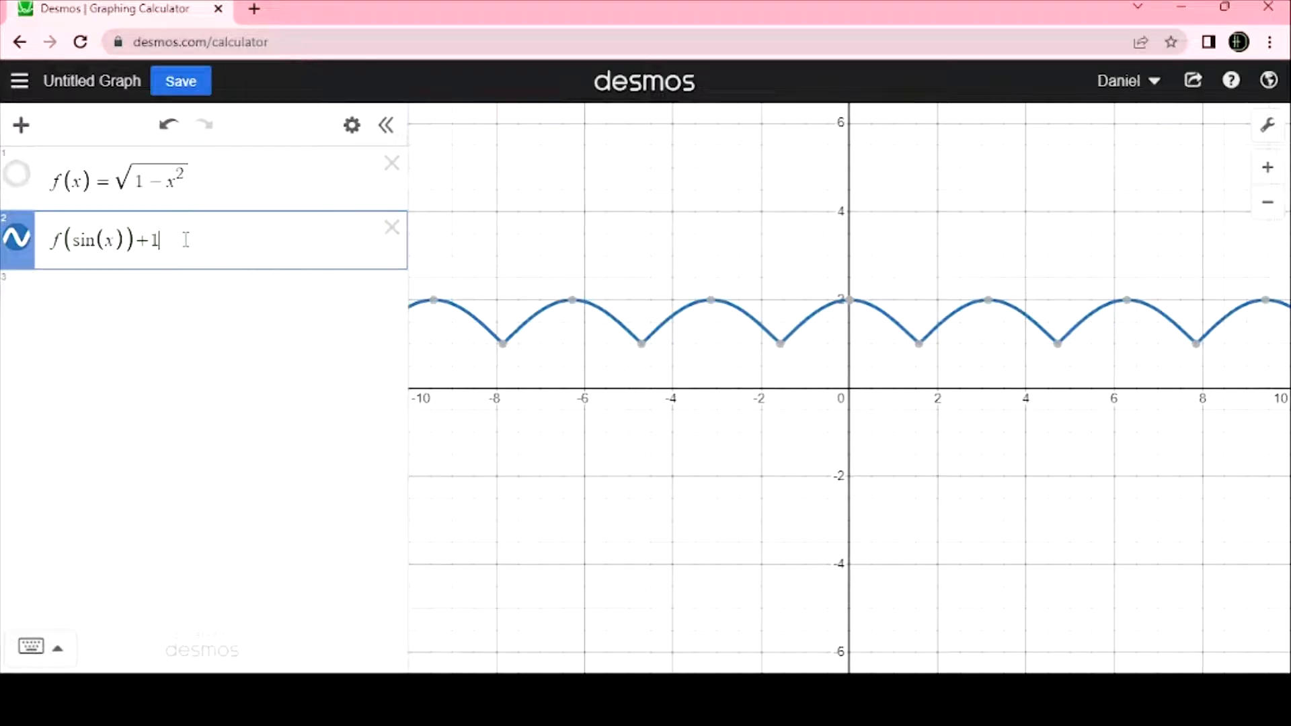
Copy the shifted expression into a new line and change the copy to −f(sin(x)) − 1
key(ctrl+a)
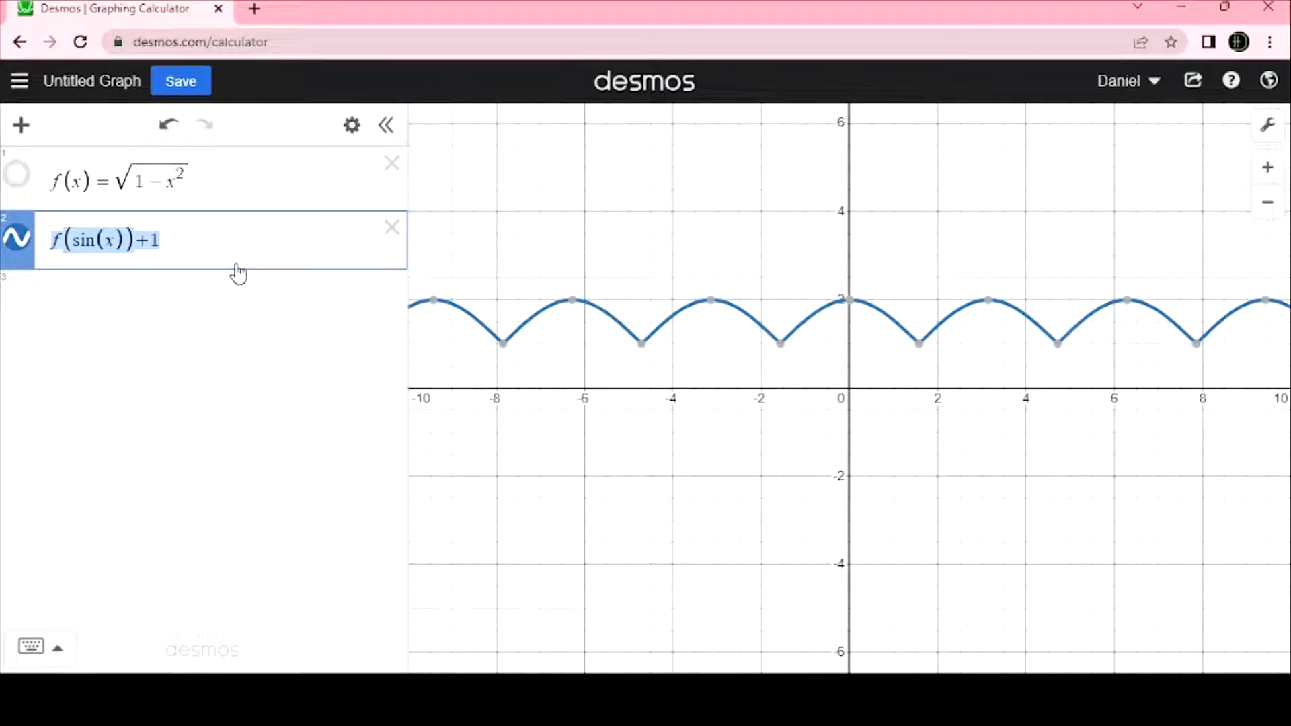
key(ctrl+c)
key(Return)
key(ctrl+v)
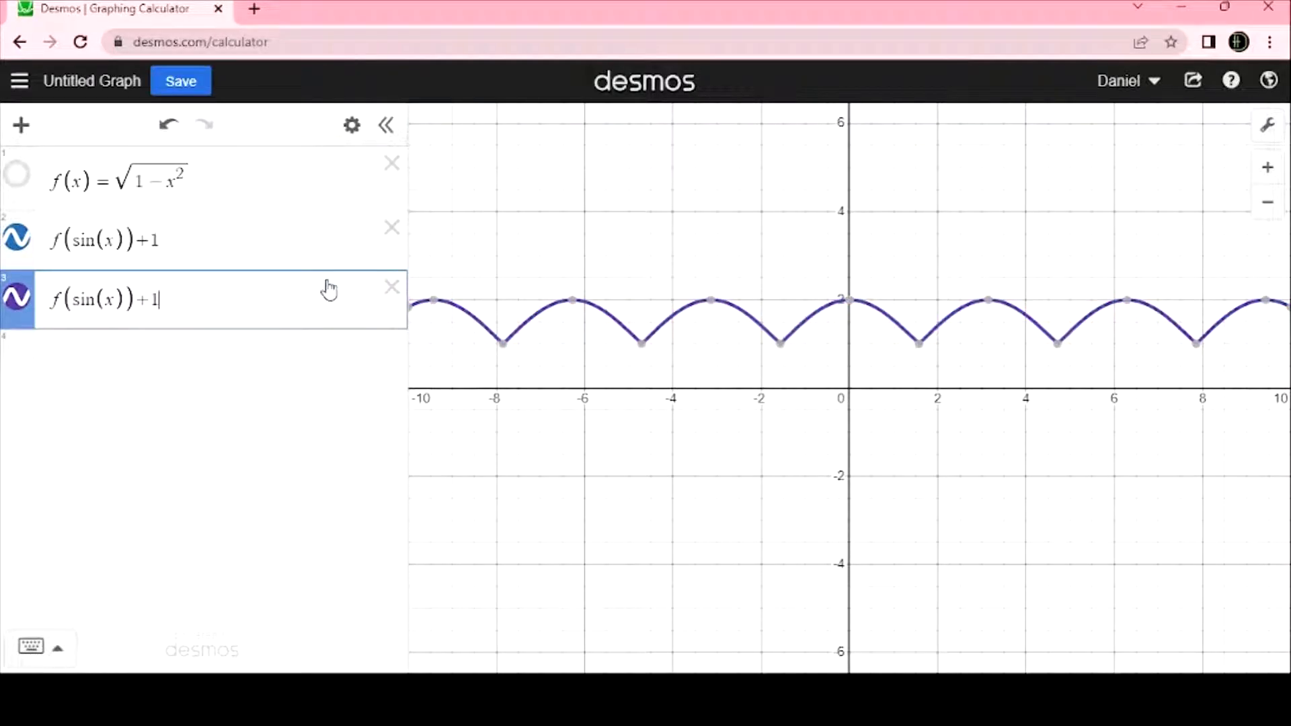
key(BackSpace)
key(BackSpace)
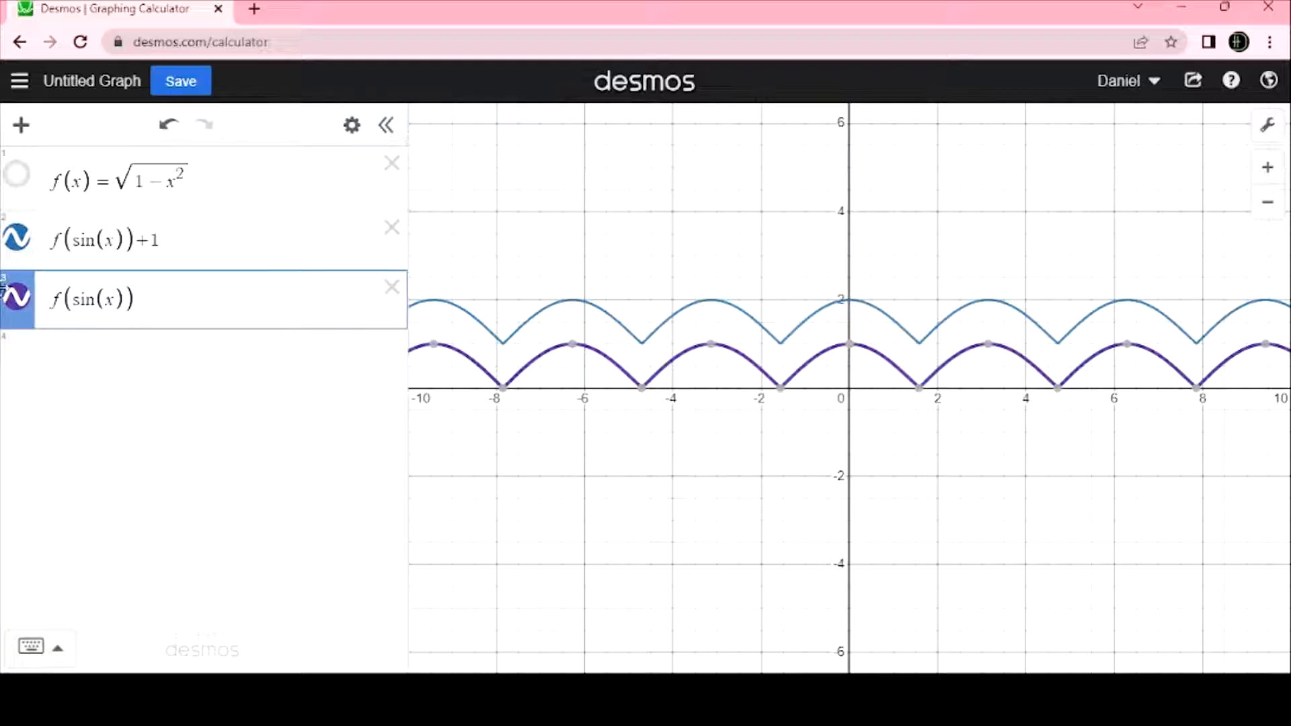
click(54, 304)
text(-)
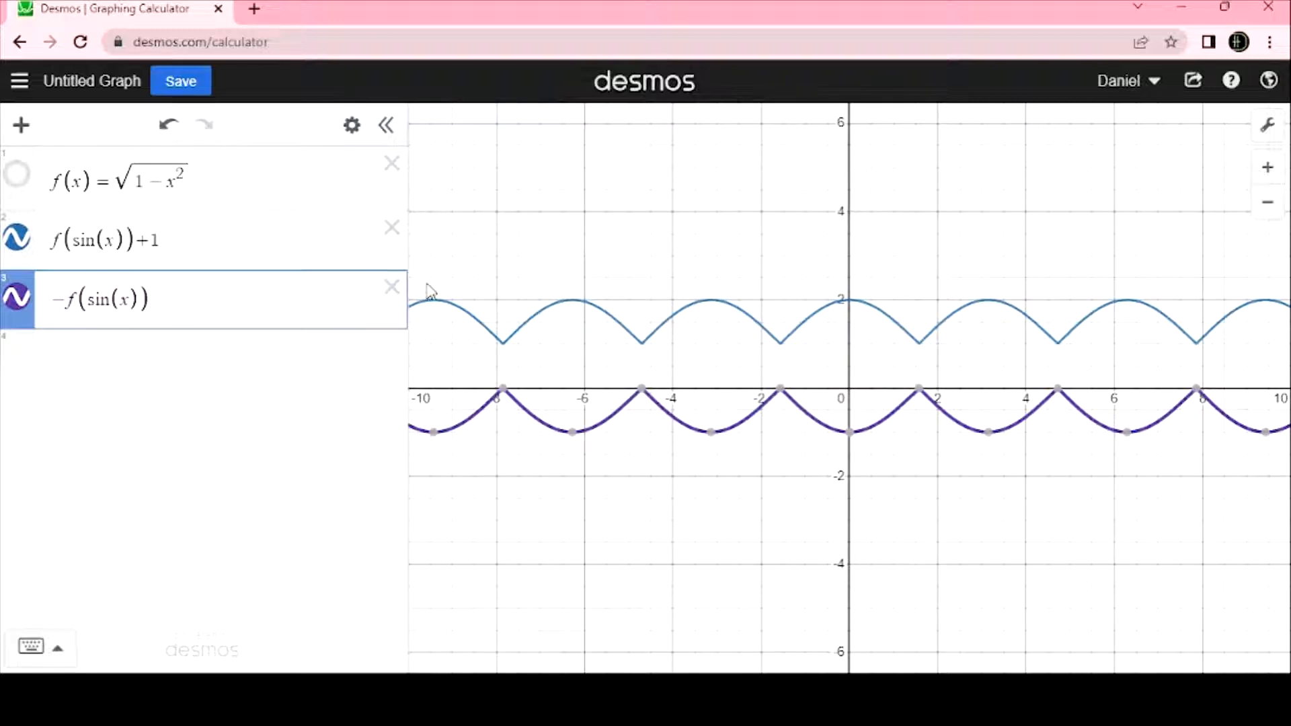
text(-1)
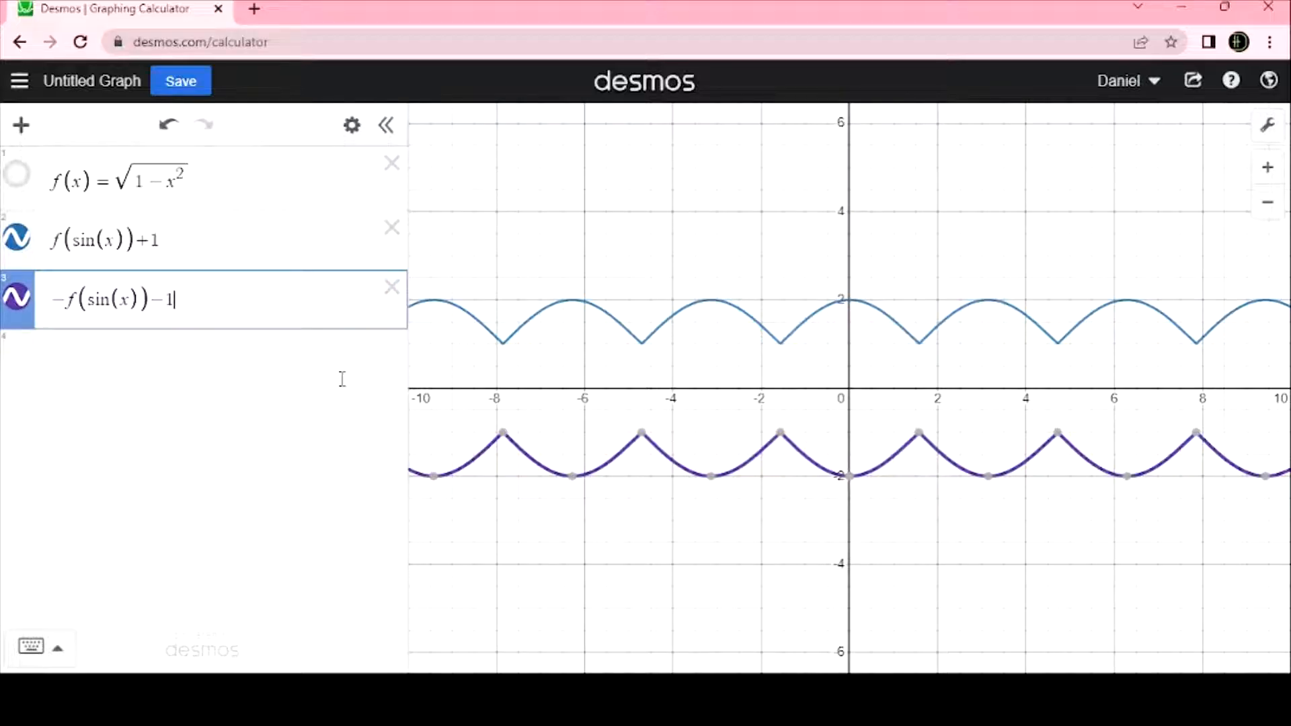
Insert a line below the definition of f(x) that defines the parameter h = 1
click(227, 181)
key(Return)
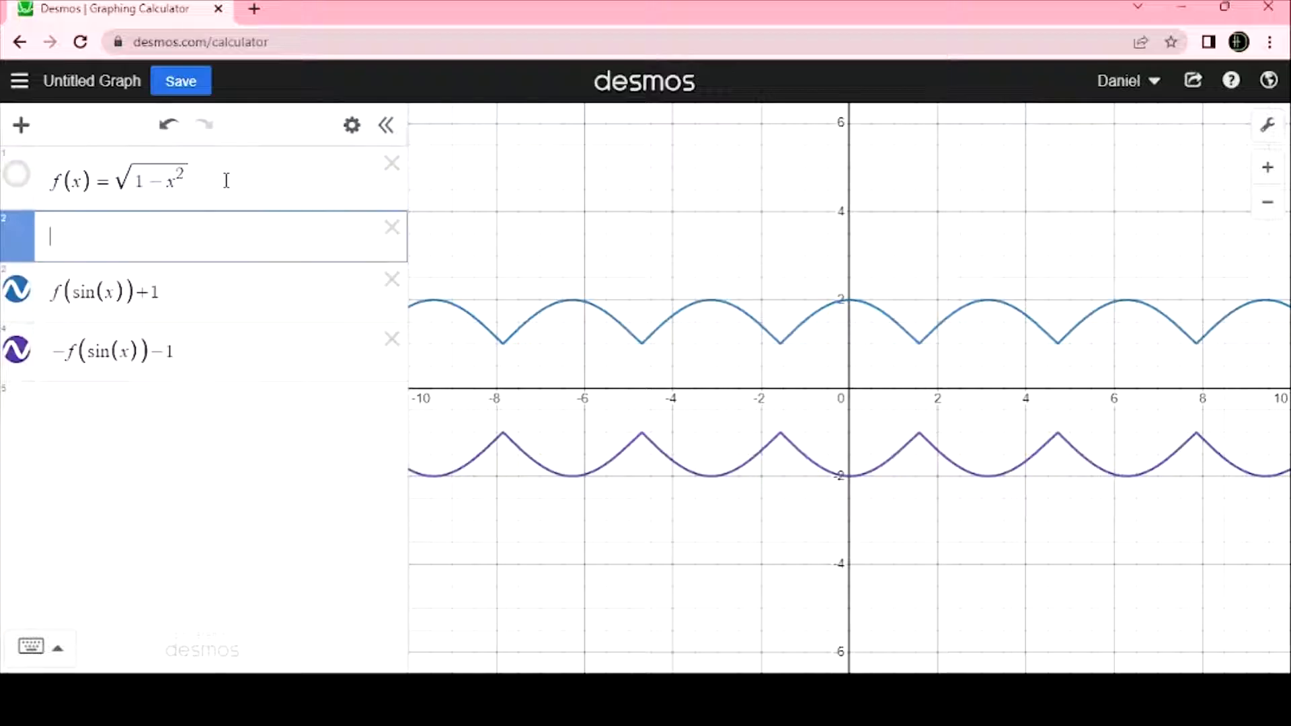
text(h)
text(=1)
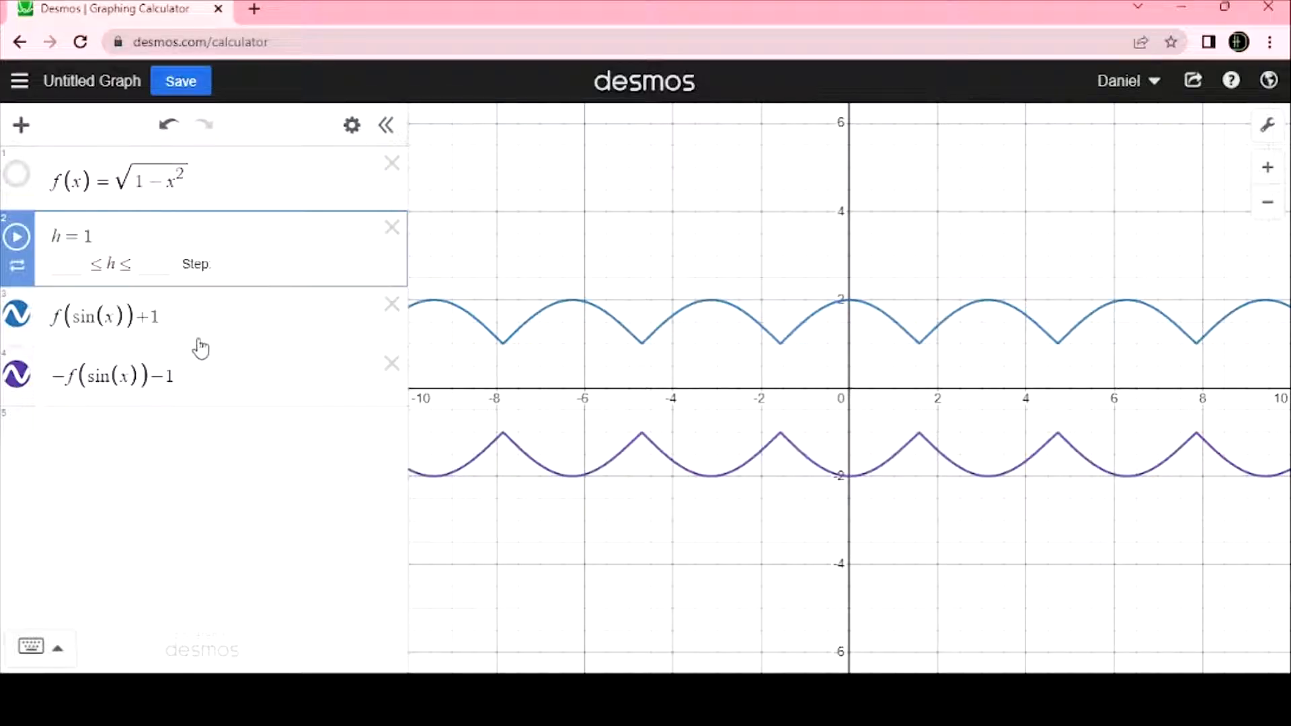
Replace the constant shifts in both curves with h/2, giving f(sin(x)) + h/2 and −f(sin(x)) − h/2
click(182, 316)
key(BackSpace)
text(h)
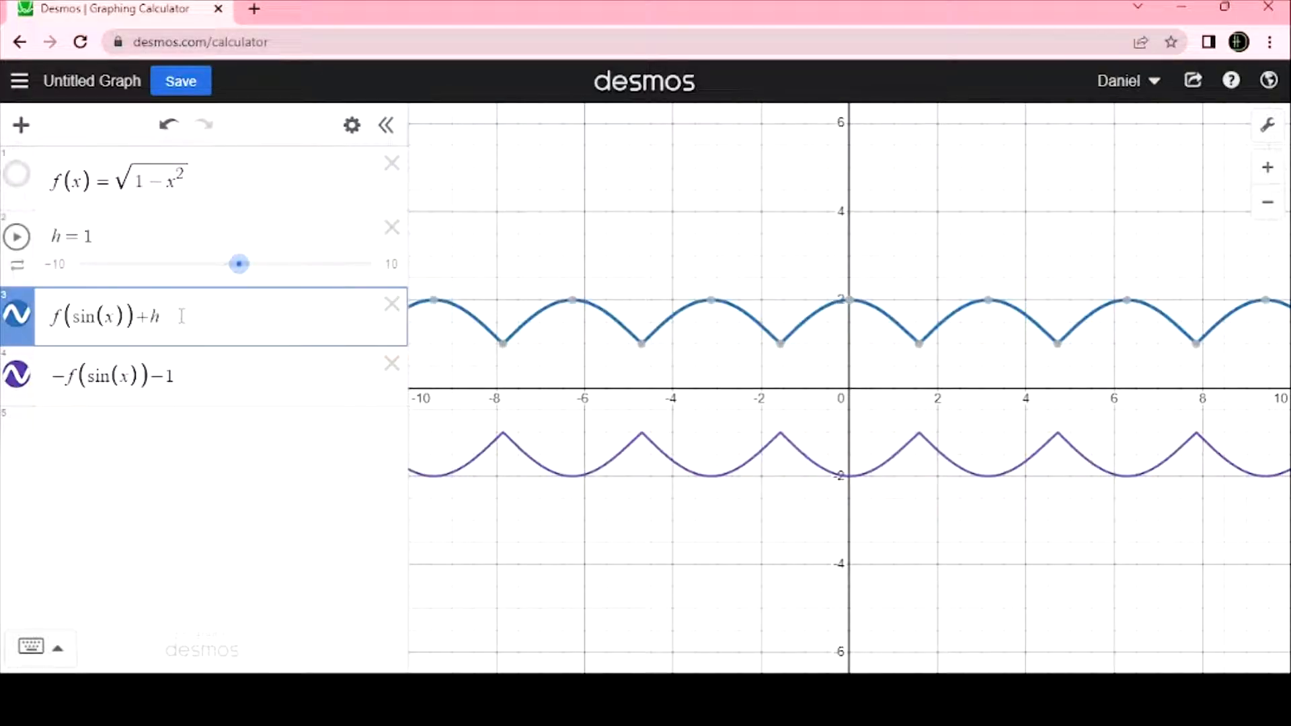
text(/2)
click(185, 390)
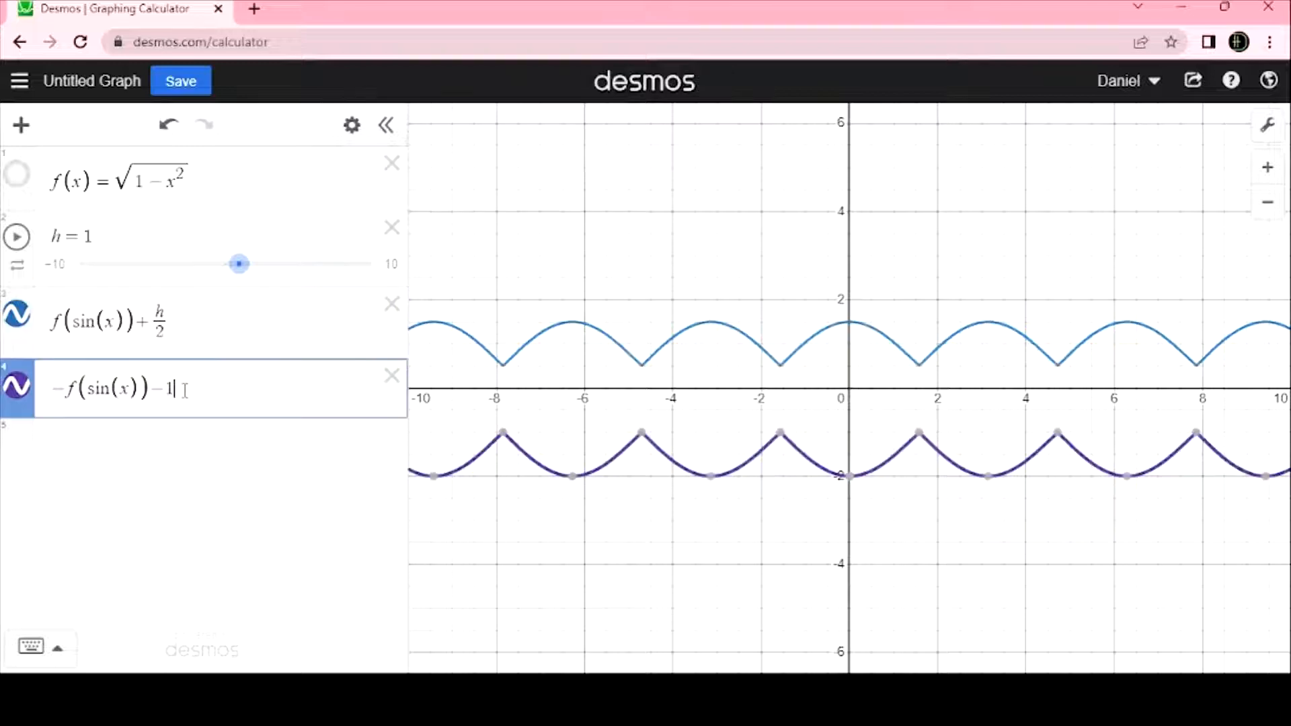
key(BackSpace)
text(h/2)
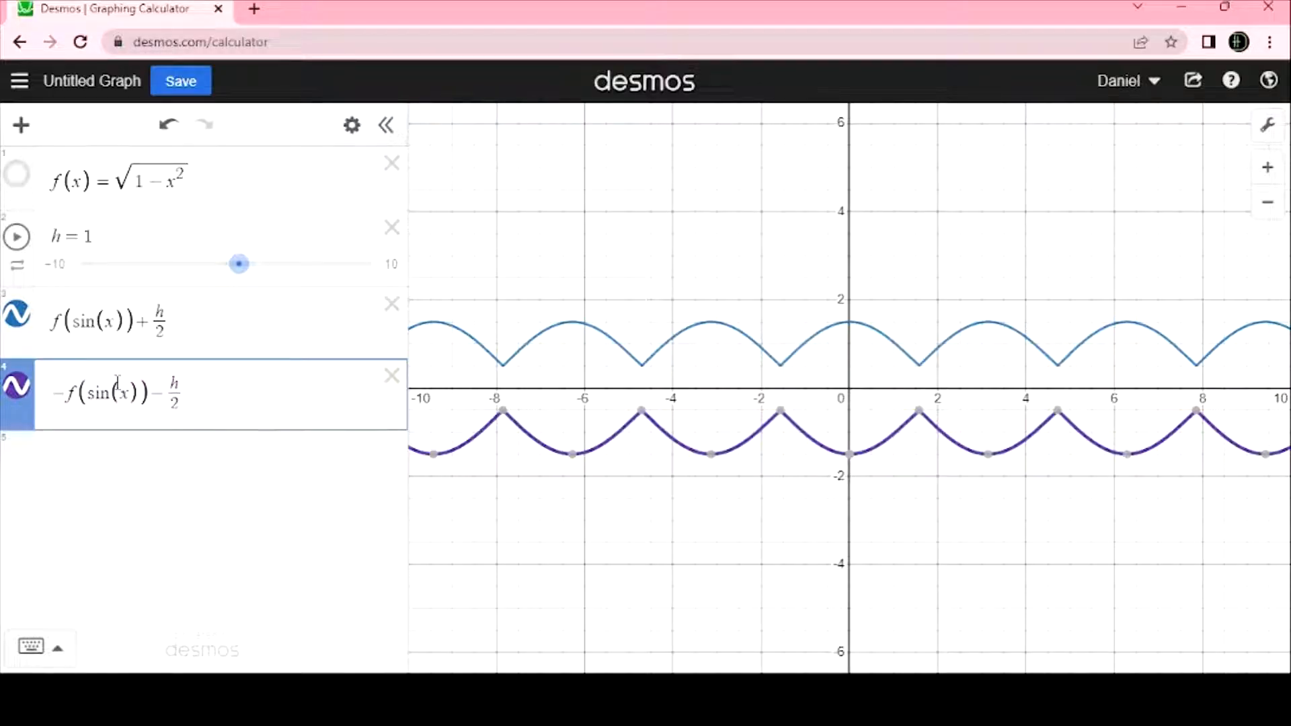
Try h = 2 and set the parameter h to 4
click(99, 236)
key(BackSpace)
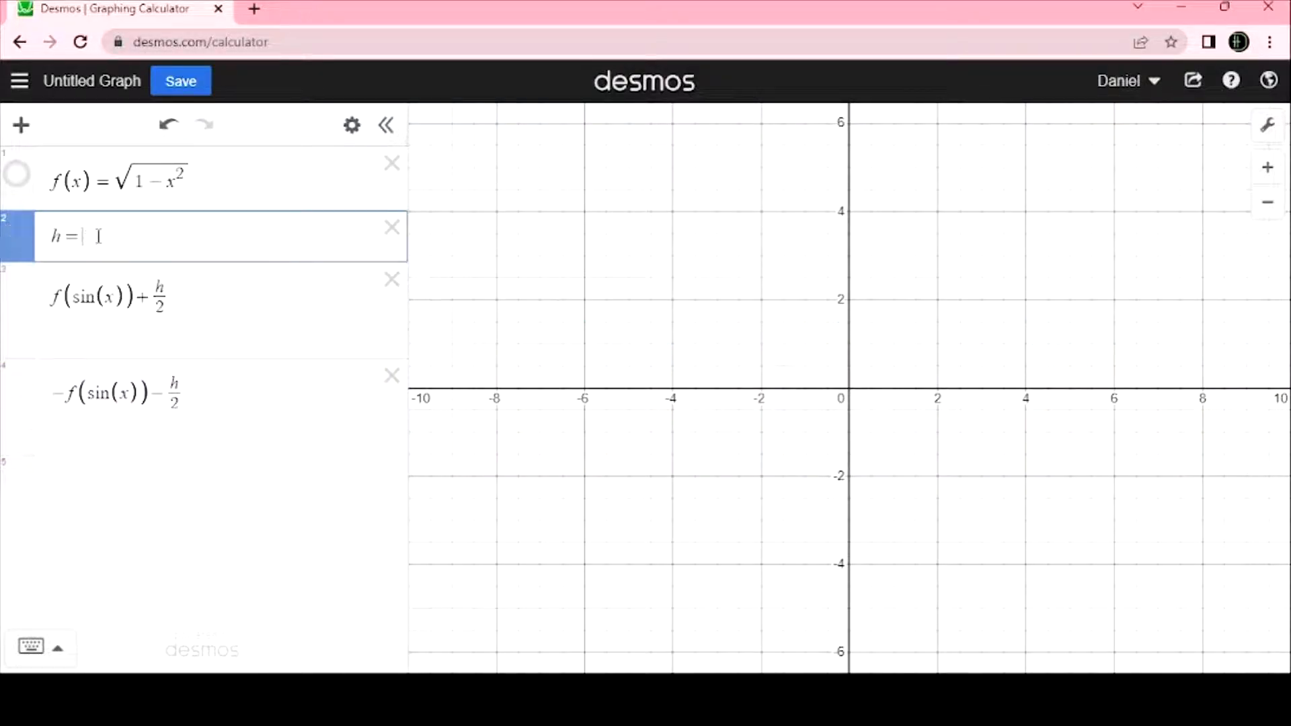
text(2)
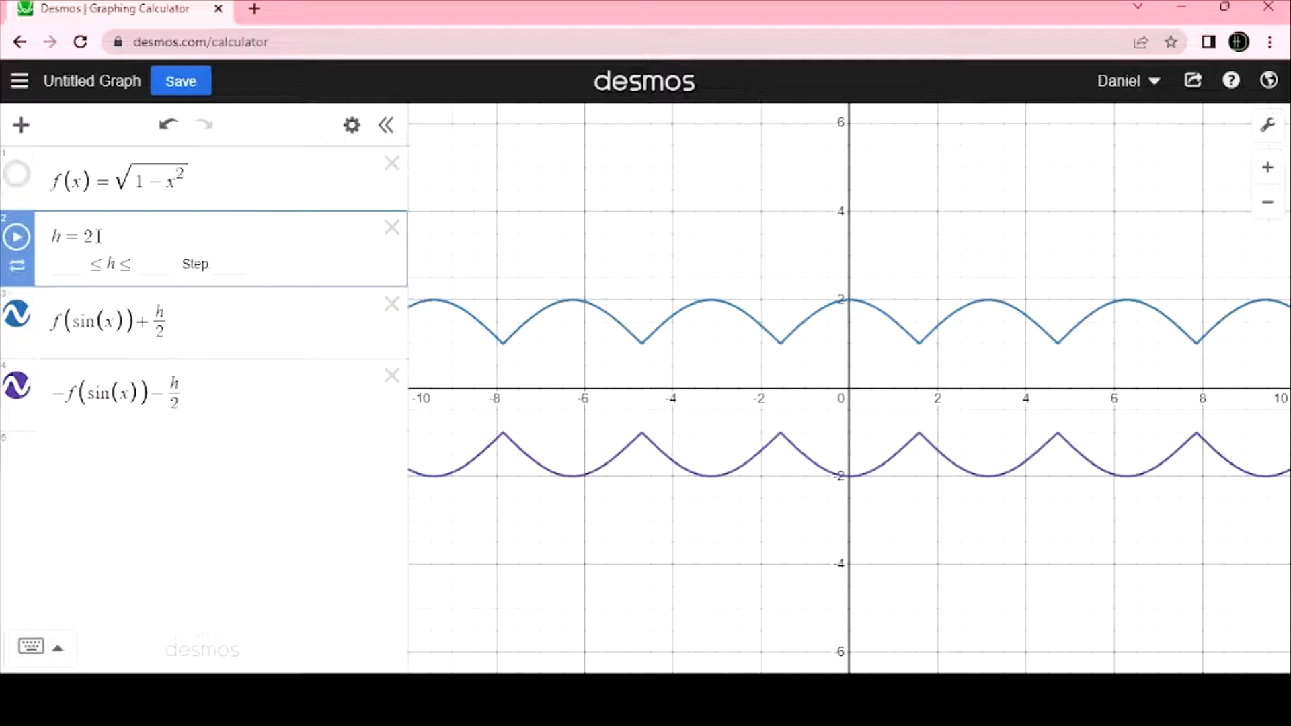
key(BackSpace)
text(4)
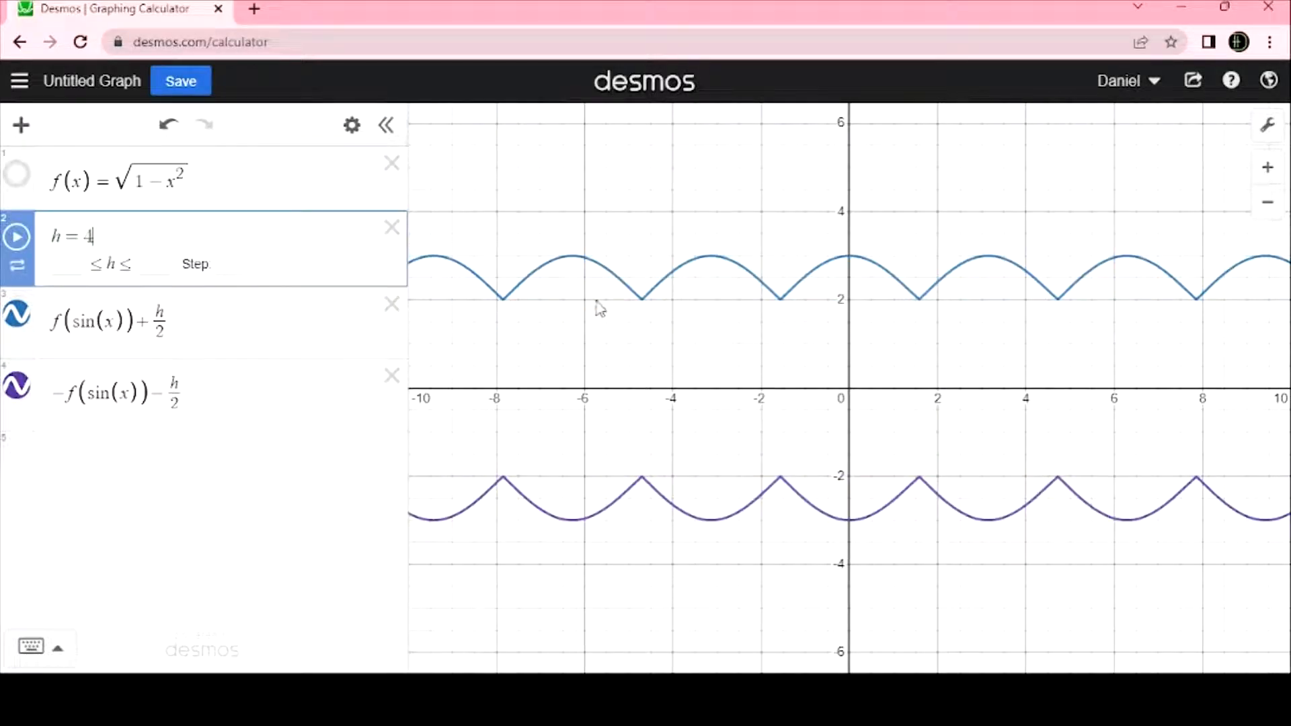
Restrict the upper curve f(sin(x)) + h/2 to the domain −3π/2 ≤ x ≤ 3π/2
click(644, 299)
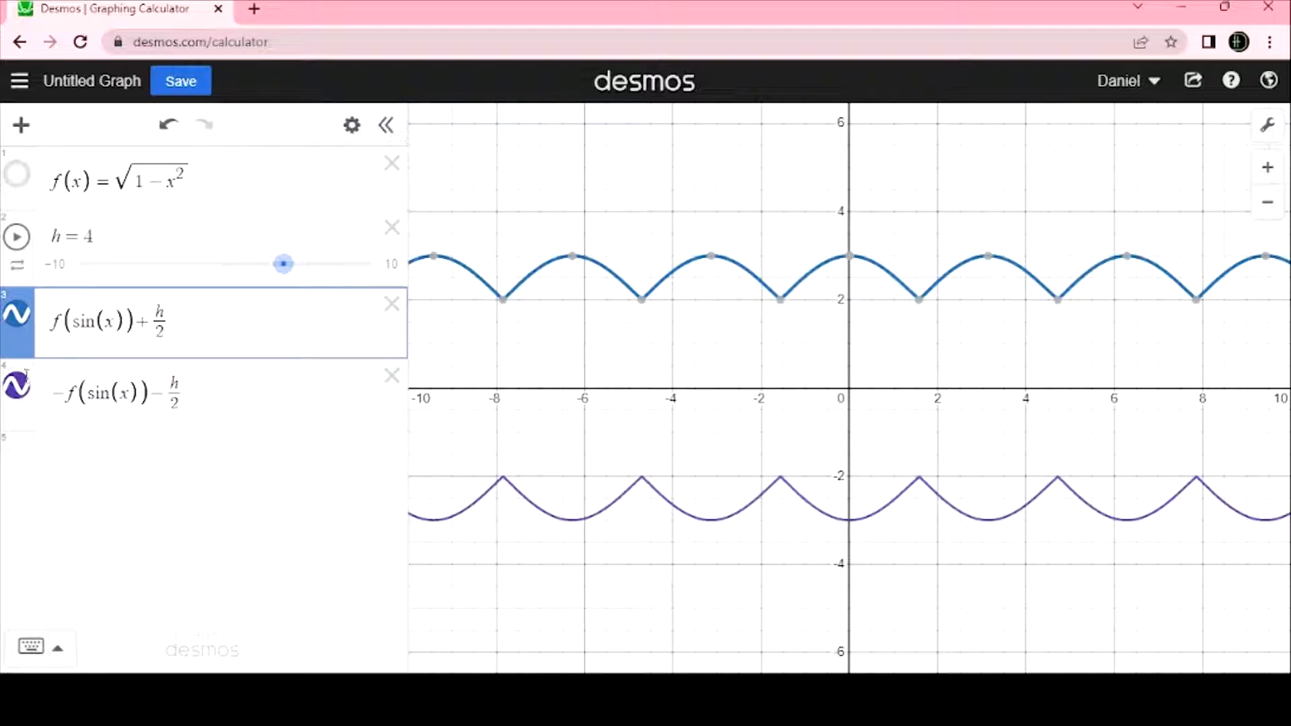
text({-3pi)
text(/2)
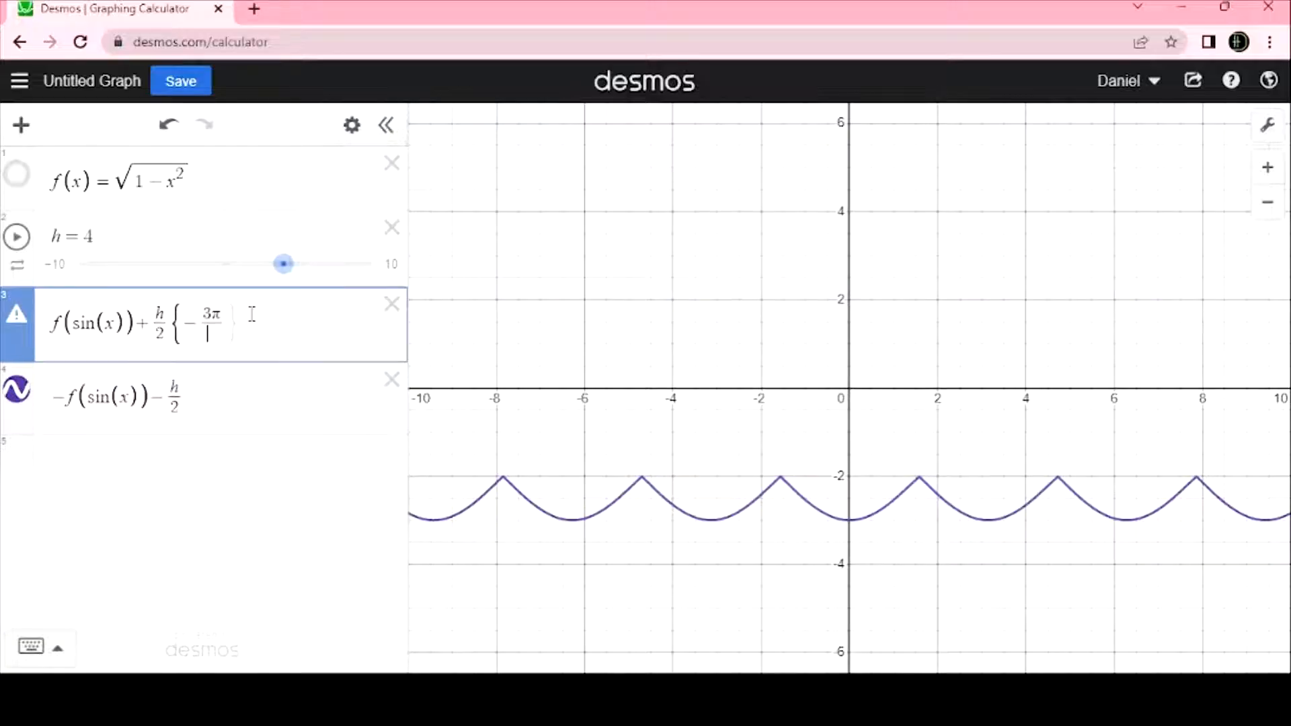
text(<=x)
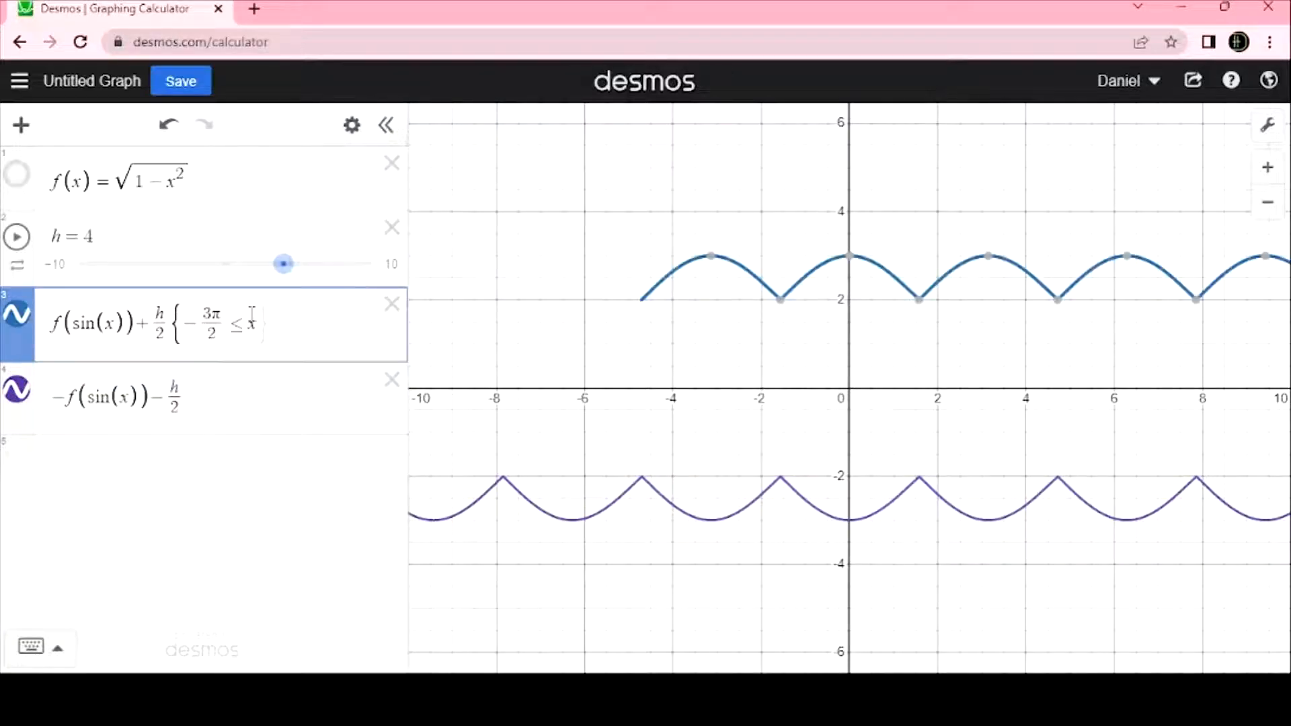
text(3pi/)
key(BackSpace)
key(BackSpace)
key(BackSpace)
text(<=x3pi)
key(BackSpace)
key(BackSpace)
key(BackSpace)
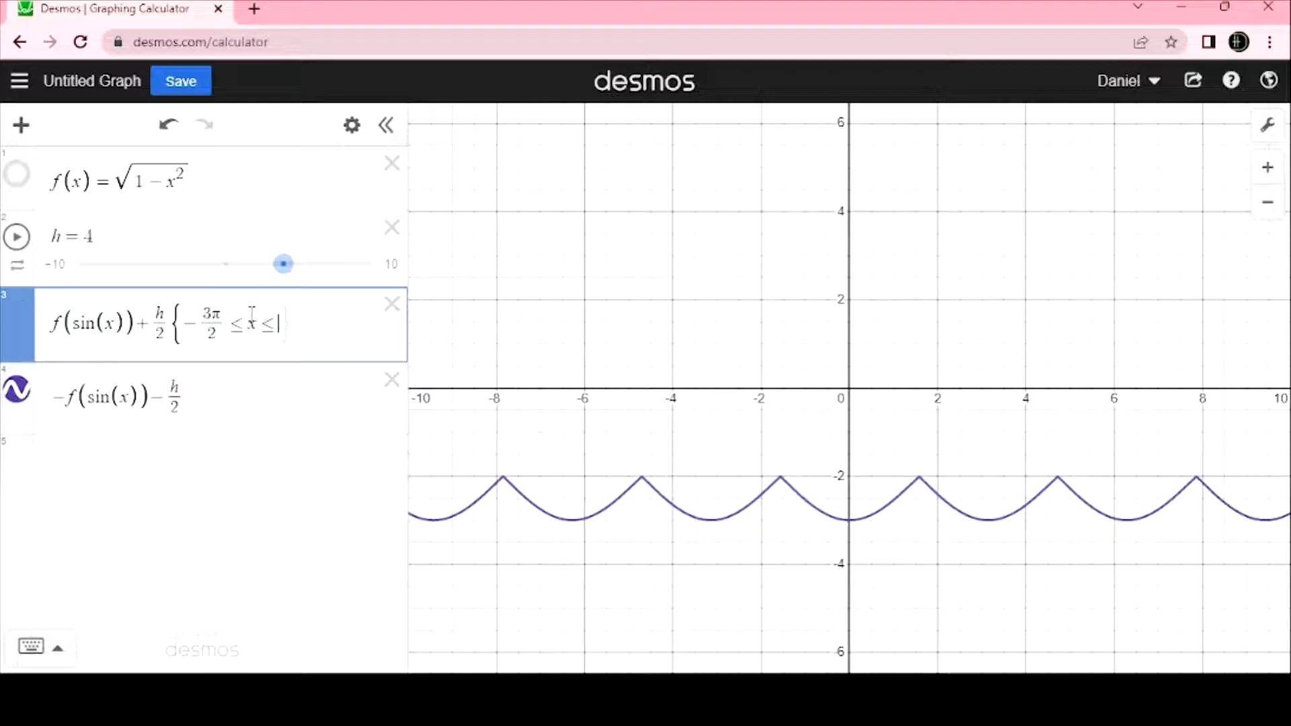
text(3pi/2)
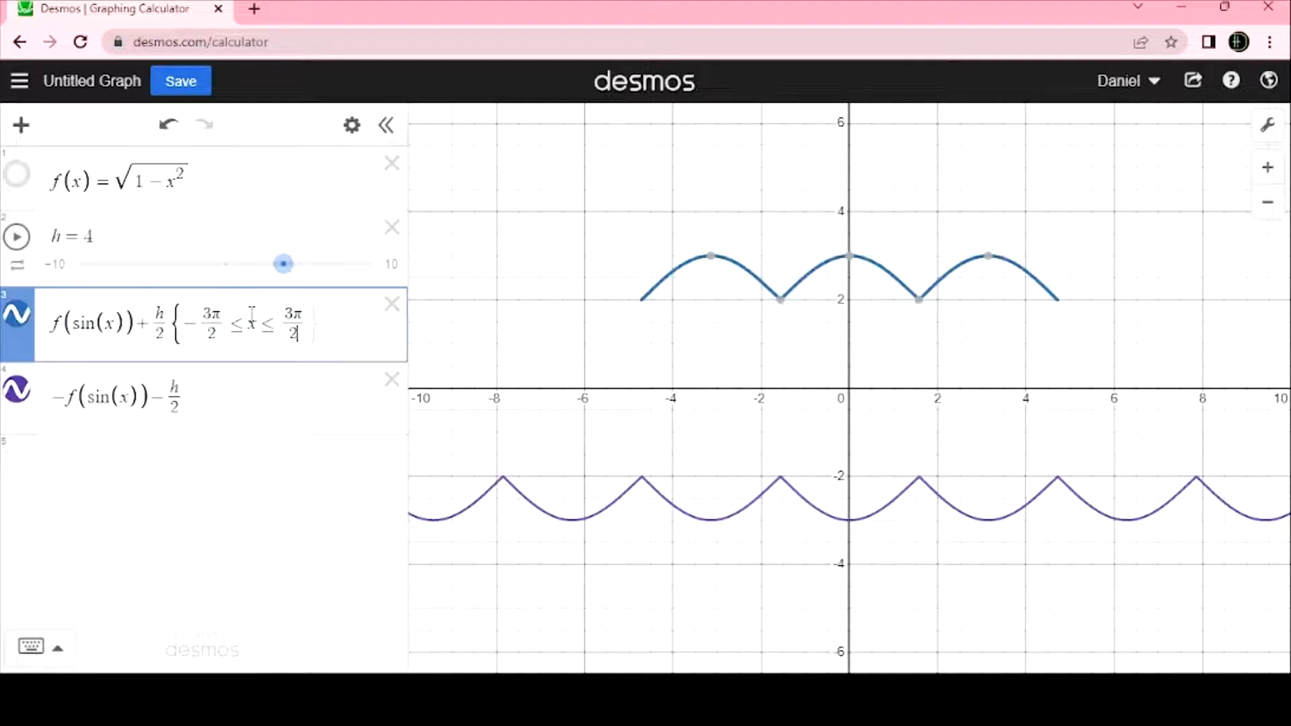
Copy the domain restriction {−3π/2 ≤ x ≤ 3π/2} from the upper curve to the end of −f(sin(x)) − h/2
drag(343, 332, 173, 334)
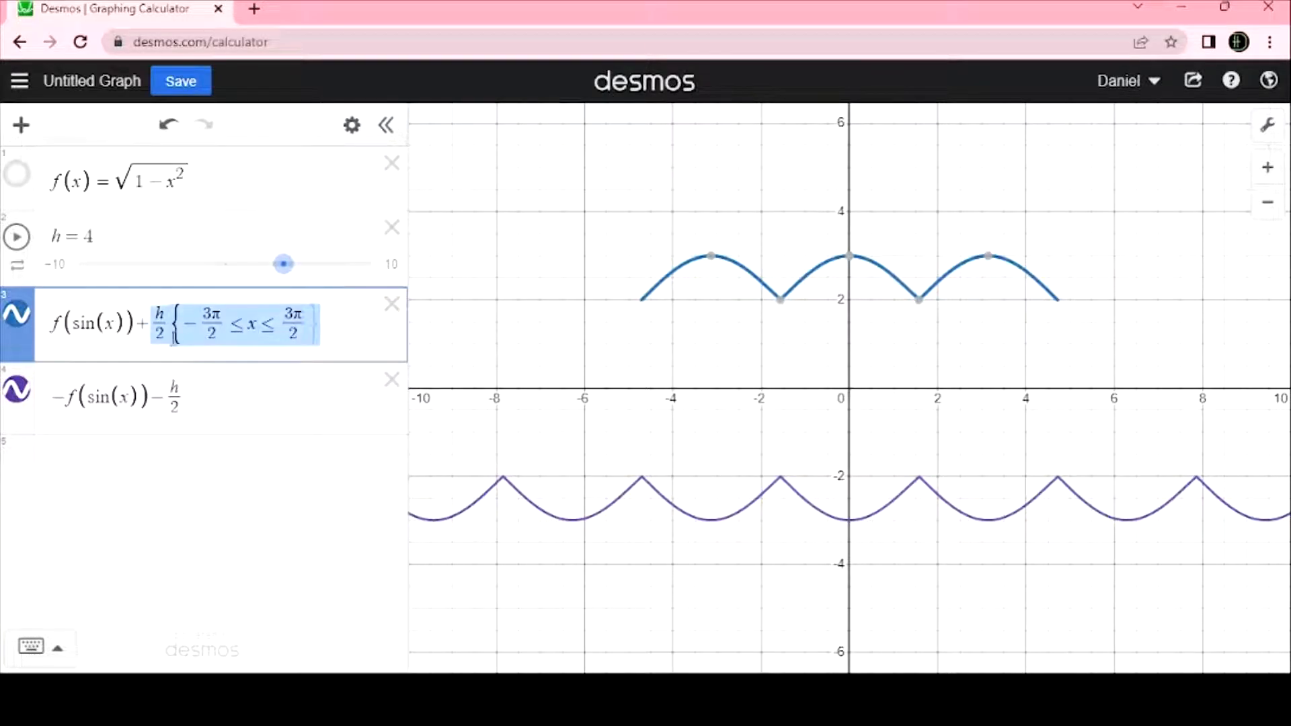
drag(328, 328, 203, 327)
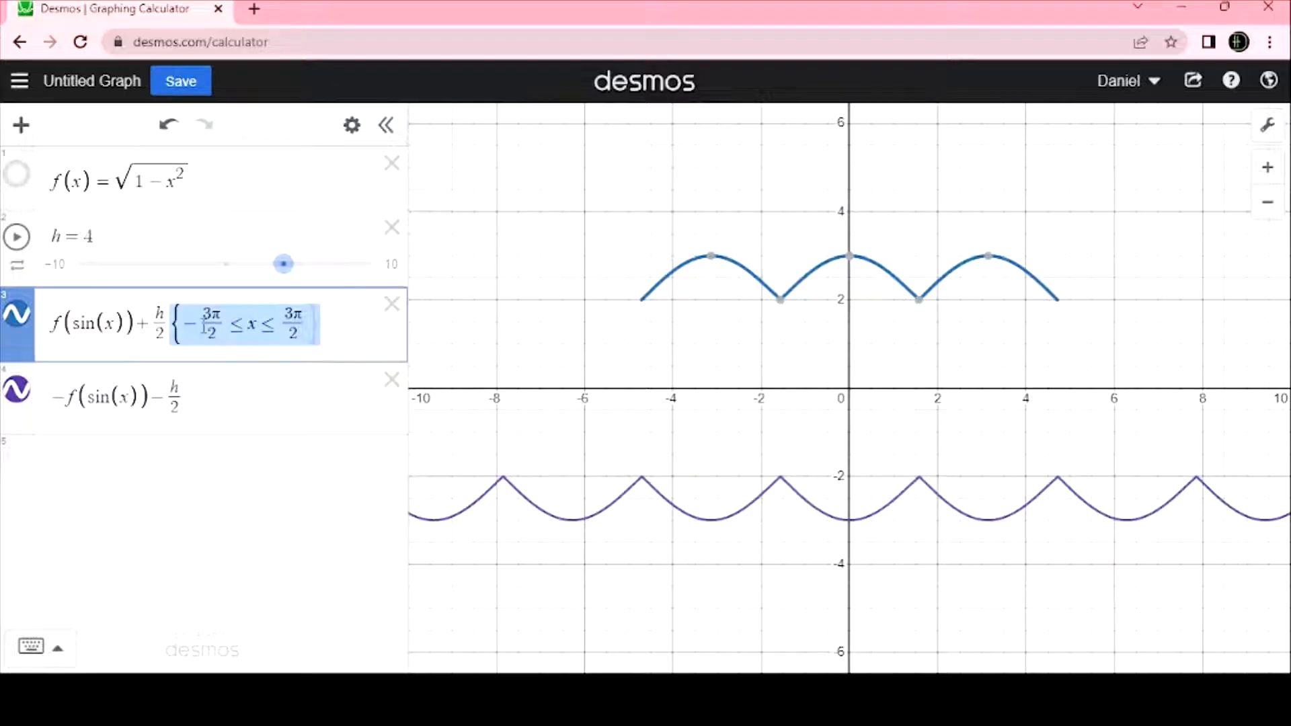
key(ctrl+c)
click(210, 406)
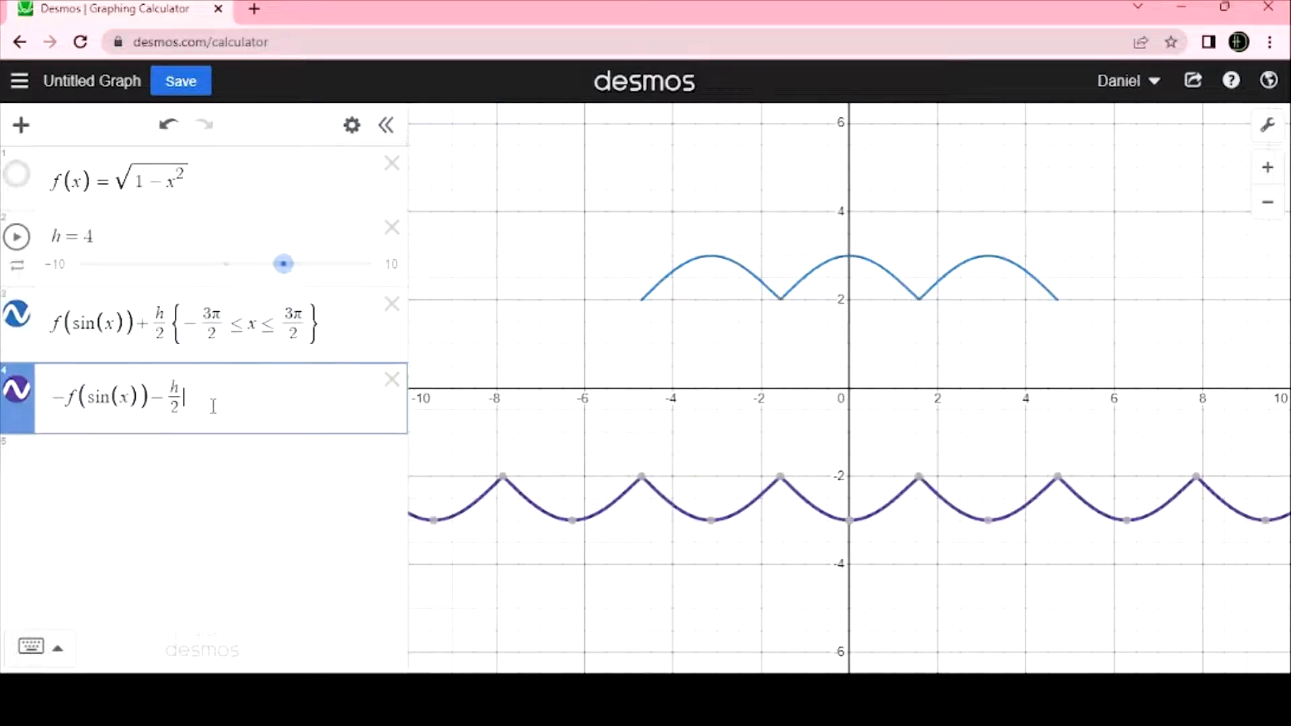
key(ctrl+v)
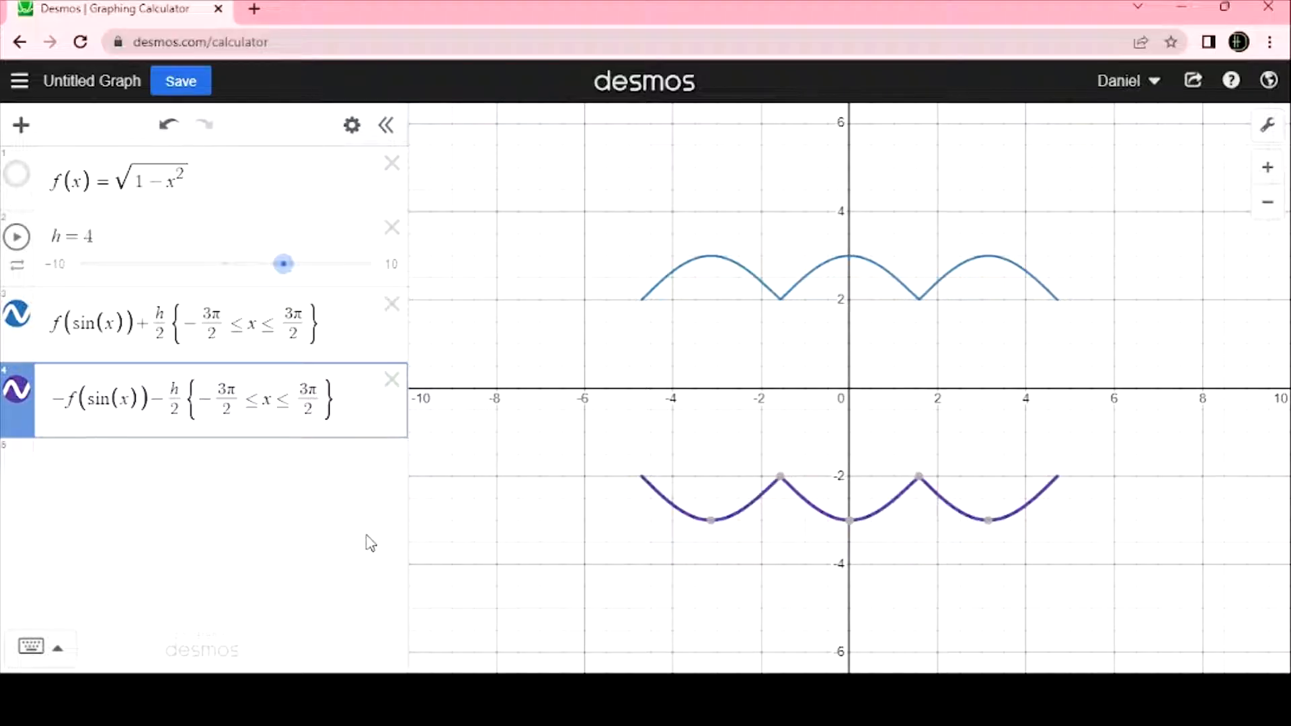
Enter the equation x² − y² = 1 in a new line below the two curves
click(251, 515)
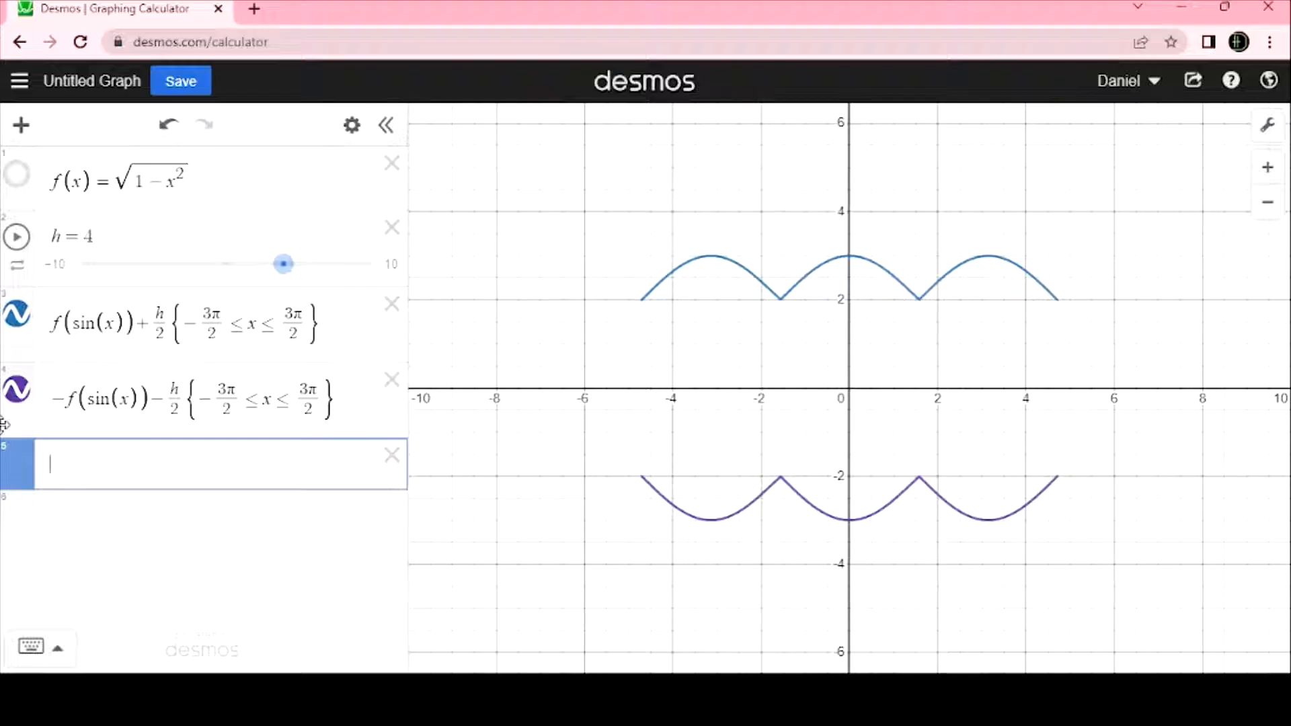
text(x)
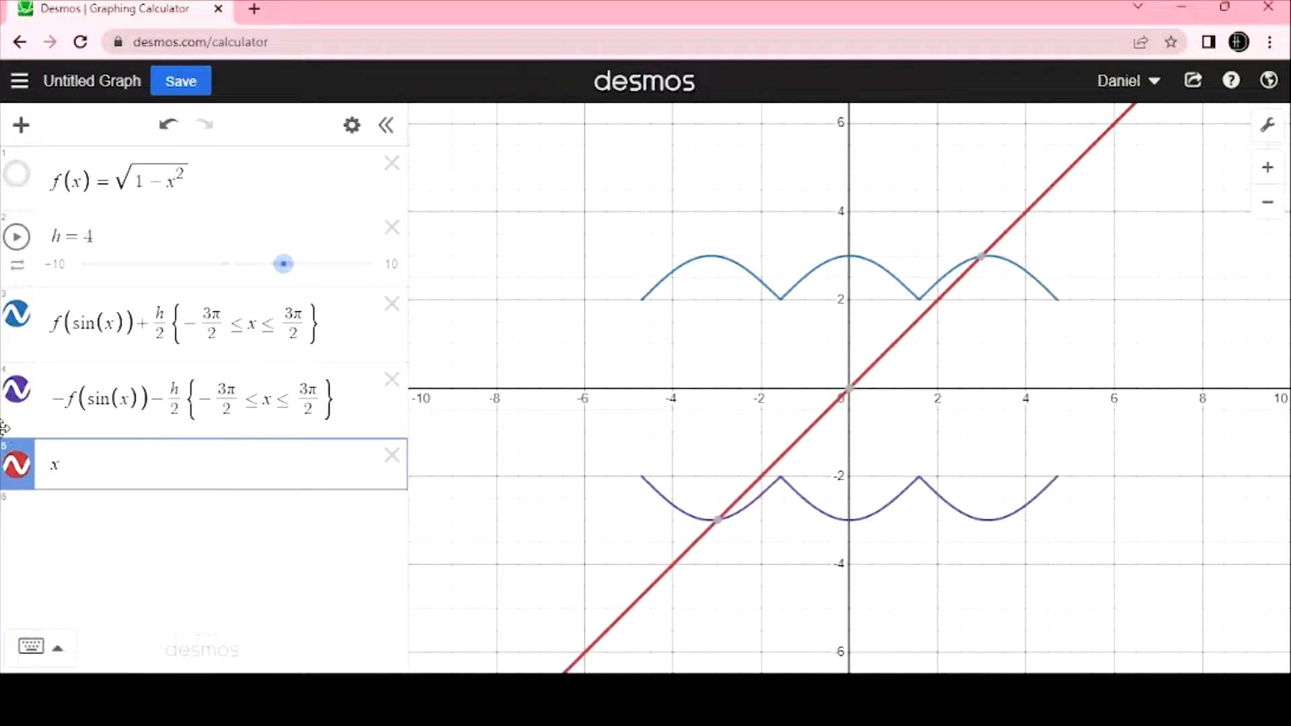
text(^2)
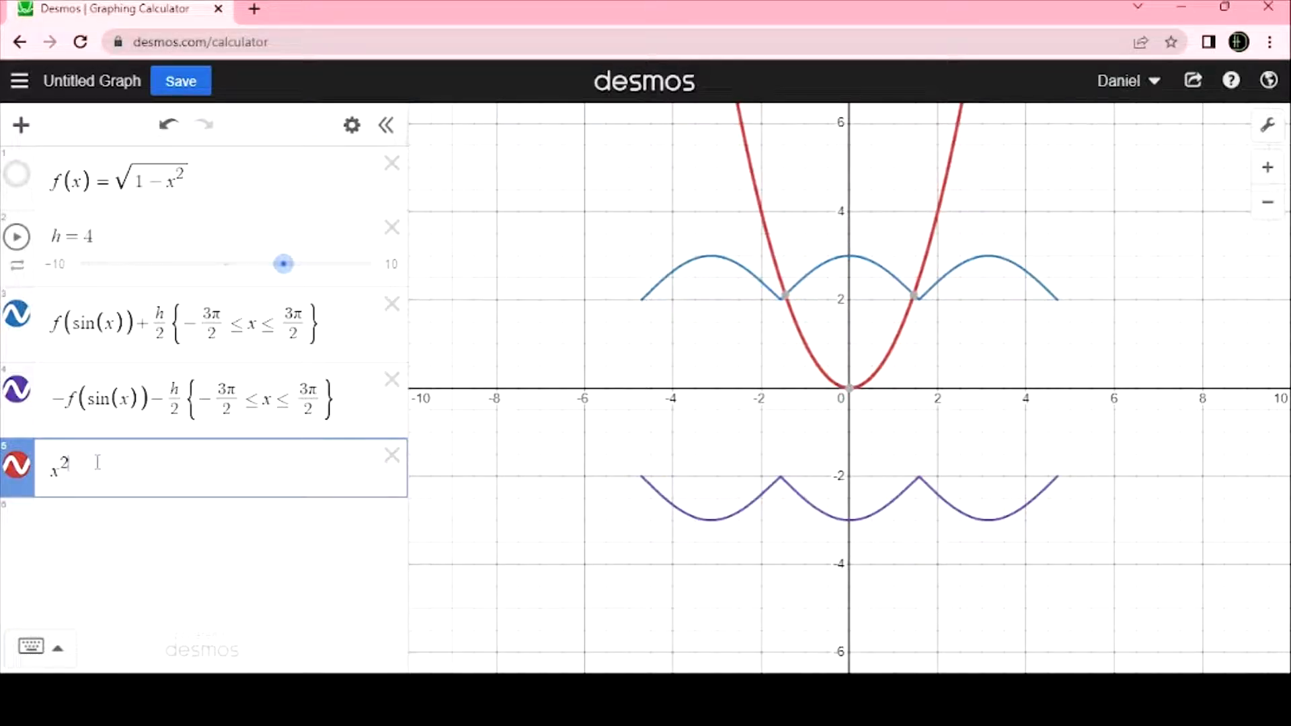
text(-y)
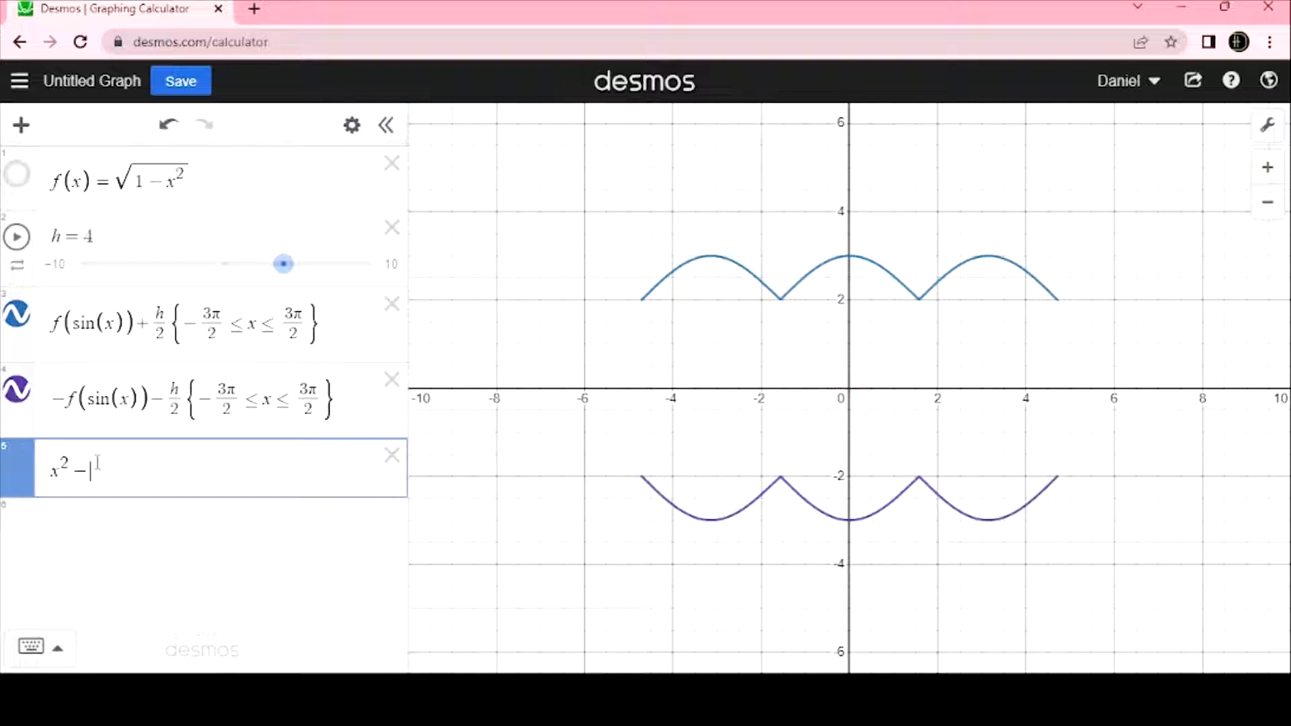
text(^2=1)
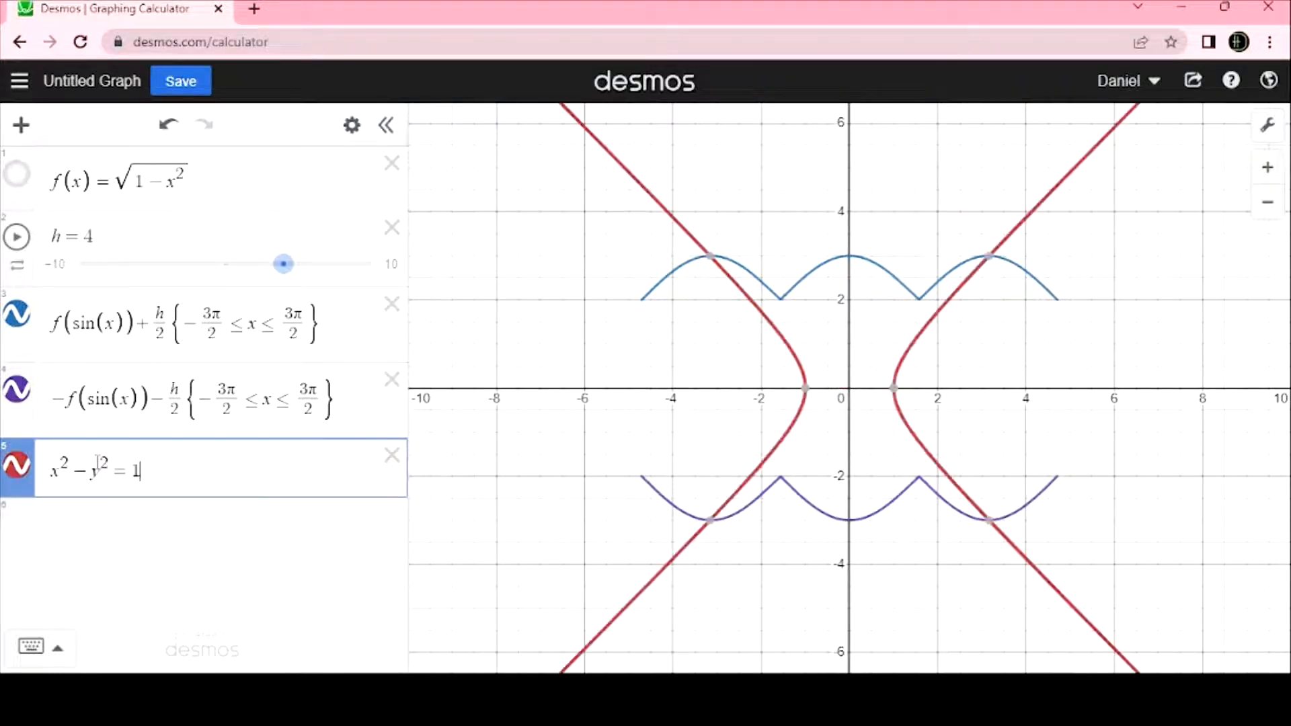
Change the hyperbola equation into the unit circle x² + y² = 1
key(BackSpace)
key(BackSpace)
key(BackSpace)
key(BackSpace)
key(BackSpace)
key(BackSpace)
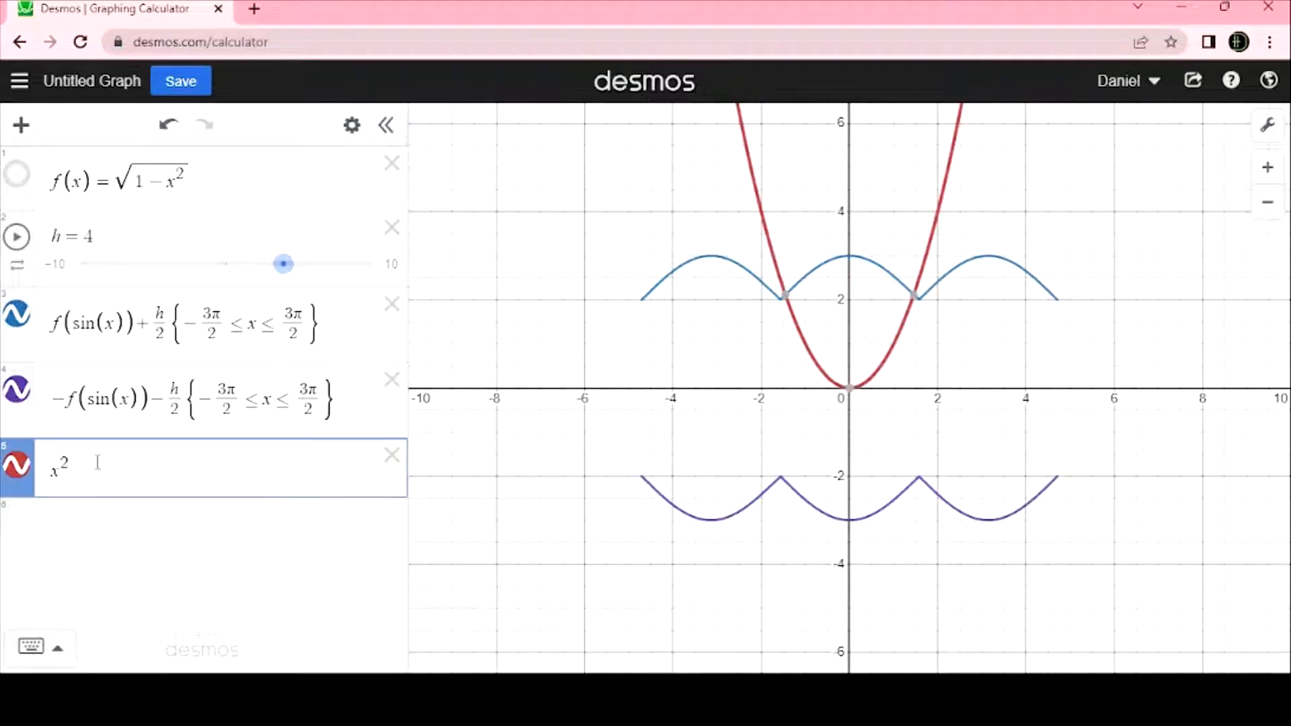
text(+)
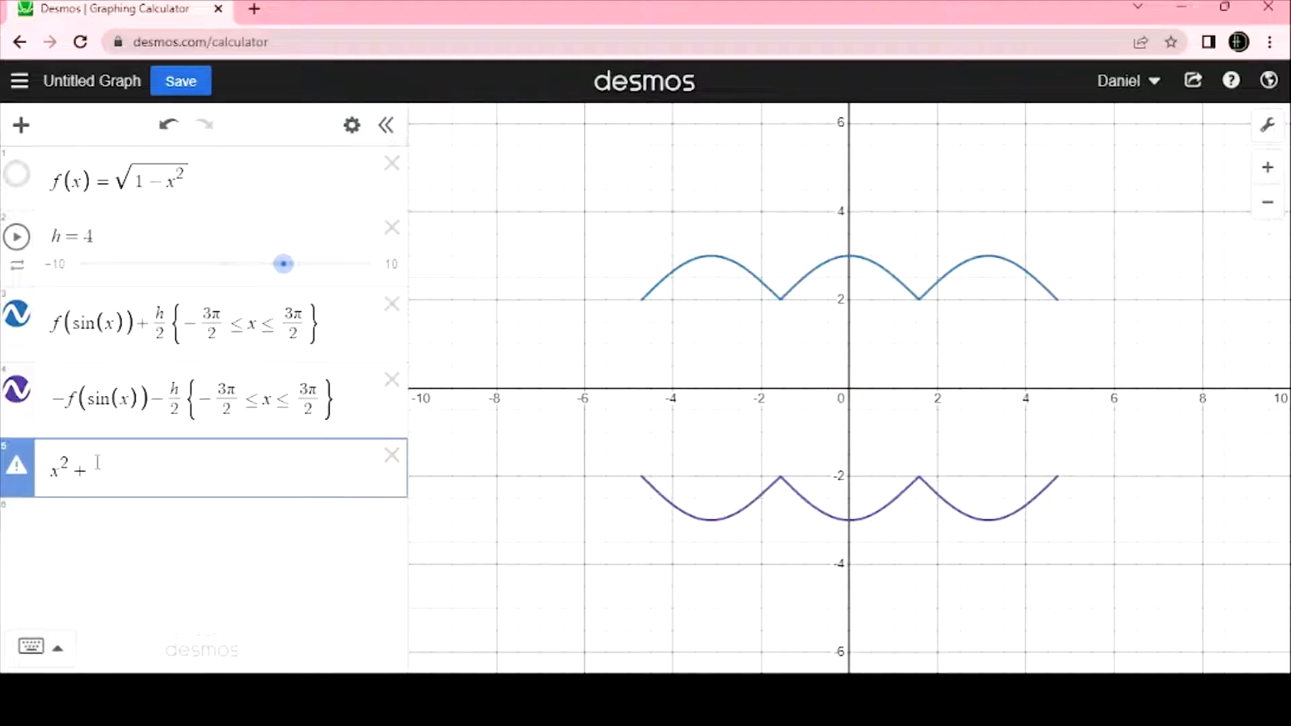
text(y^2=1)
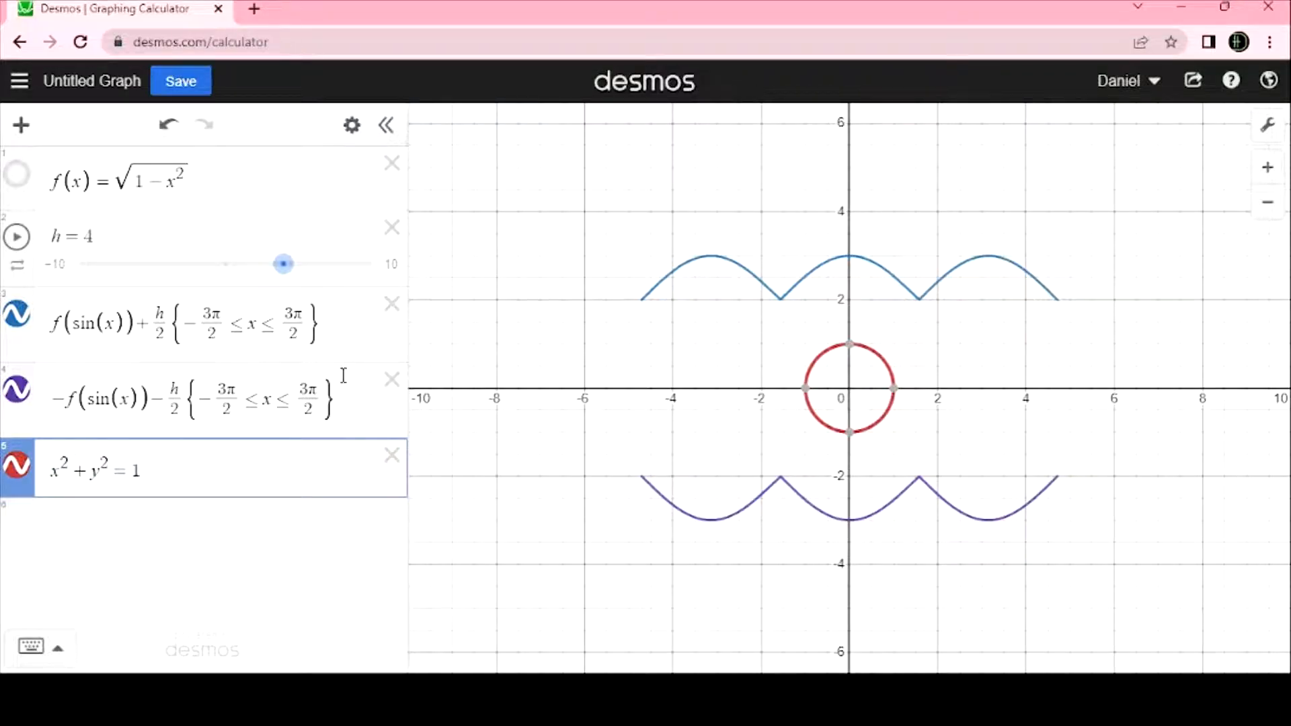
click(778, 334)
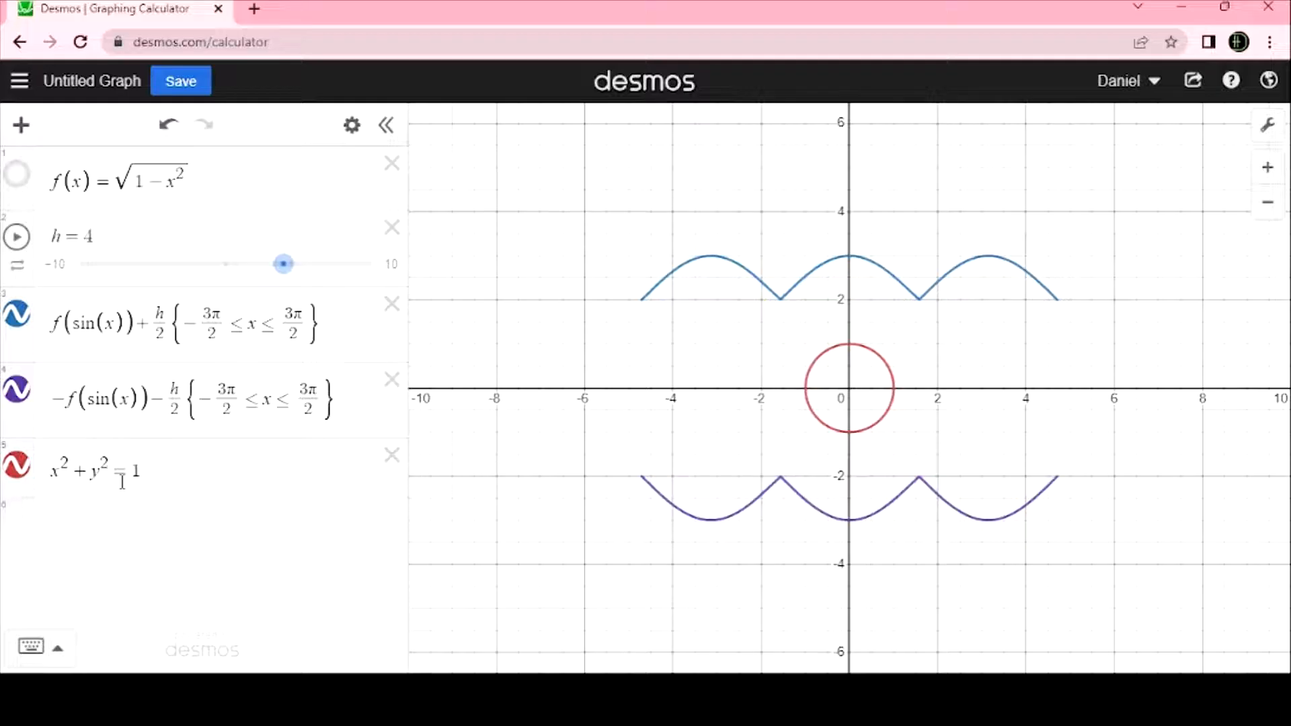
Divide the x² term of the circle equation by 5.5² to stretch it horizontally into an ellipse
click(73, 471)
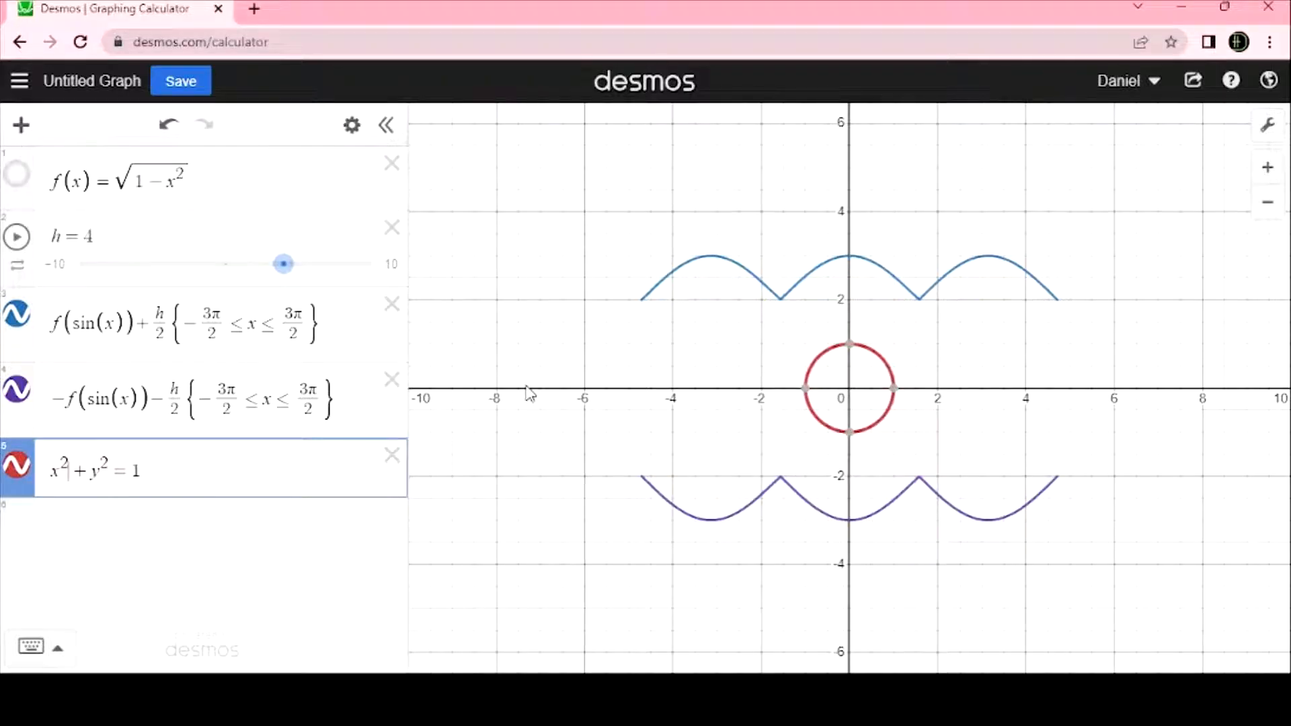
text(/5.5)
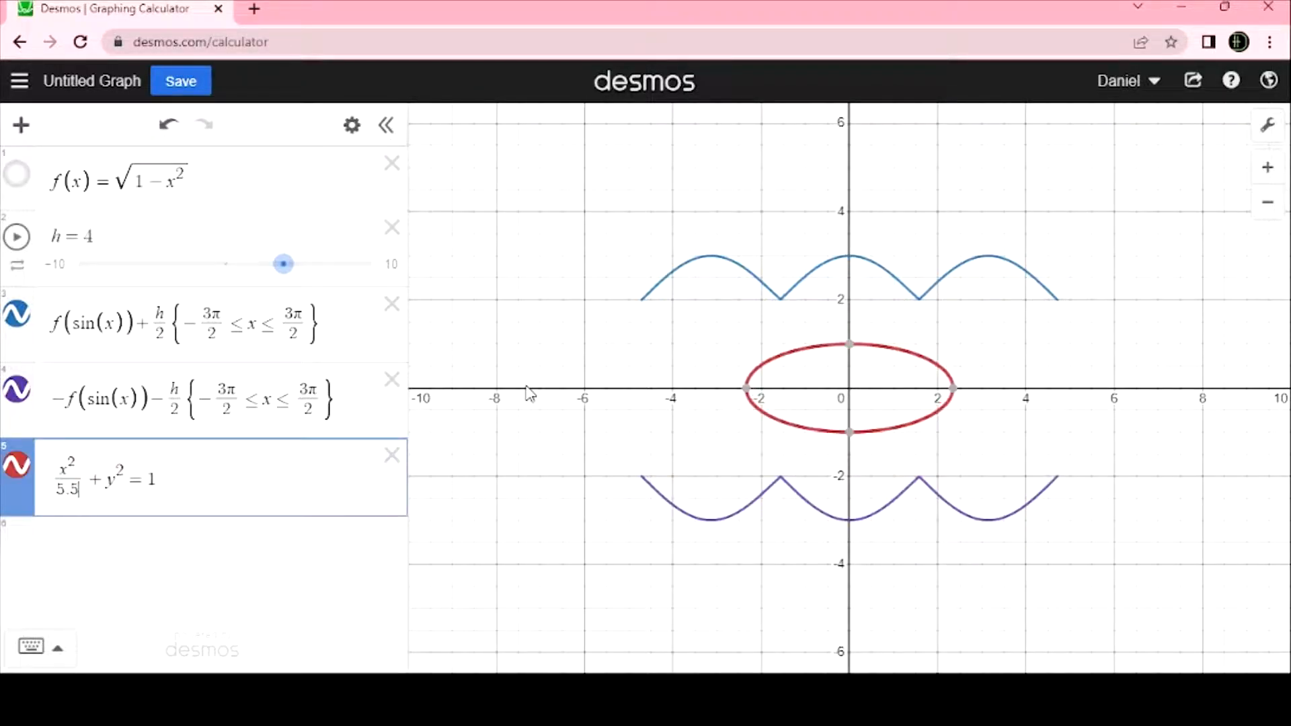
text(^2)
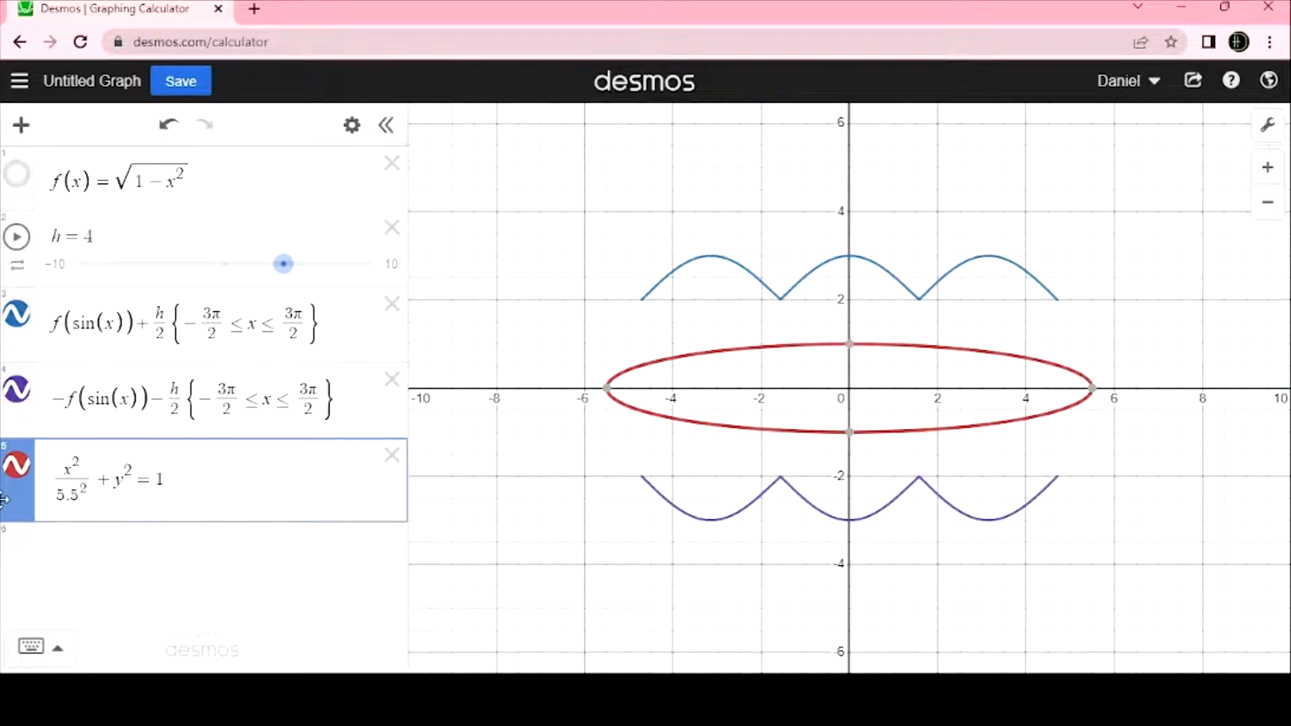
drag(55, 496, 71, 499)
click(72, 500)
Check the peak of the upper curve on the y-axis and divide the ellipse's y² term by 3²
click(851, 265)
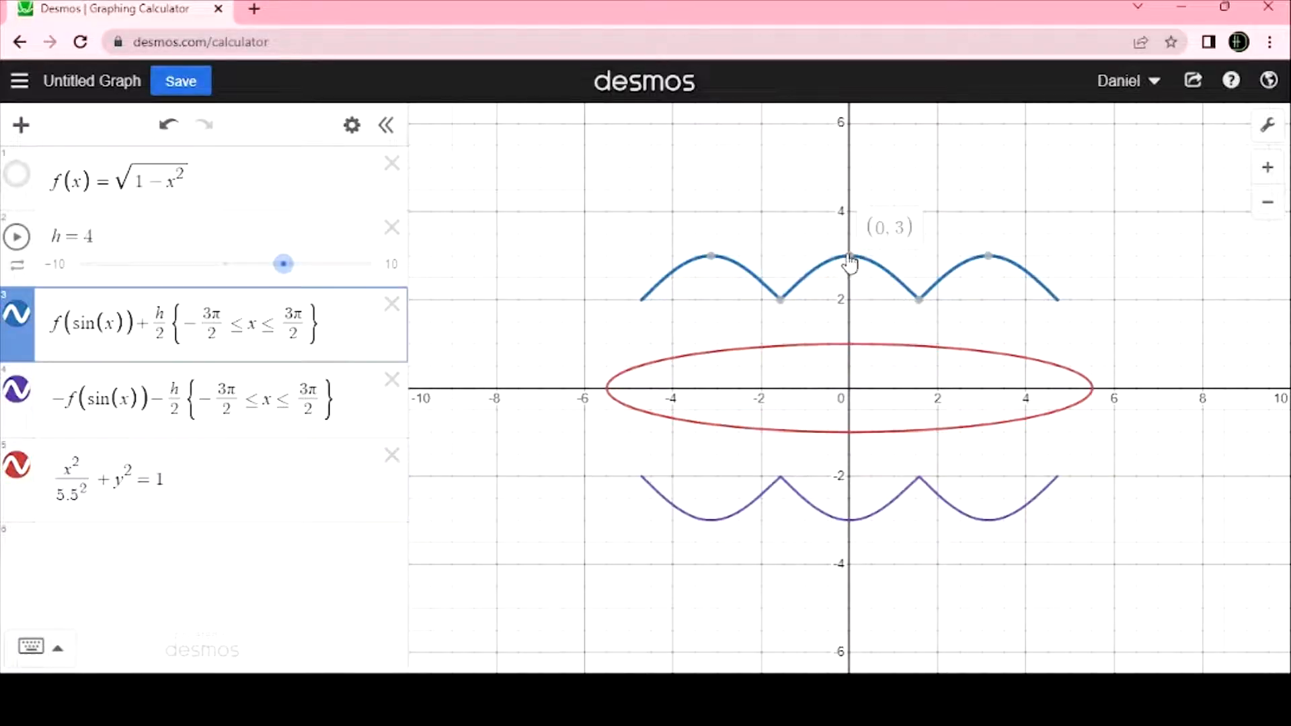
click(134, 479)
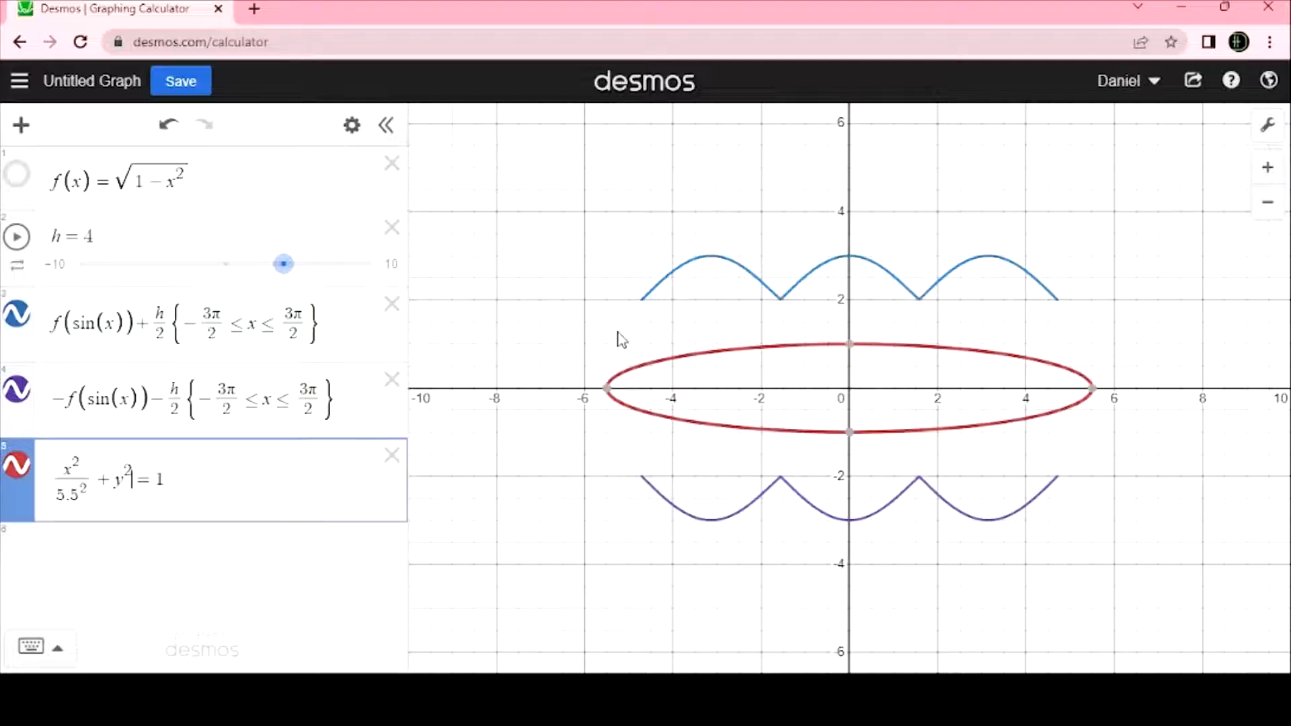
text(/3^2)
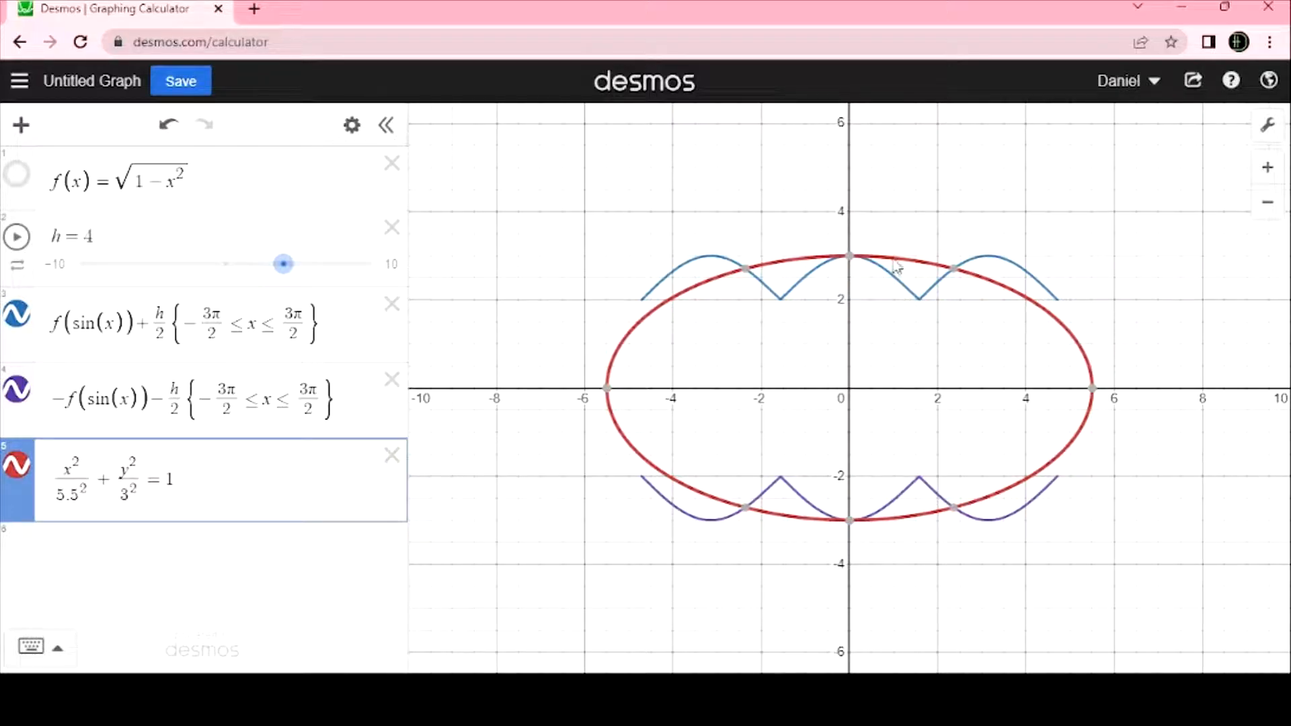
Try 3.1 and 4 as the squared number under y² in the ellipse equation, and set it to 3.9
click(644, 304)
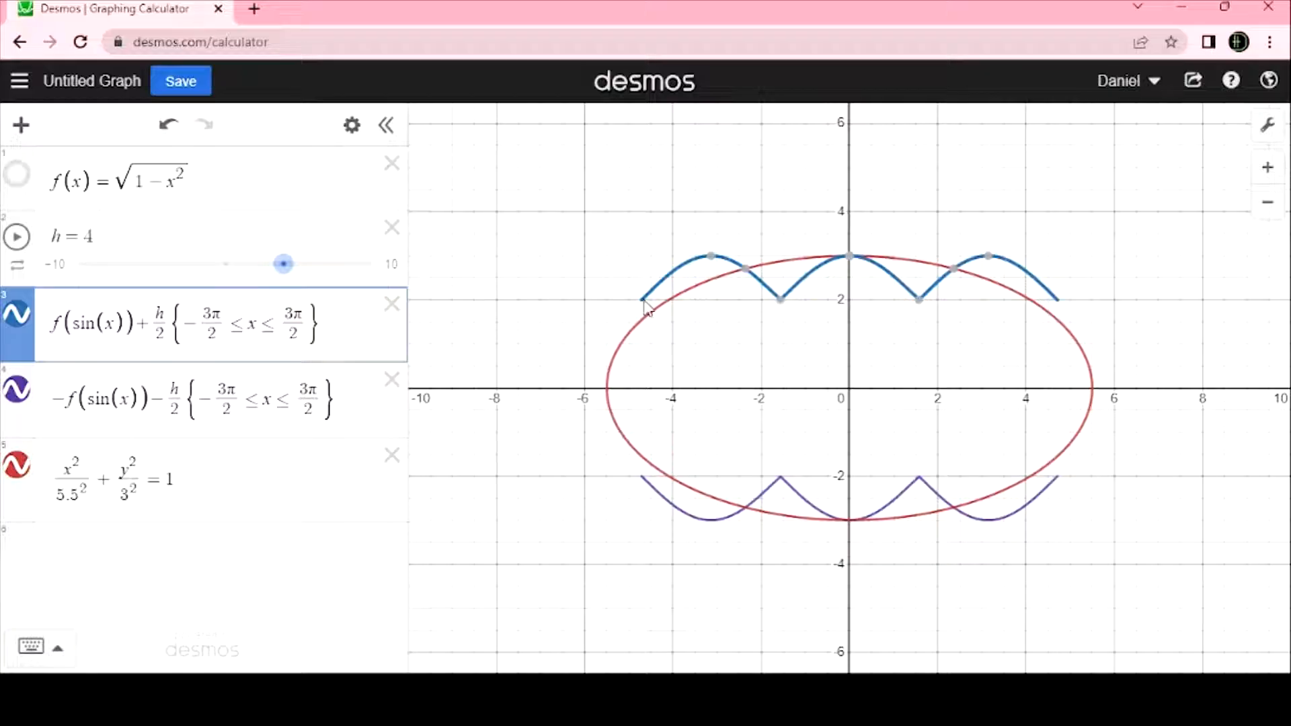
click(128, 496)
text(.1)
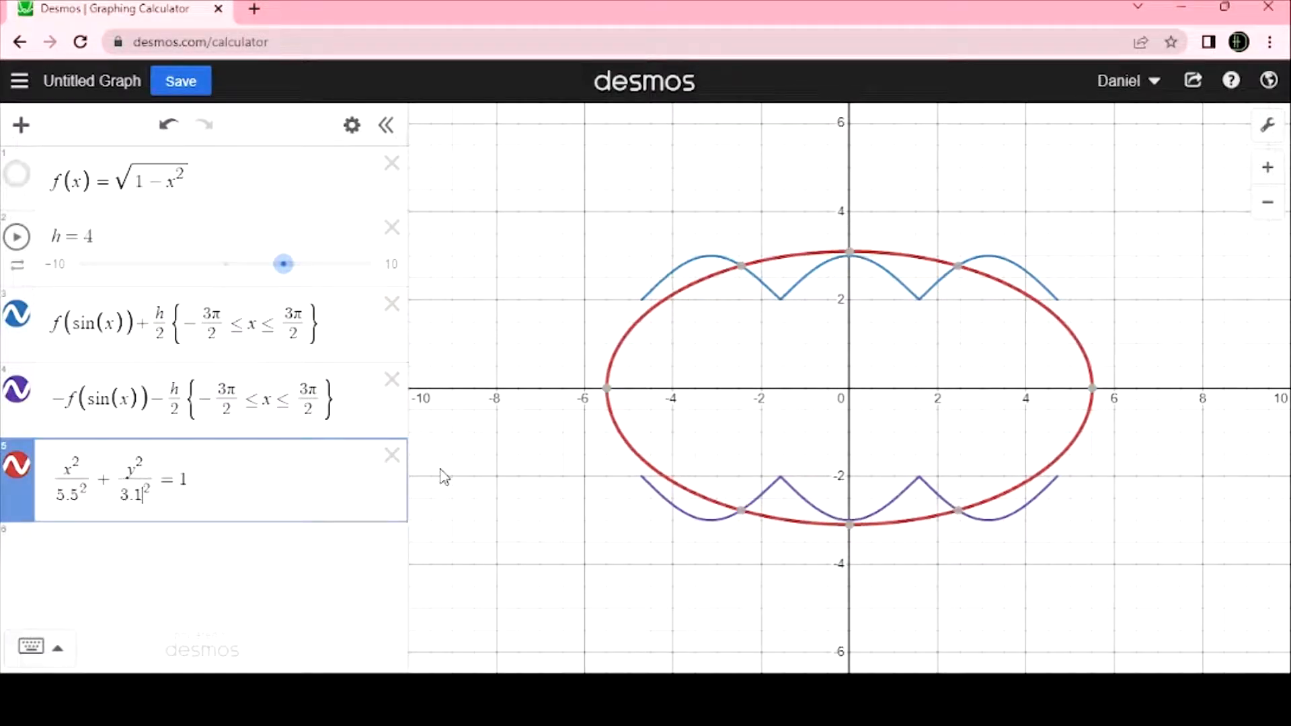
key(BackSpace)
key(BackSpace)
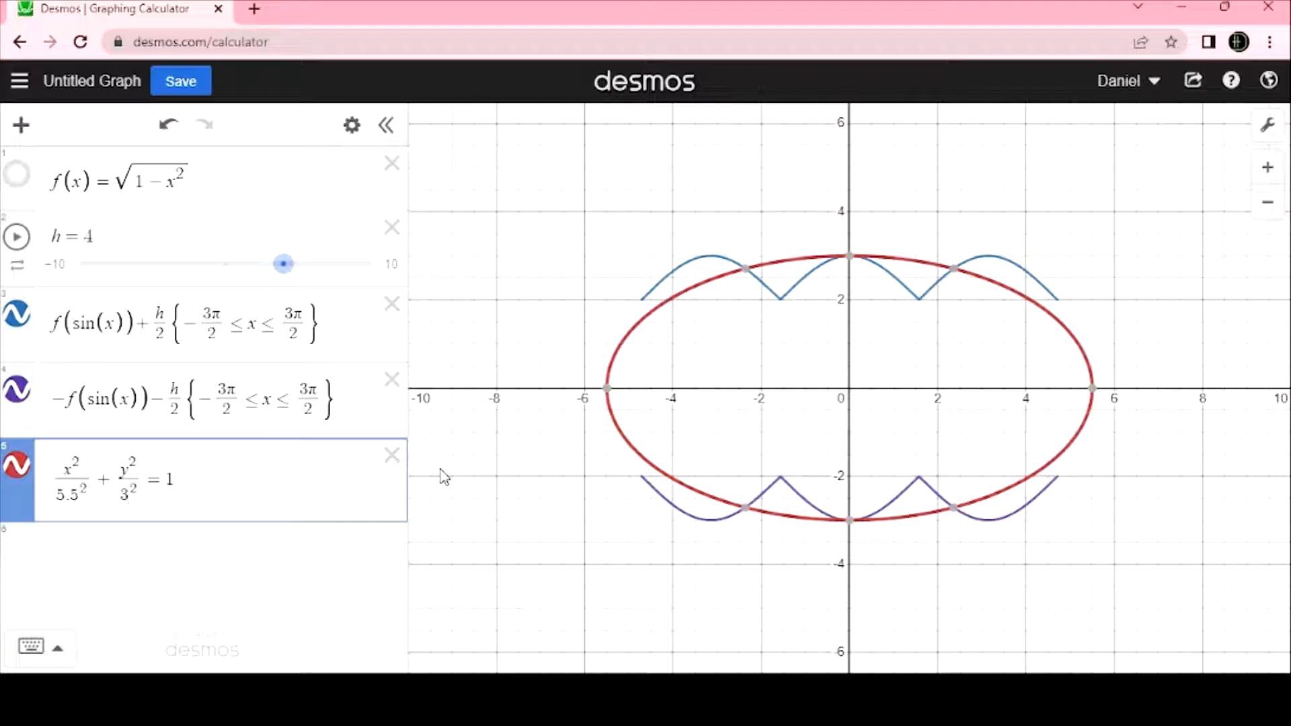
text(4)
key(BackSpace)
key(BackSpace)
text(4)
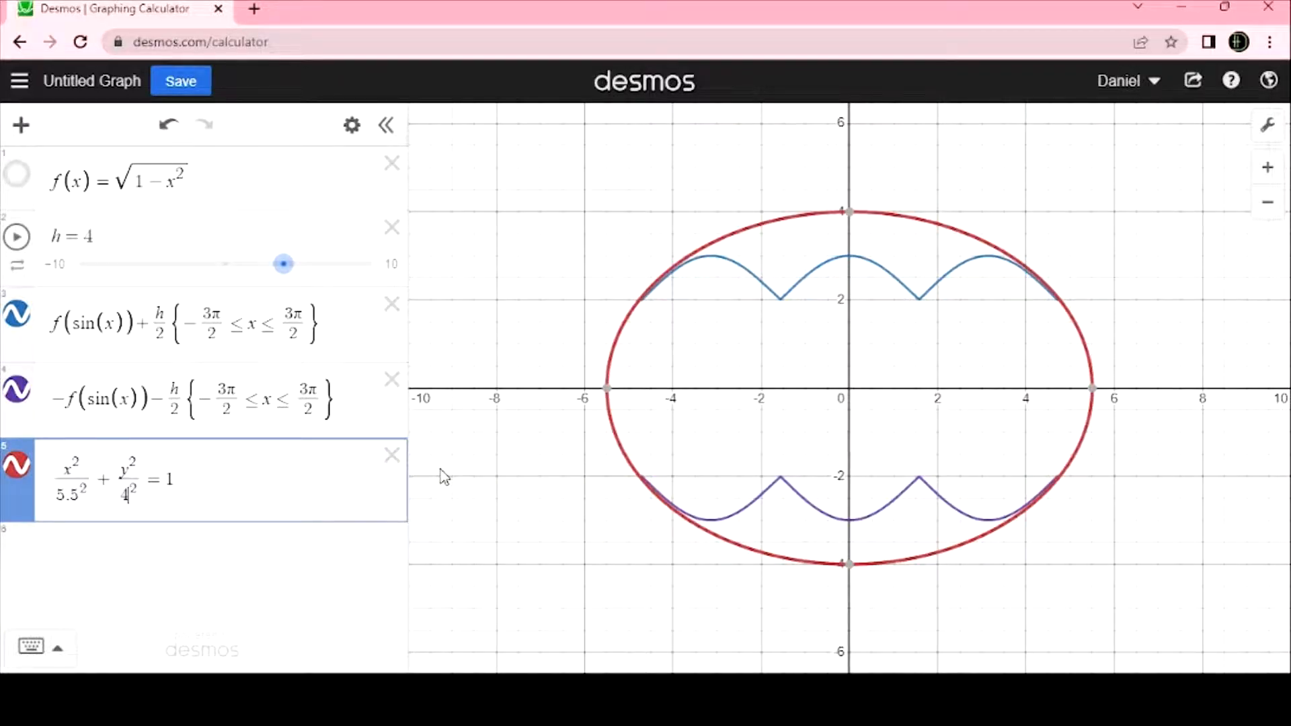
key(BackSpace)
text(3.9)
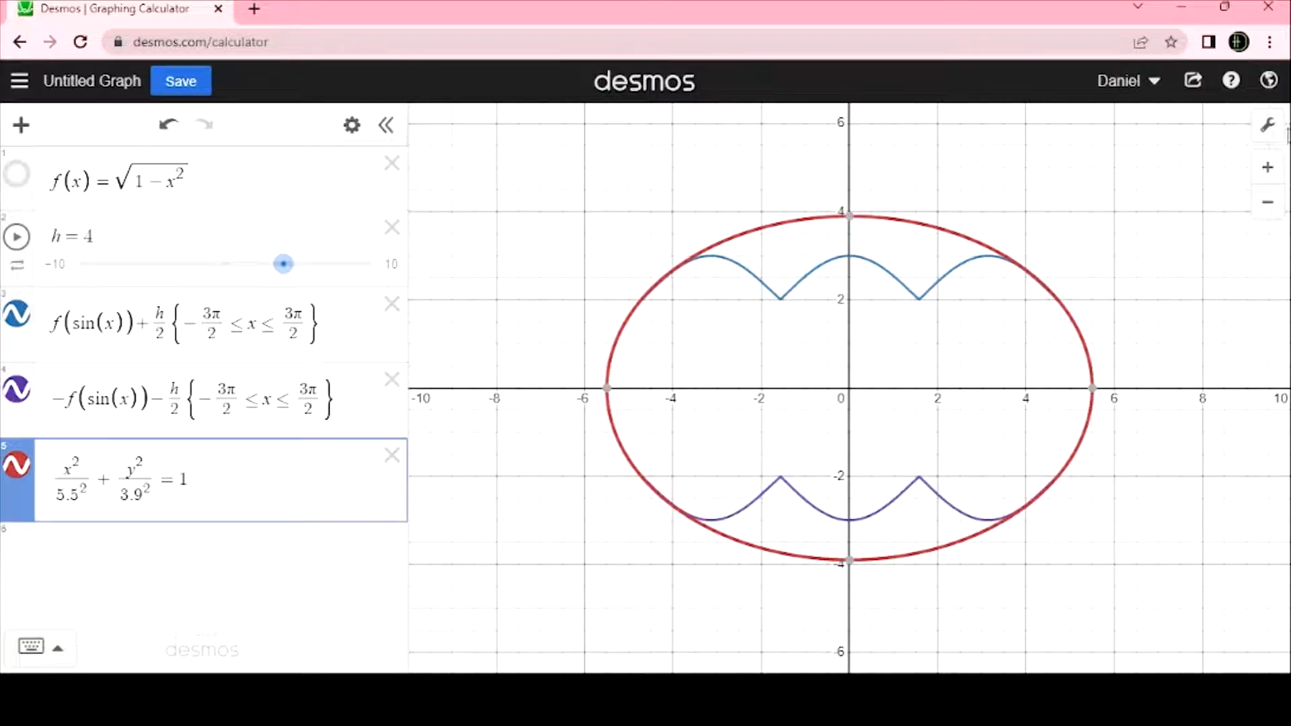
Examine where the upper curve's left end meets the ellipse and try 3.8 and 3.85 as the squared number under y²
click(1268, 183)
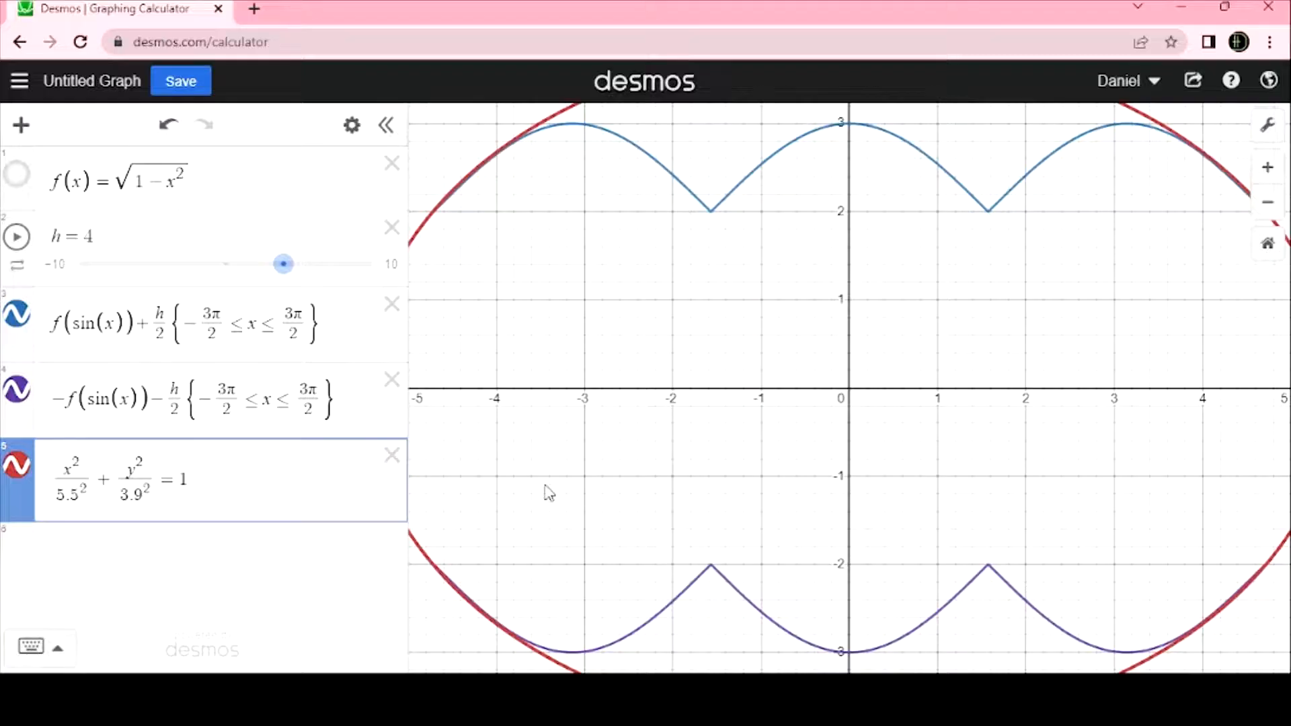
click(471, 468)
drag(471, 469, 712, 497)
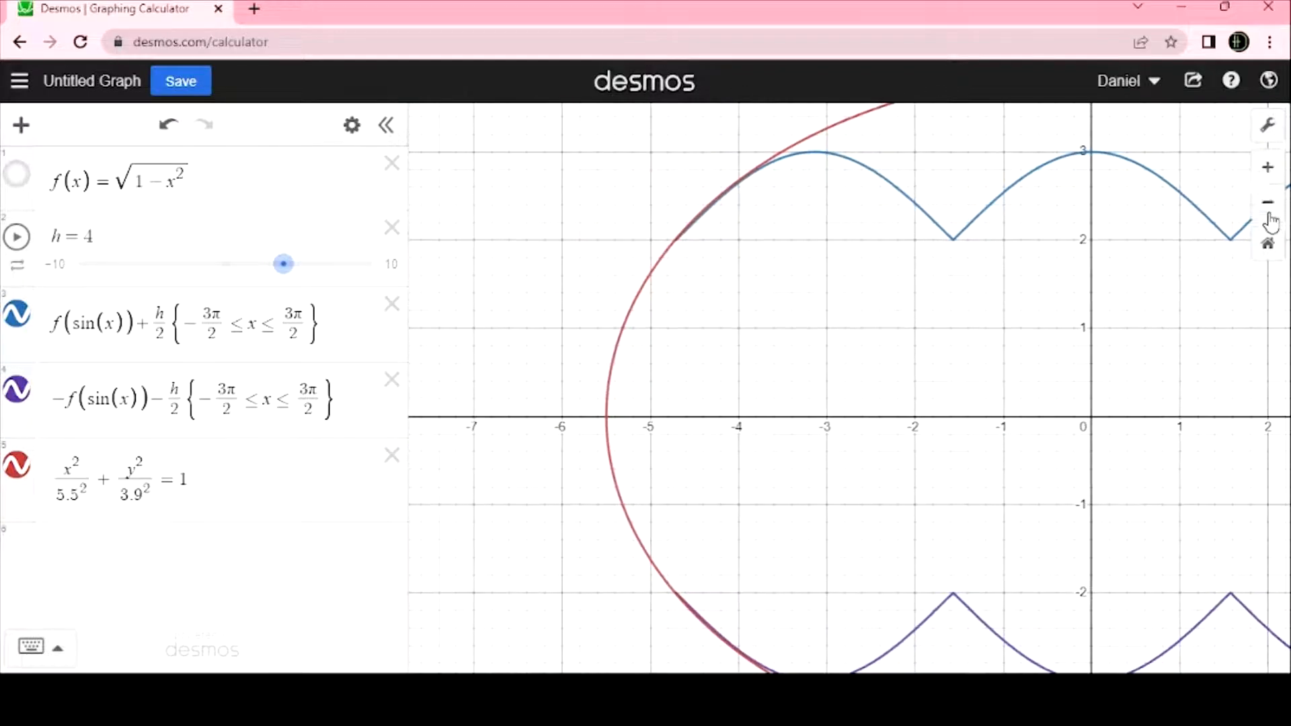
click(1268, 176)
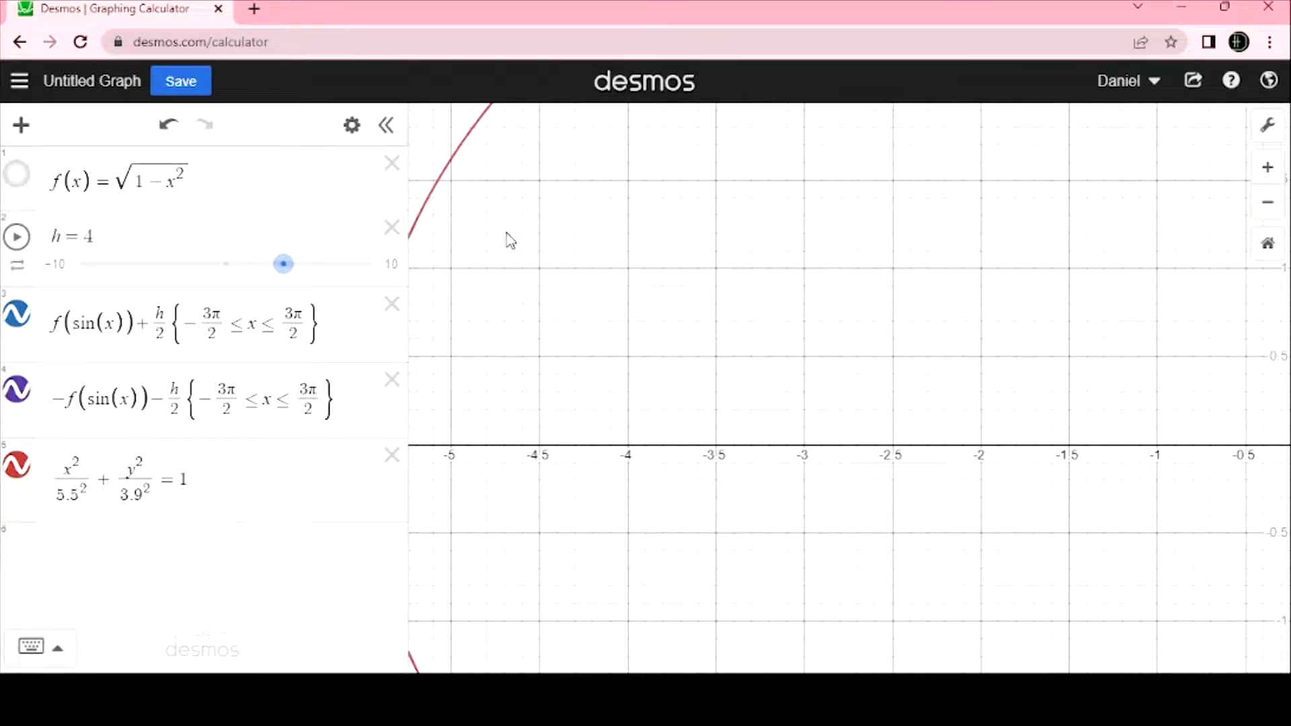
drag(526, 273, 677, 627)
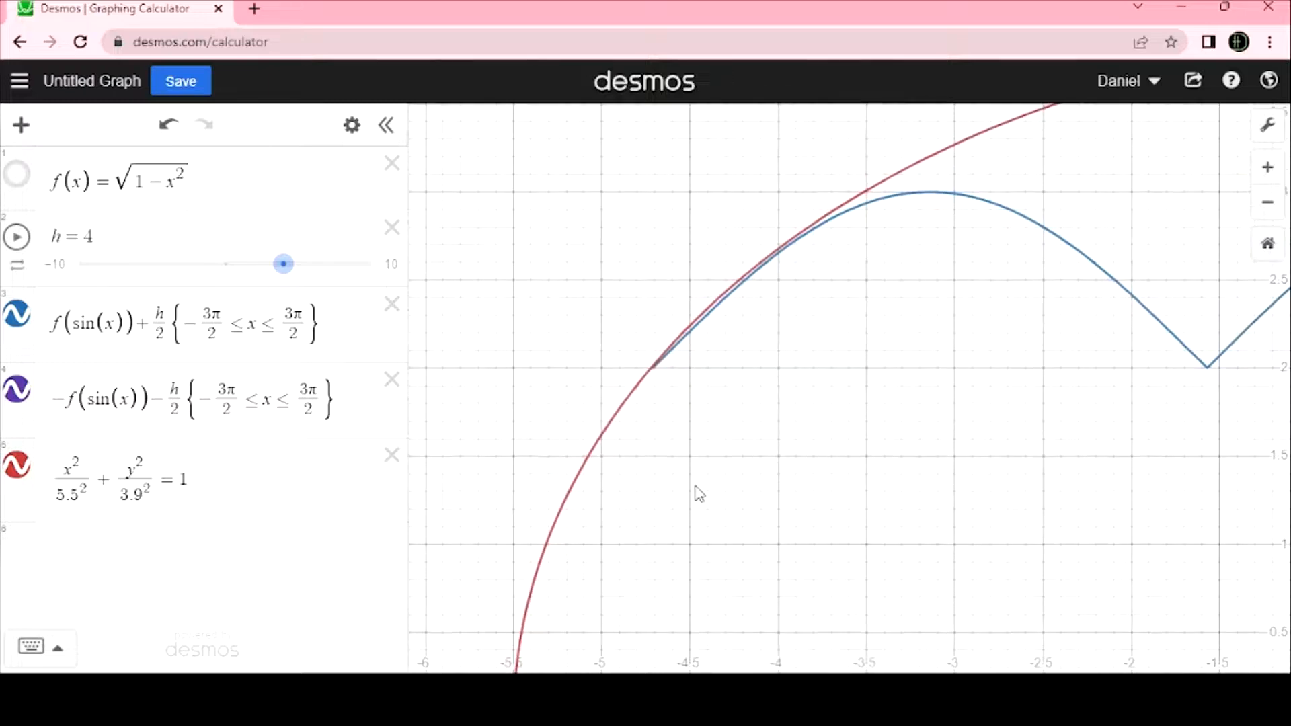
click(1268, 168)
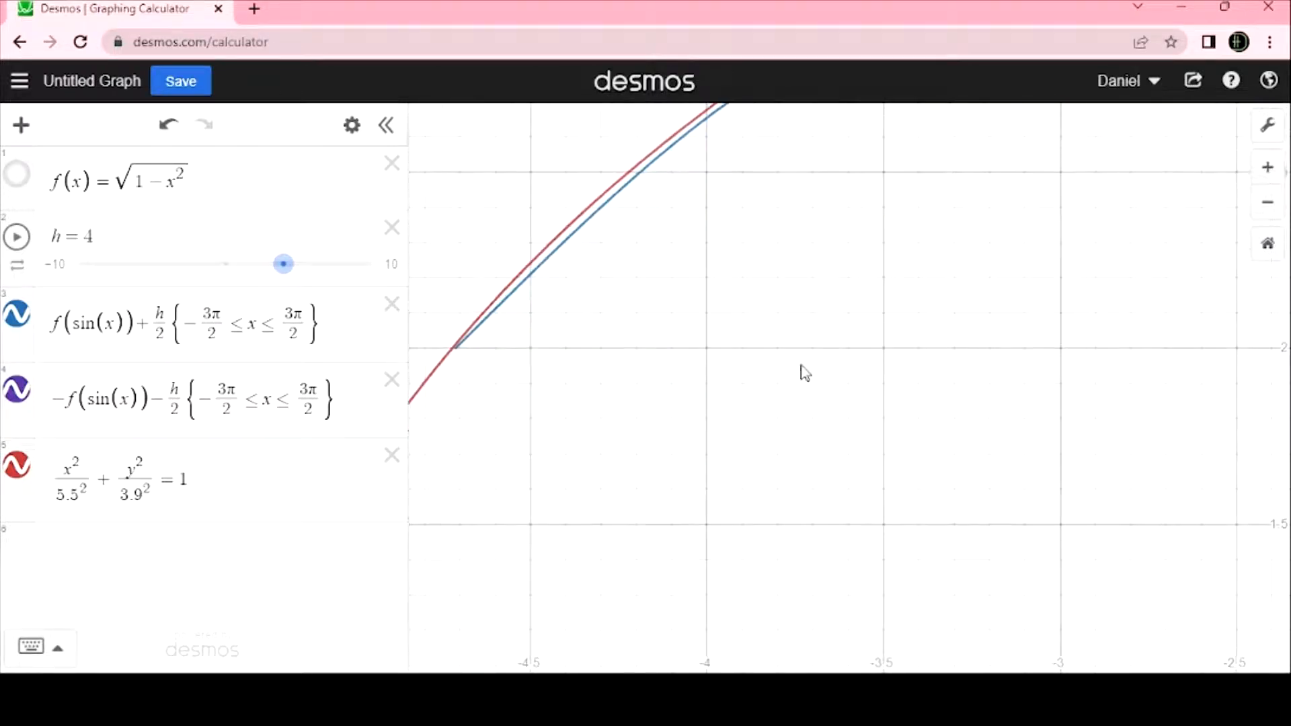
click(134, 496)
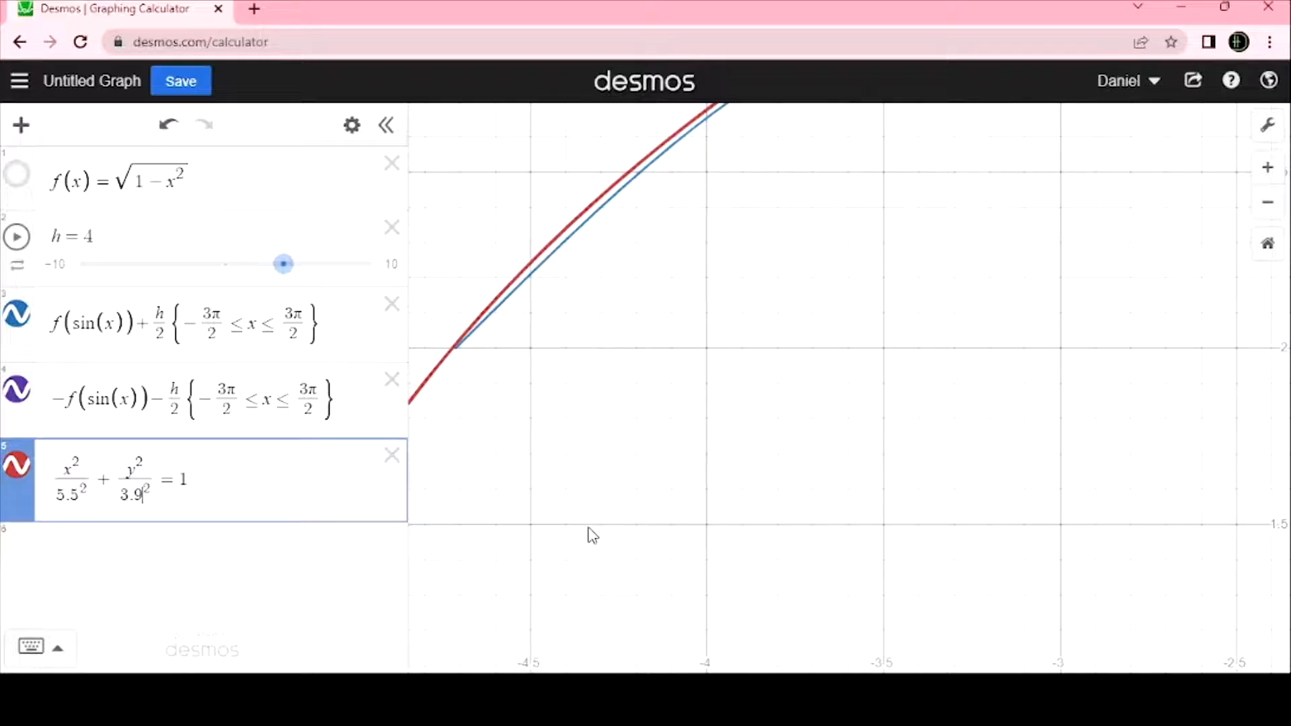
key(BackSpace)
text(8)
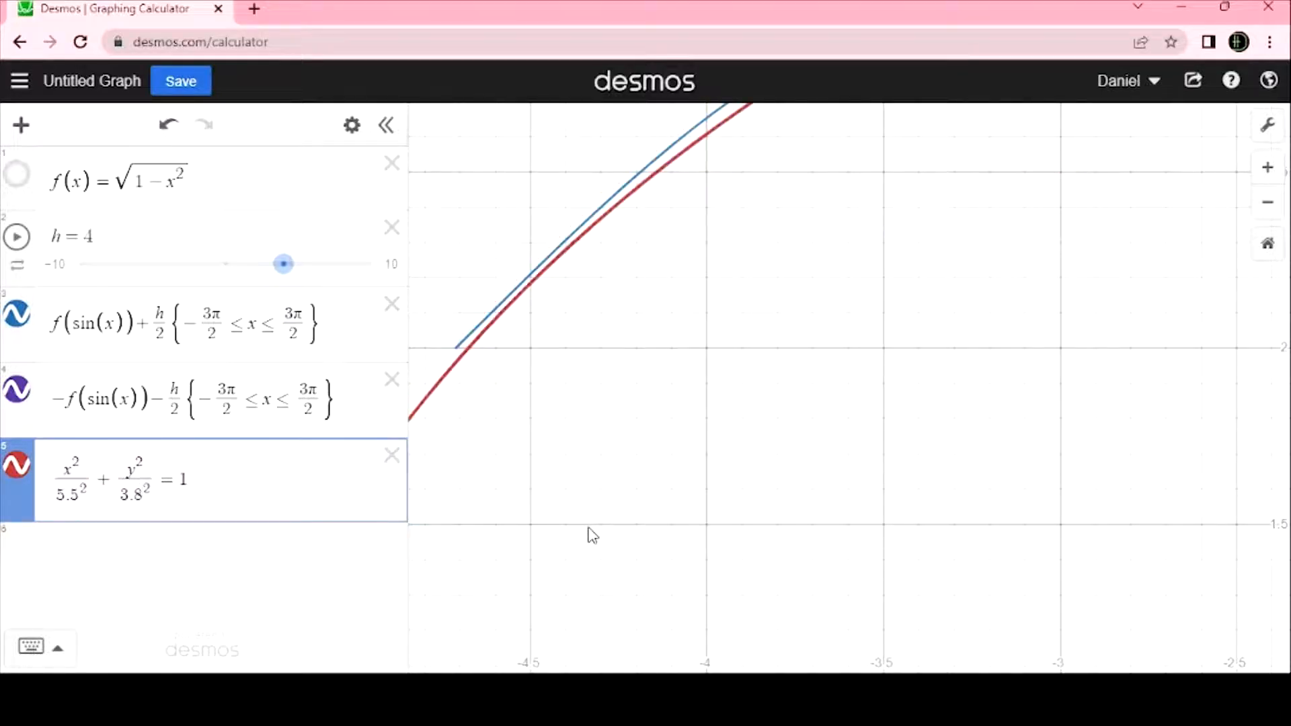
text(5)
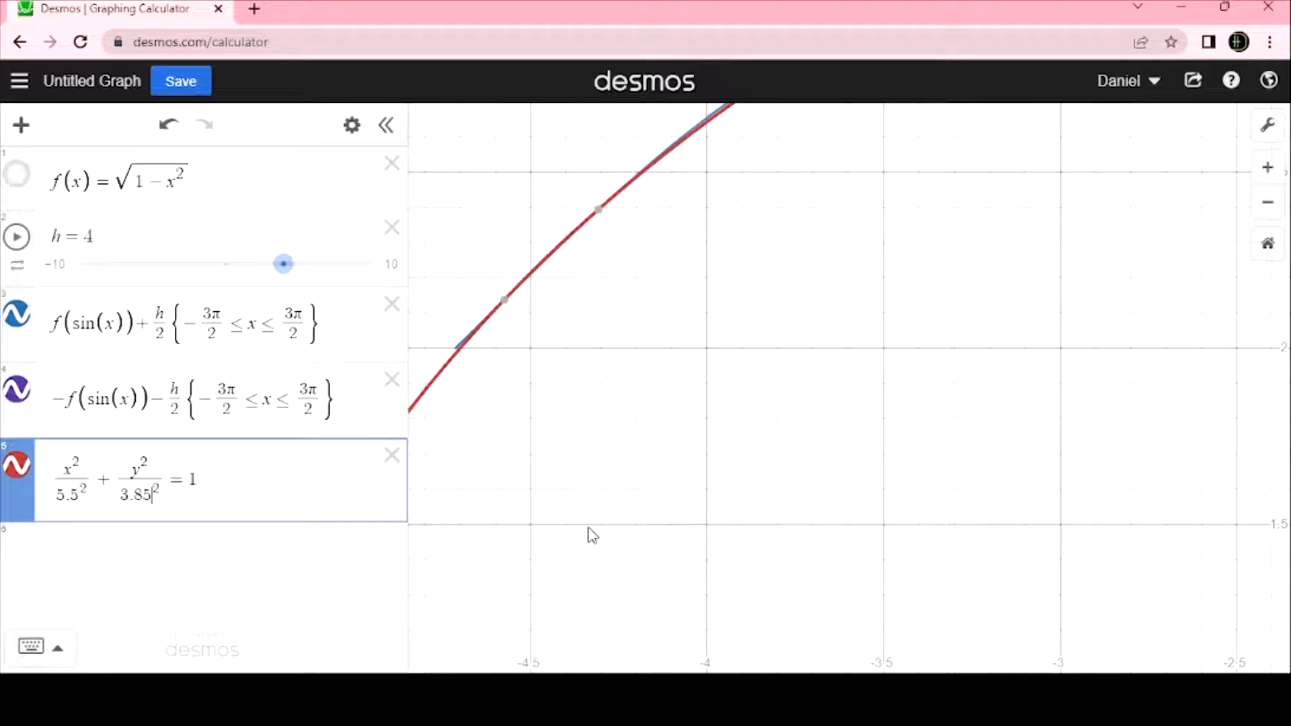
Try 3.86, 3.87 and 3.88 as the squared number under y² in the ellipse equation, and set it to 3.875
key(BackSpace)
text(6)
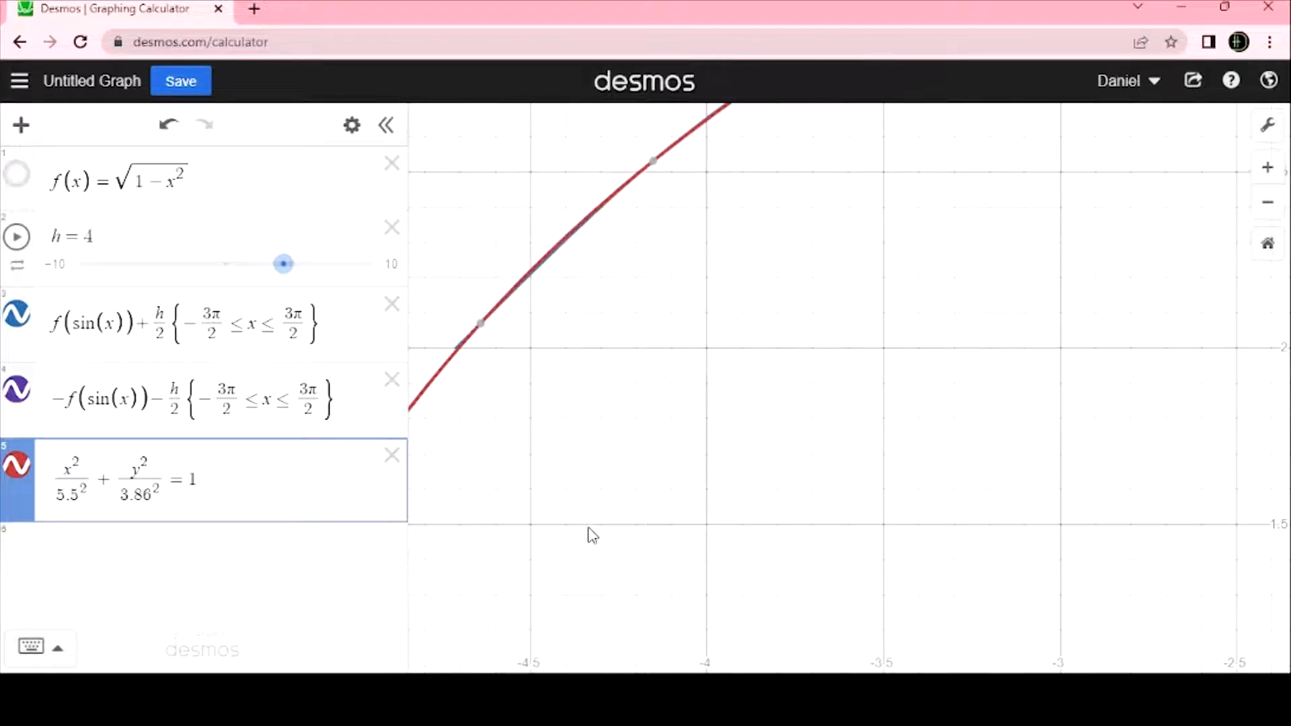
key(BackSpace)
text(7)
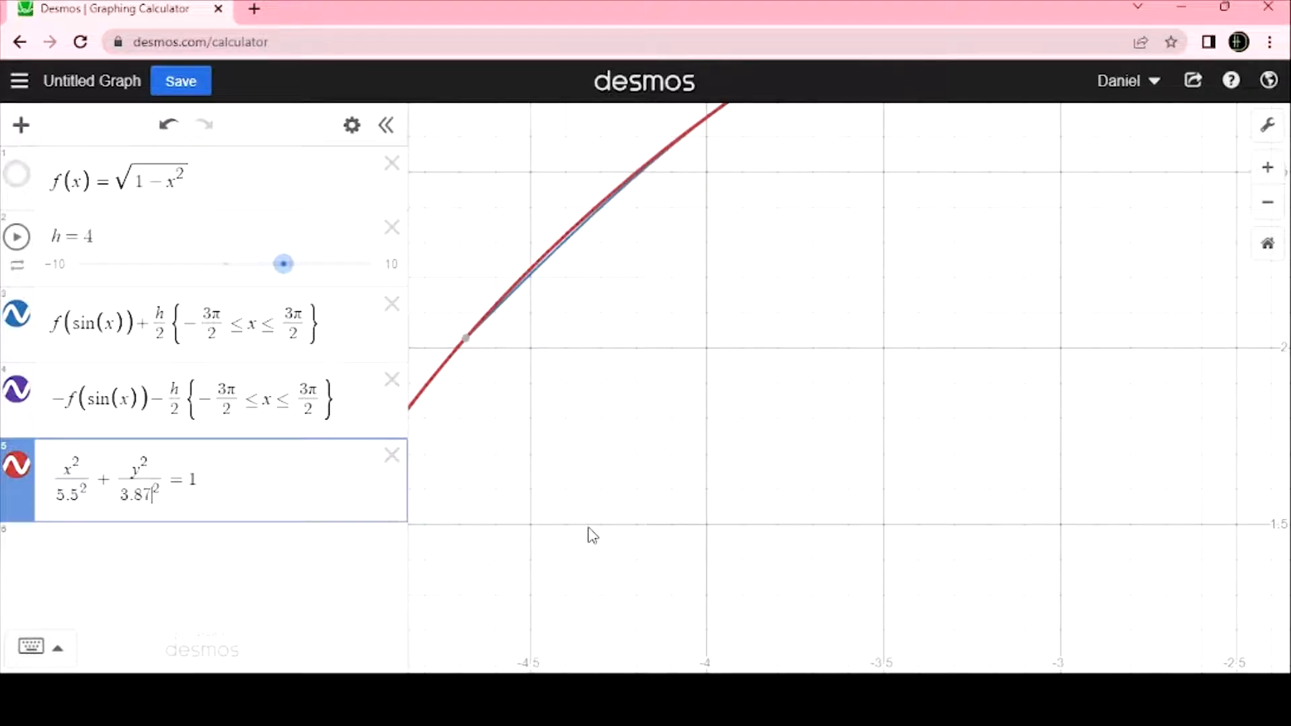
key(BackSpace)
text(8)
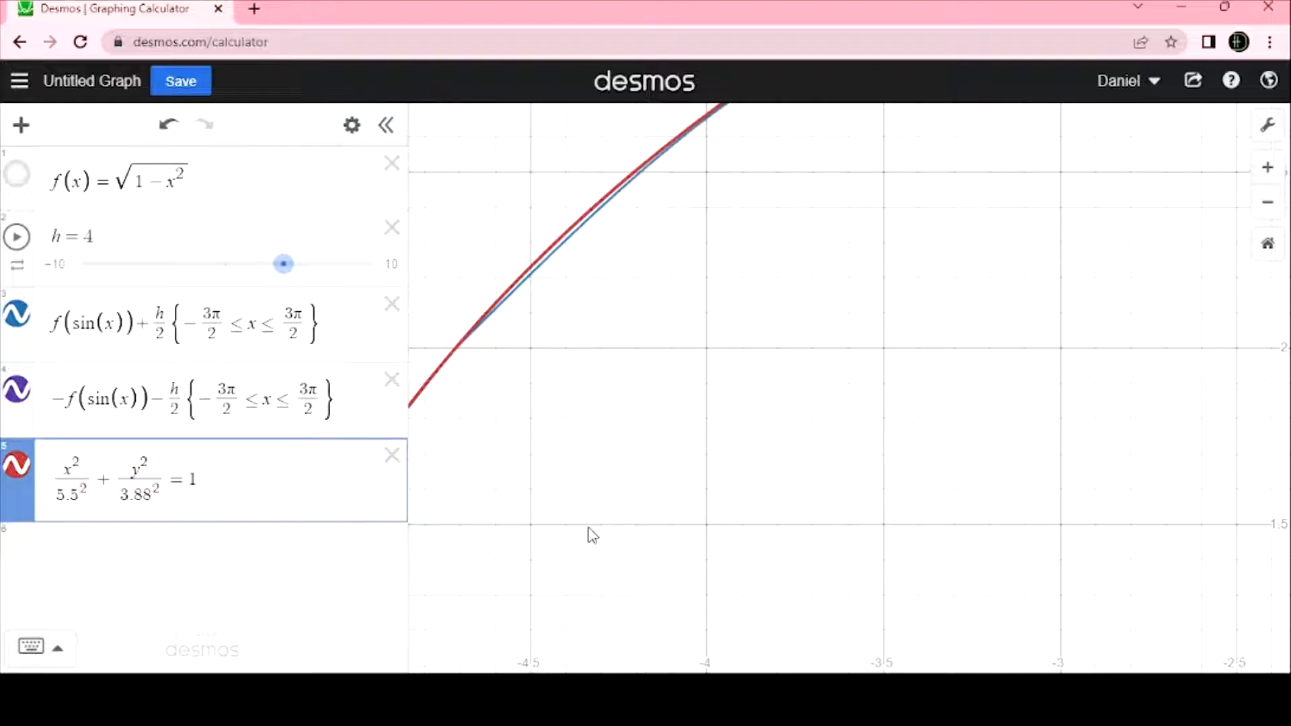
key(BackSpace)
text(7)
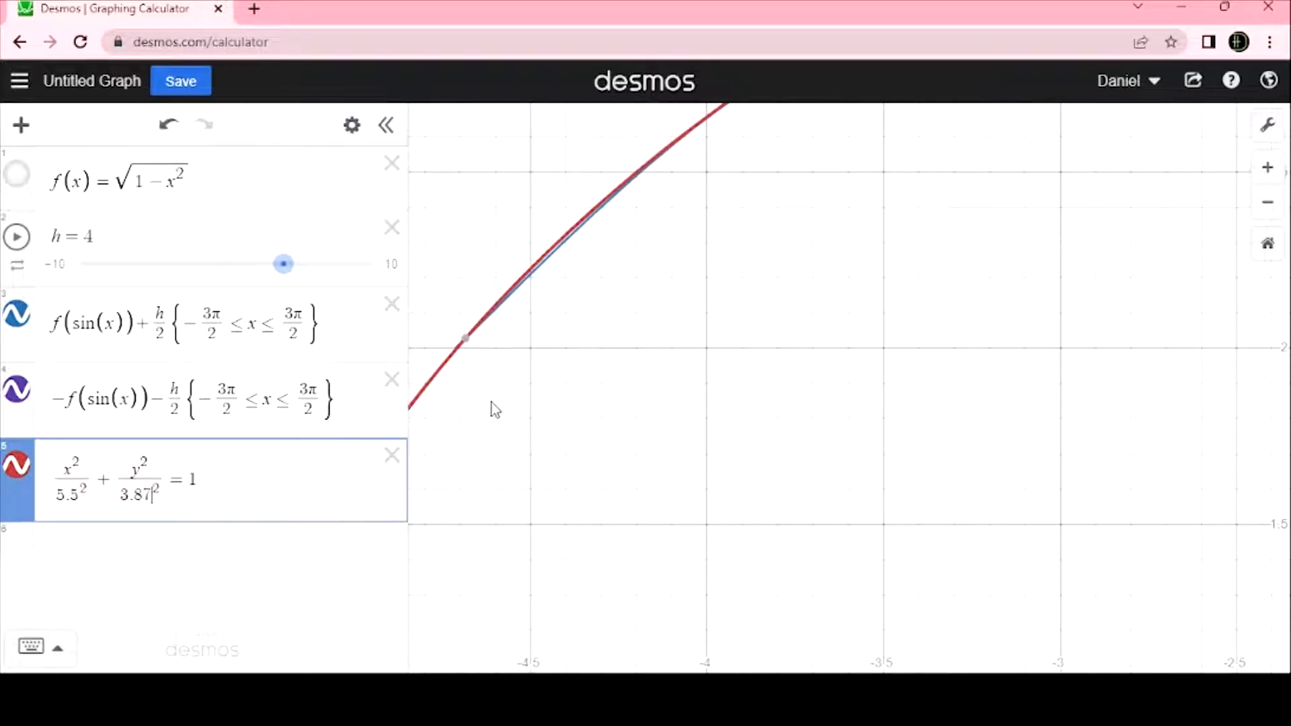
text(5)
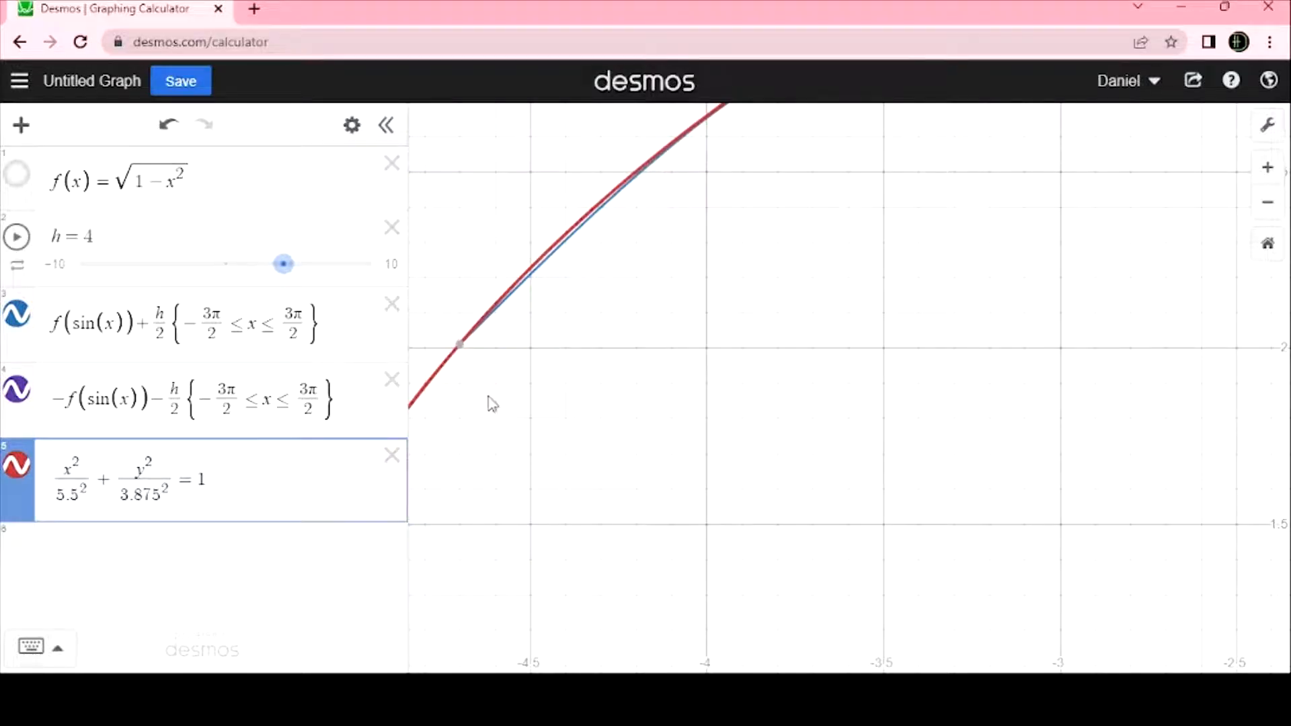
Check where the upper curve intersects the ellipse and set the upper curve's domain restriction to −4.701 ≤ x ≤ 4.701
mouse_move(456, 351)
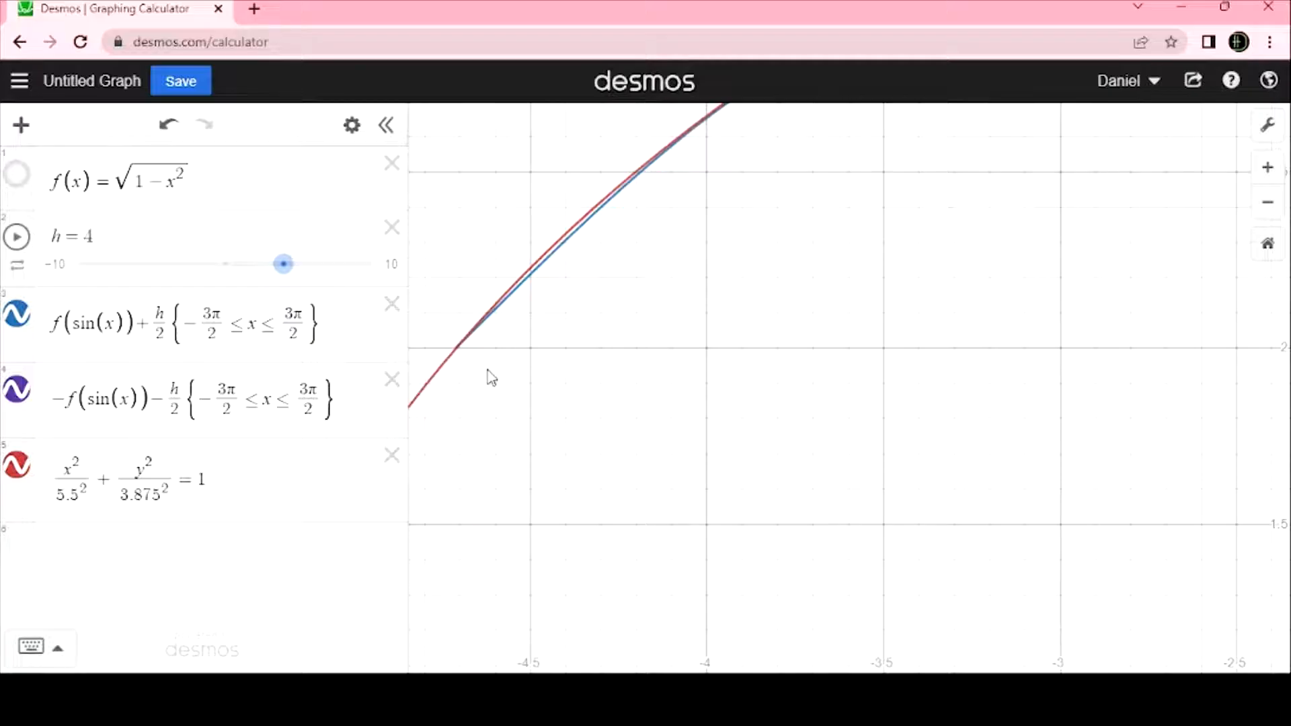
click(494, 321)
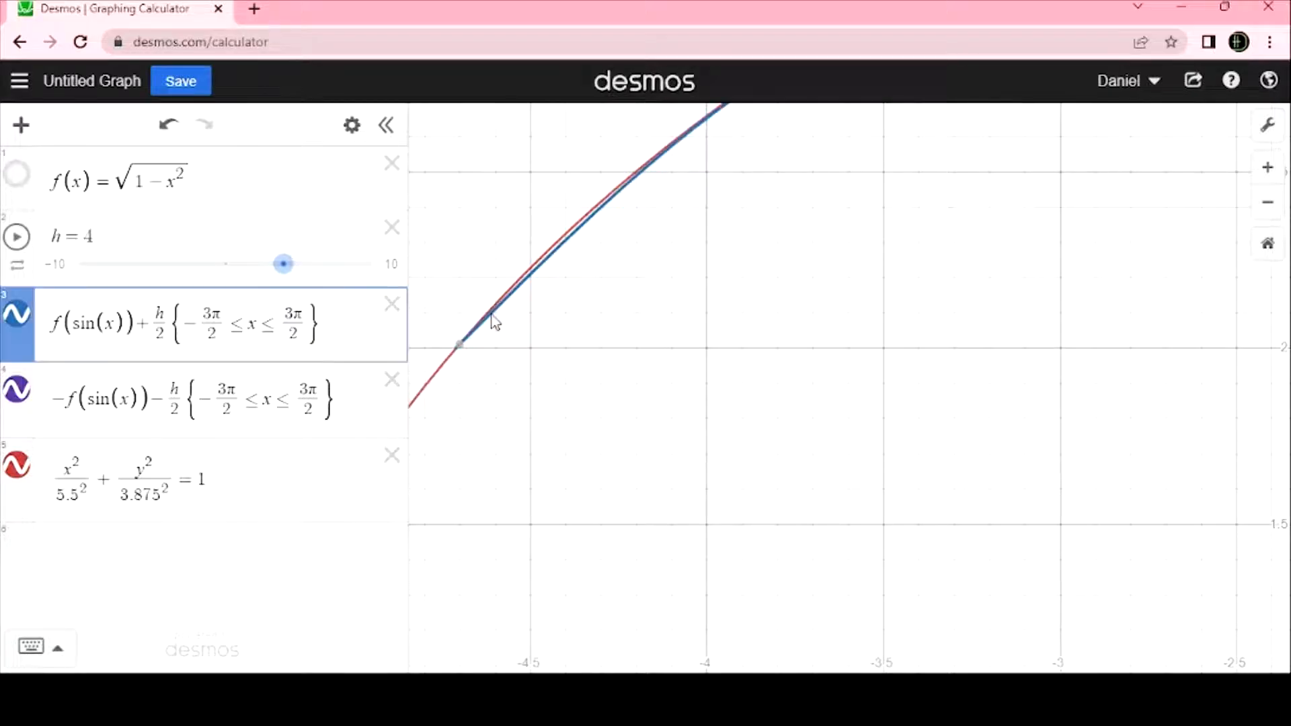
mouse_move(463, 360)
drag(233, 331, 209, 329)
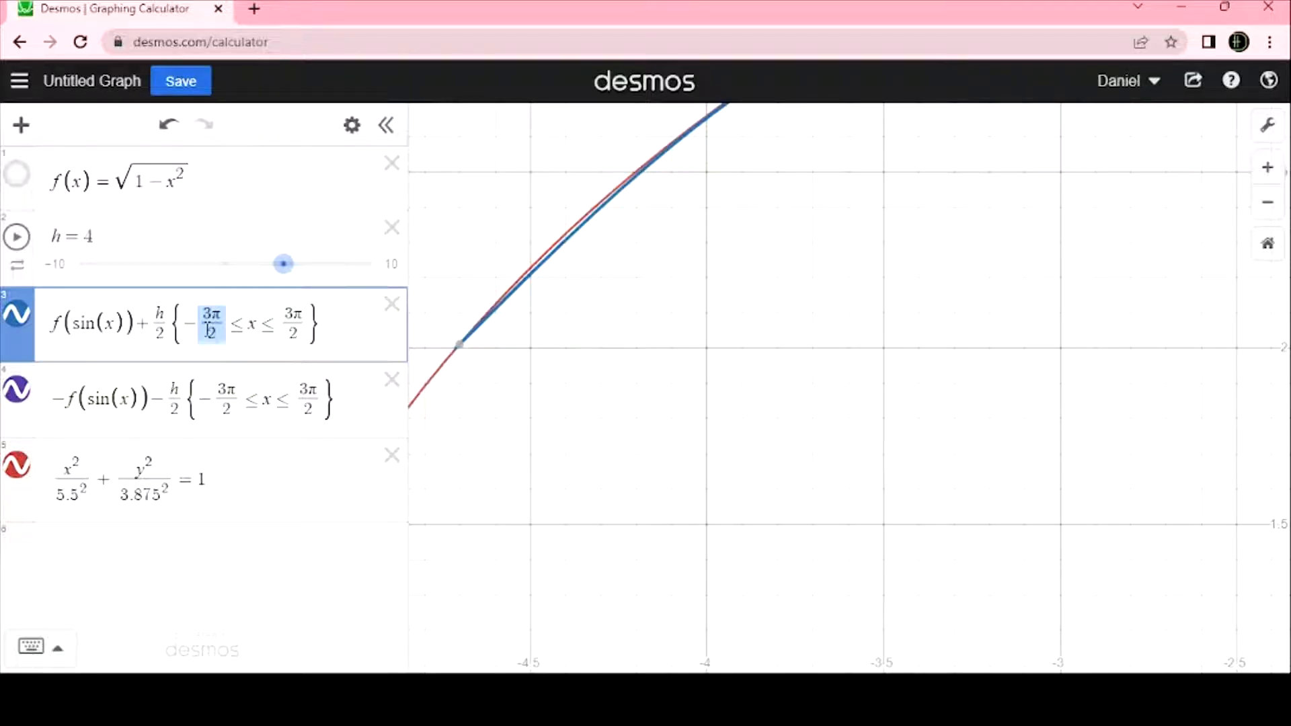
text(4.701)
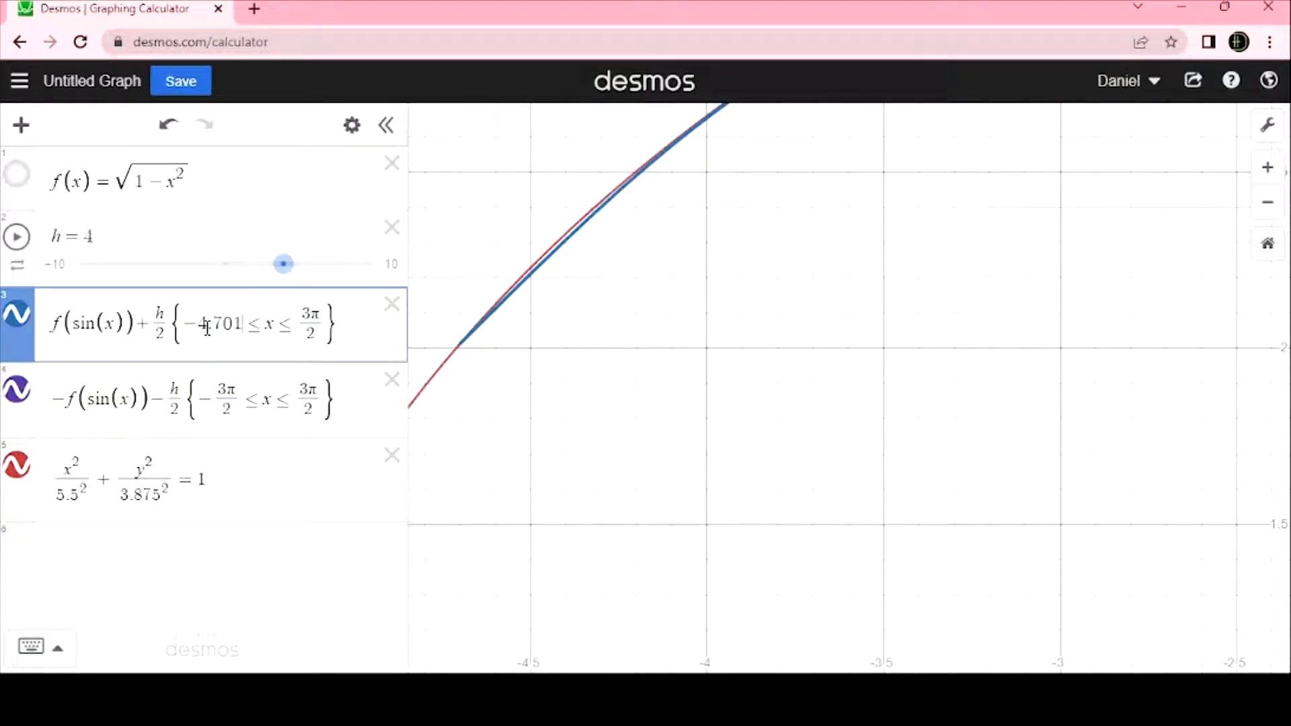
drag(197, 328, 241, 328)
key(ctrl+c)
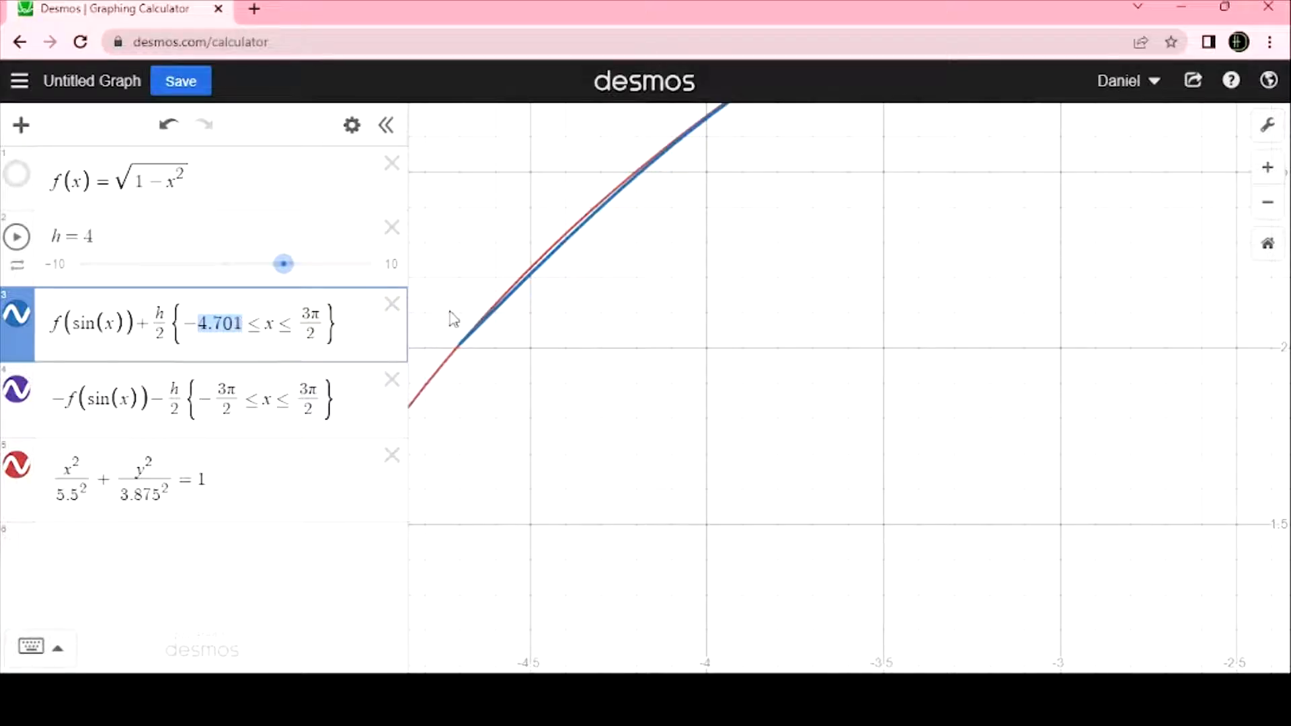
drag(325, 333, 310, 334)
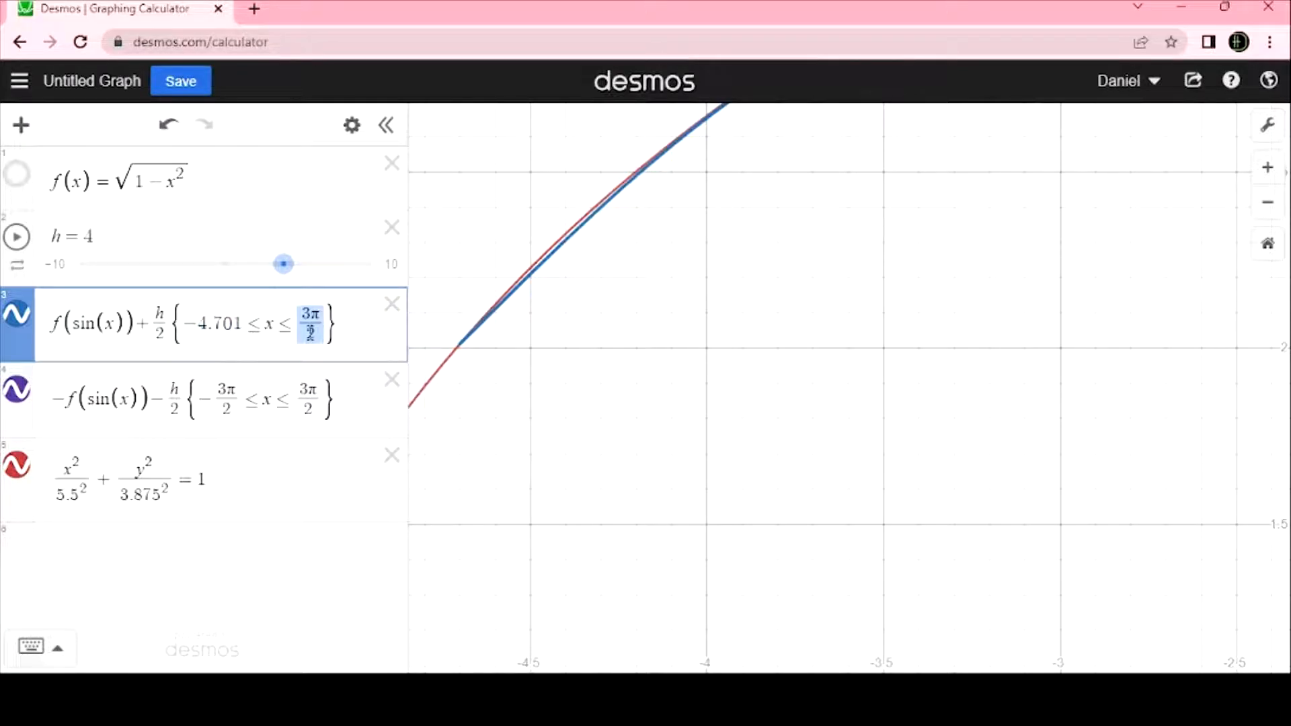
key(ctrl+v)
Replace both 3π/2 bounds in the lower curve's domain restriction with the copied 4.701, keeping the first one negative
drag(246, 385, 227, 392)
key(ctrl+v)
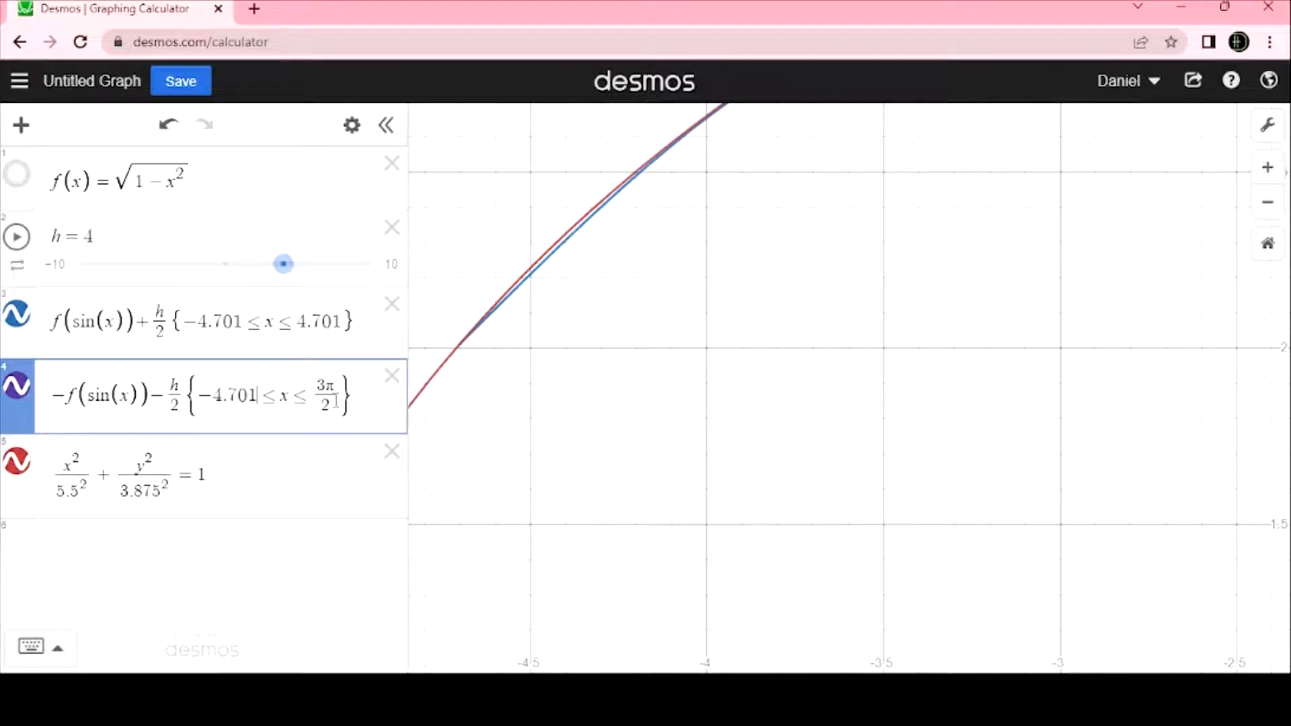
drag(331, 401, 323, 390)
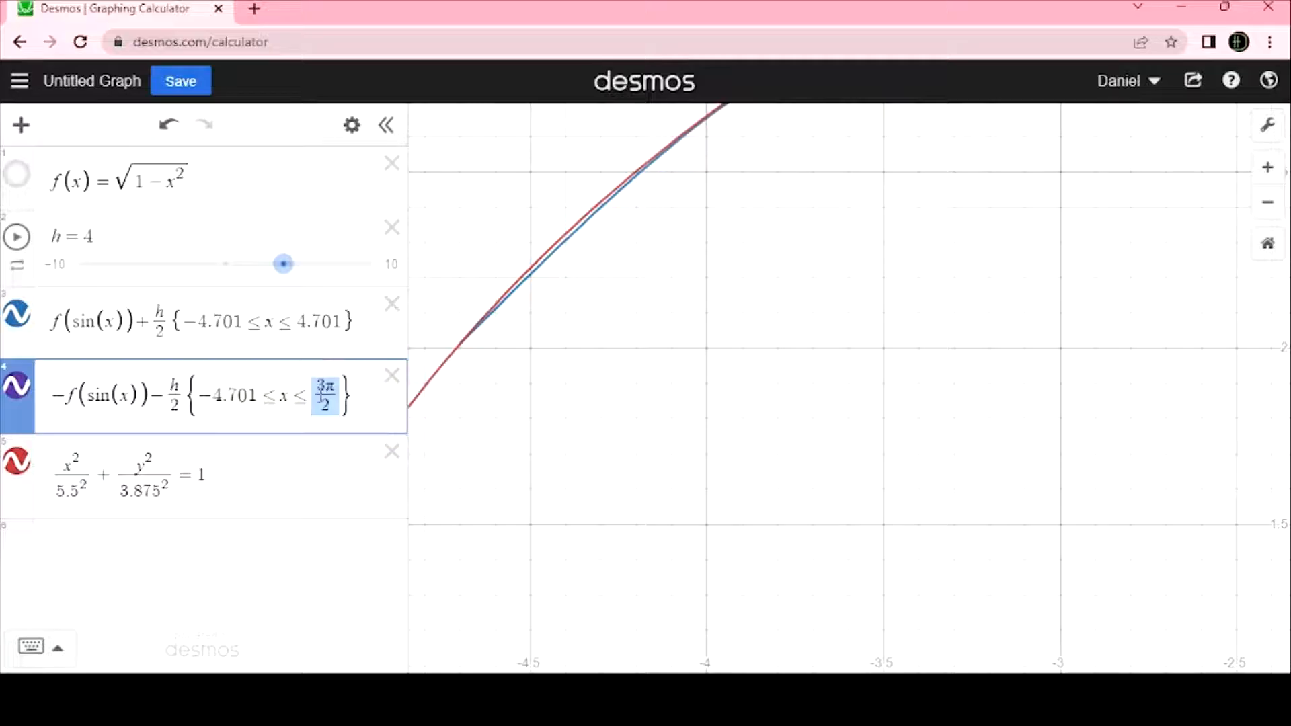
key(ctrl+v)
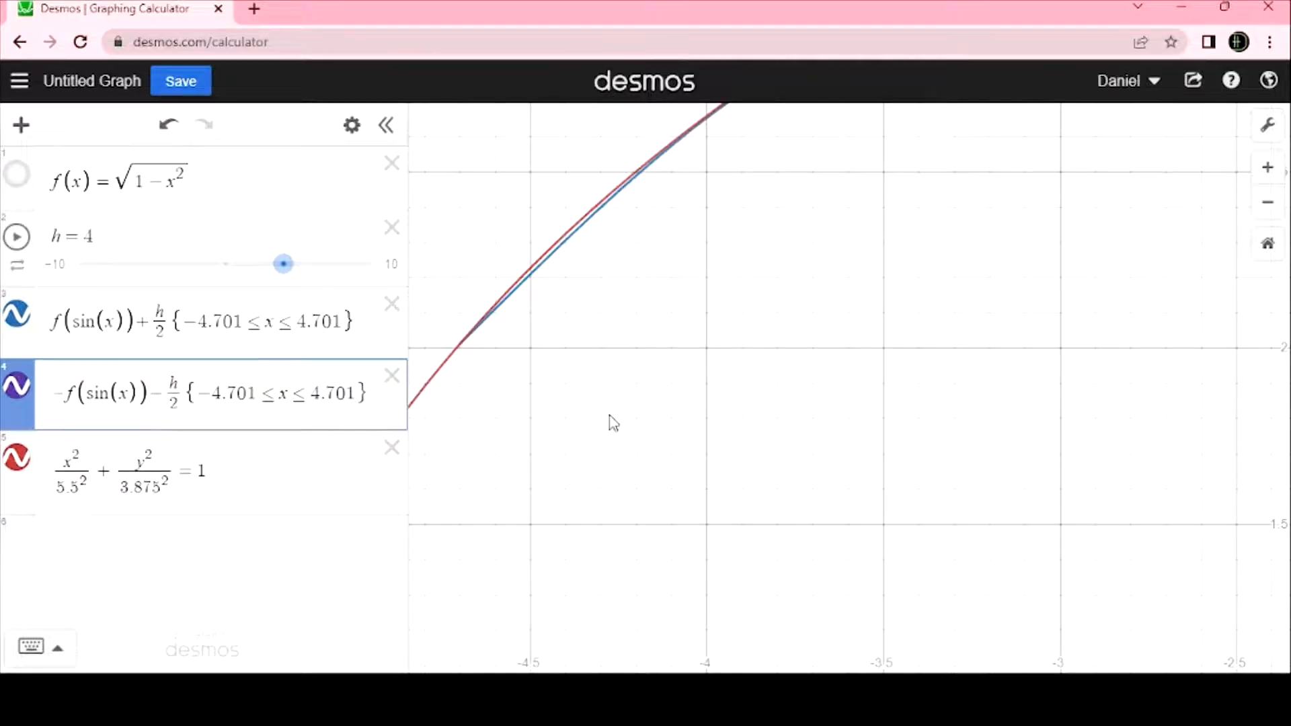
Restrict the ellipse to its outer sections by adding the domain conditions x ≤ −4.701, x ≥ 4.701 to its equation
scroll(613, 422, down, 5)
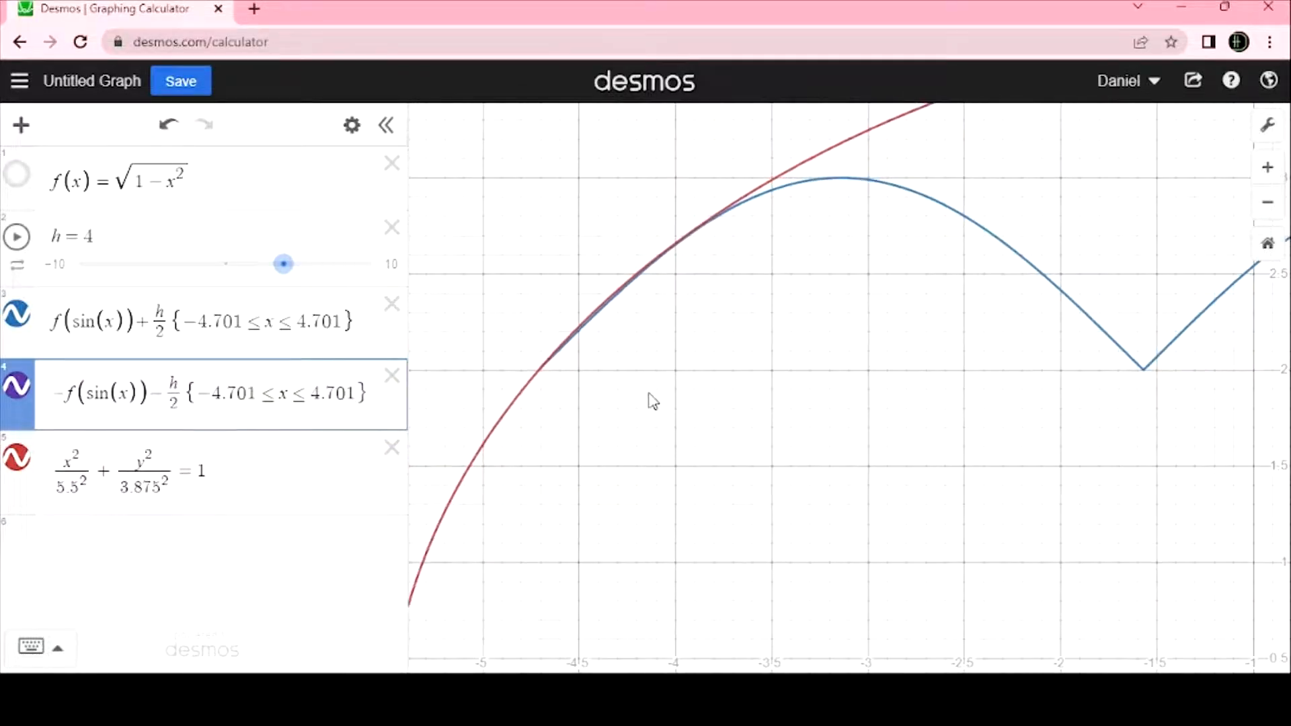
scroll(646, 401, down, 1)
scroll(776, 412, down, 3)
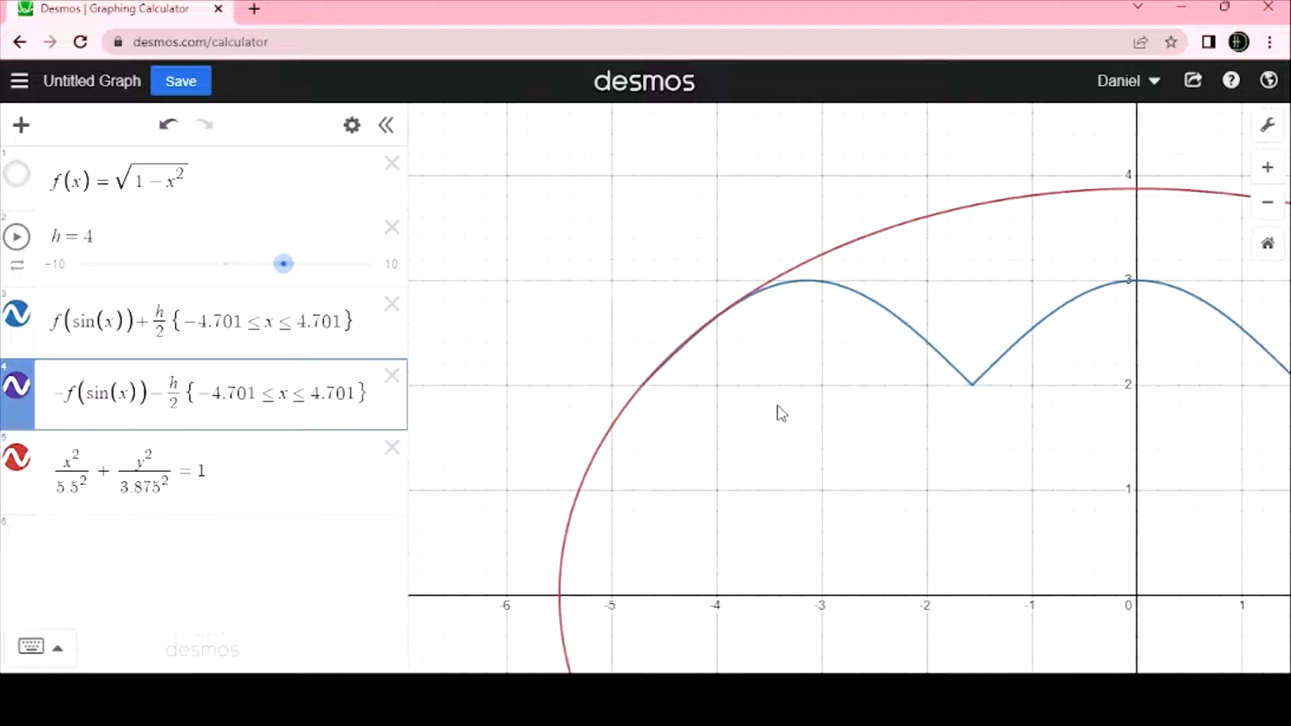
drag(1049, 519, 750, 374)
scroll(992, 332, down, 2)
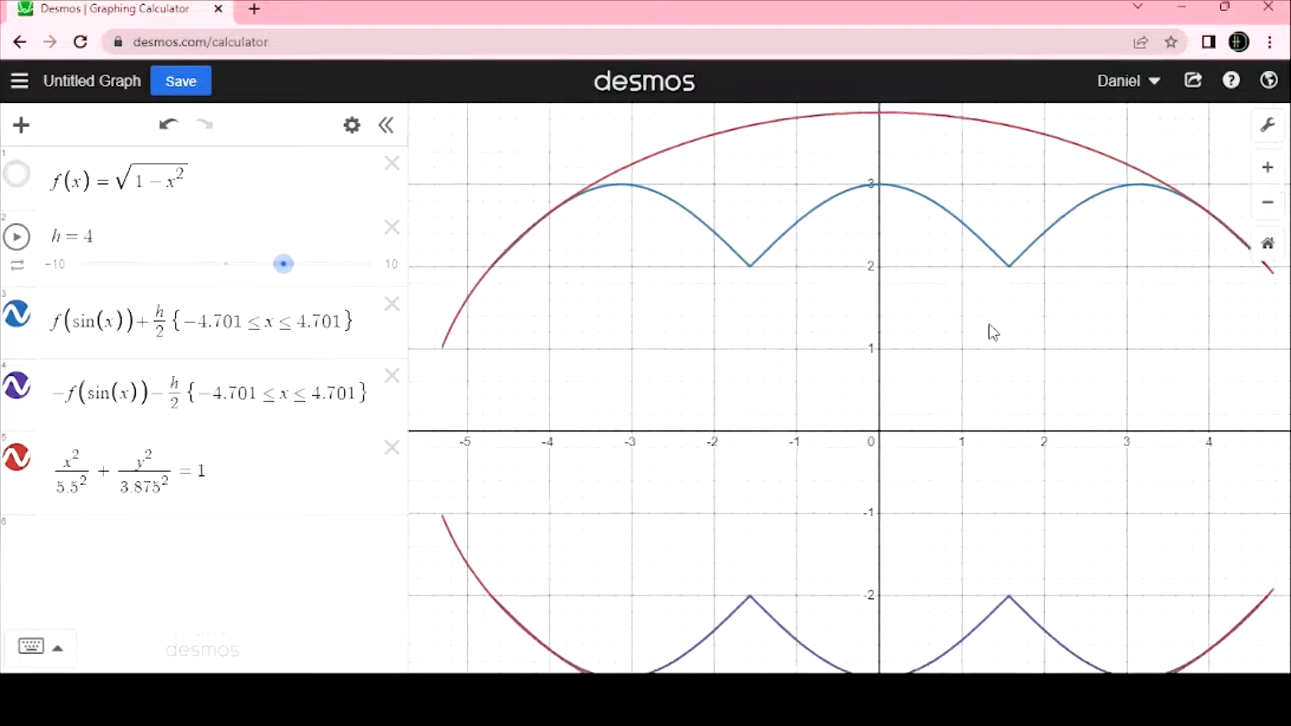
scroll(994, 333, down, 1)
scroll(975, 320, down, 1)
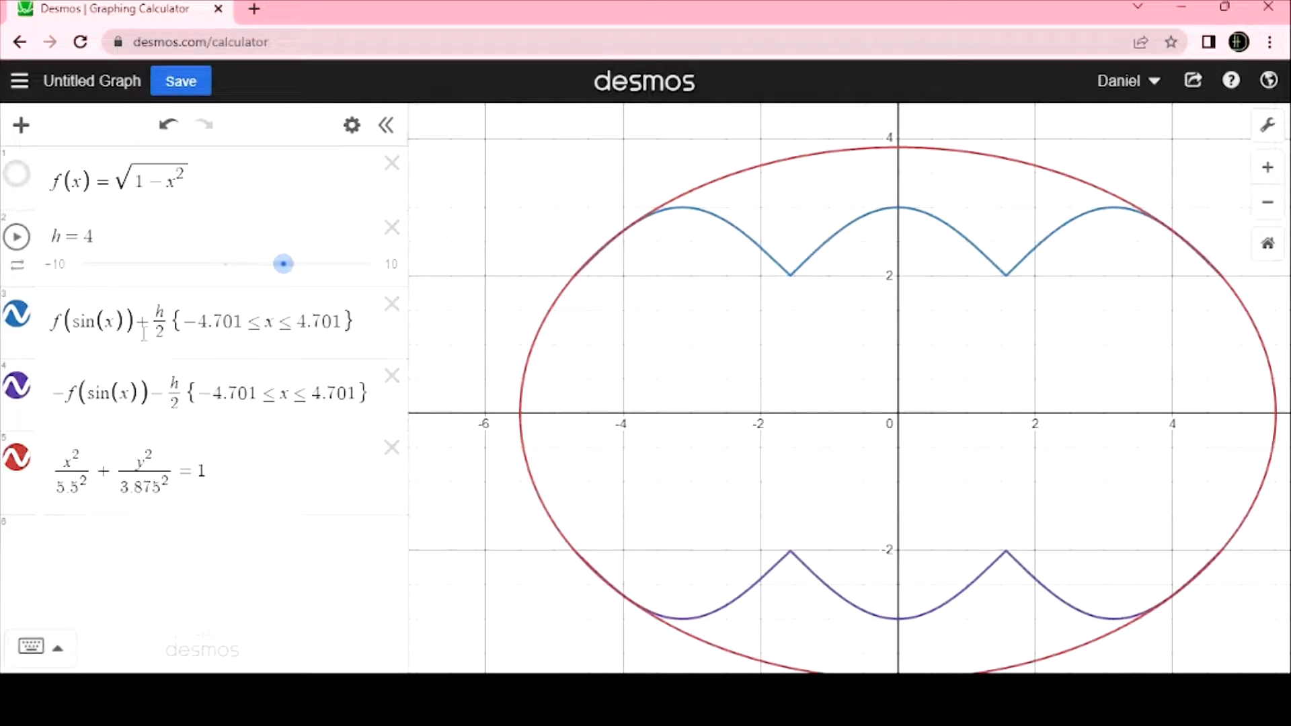
click(240, 479)
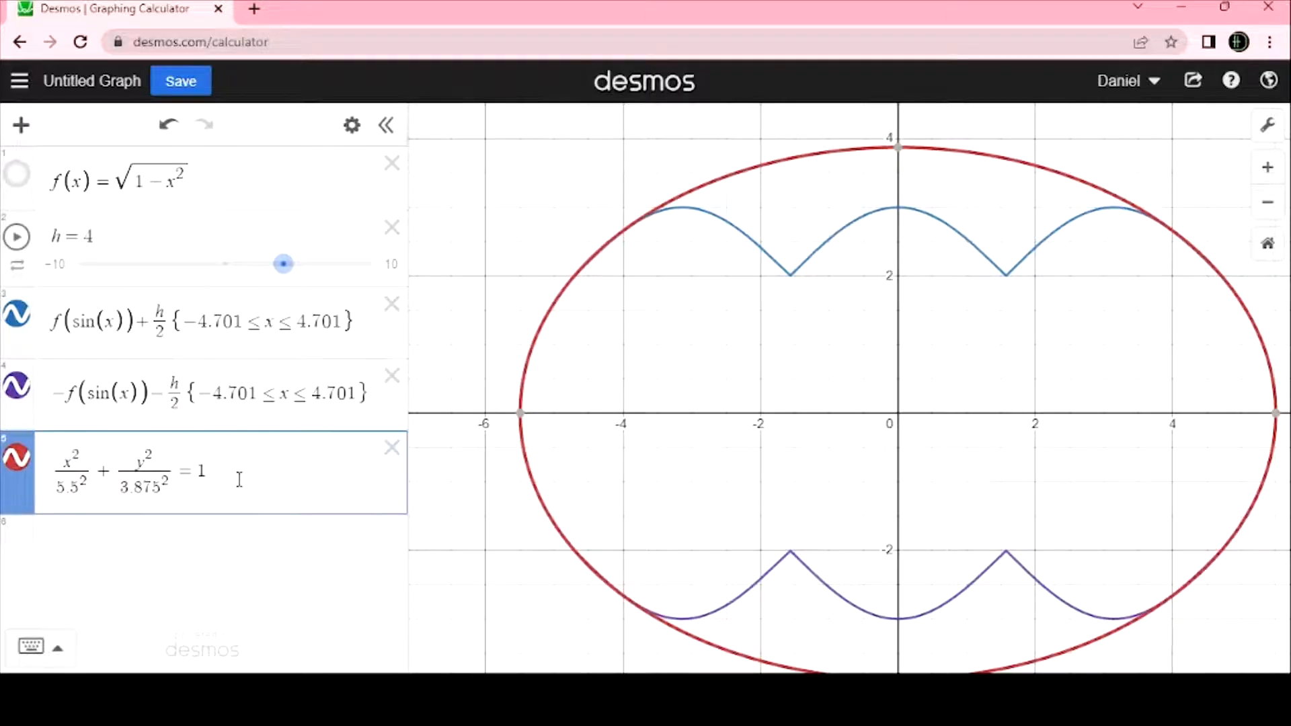
text({x≤)
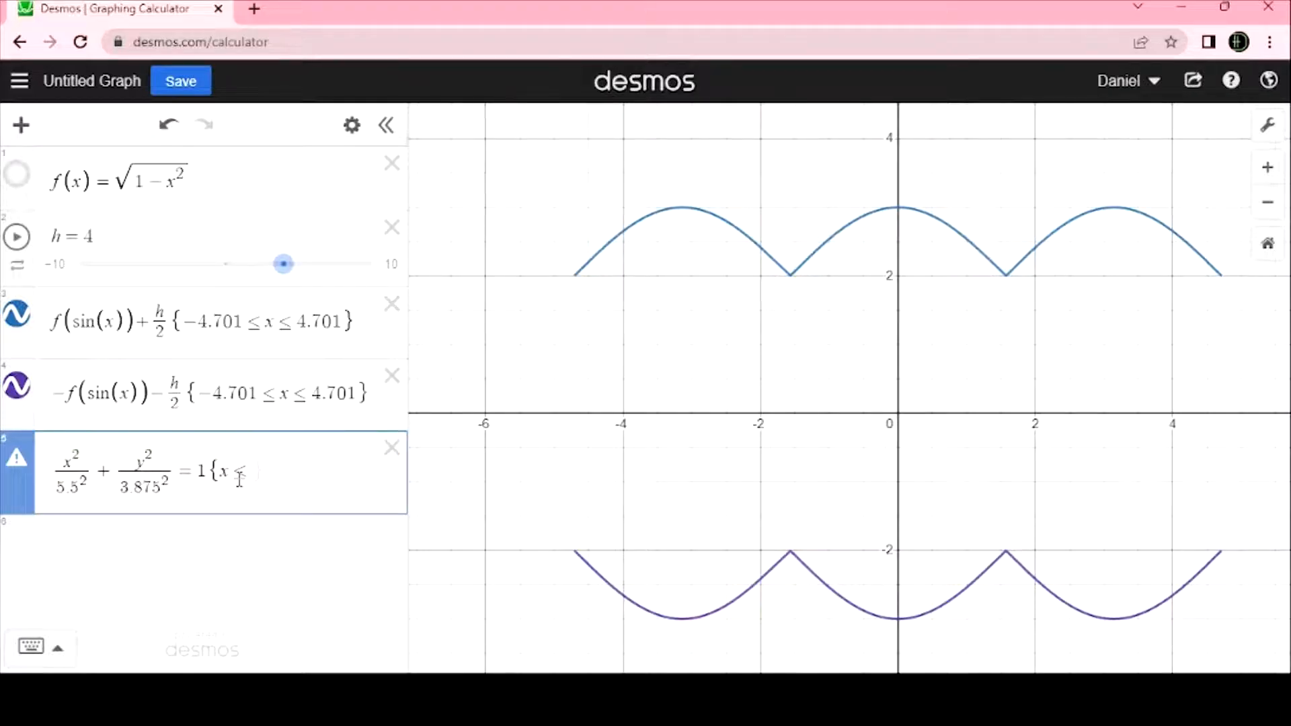
text(<=-4.701)
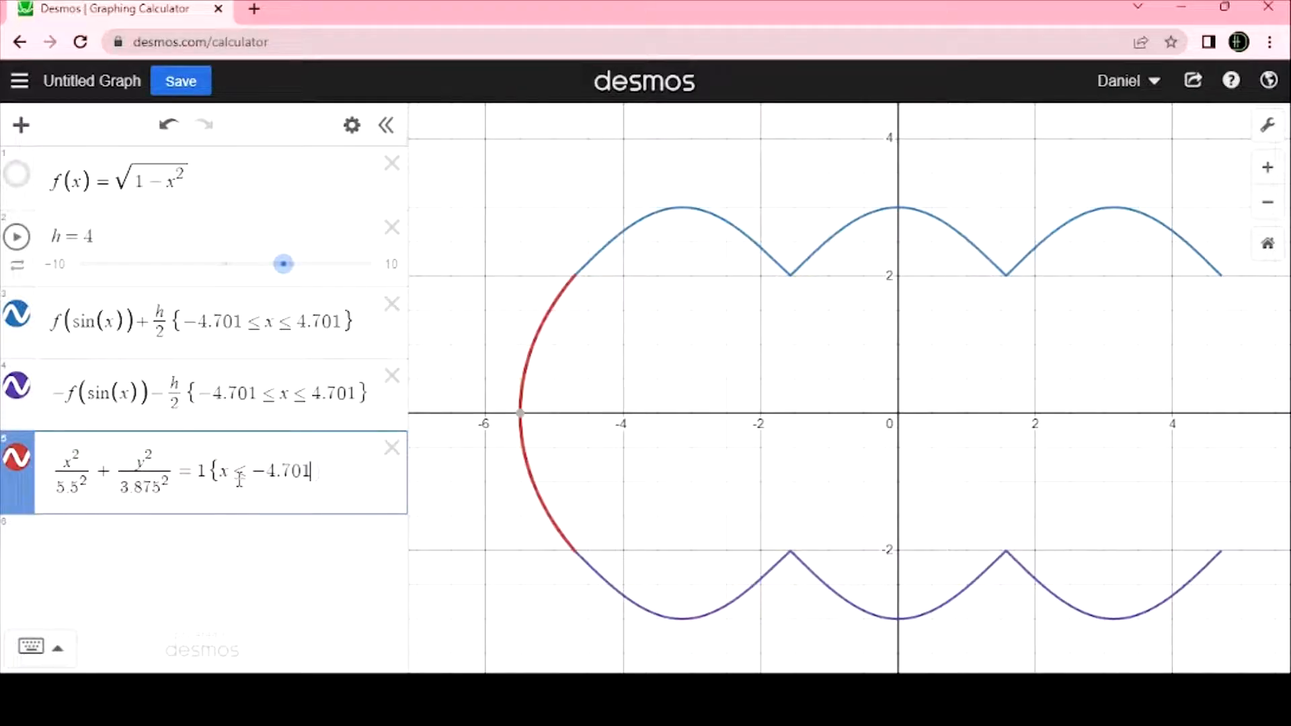
text(,x>=)
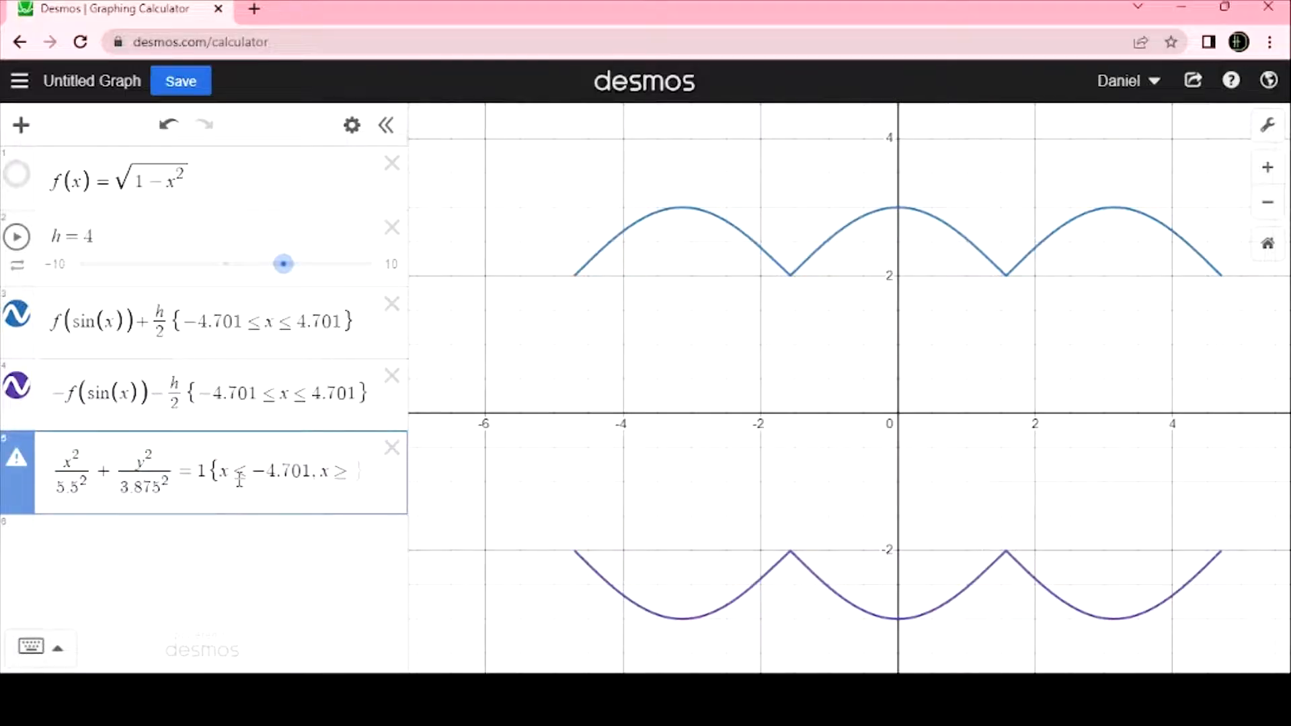
text(4.701)
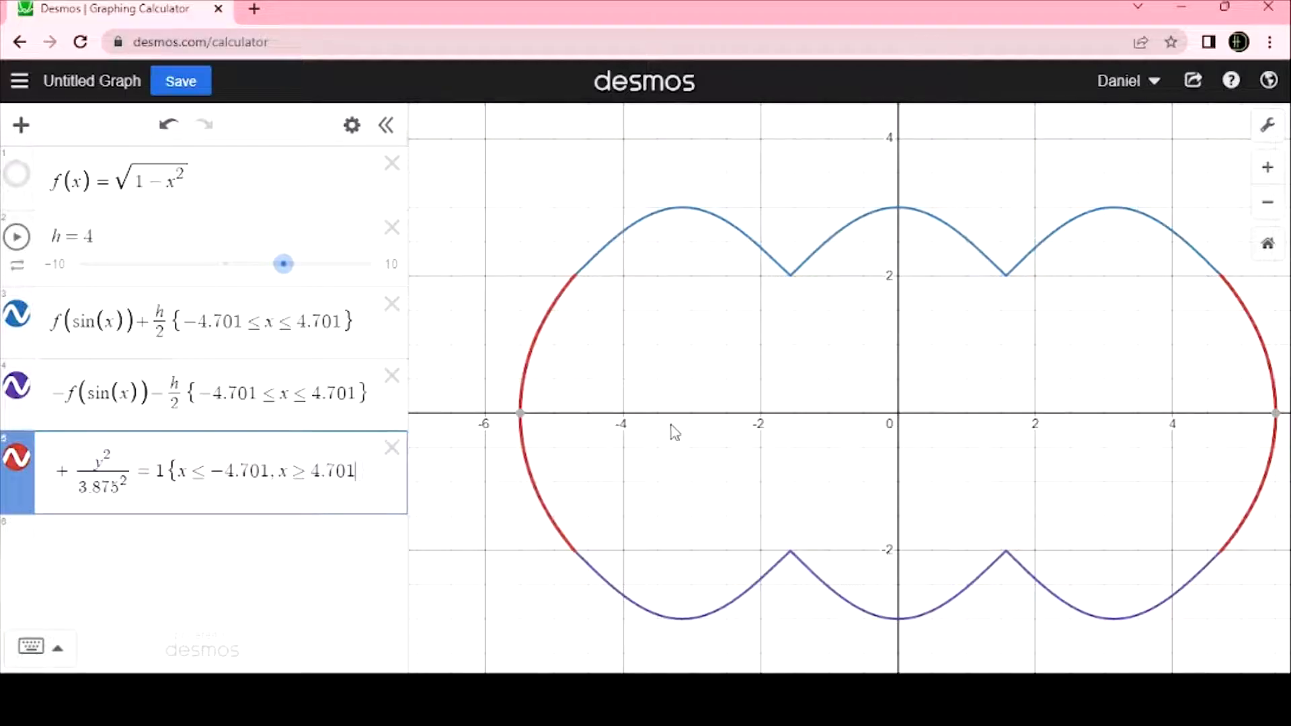
Hide the ellipse sections and show them again to compare the outline with and without its closed sides
drag(1018, 398, 930, 398)
scroll(966, 386, down, 1)
scroll(968, 394, down, 1)
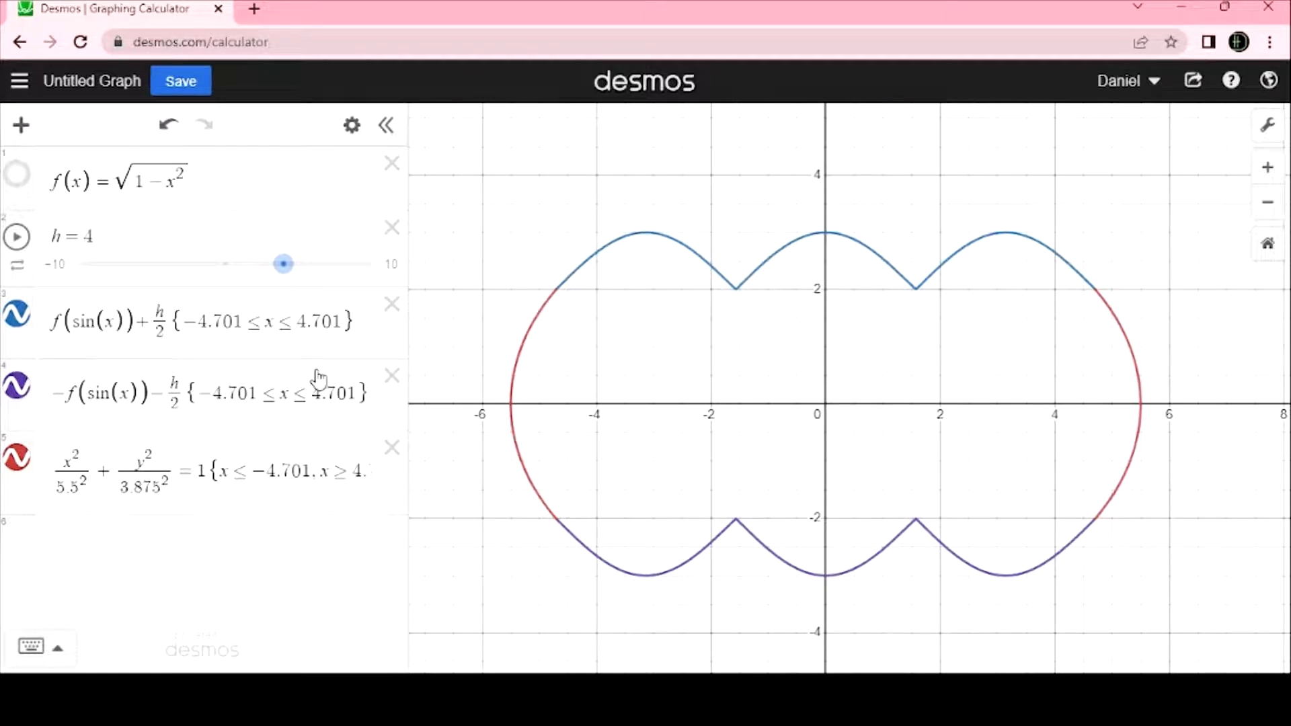
click(98, 324)
click(15, 458)
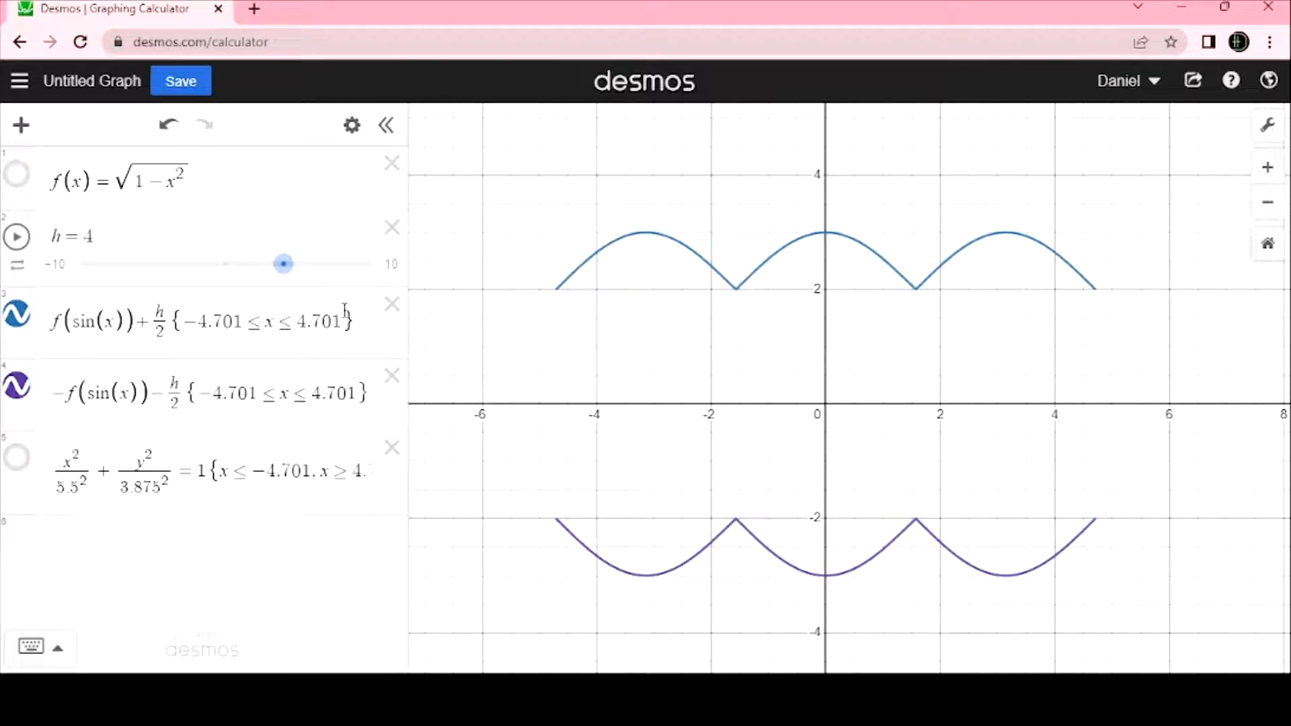
click(17, 458)
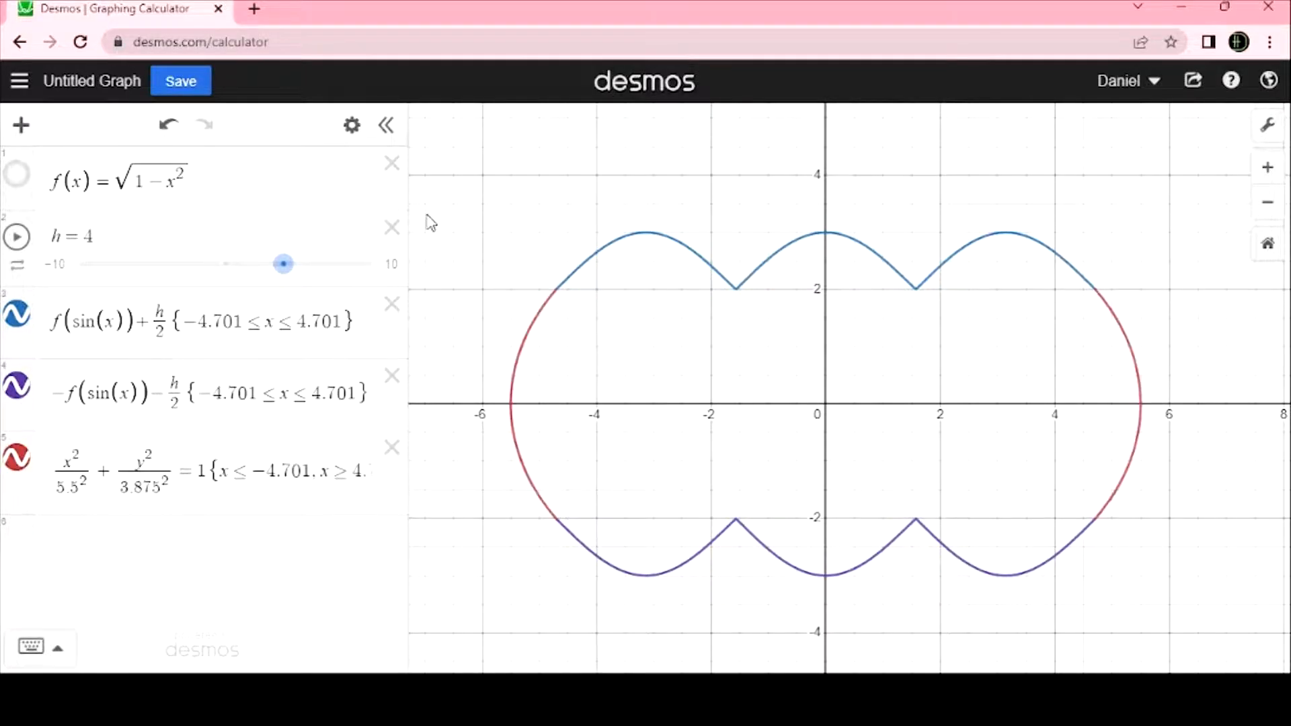
click(352, 125)
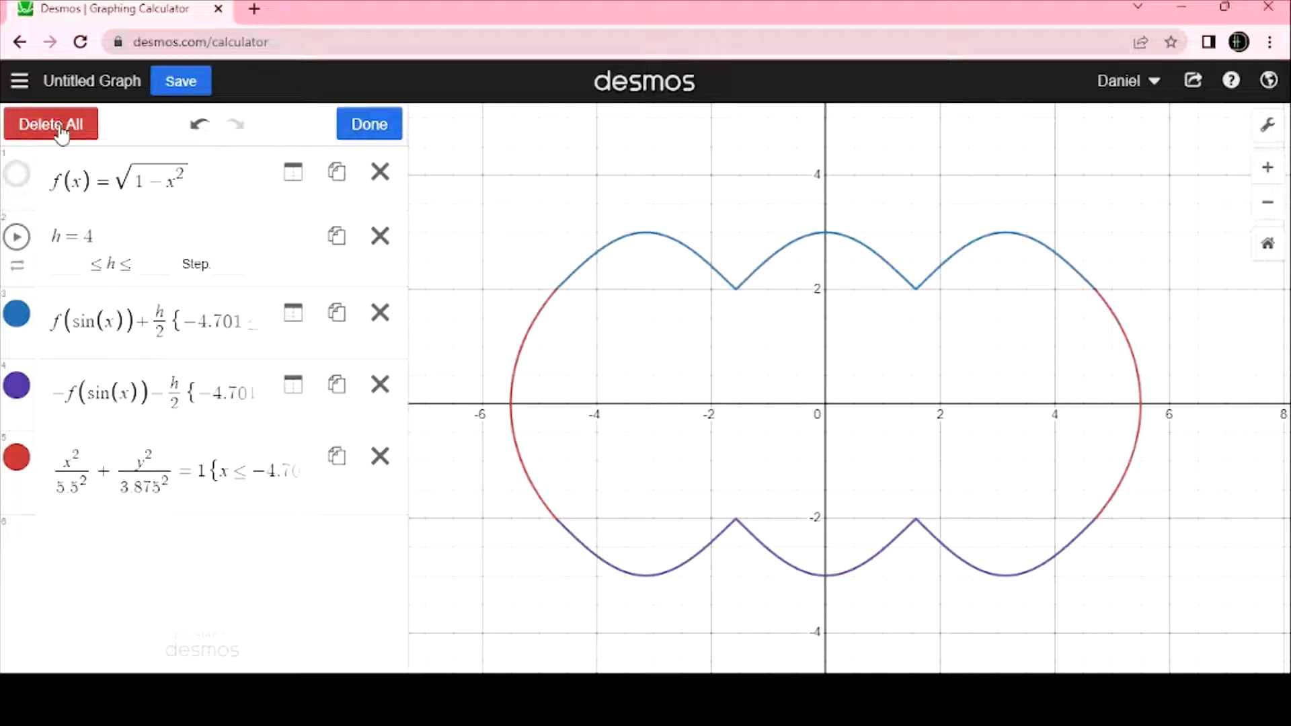
click(396, 131)
click(395, 129)
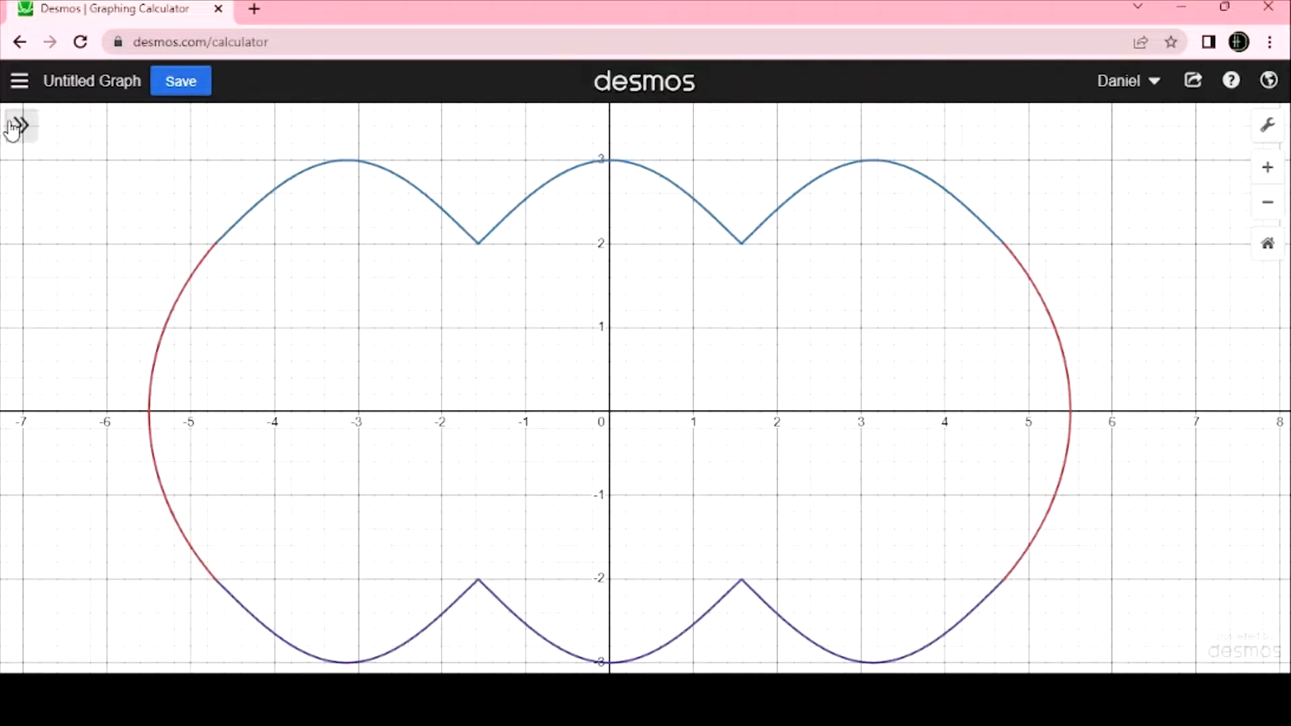
click(17, 125)
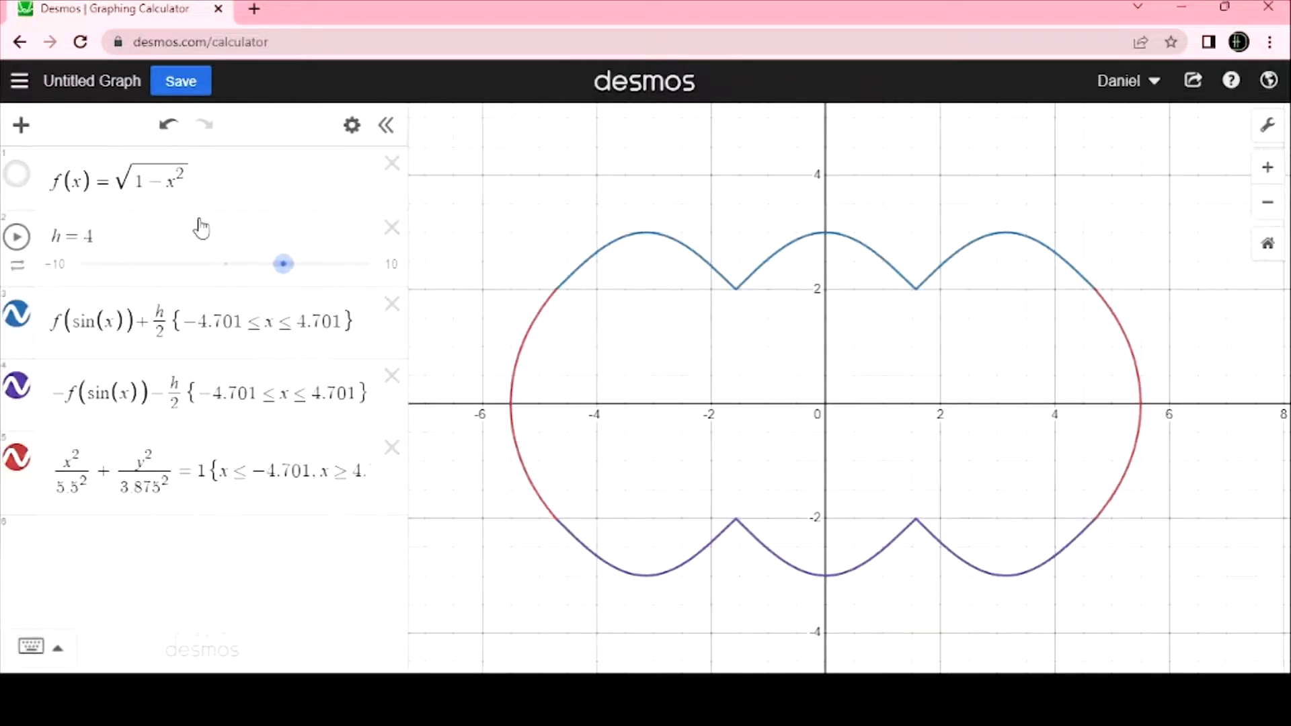
Create a folder named Pumpkin at the start of the expression list
click(21, 125)
click(61, 304)
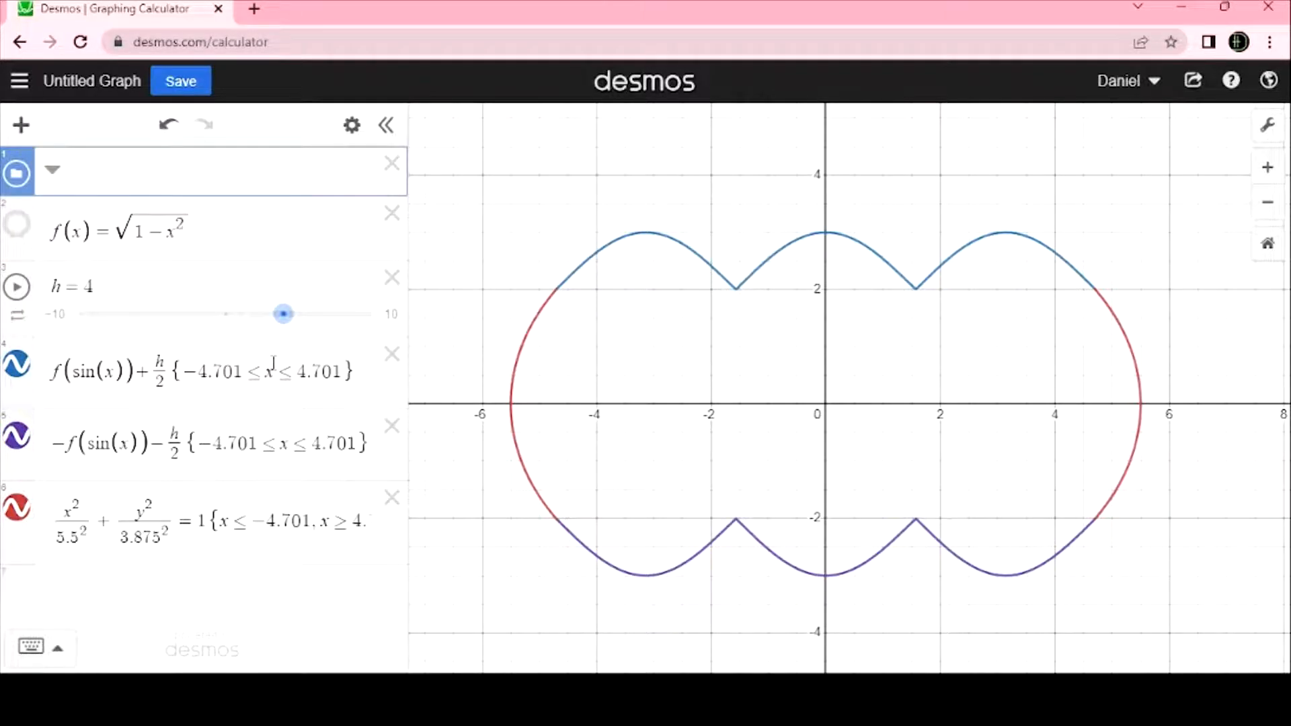
text(Pumpkin)
key(Return)
Move the upper curve, lower curve and ellipse into the Pumpkin folder in that order and delete the blank expression after them
drag(22, 396, 40, 212)
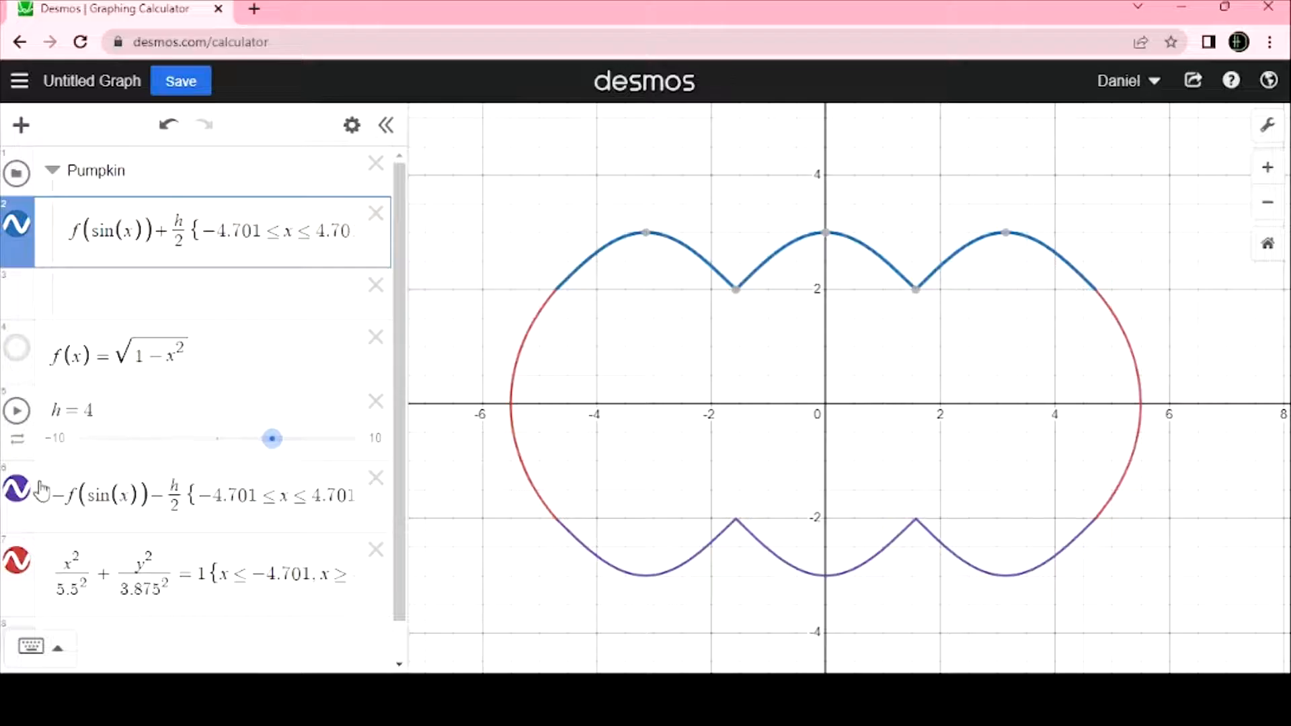
drag(28, 478, 23, 293)
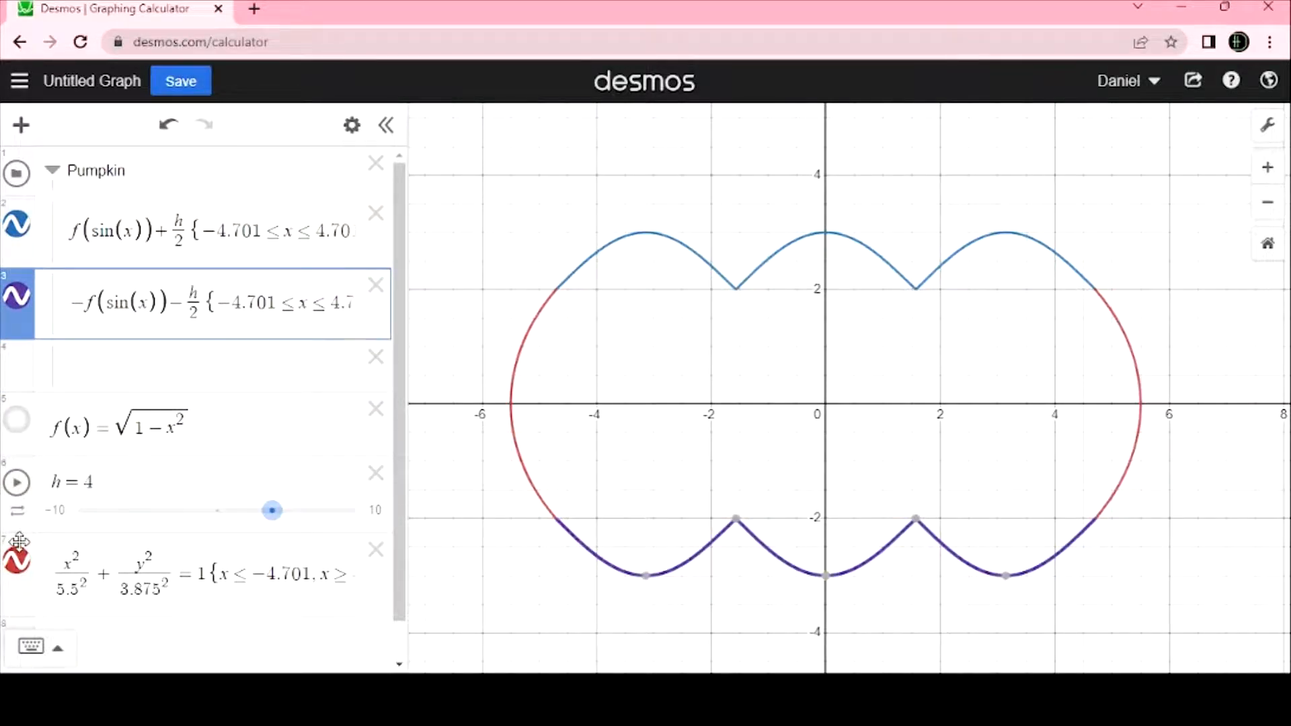
drag(19, 542, 15, 366)
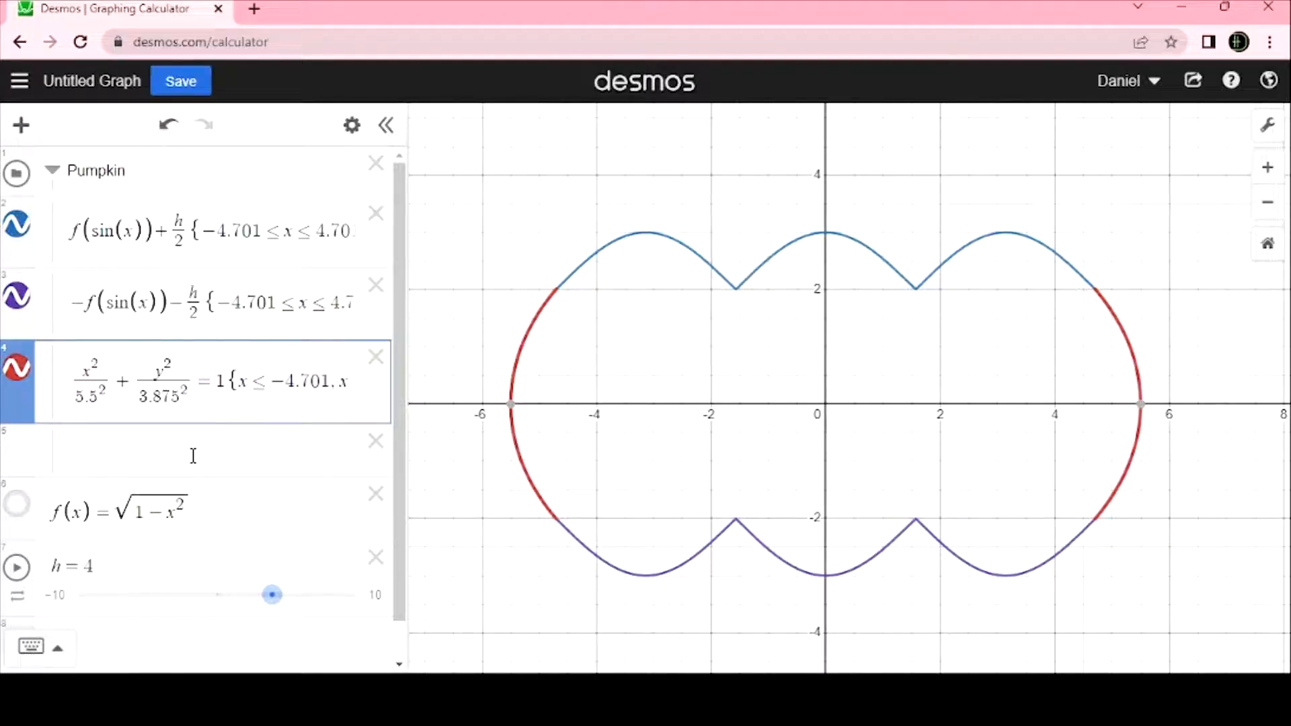
click(375, 440)
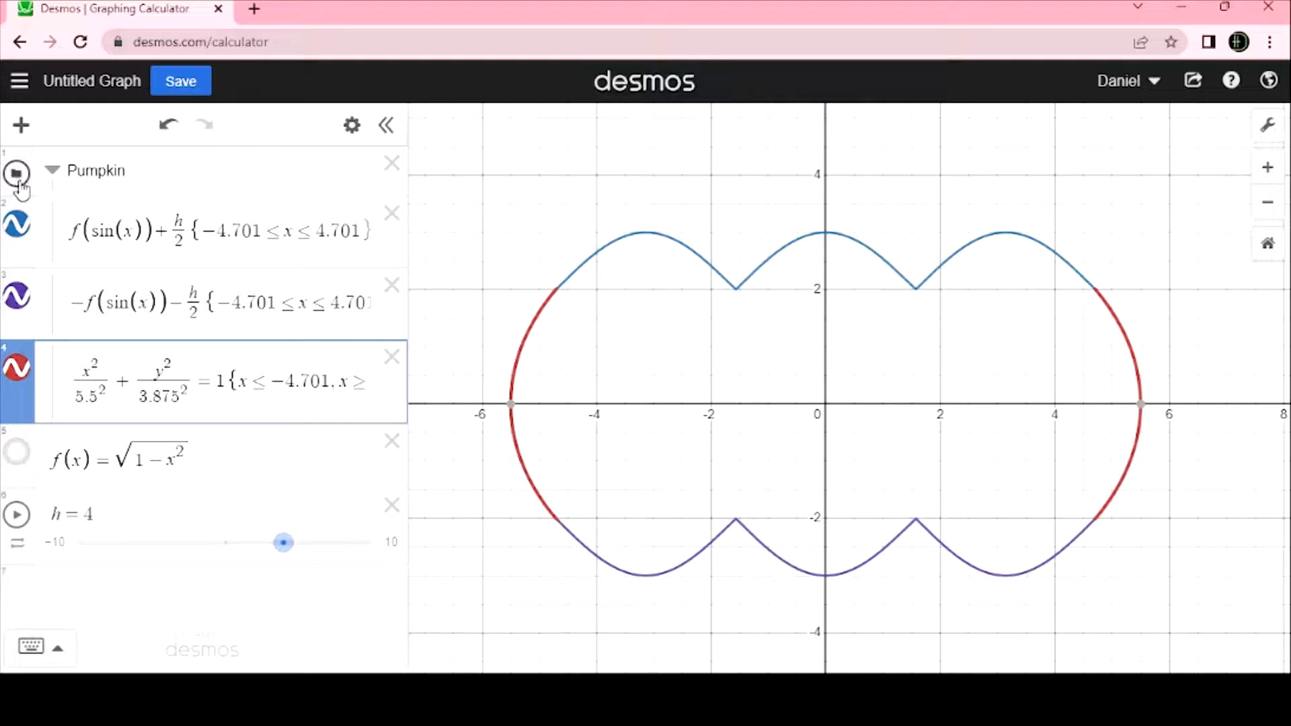
Hide and collapse the Pumpkin folder and graph f(sin(x)) in a new expression after the h slider
click(19, 179)
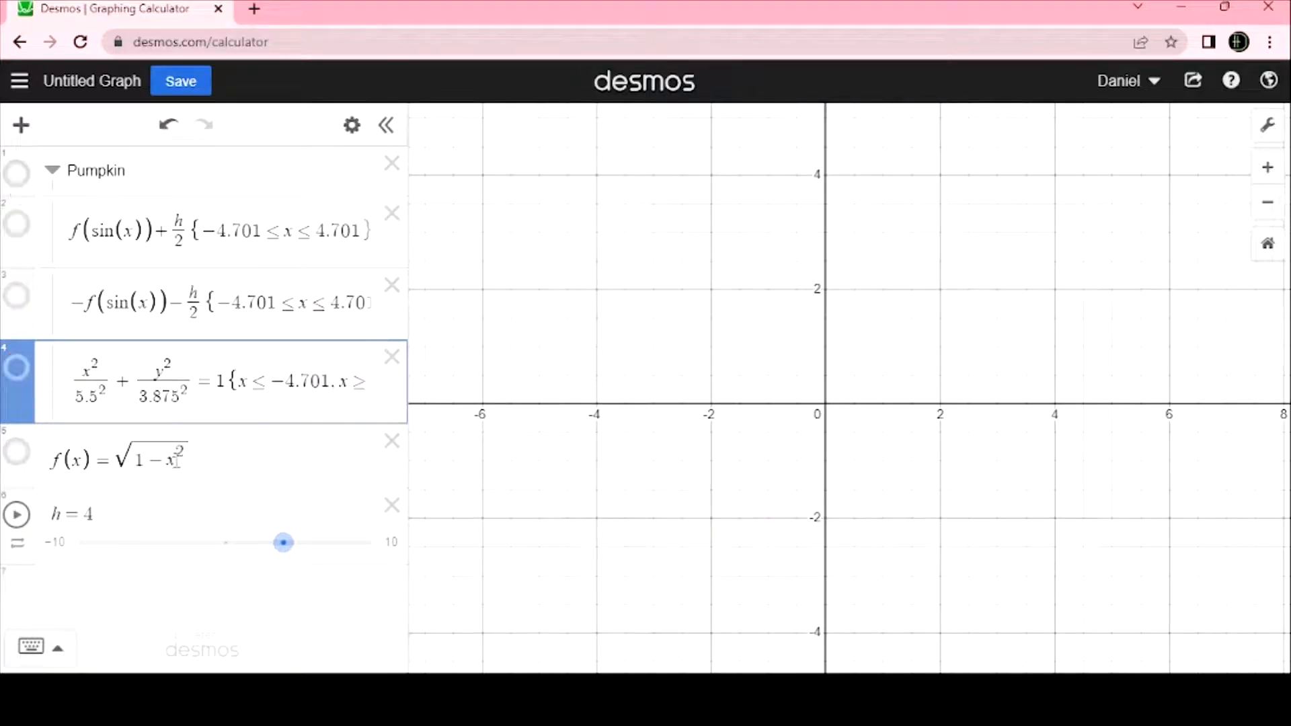
click(53, 173)
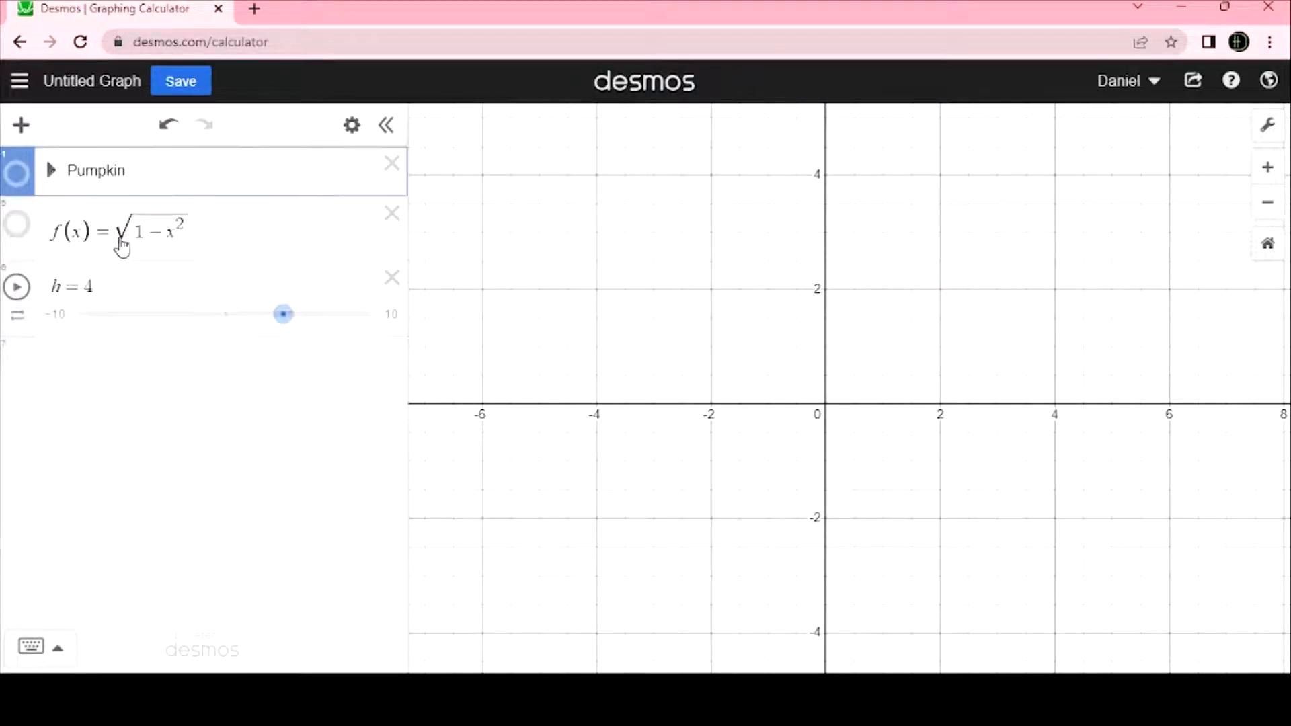
click(169, 372)
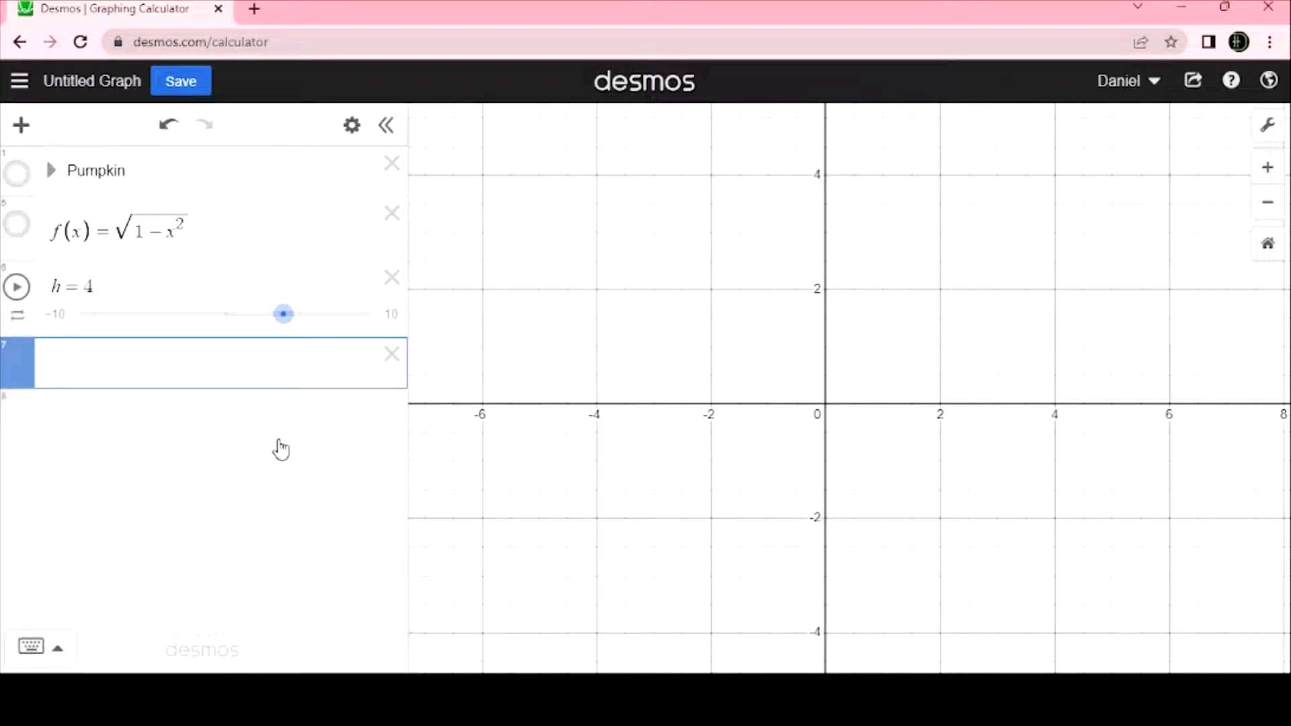
text(sin()
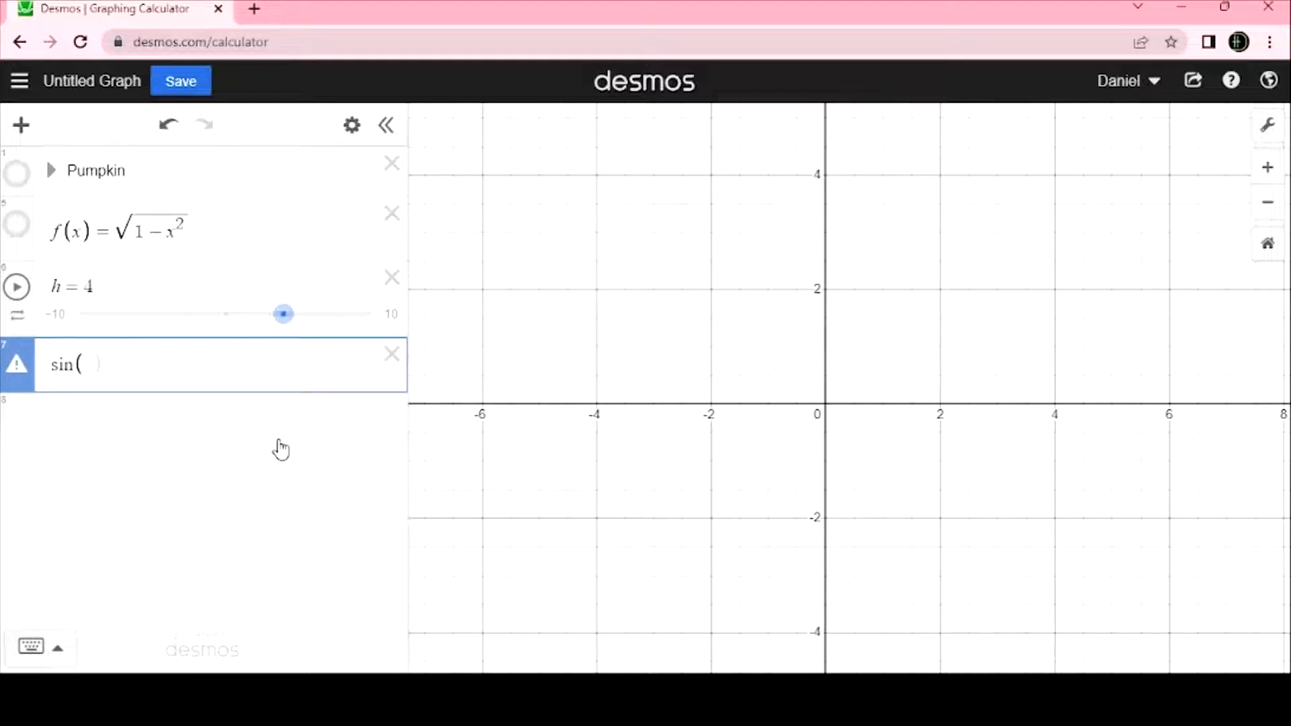
key(BackSpace)
key(BackSpace)
key(BackSpace)
key(BackSpace)
text(f(x)
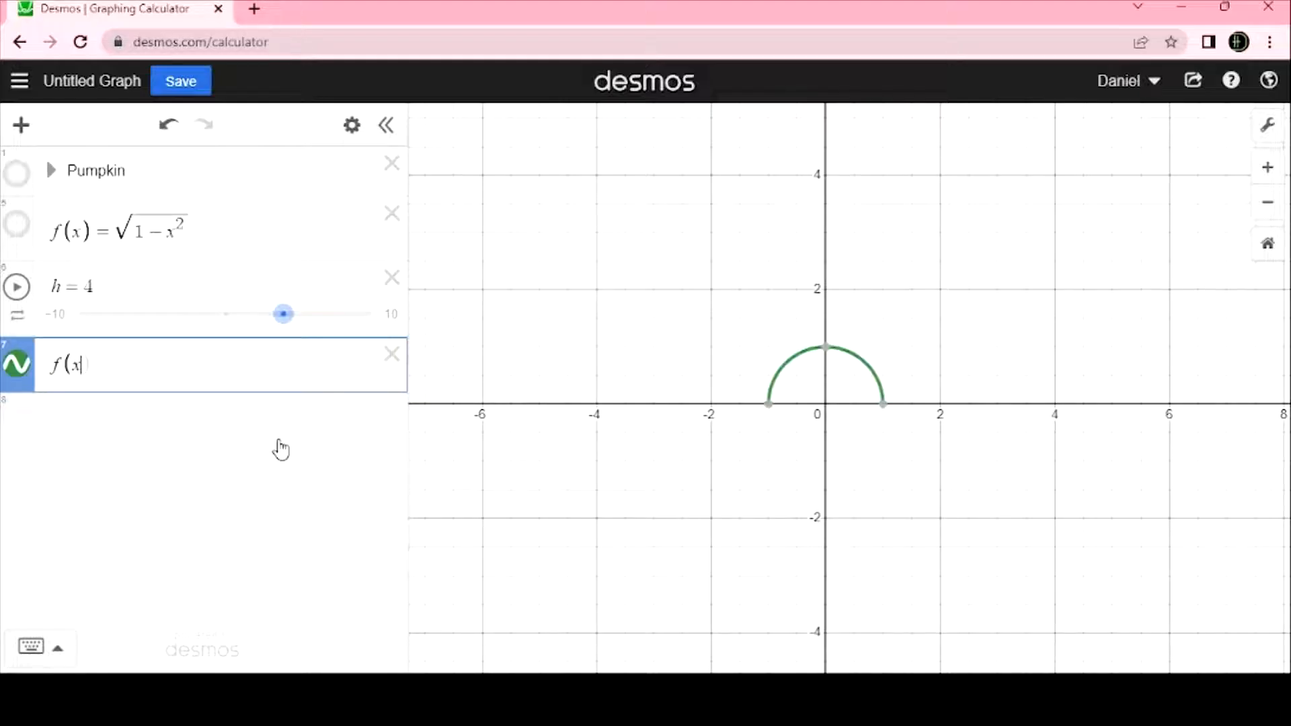
key(BackSpace)
text(sin(x))
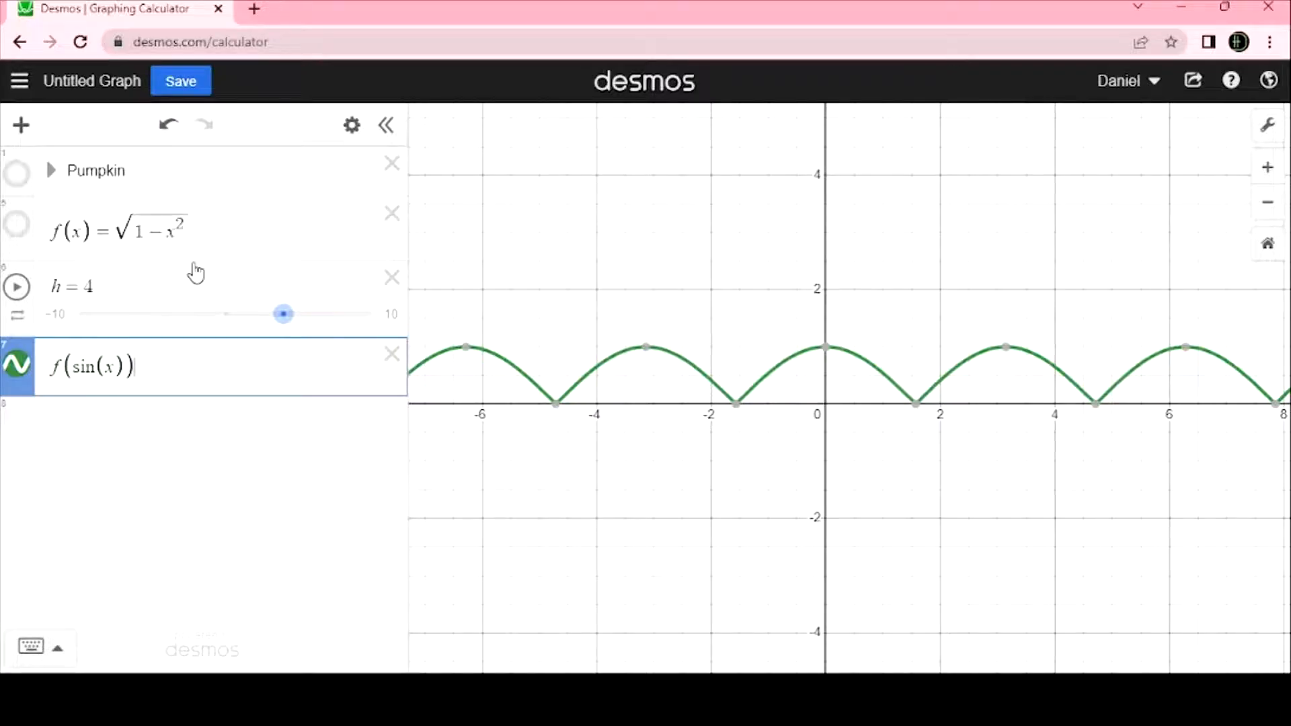
Try x coefficients of 2 and 0.5 inside the sine of the test curve to change the width of its arches
key(Left)
key(Left)
text(2)
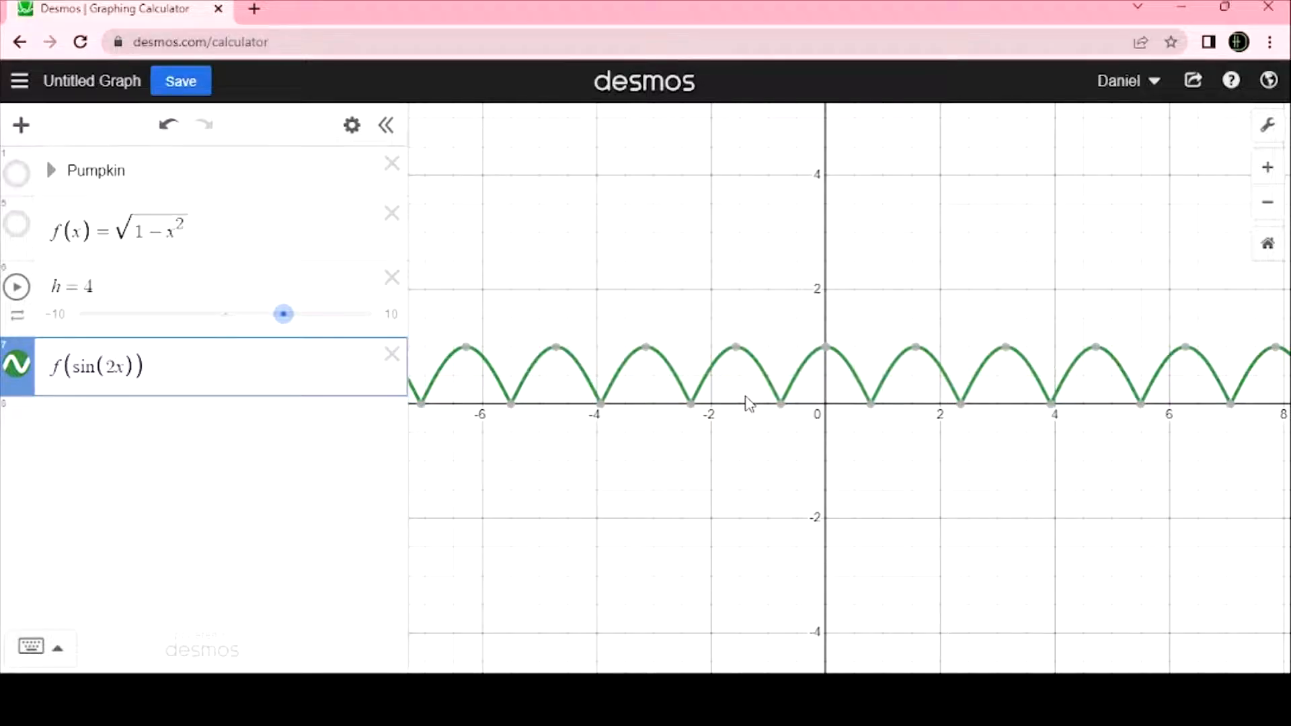
key(BackSpace)
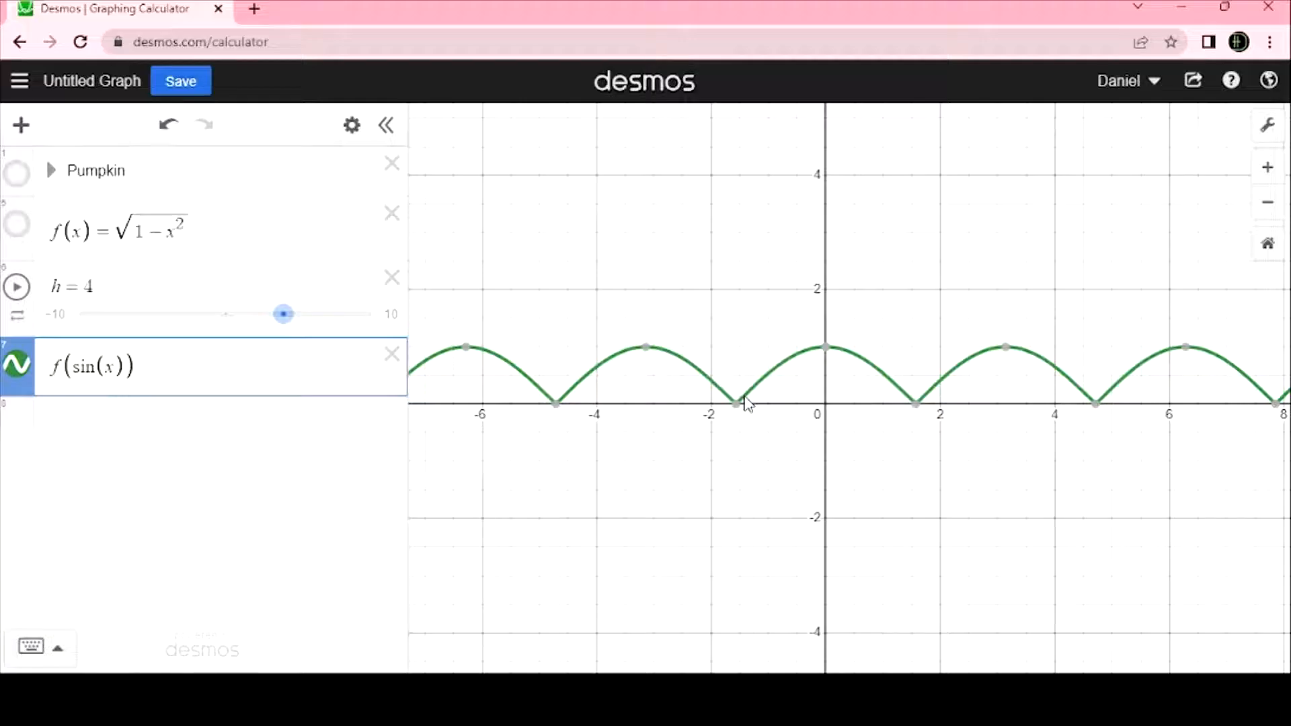
text(0.5)
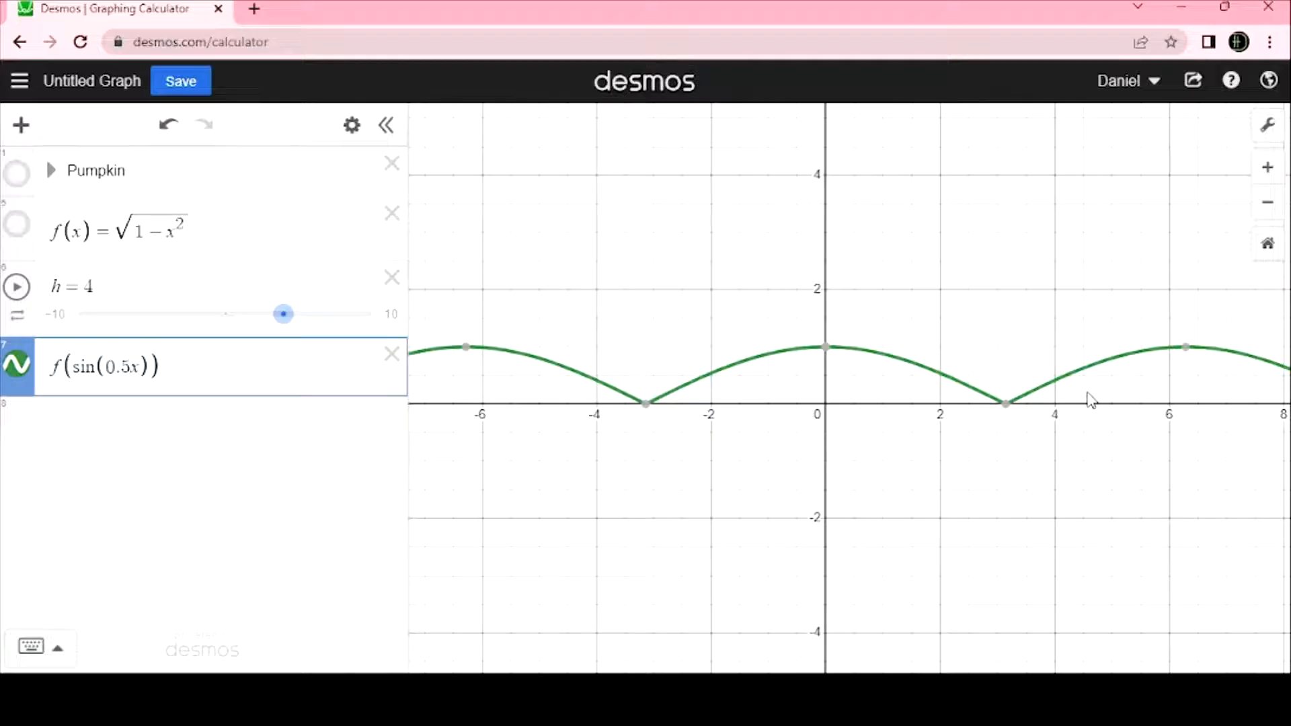
scroll(894, 467, down, 2)
scroll(895, 470, down, 1)
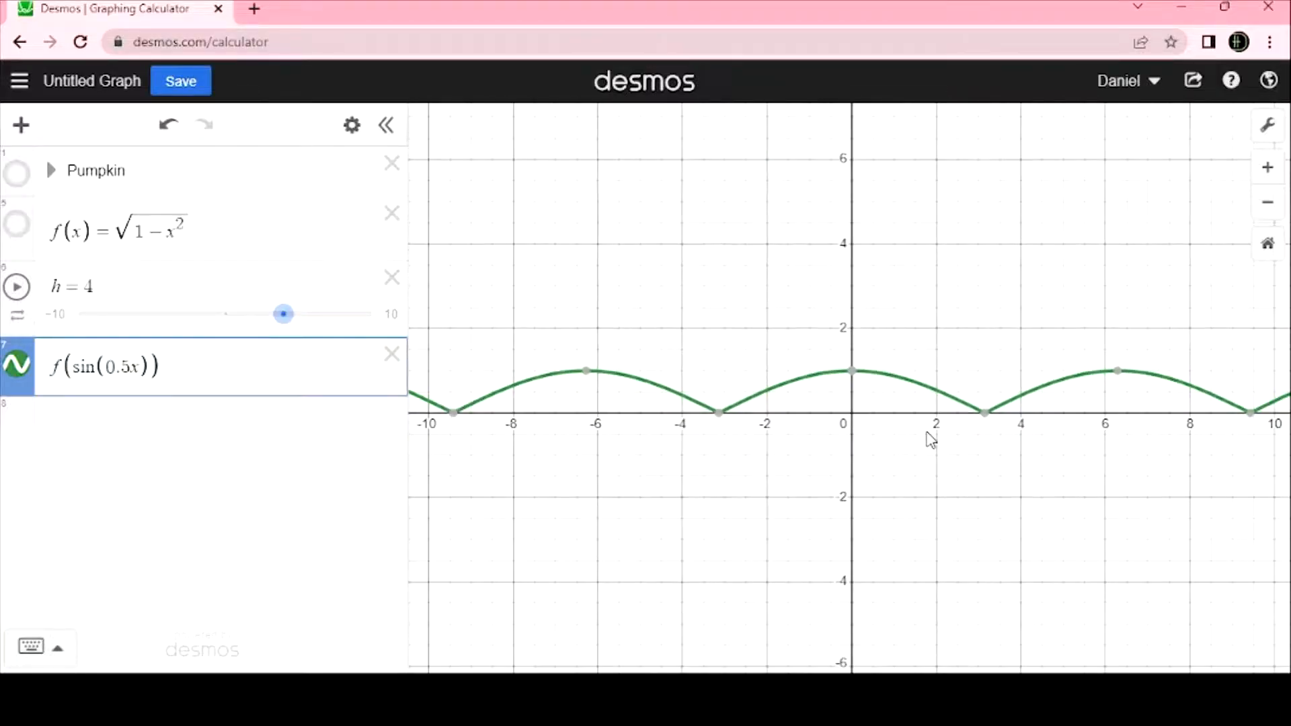
Try x coefficients of 2, 1.5 and 1.25 in the test curve to compare the arch widths
key(BackSpace)
key(BackSpace)
key(BackSpace)
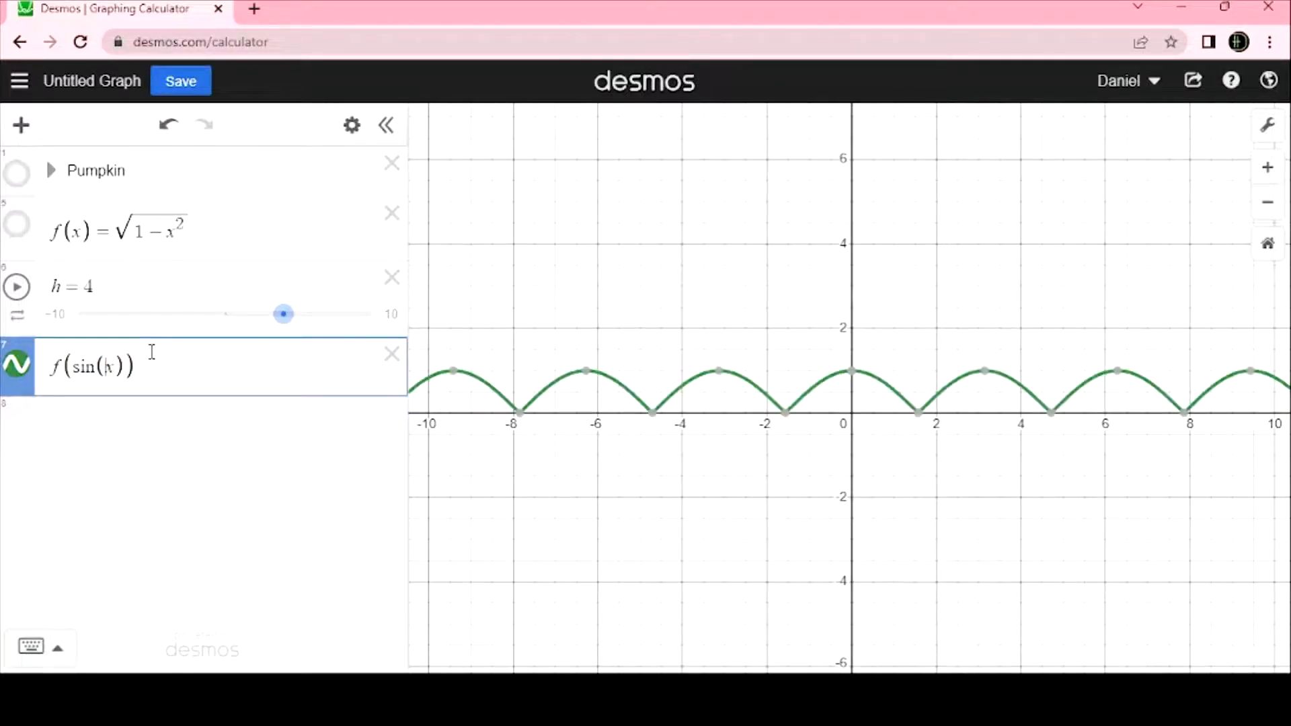
text(2)
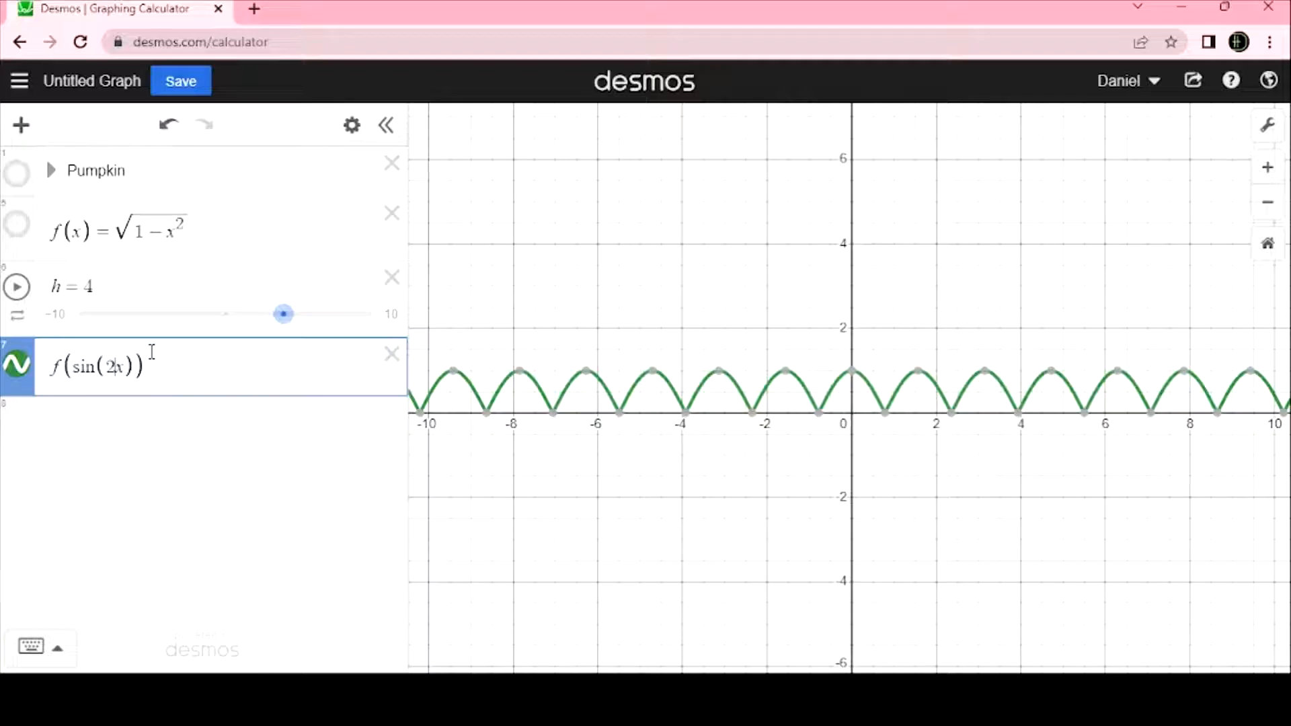
key(BackSpace)
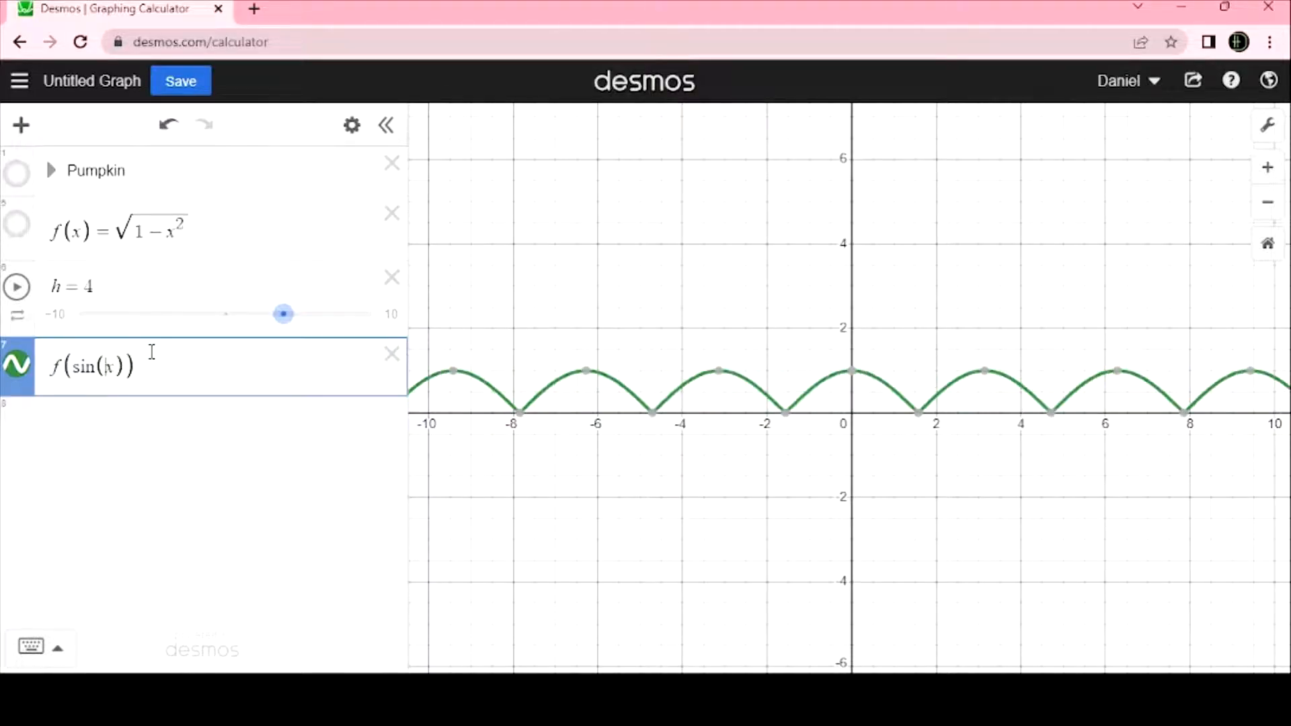
text(1.5)
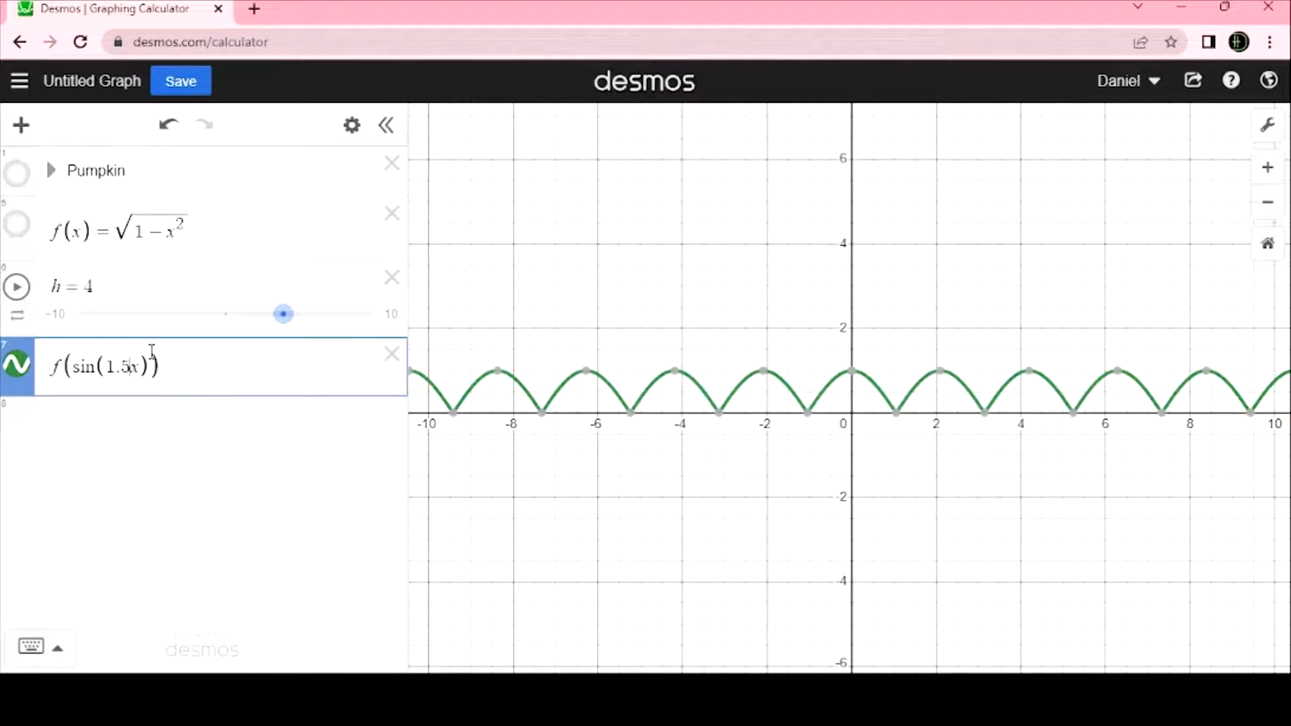
text(2)
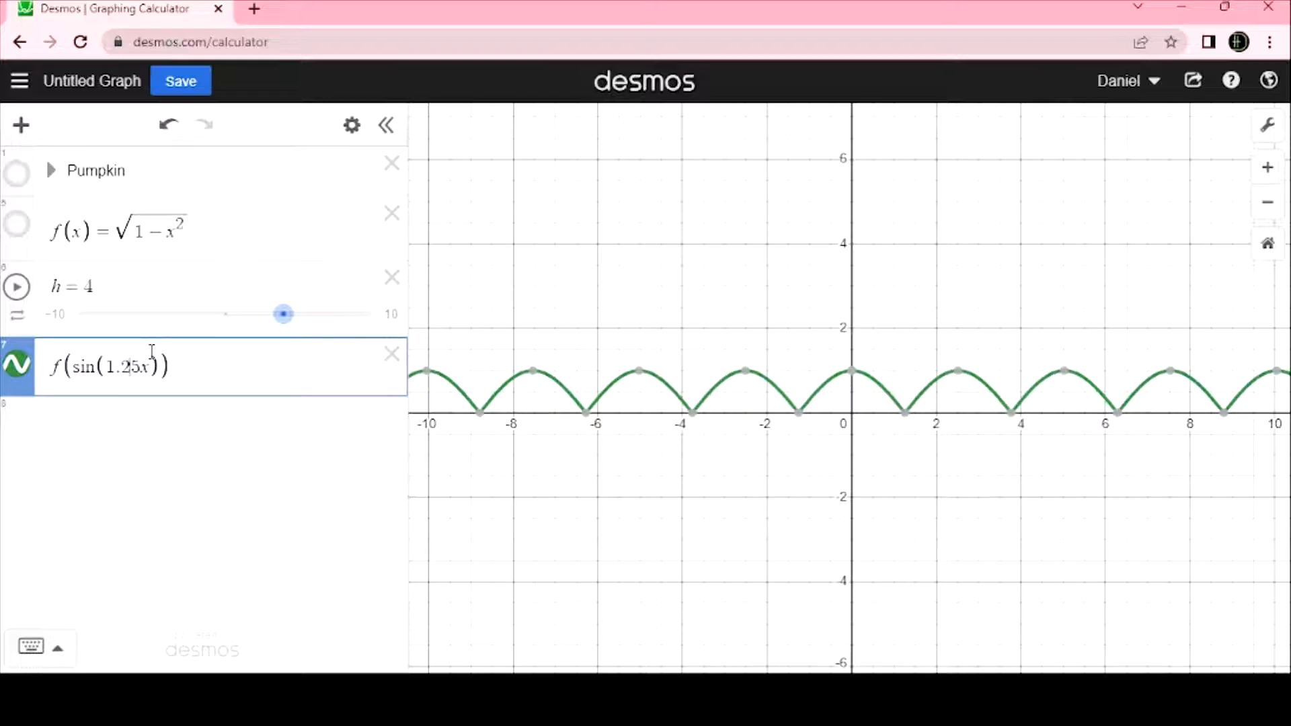
Delete the test curve, and expand and show the Pumpkin folder again
click(391, 357)
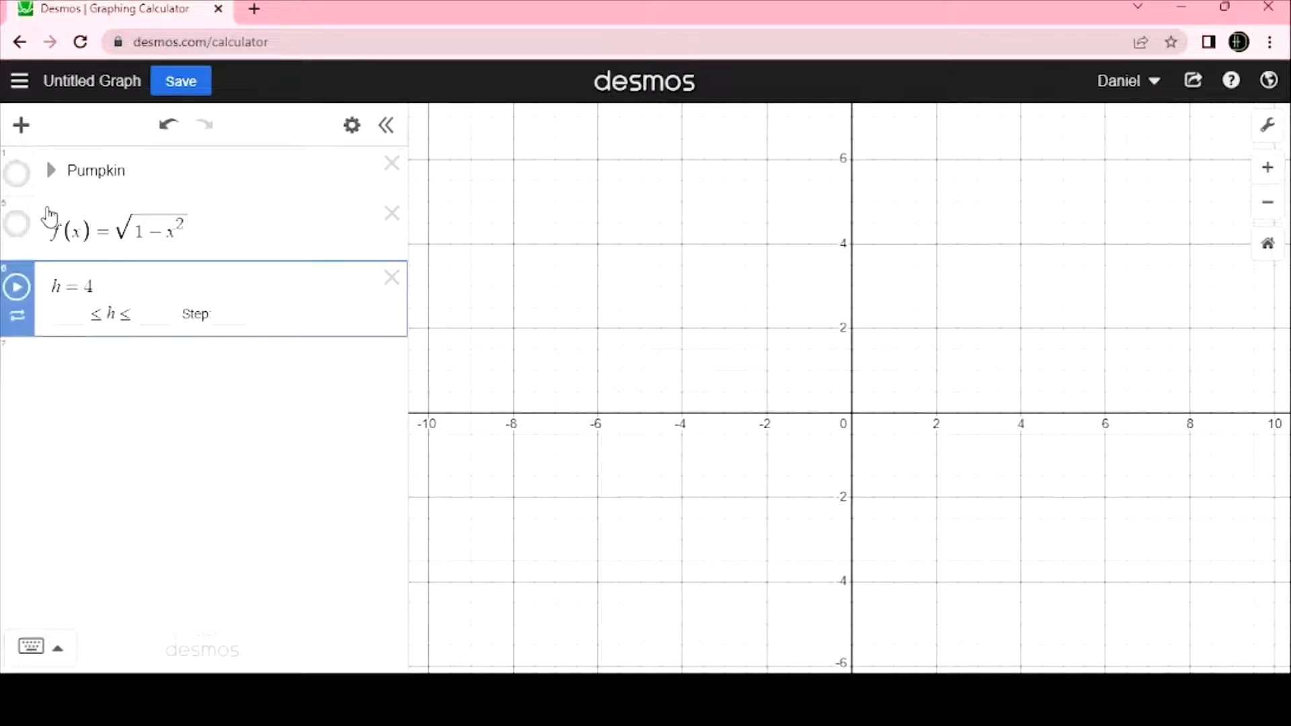
click(52, 189)
click(18, 174)
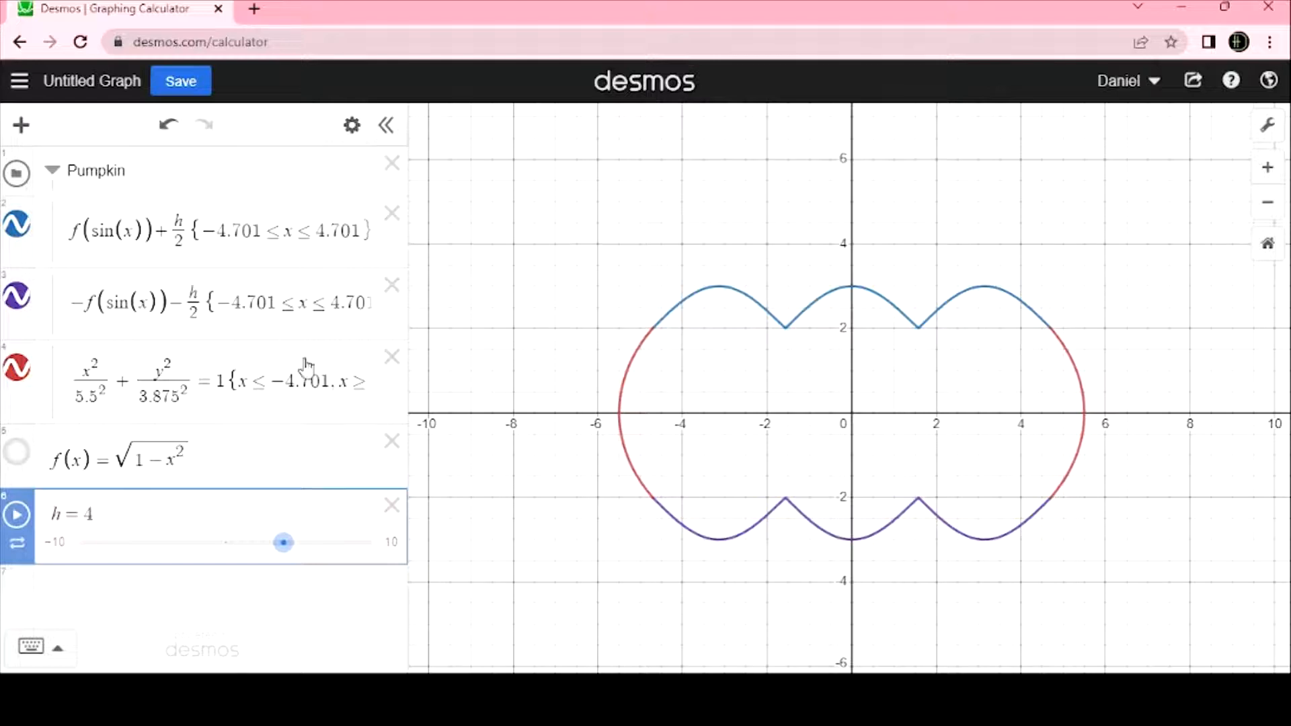
Copy f(sin(x)) + h/2 from the upper curve, without its domain restriction, into a new expression after the ellipse in the Pumpkin folder
click(299, 381)
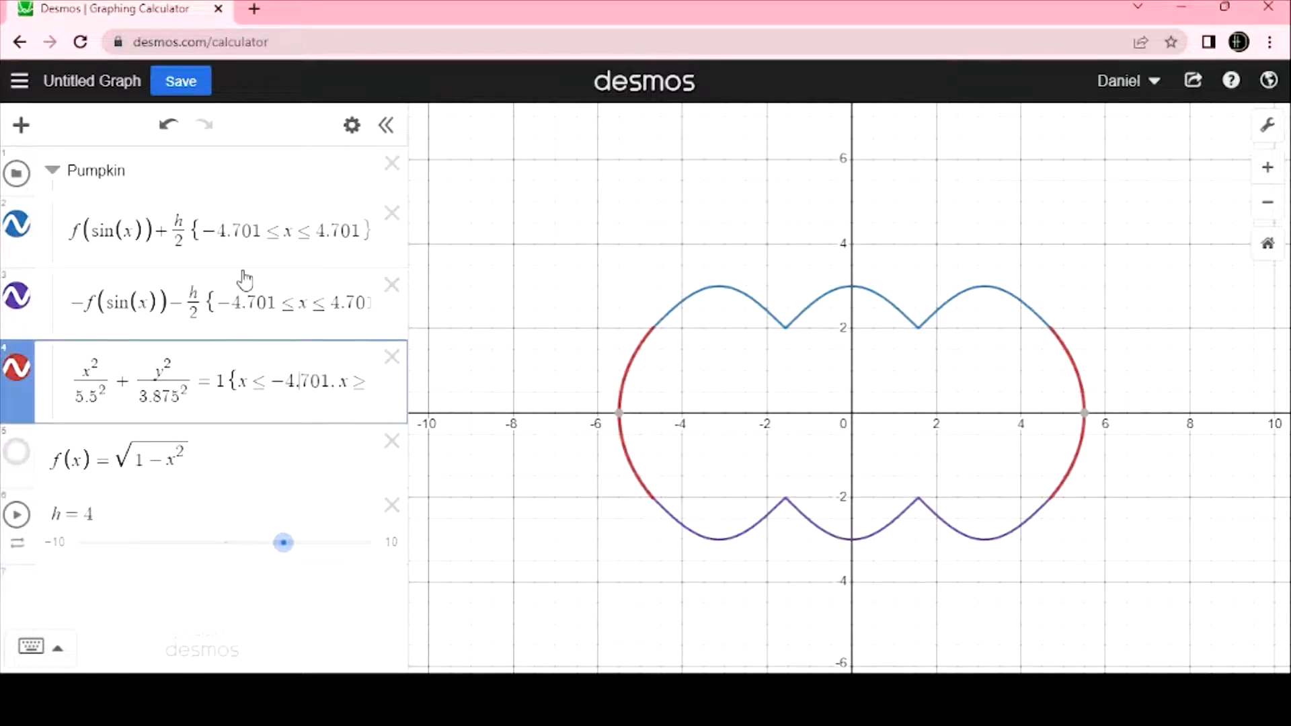
drag(72, 231, 153, 232)
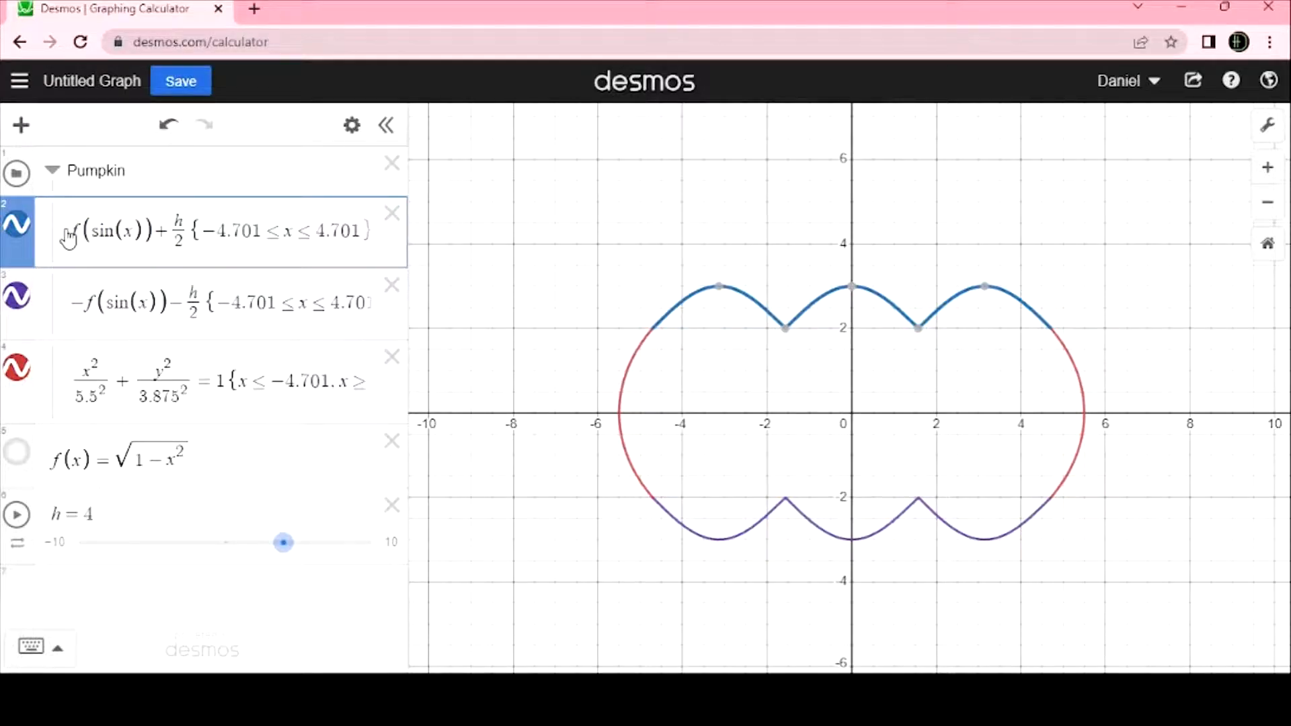
key(shift+Right)
key(shift+Right)
key(ctrl+c)
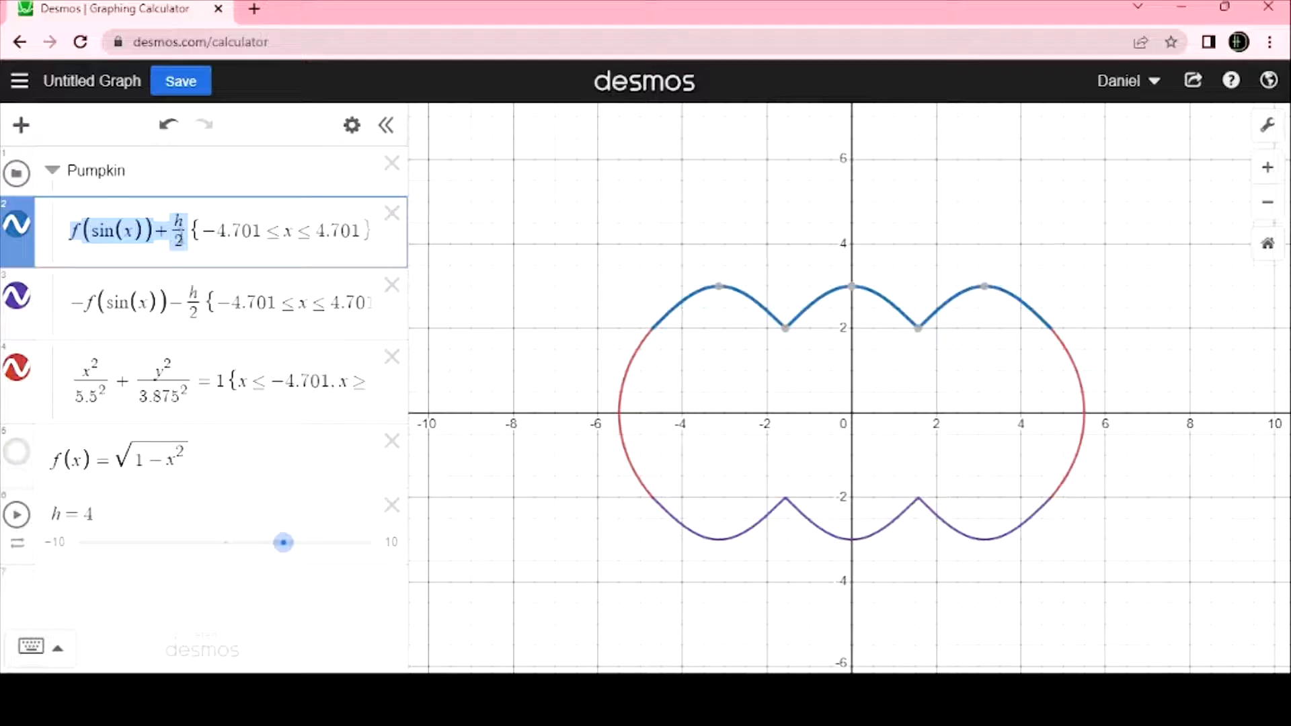
click(272, 378)
key(Return)
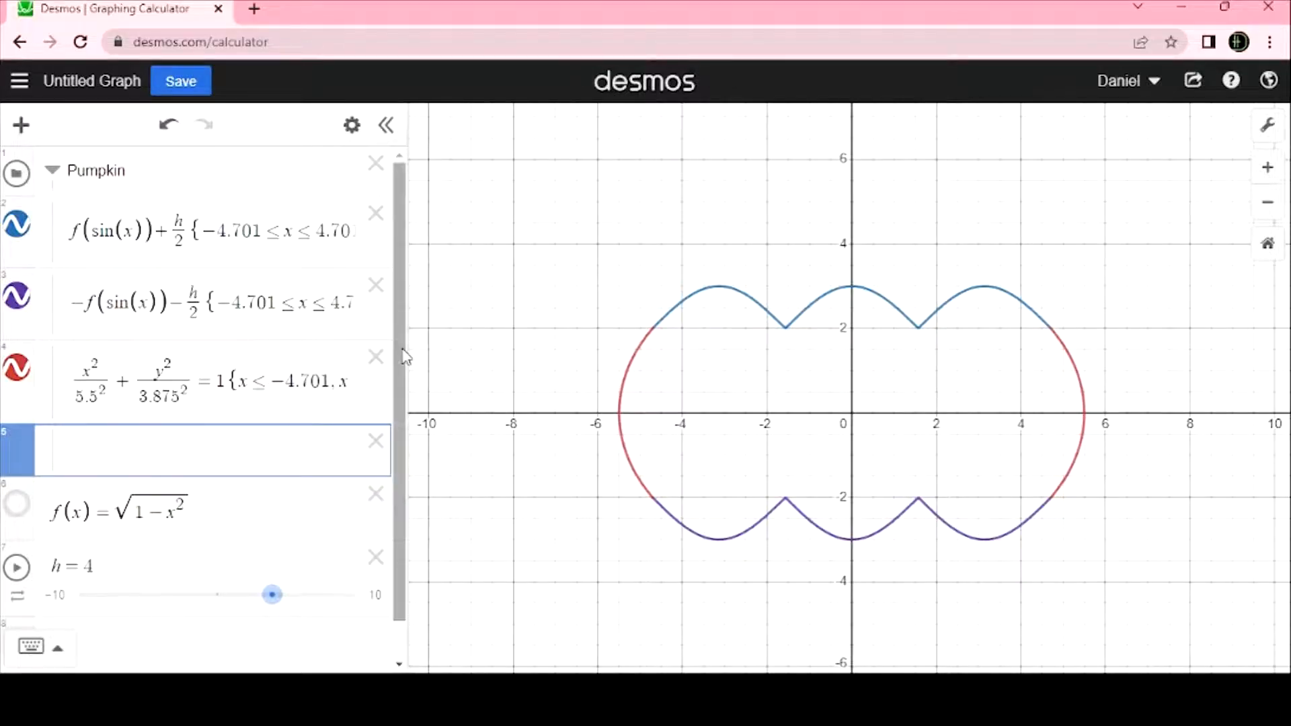
key(ctrl+v)
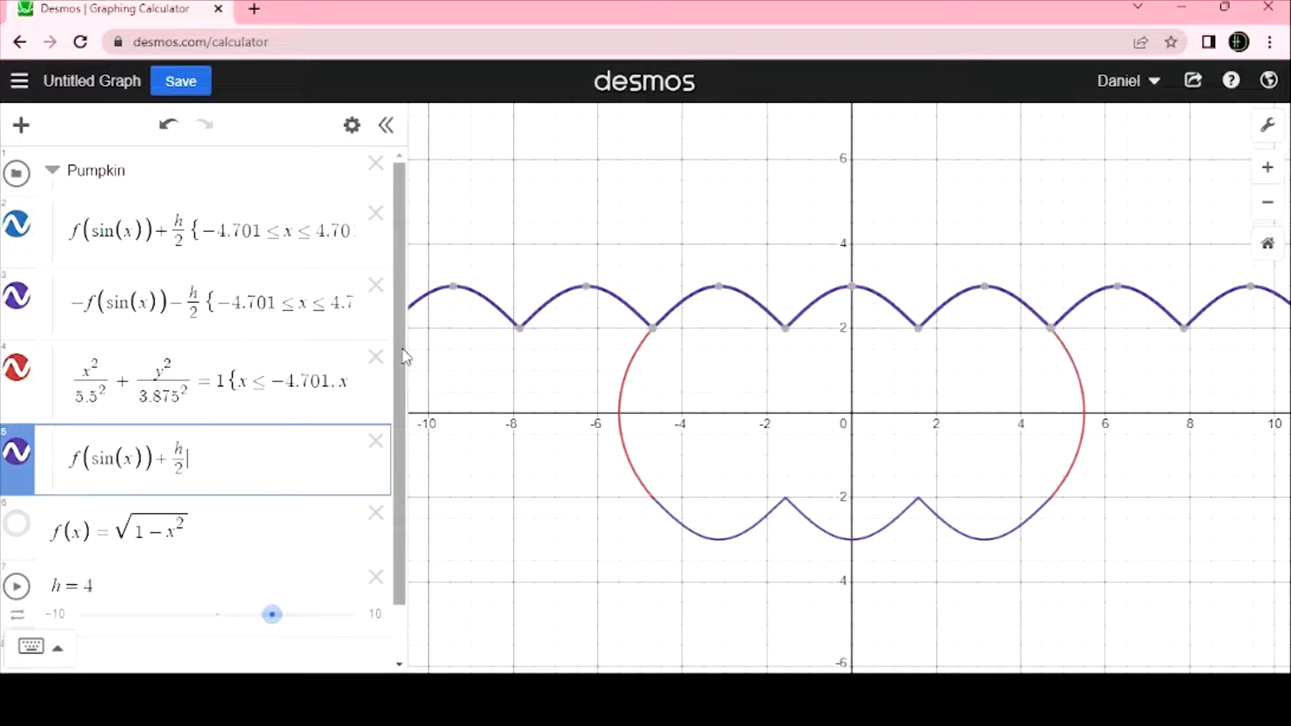
Complete the new expression as the inequality f(sin(x)) + h/2 ≥ y ≥ −f(sin(x)) − h/2, reusing the lower curve's formula
text(>=y)
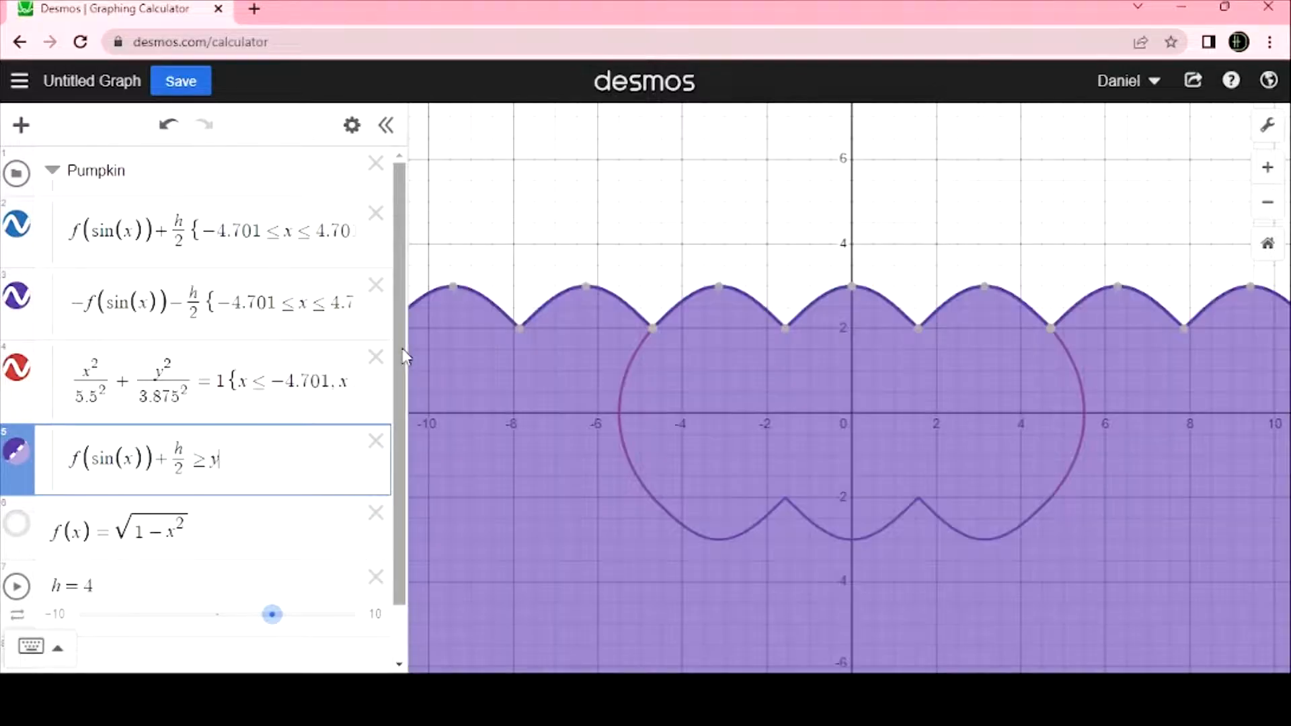
text(>=)
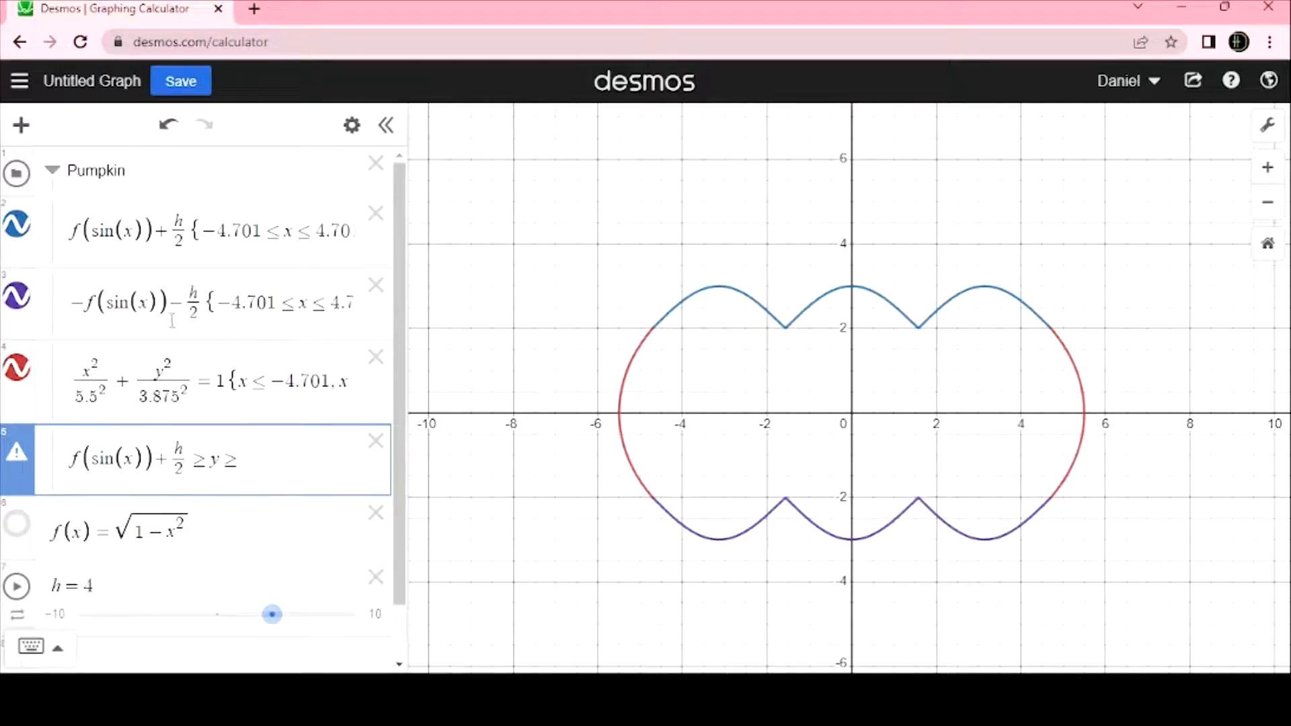
drag(203, 306, 70, 306)
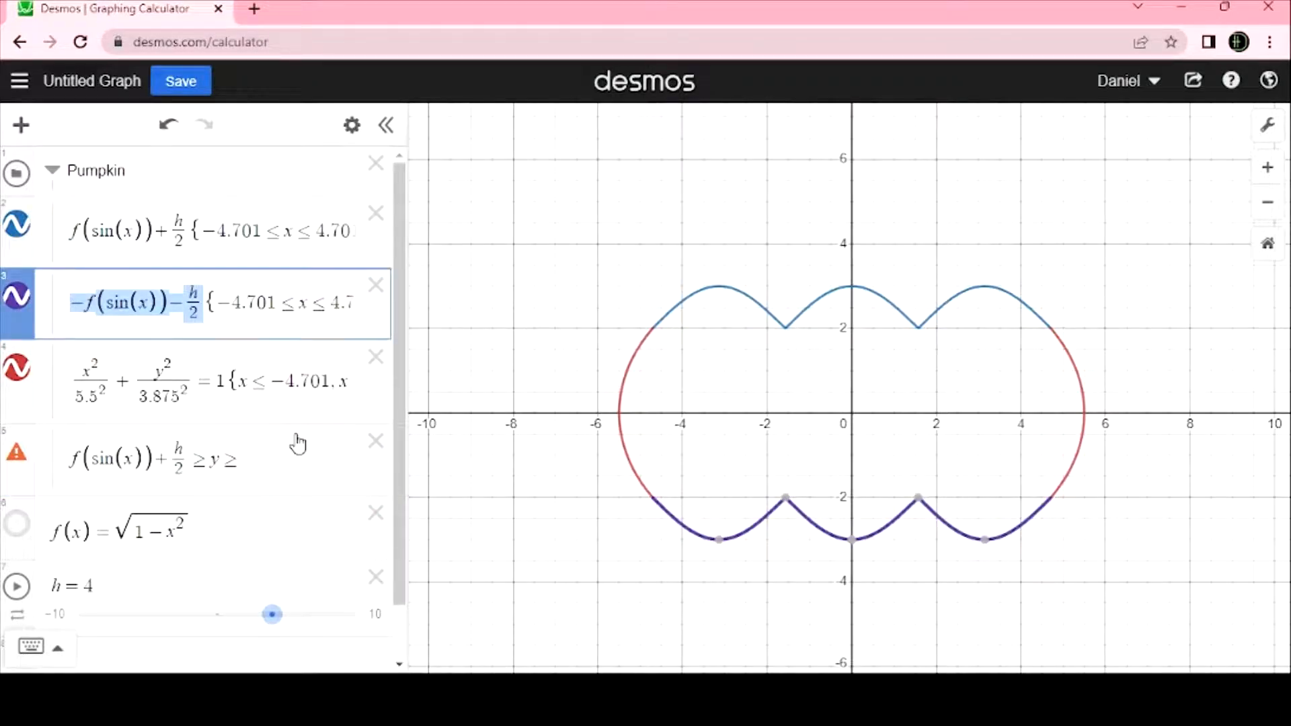
click(287, 460)
text(−f(sin(x))−h/2)
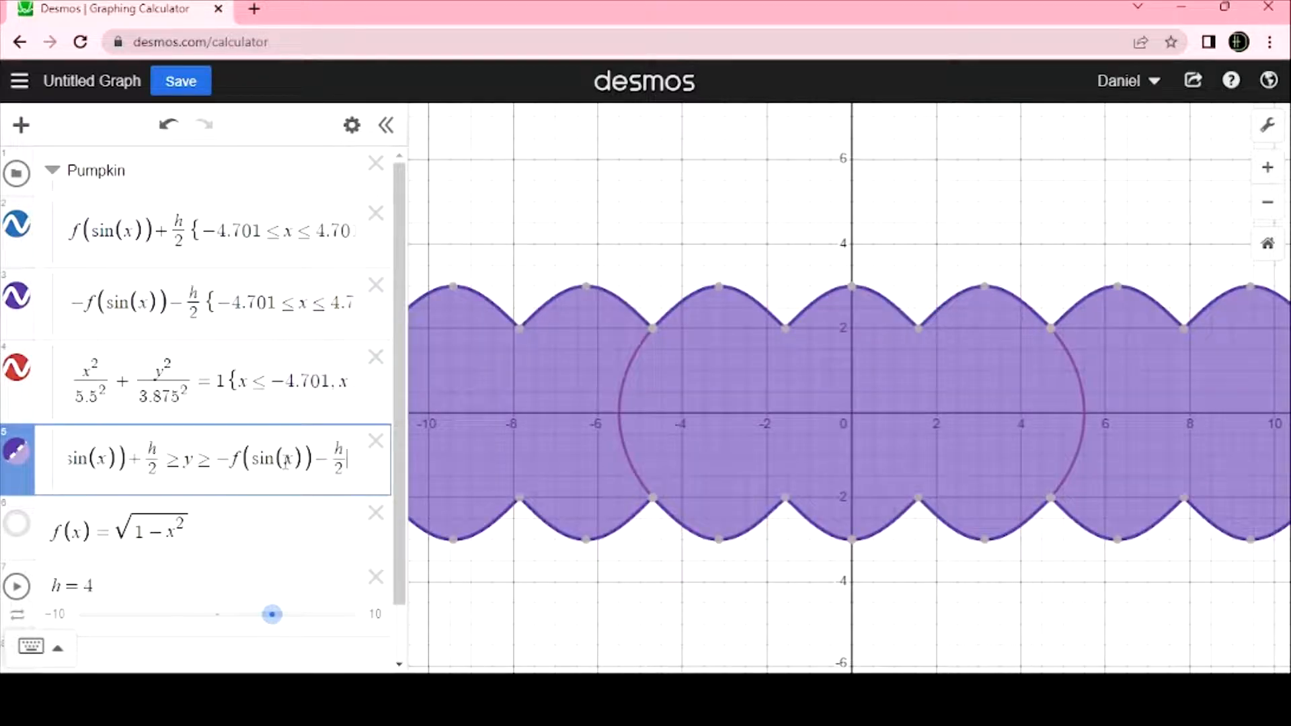
Restrict the shading inequality to {−4.701 ≤ x ≤ 4.701} by copying the upper curve's domain, and remove the extra h/2 copied with it
text({)
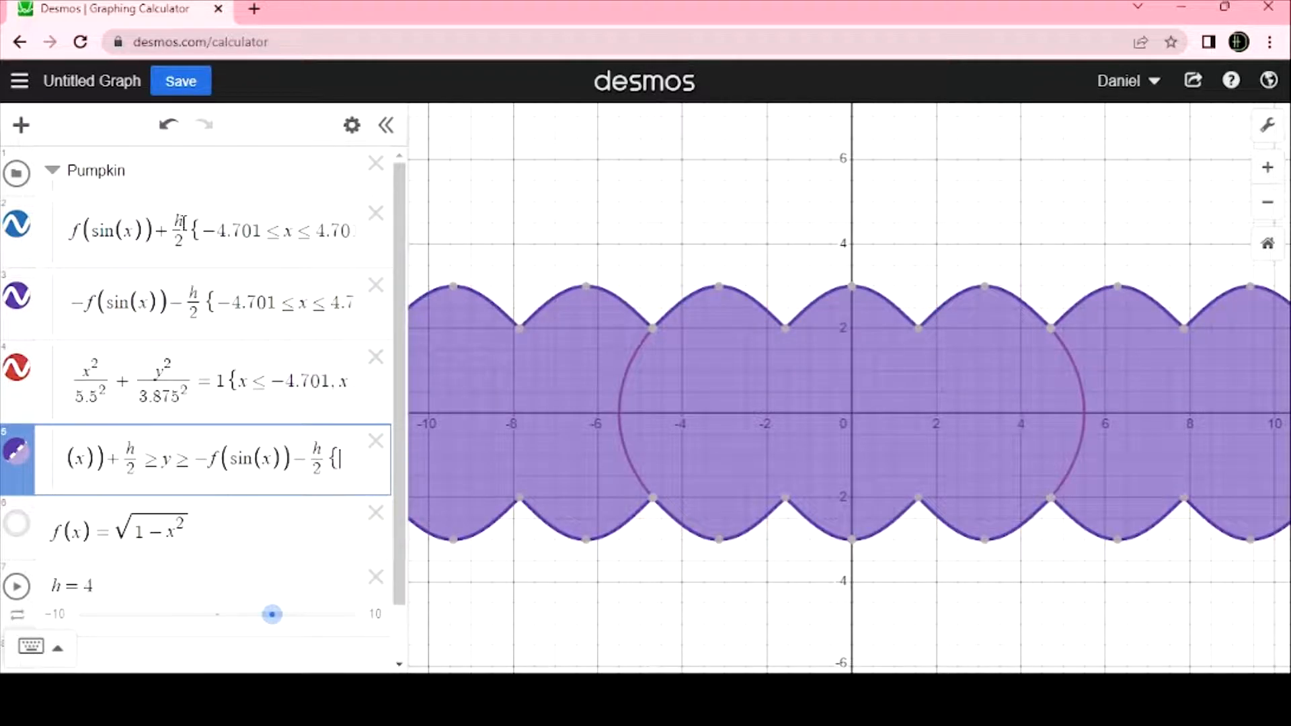
drag(181, 225, 406, 242)
key(ctrl+c)
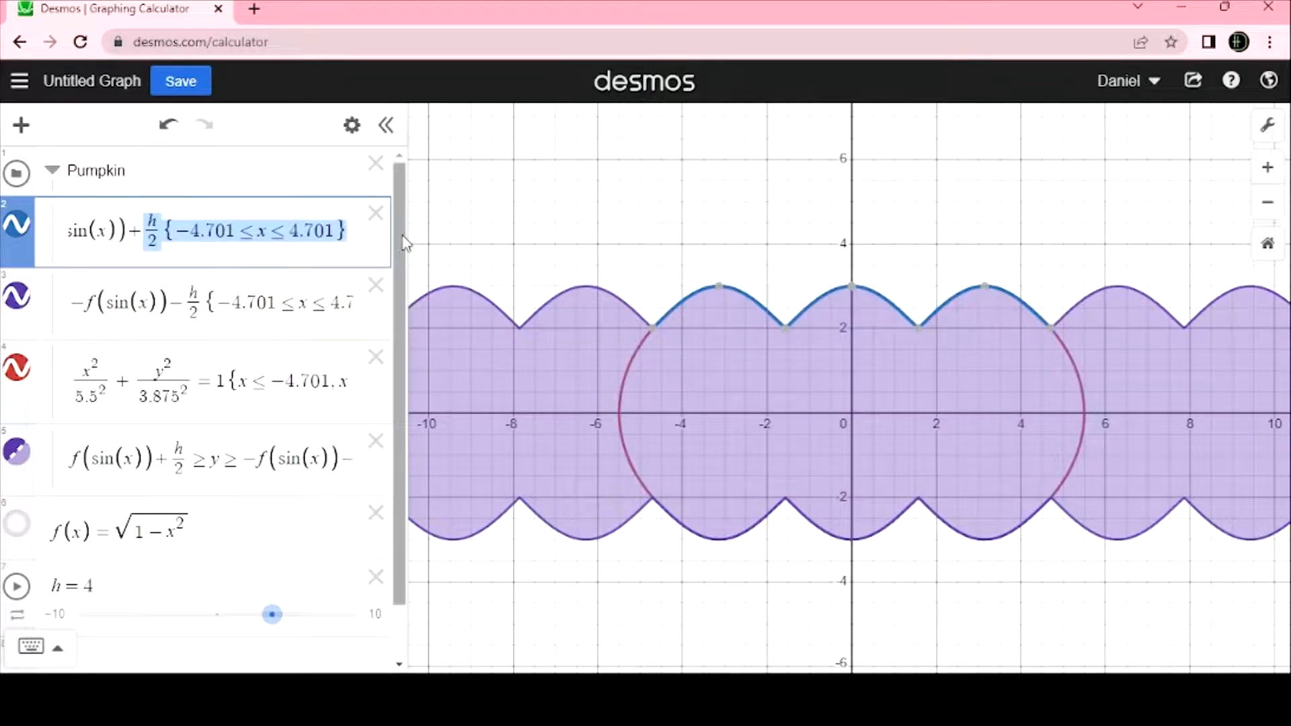
click(267, 463)
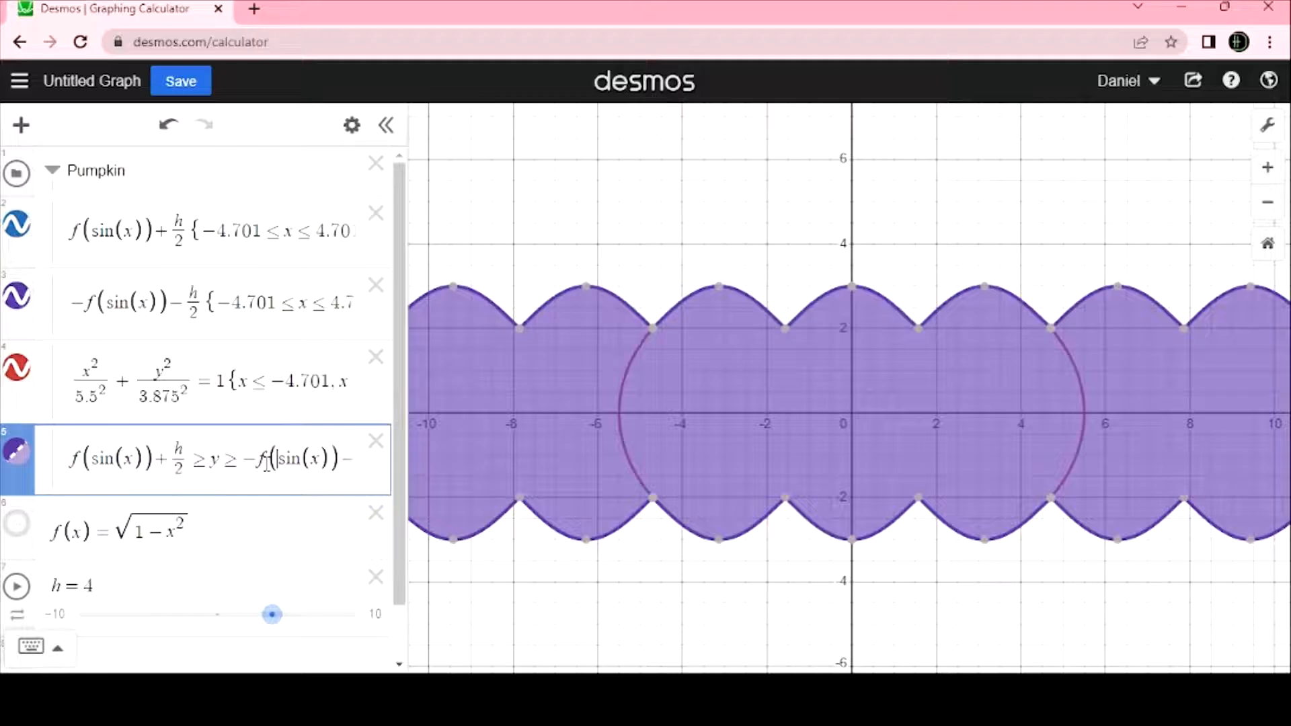
key(End)
text({)
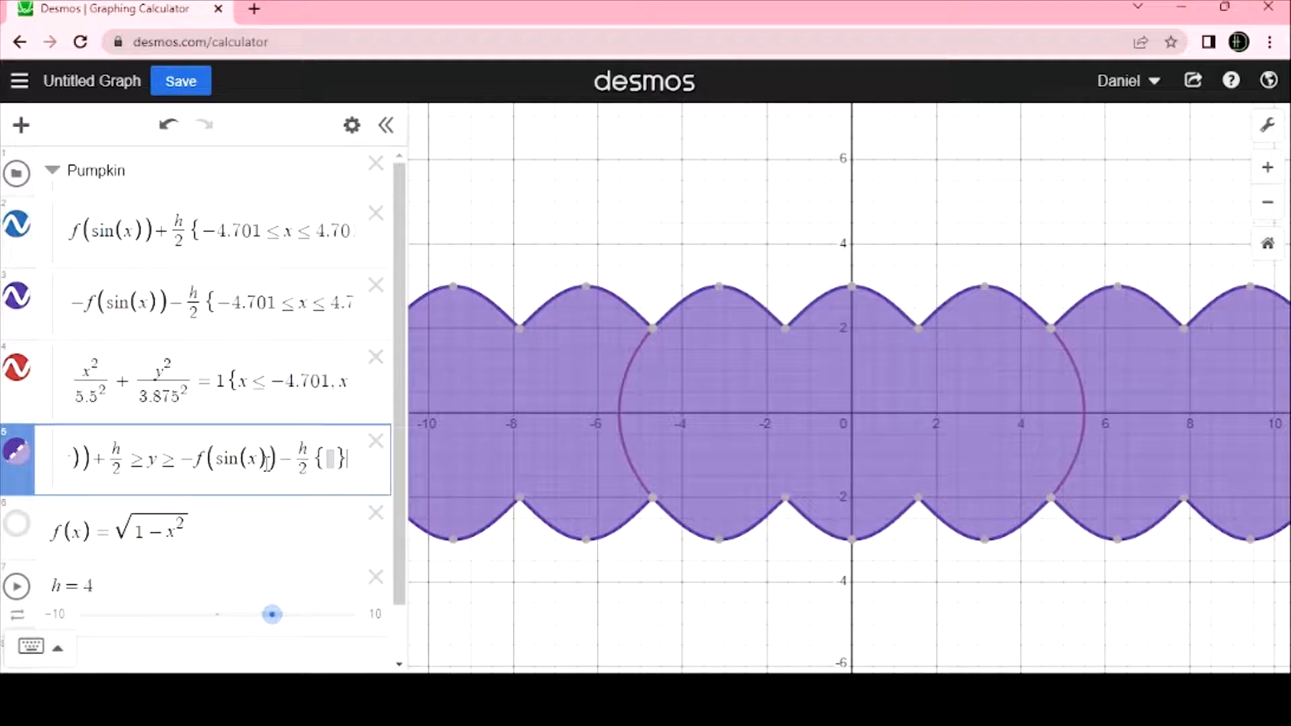
key(BackSpace)
key(ctrl+v)
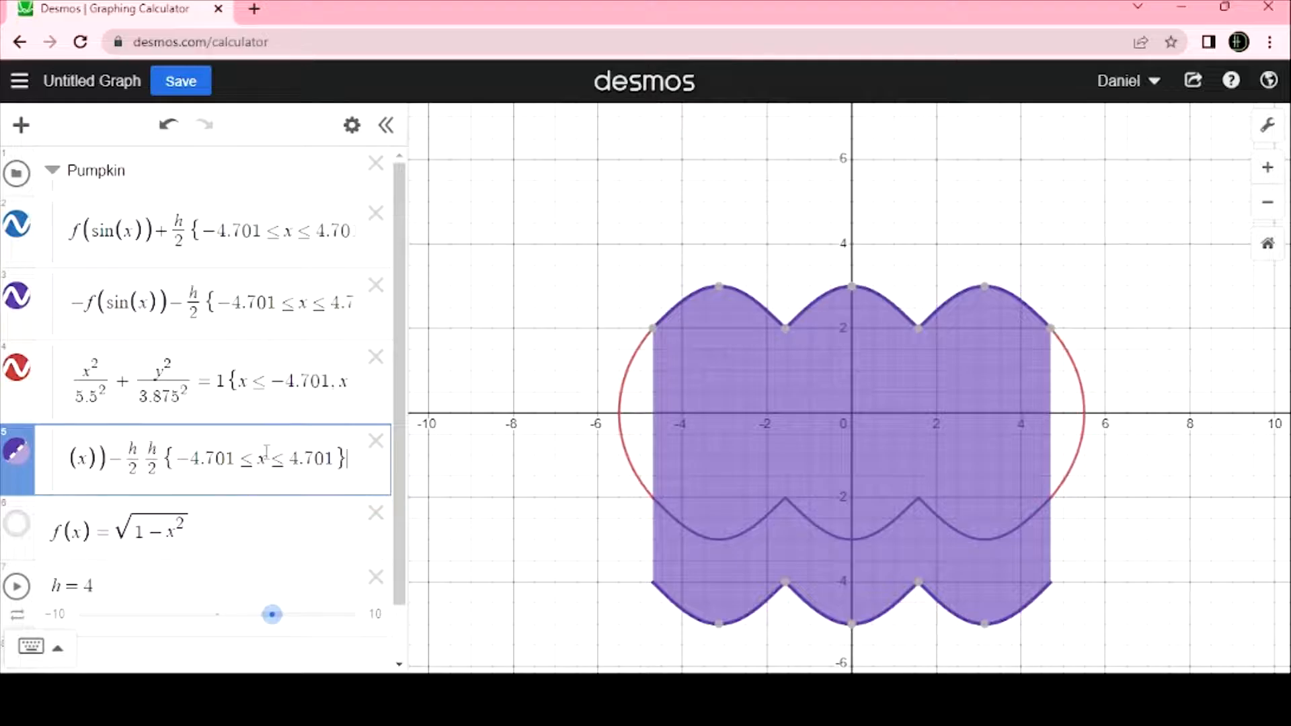
click(158, 457)
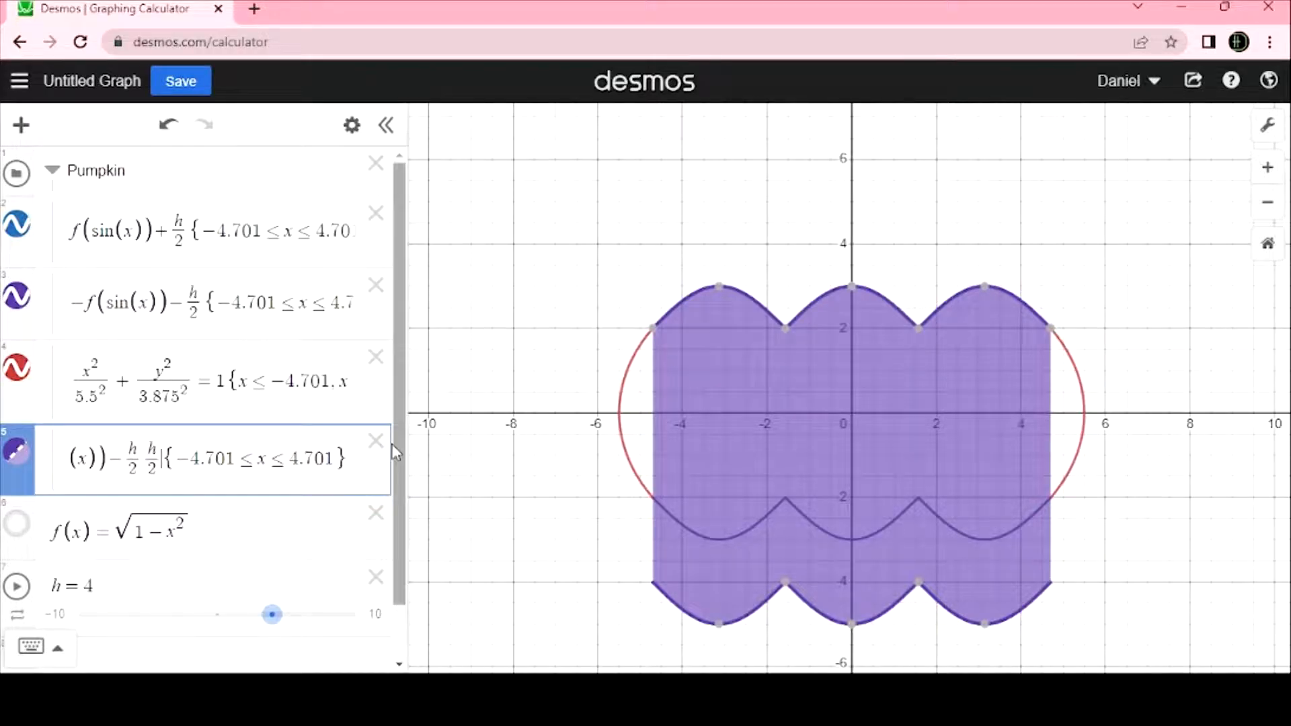
key(BackSpace)
key(BackSpace)
key(BackSpace)
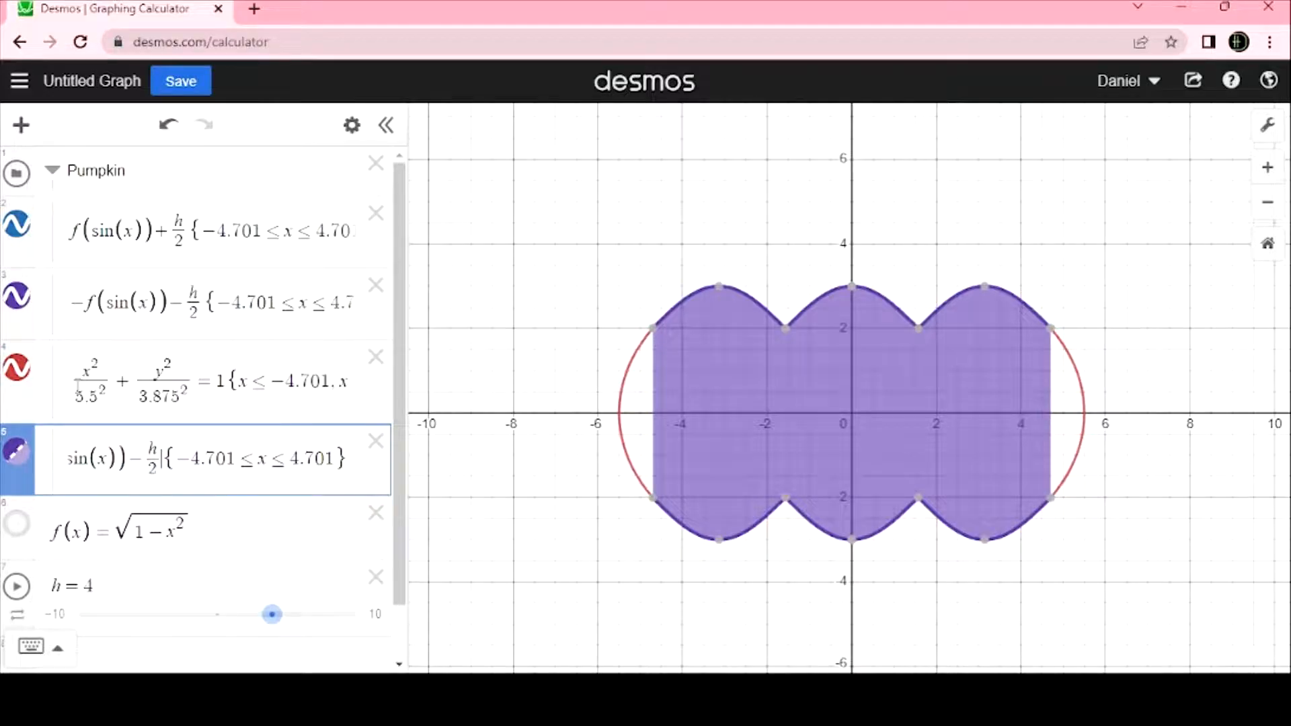
Copy the ellipse equation with its domain restriction into a new expression and change its equals sign to ≤ to shade the pumpkin's sides
drag(79, 387, 493, 394)
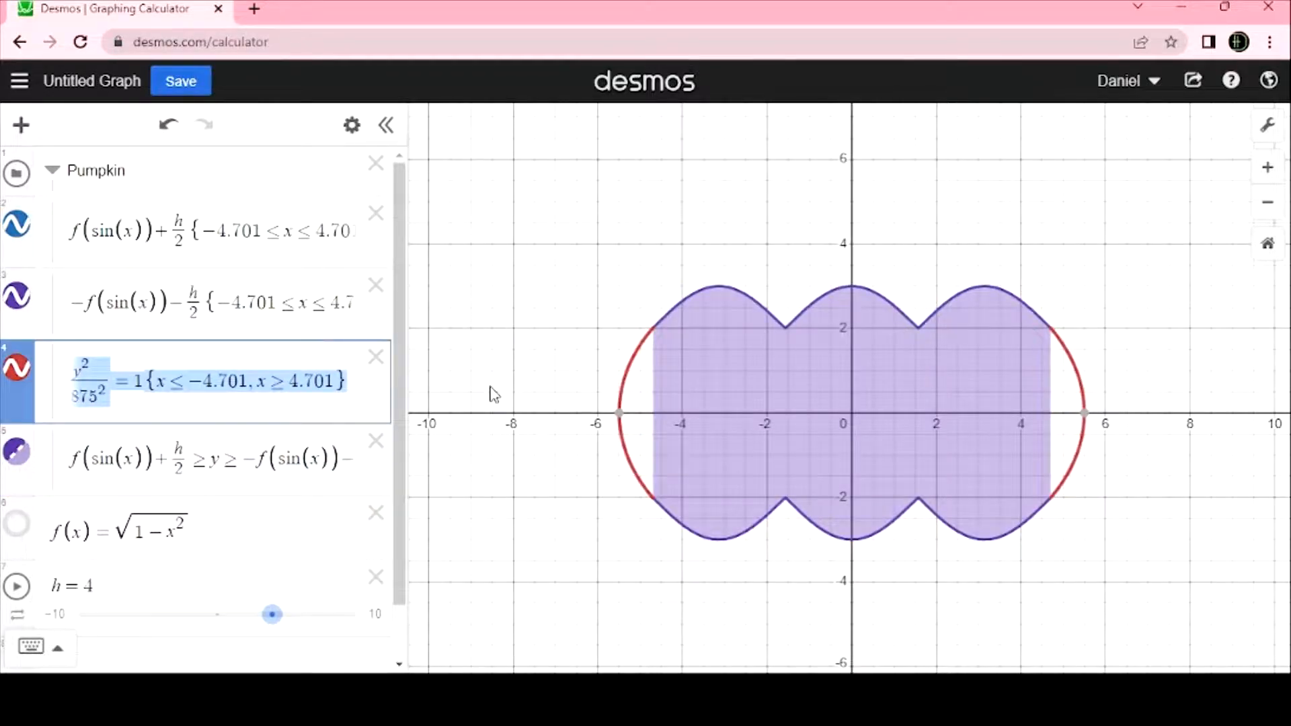
click(261, 449)
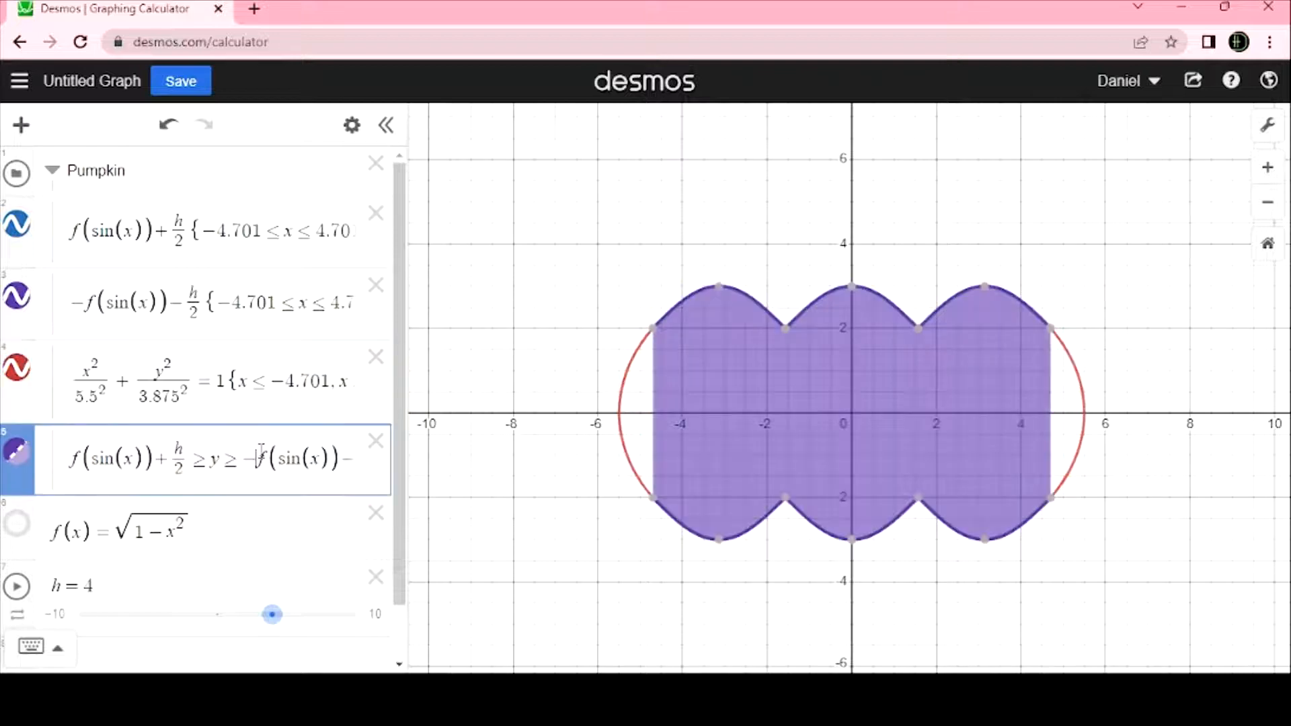
key(Return)
text(x^2/5.5^2+y^2/3.875^2=1{x≤-4.701,x≥4.701})
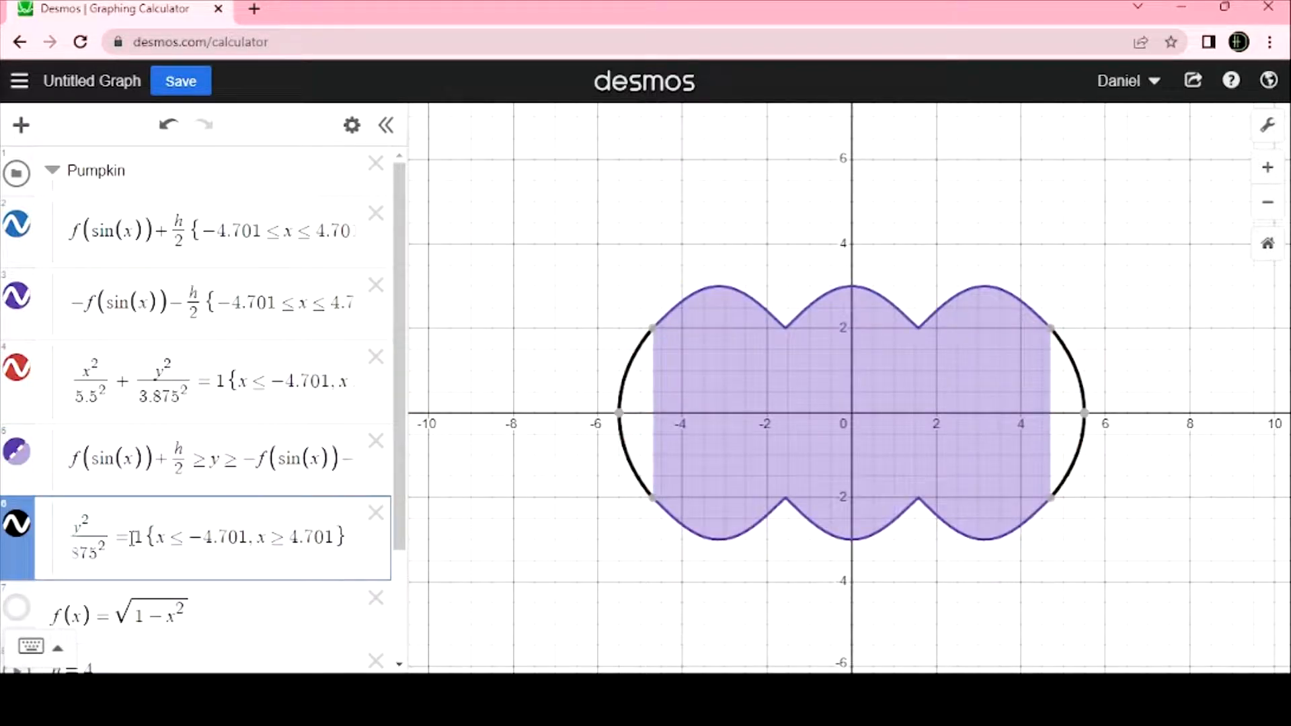
key(BackSpace)
text(<)
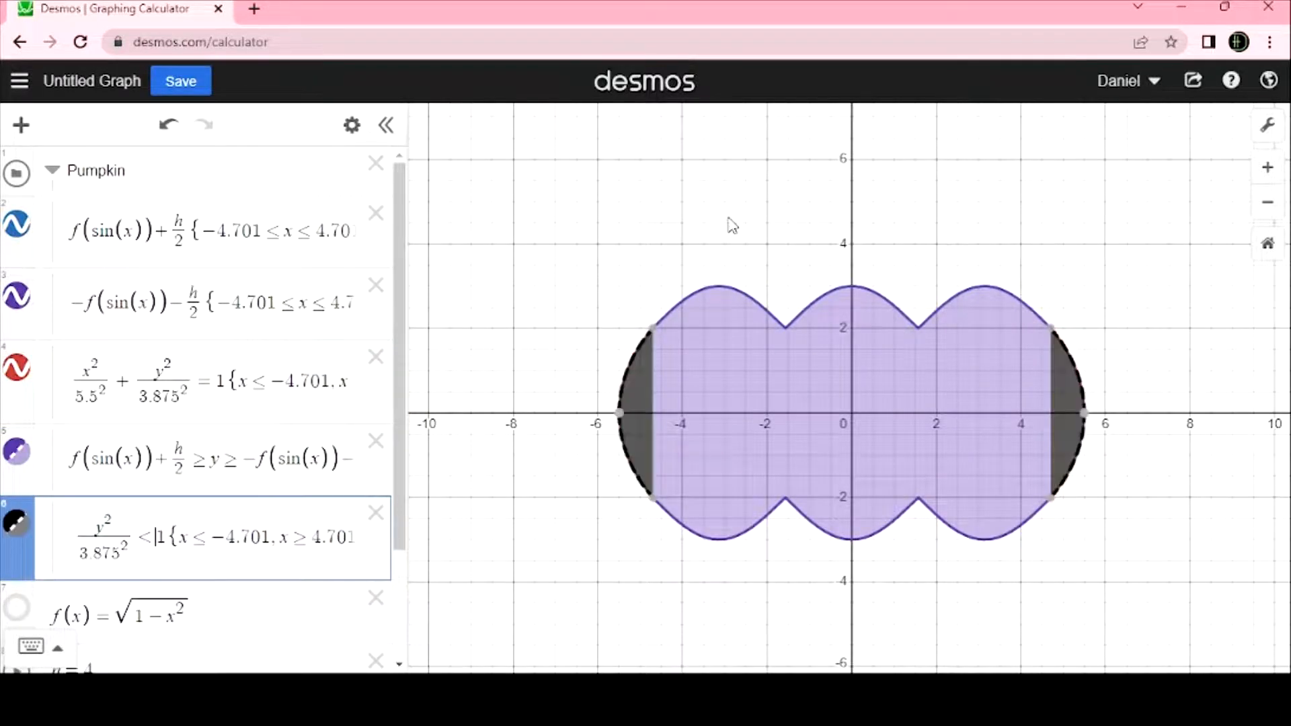
text(=)
Change the colour of the upper curve, the lower curve and the ellipse outline to orange
click(347, 125)
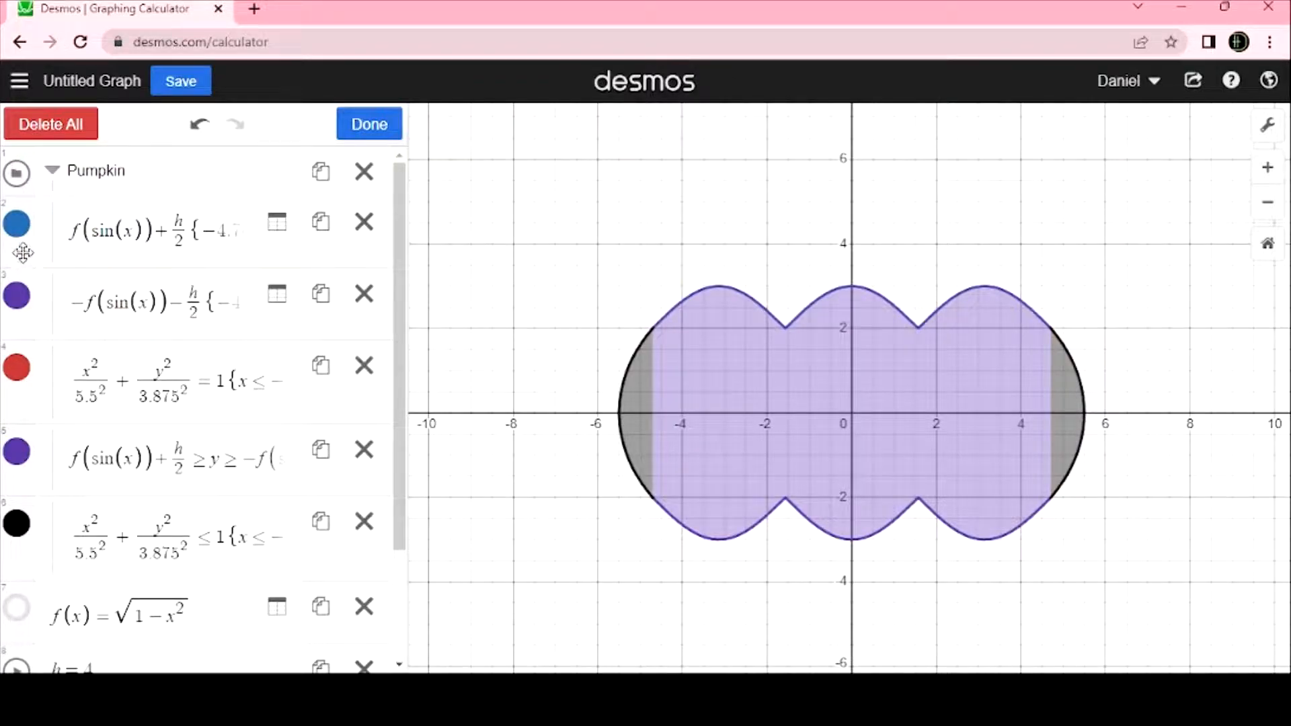
click(19, 224)
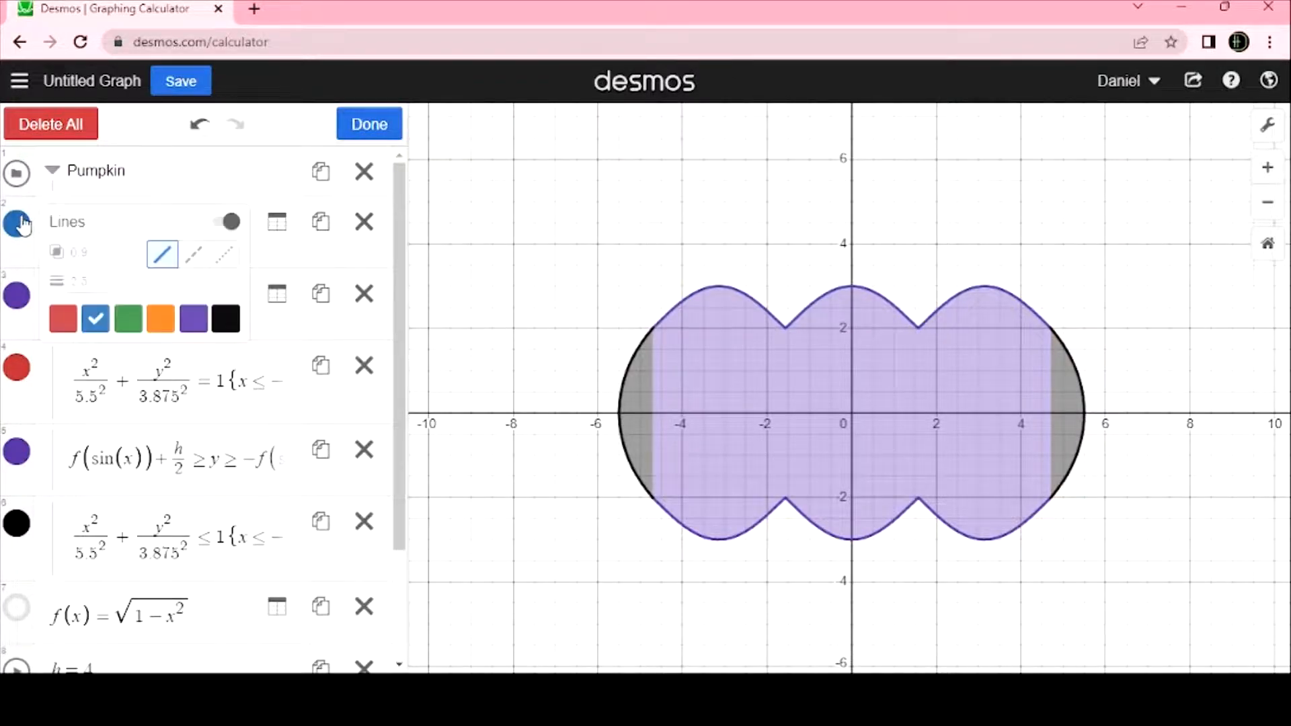
click(161, 328)
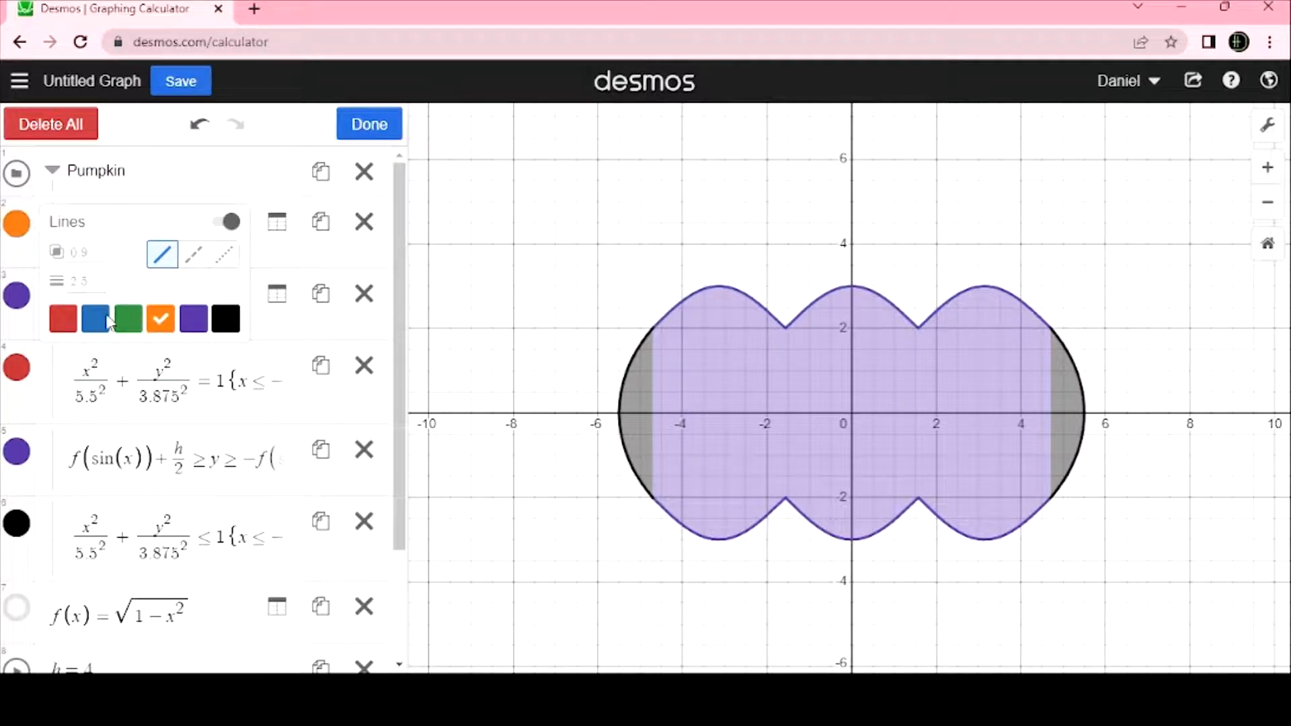
click(21, 296)
click(161, 398)
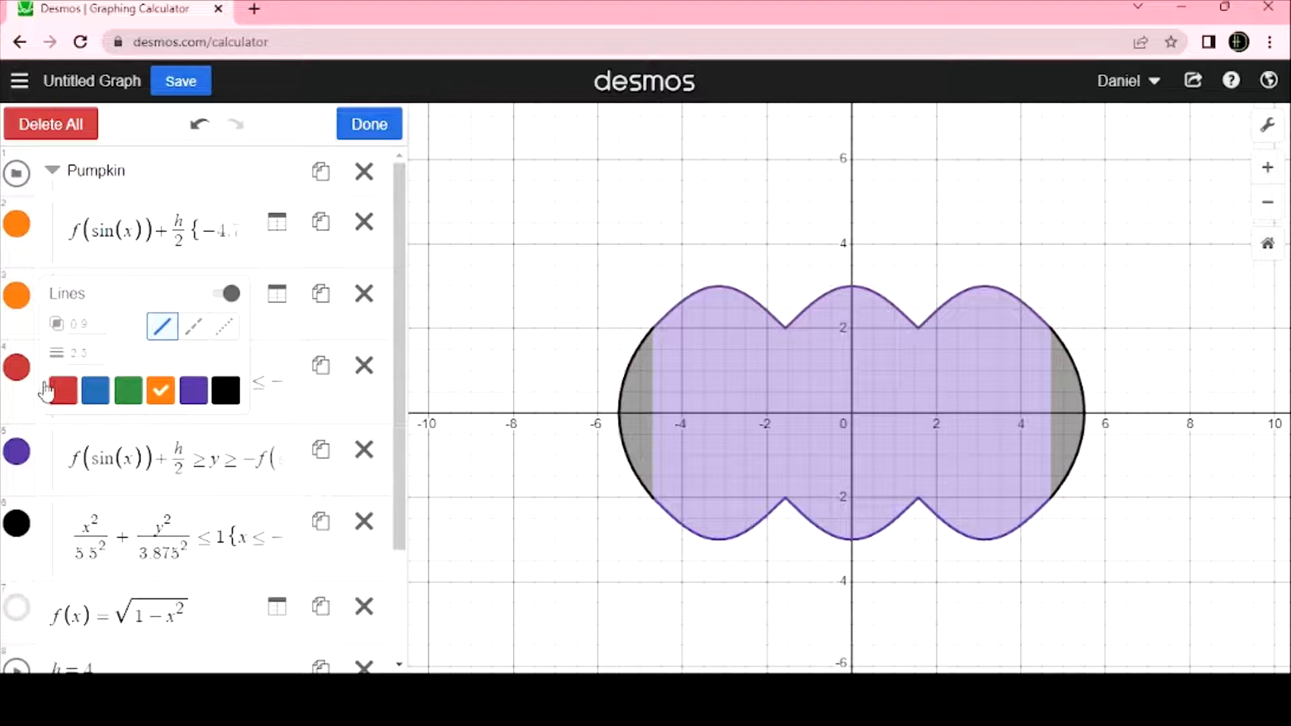
click(16, 372)
click(160, 463)
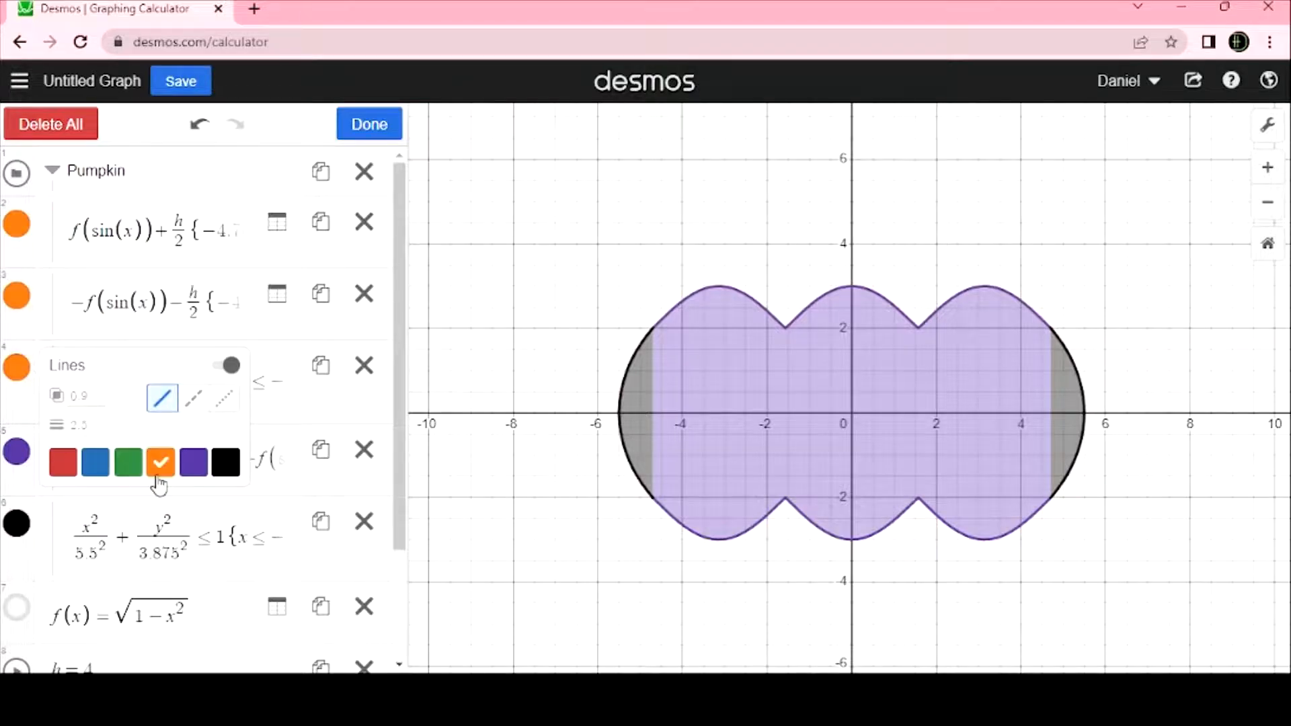
Change the colour of both shading inequalities to orange and finish editing the expression list
click(20, 463)
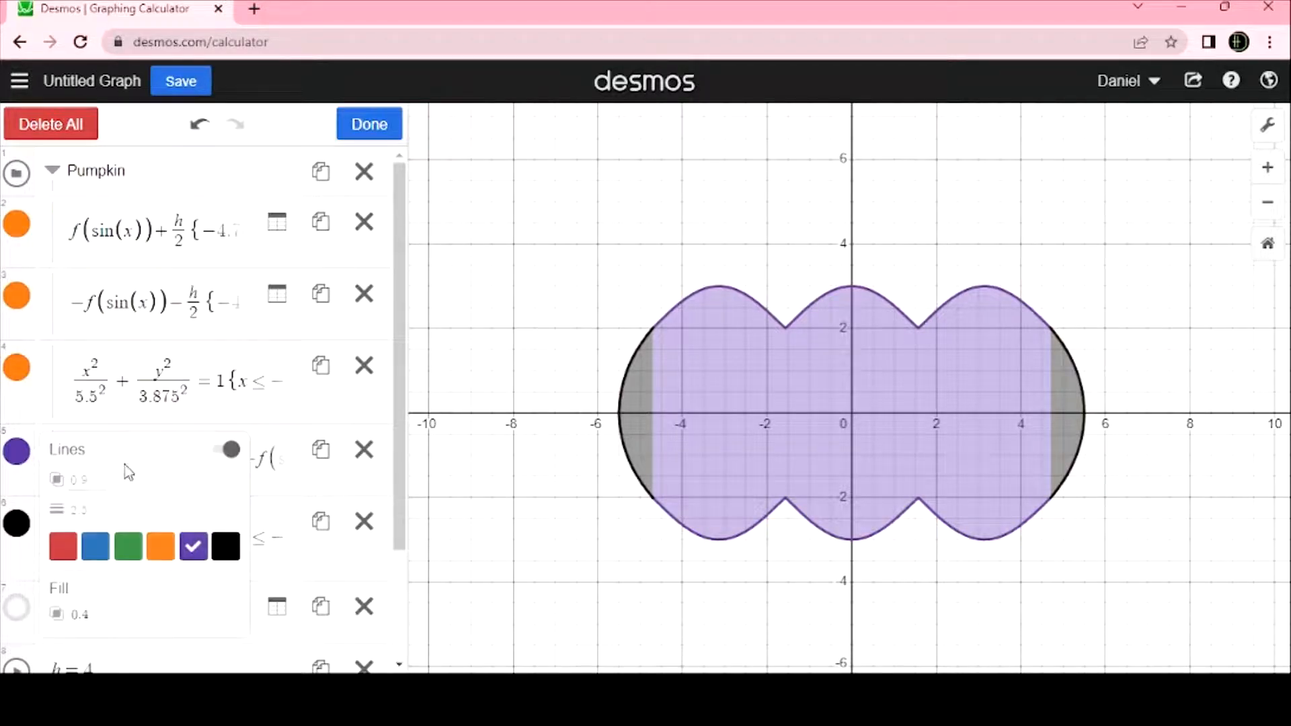
click(162, 548)
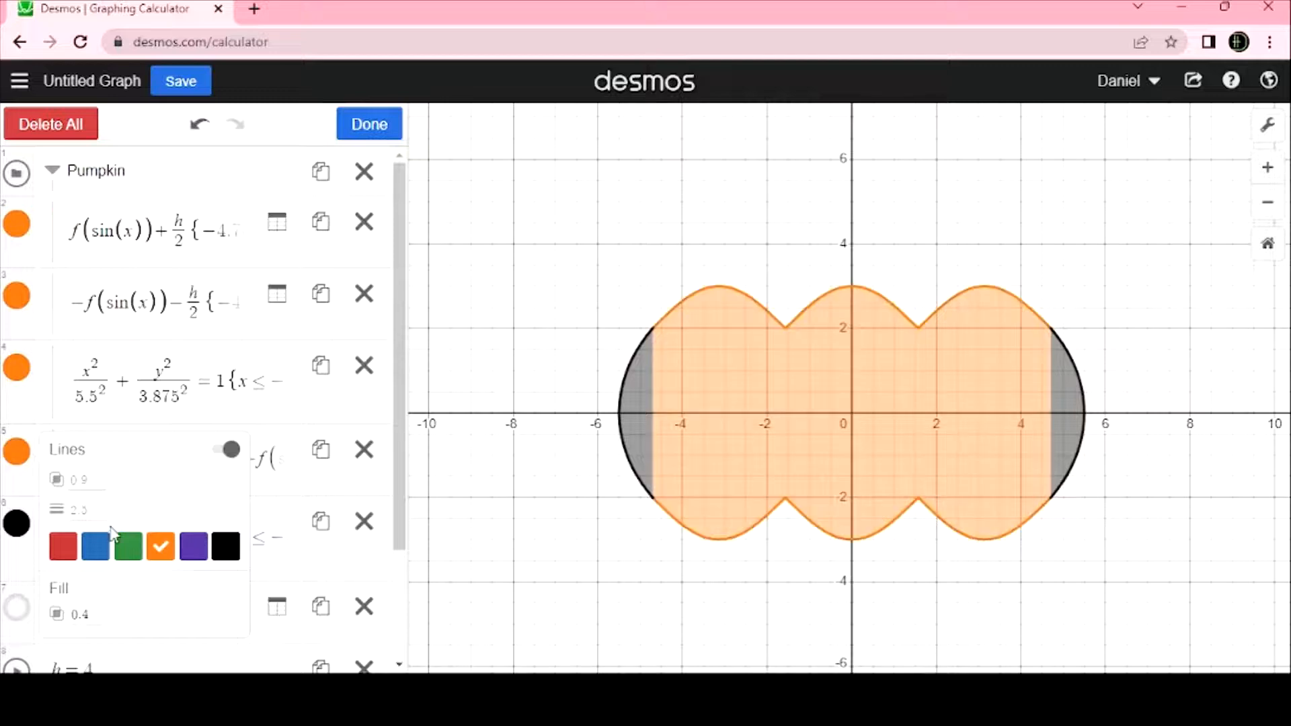
click(18, 524)
click(168, 584)
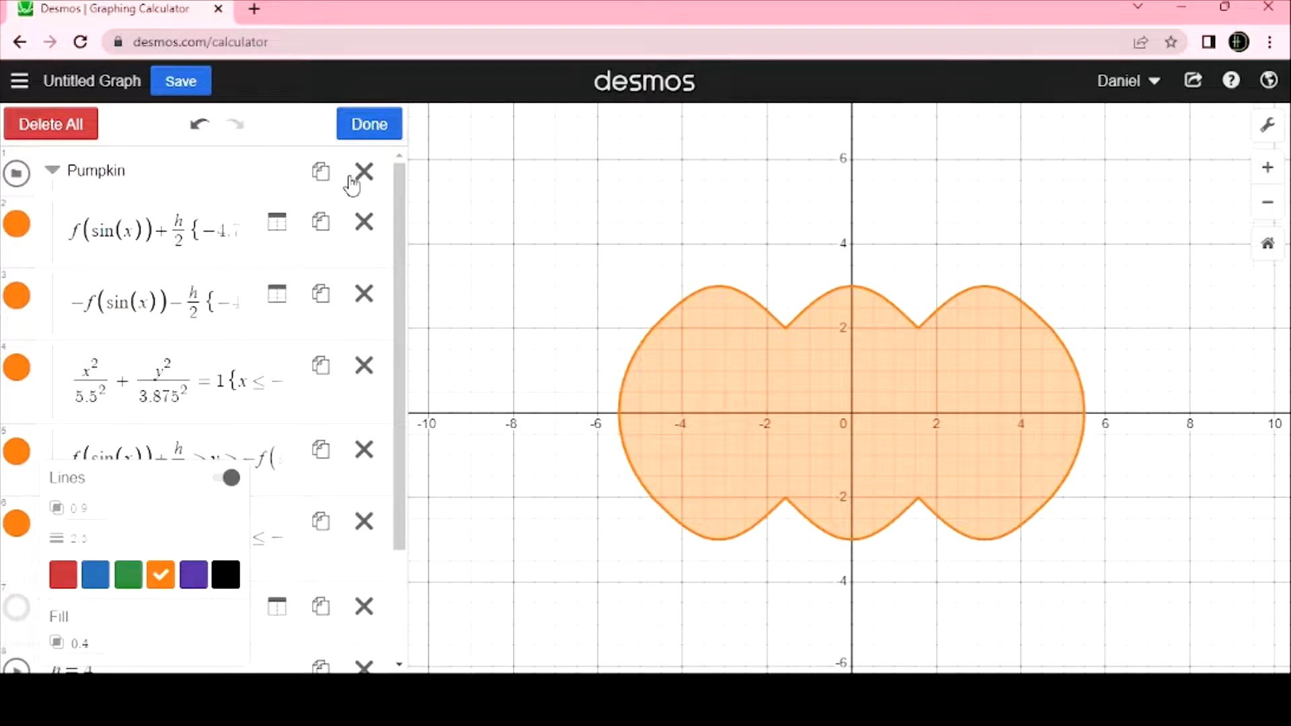
click(369, 122)
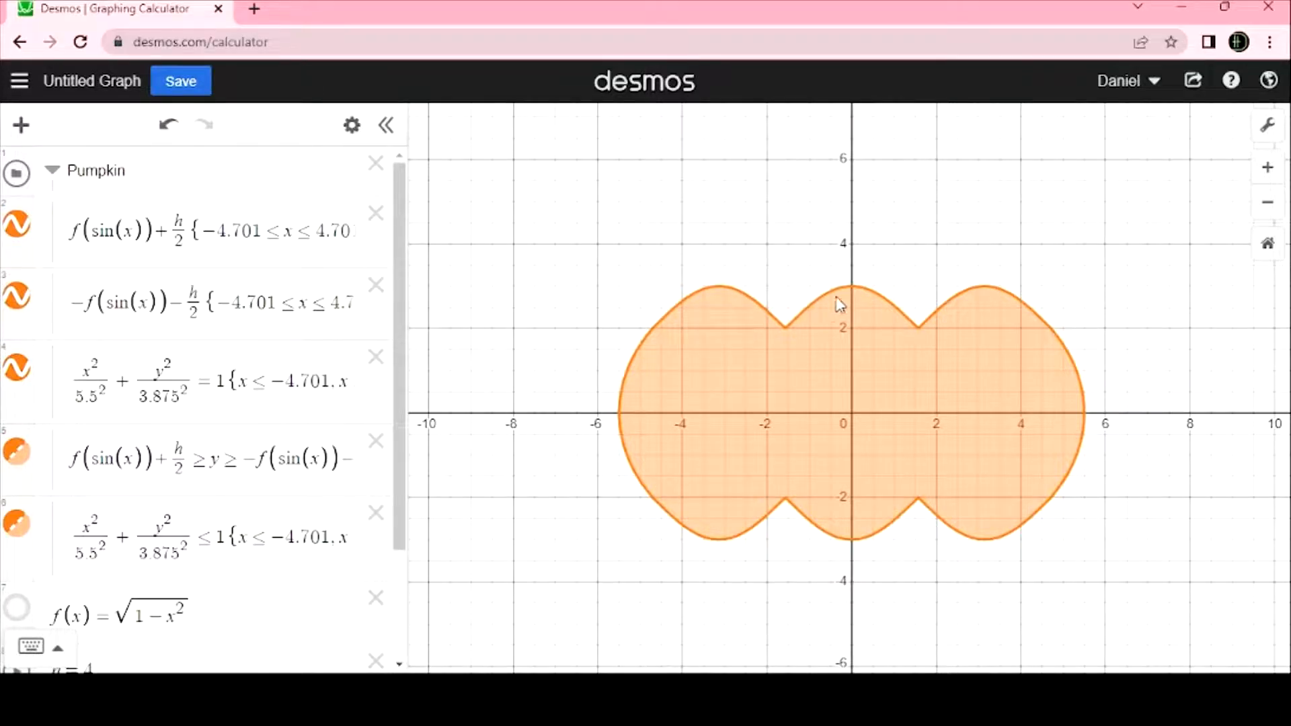
mouse_move(838, 288)
mouse_down()
mouse_move(820, 301)
mouse_move(832, 300)
mouse_up()
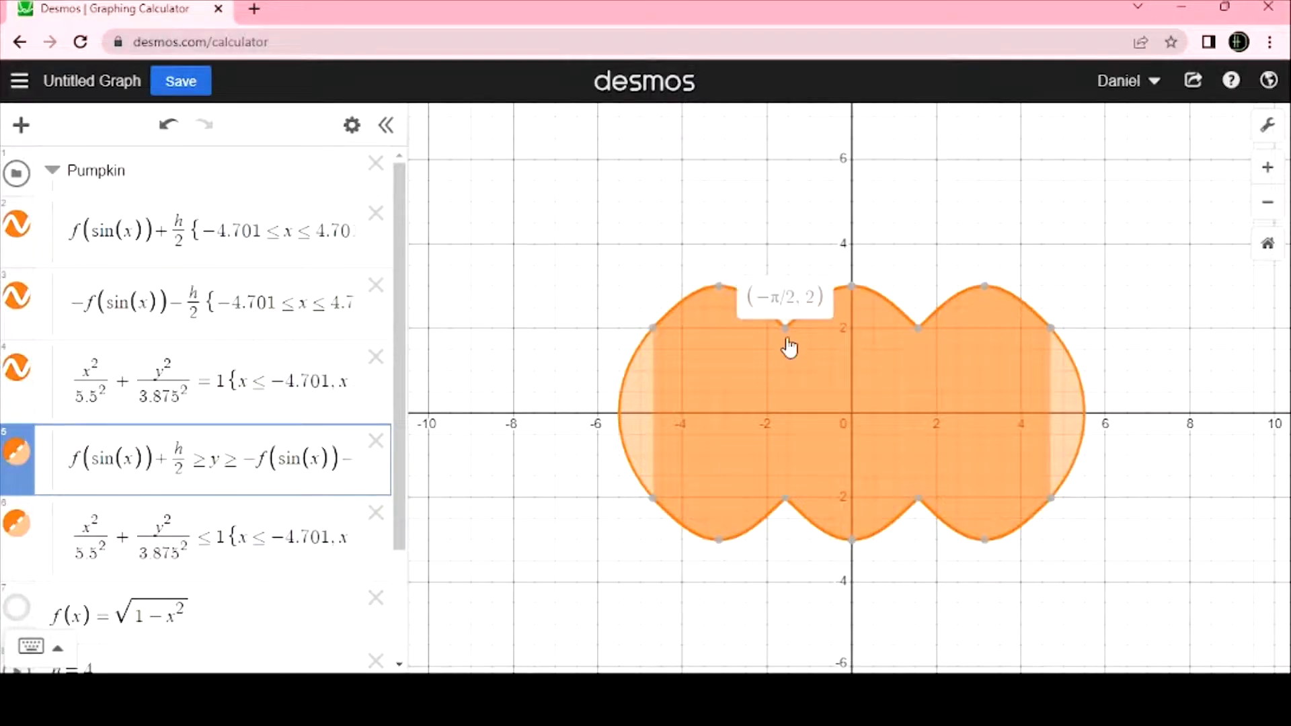
click(685, 172)
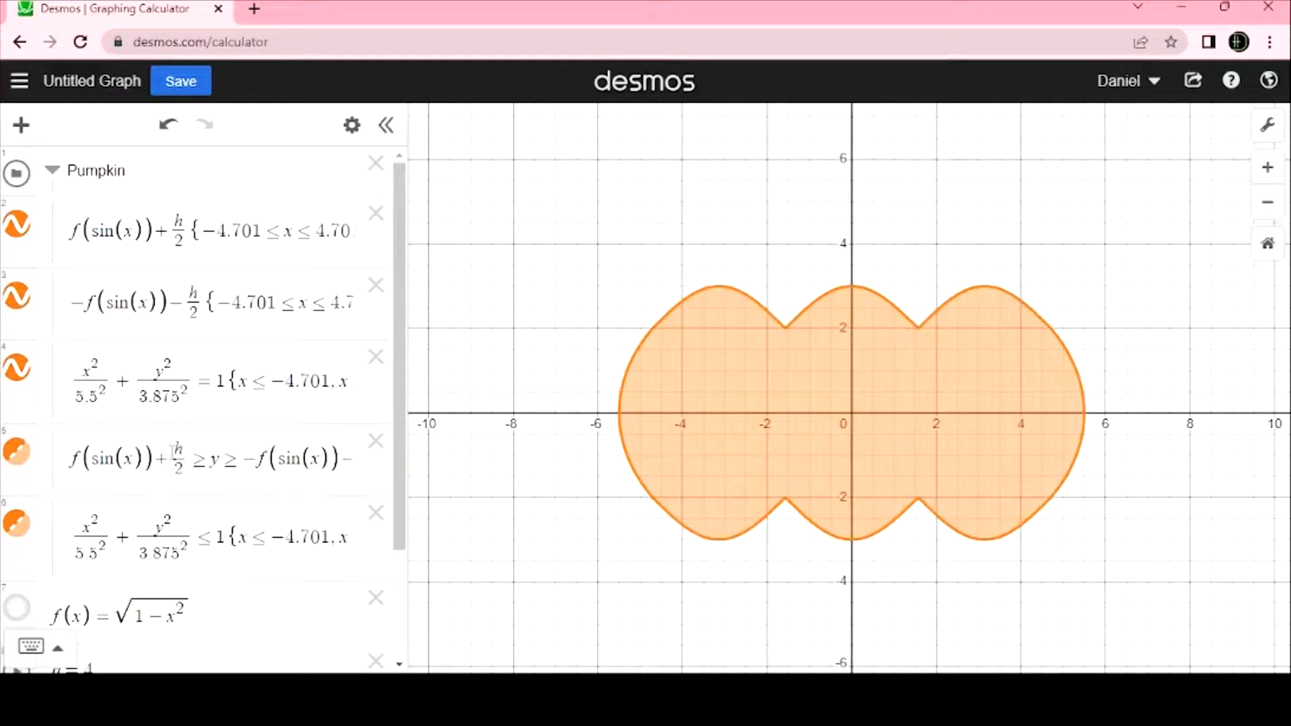
scroll(170, 444, down, 2)
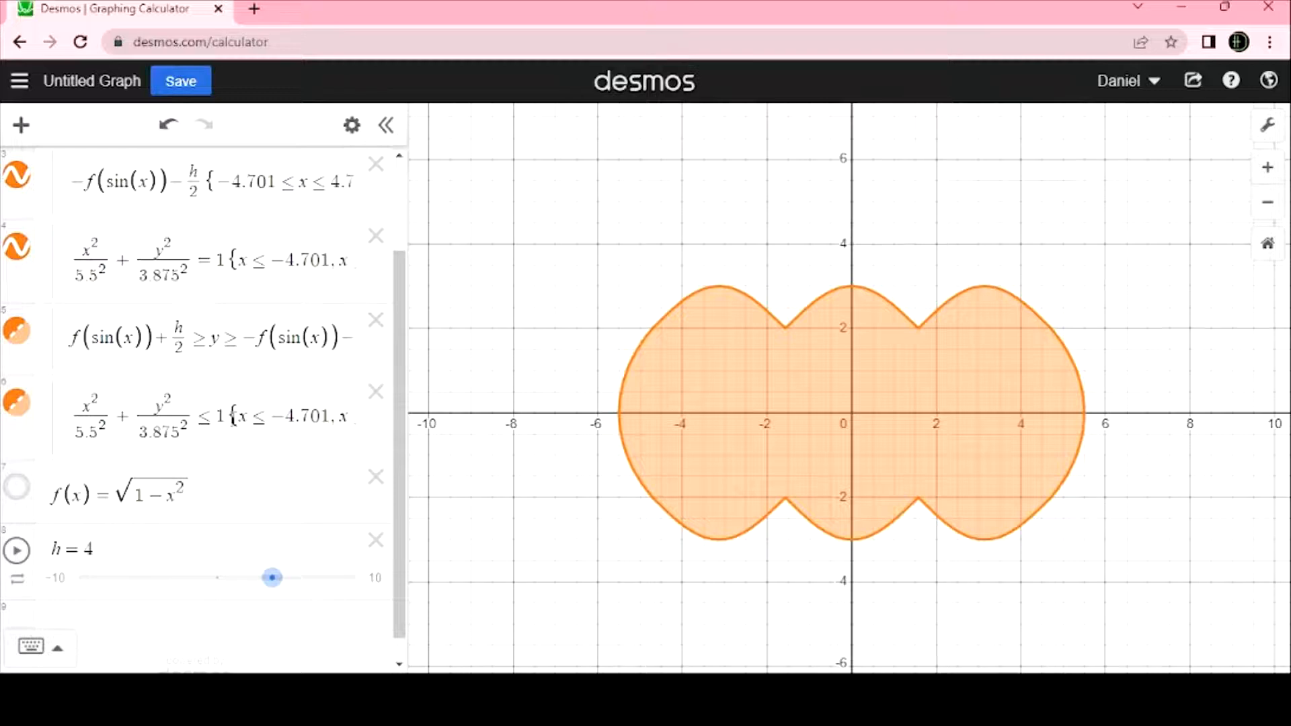
click(233, 416)
key(Return)
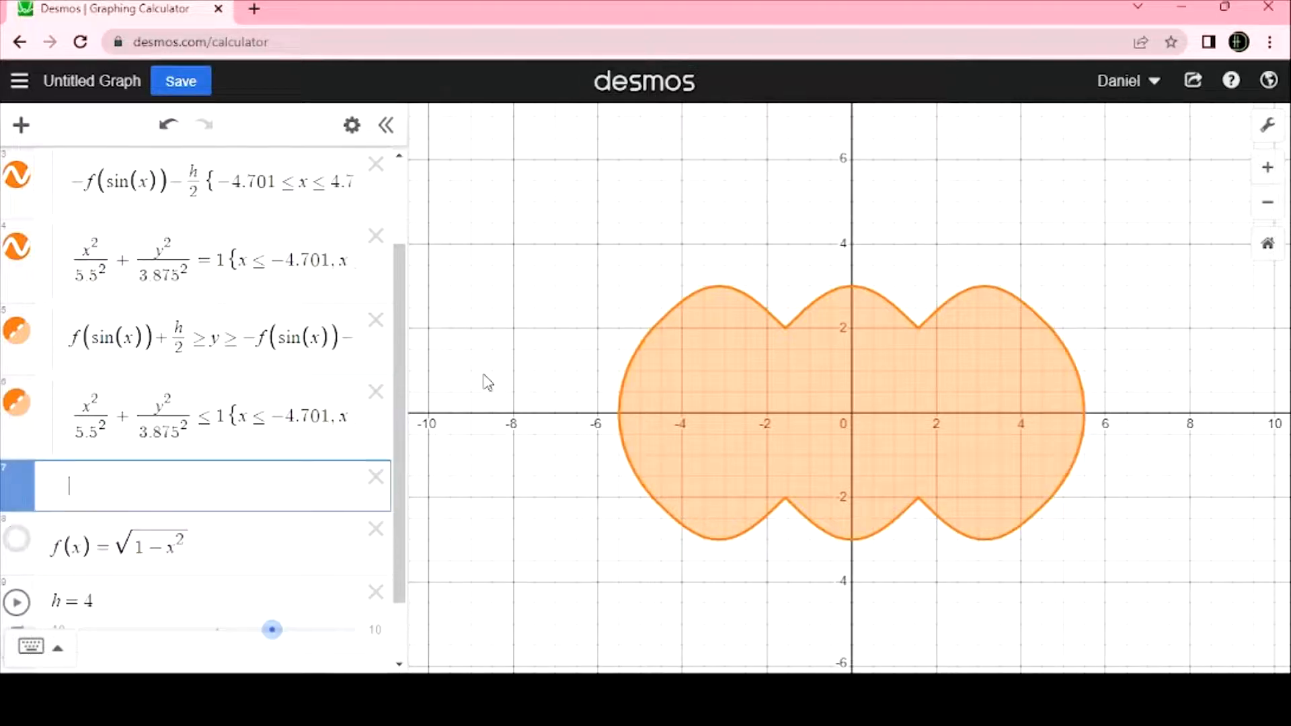
scroll(488, 382, up, 5)
scroll(686, 340, down, 5)
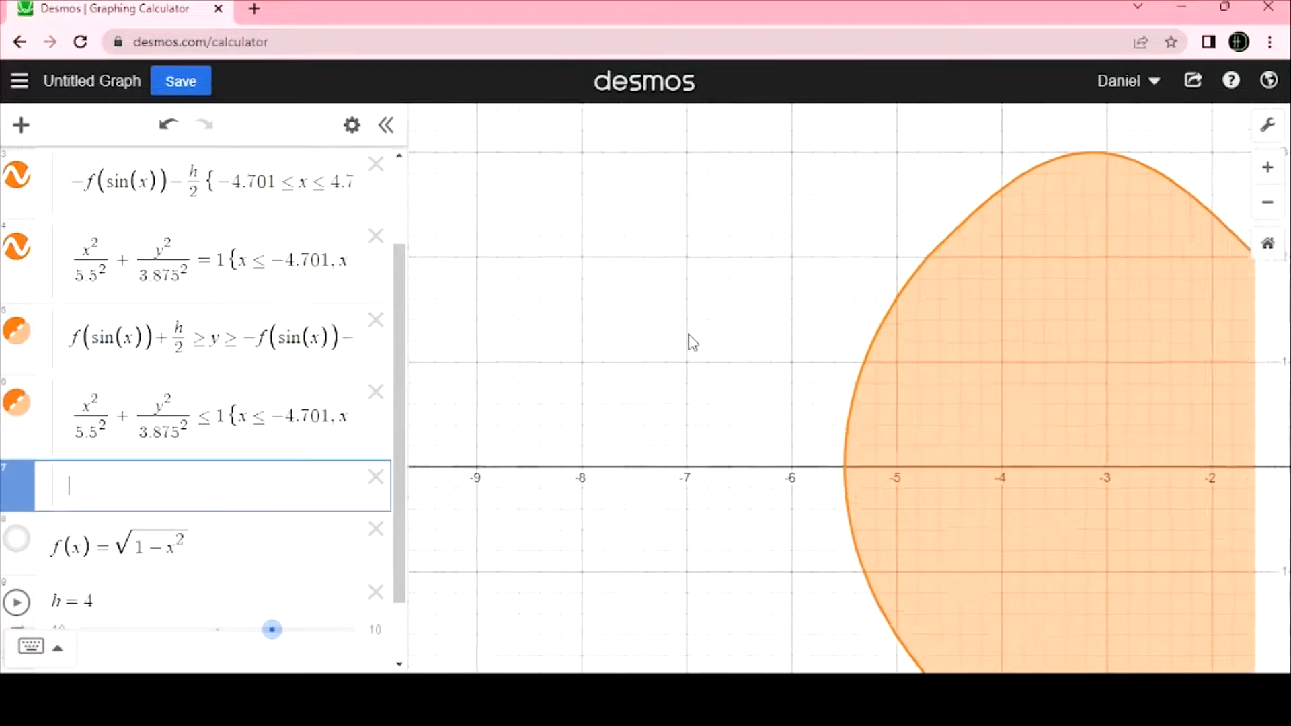
scroll(21, 205, up, 2)
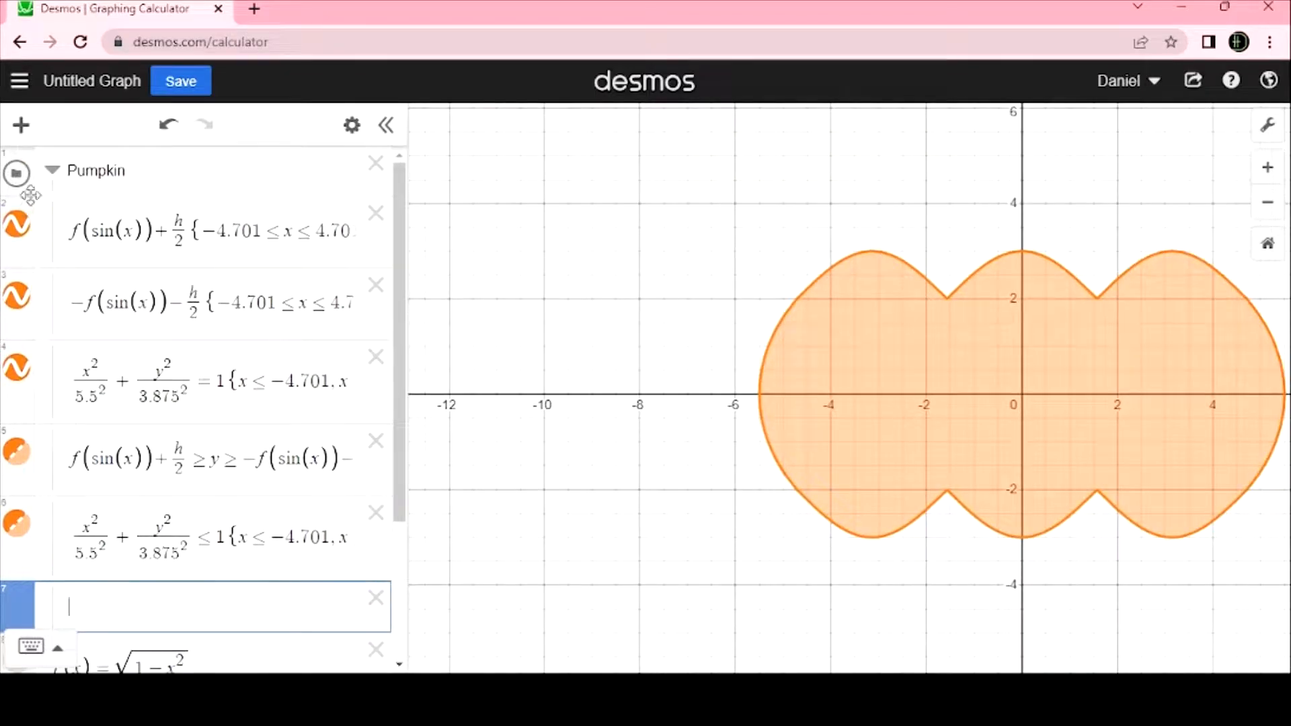
click(374, 597)
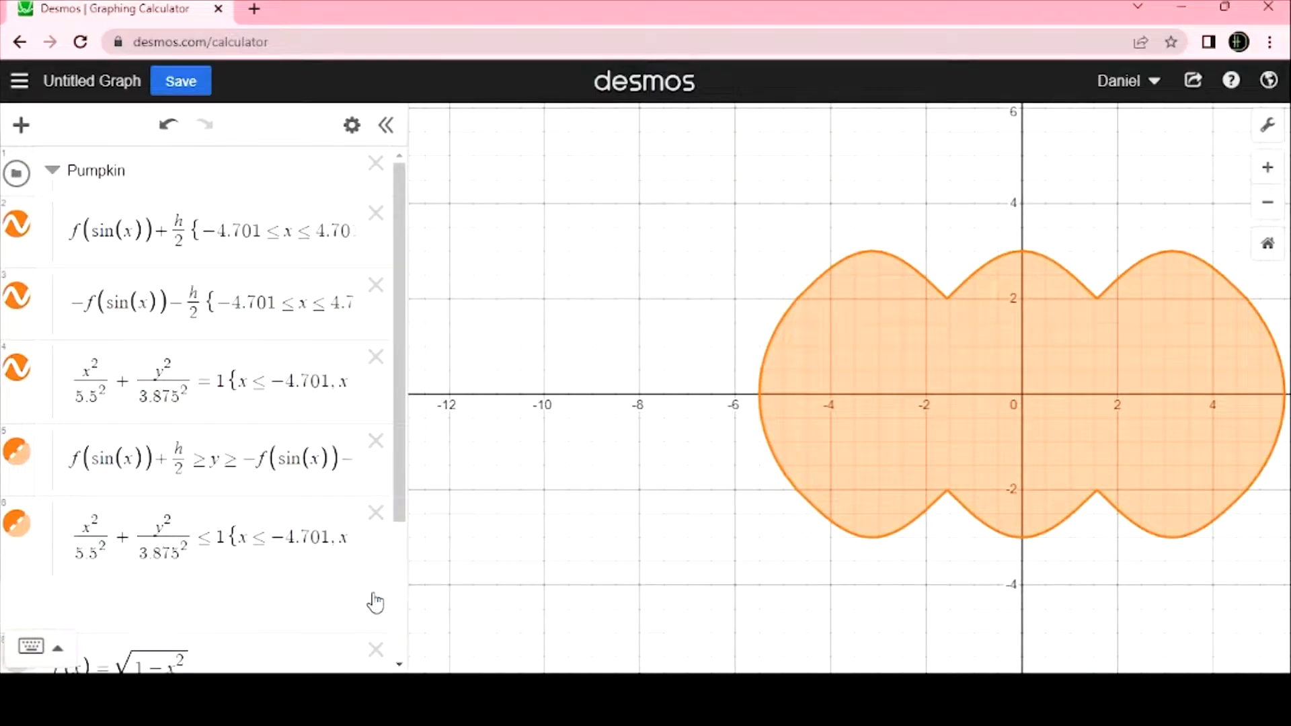
Add a folder named Stem with an empty expression after the Pumpkin expressions, and collapse the Pumpkin folder
click(21, 125)
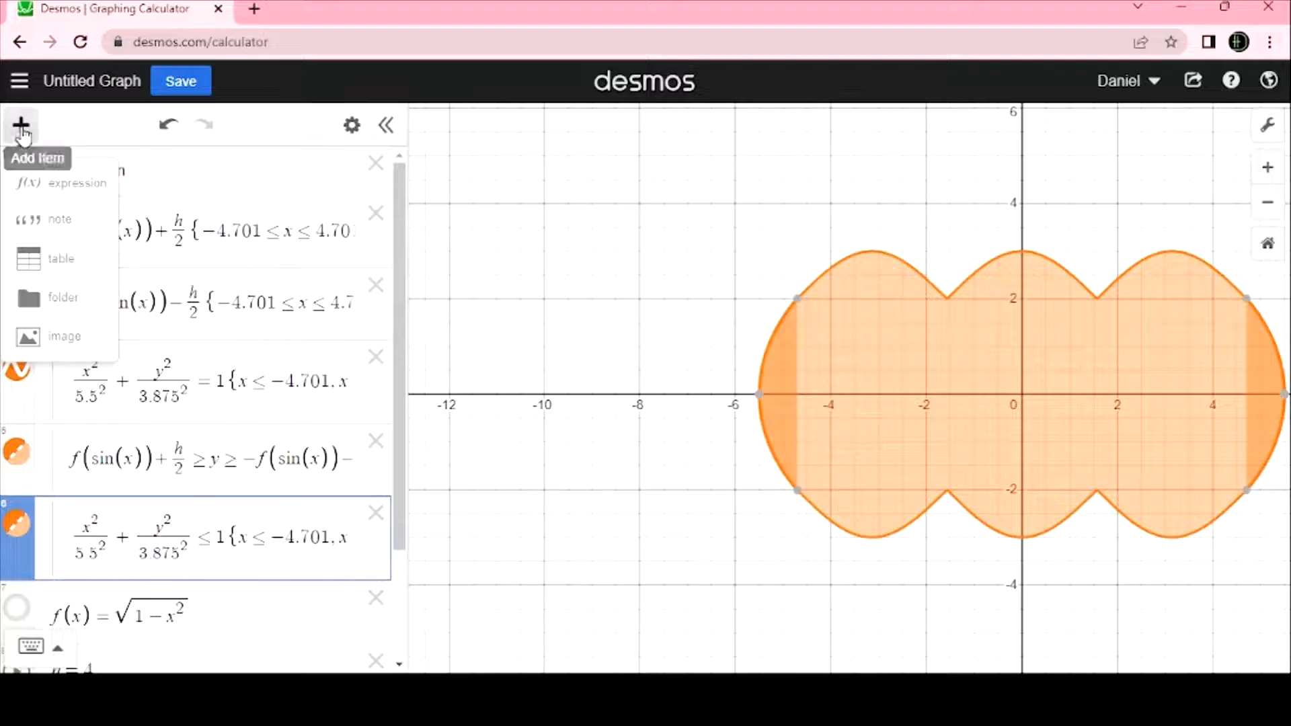
click(62, 296)
text(S)
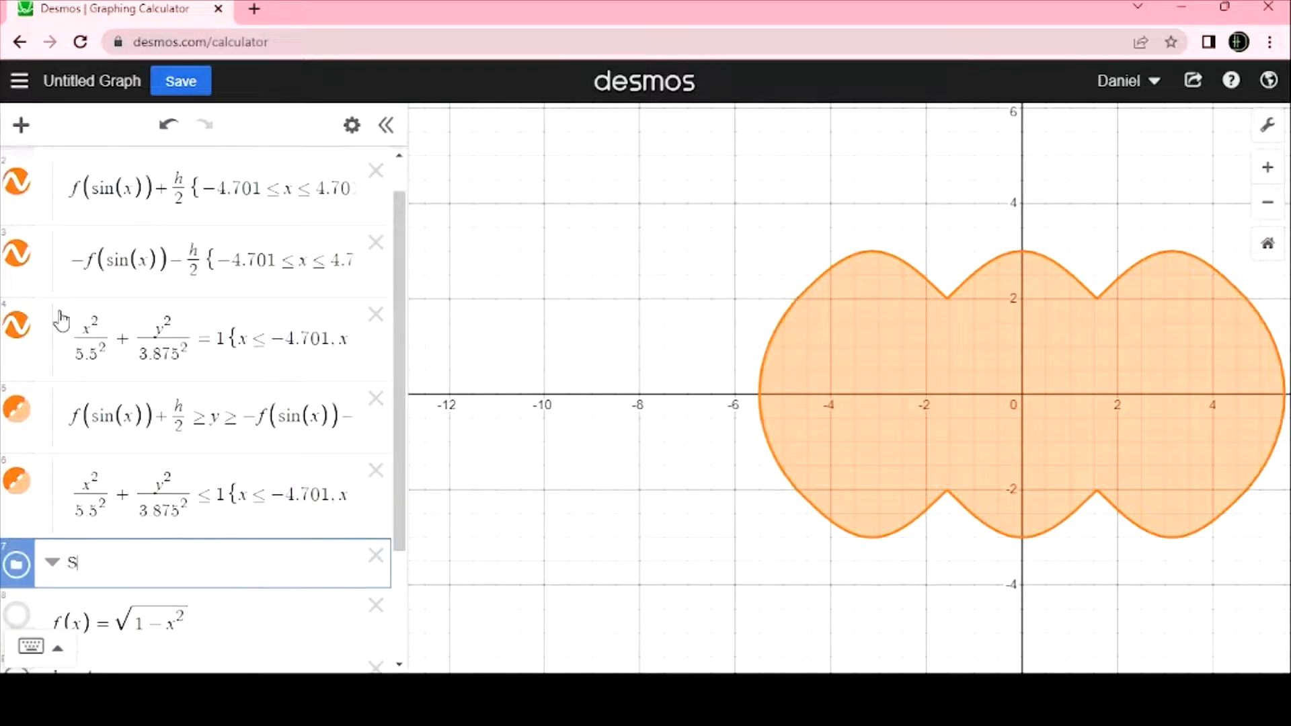
text(tem)
key(Return)
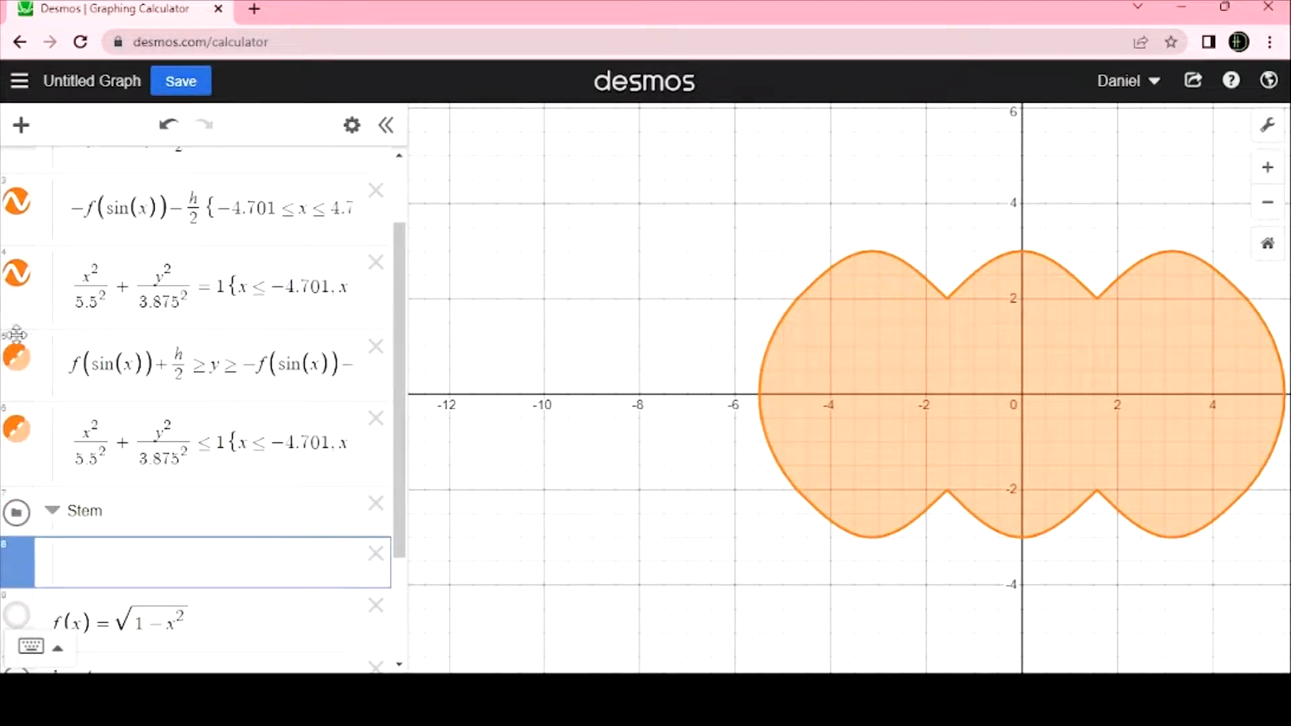
scroll(68, 269, up, 2)
click(51, 169)
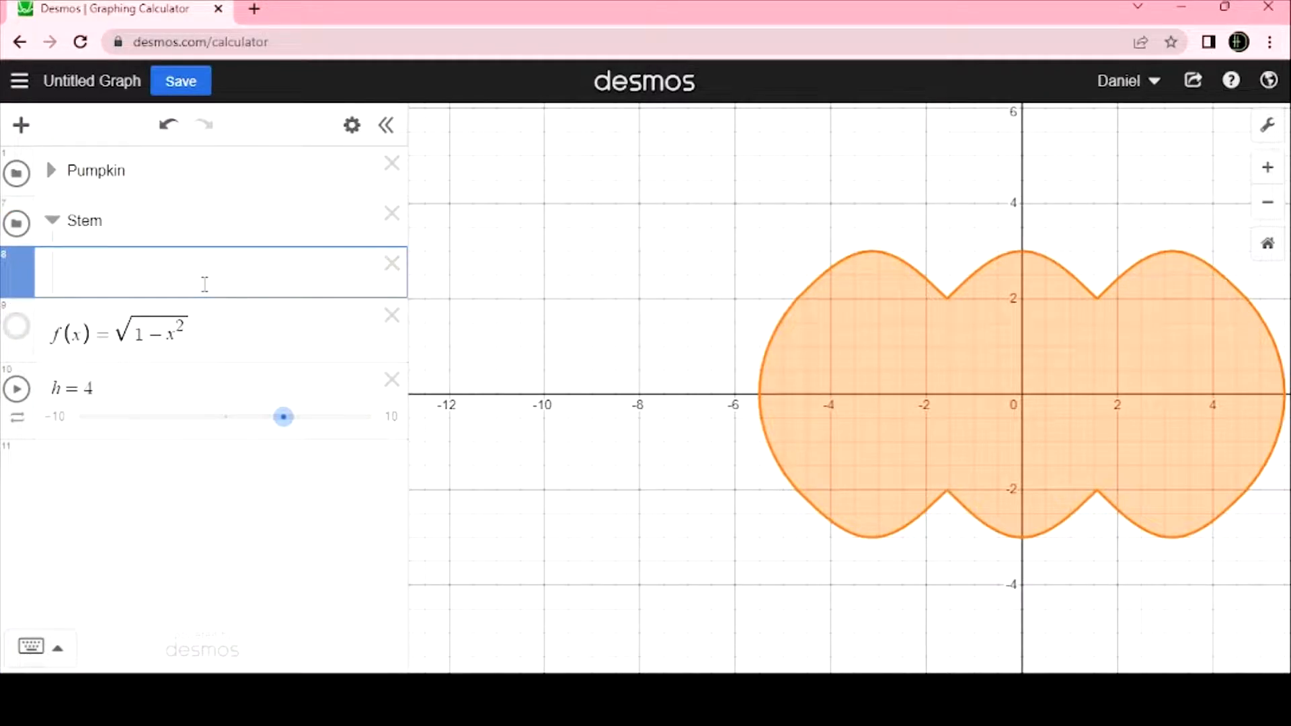
Try log(x) as the stem curve in the Stem folder's expression, and clear the expression again
text(lo)
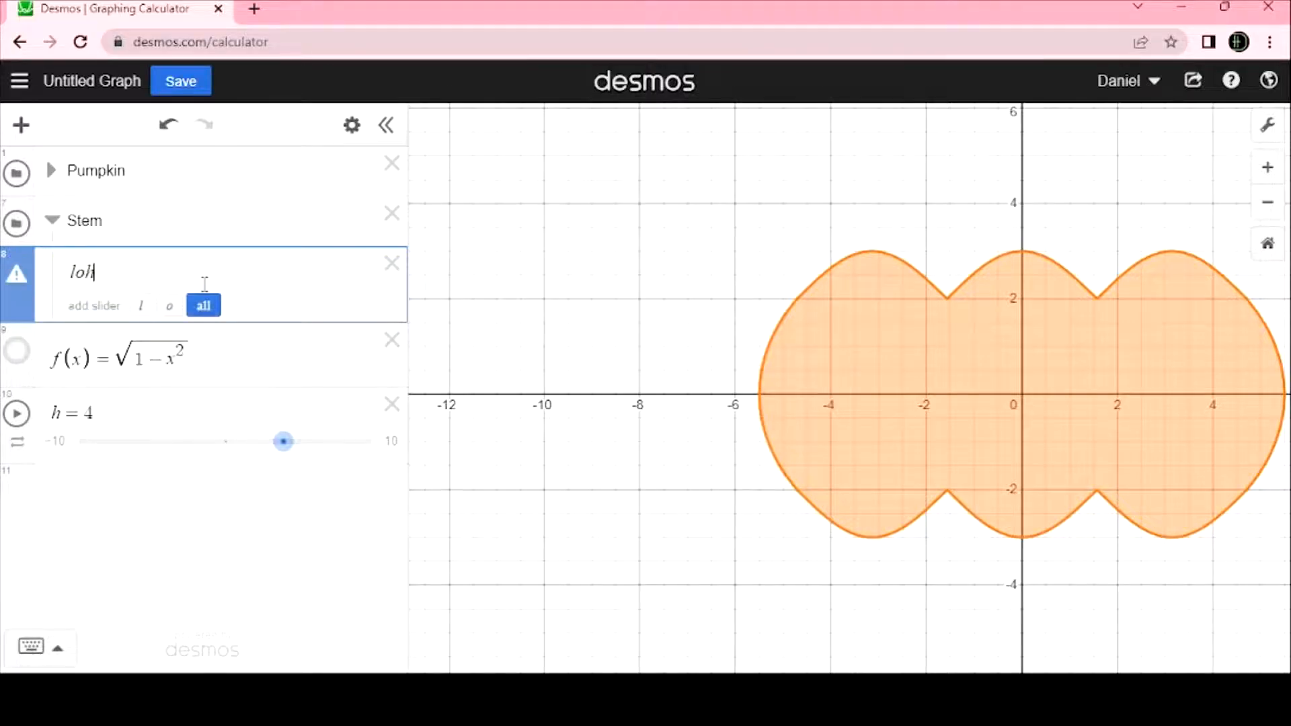
text(g(x)
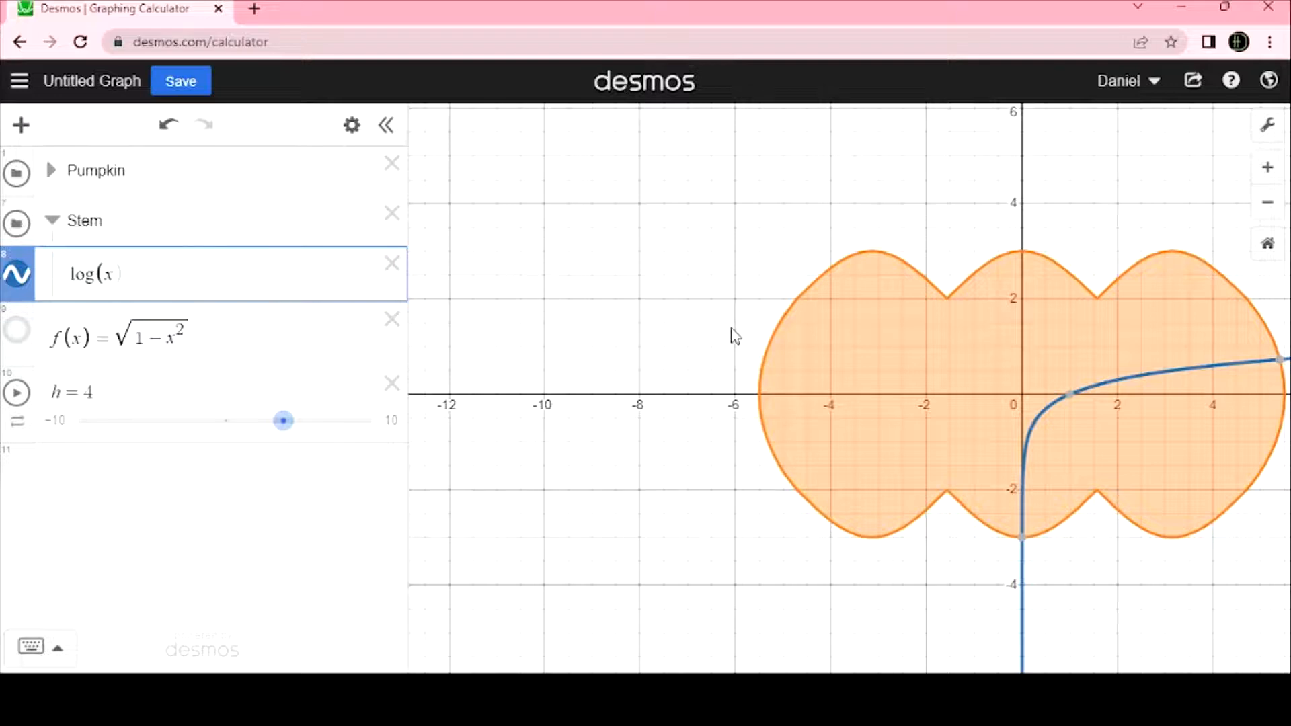
drag(738, 340, 577, 366)
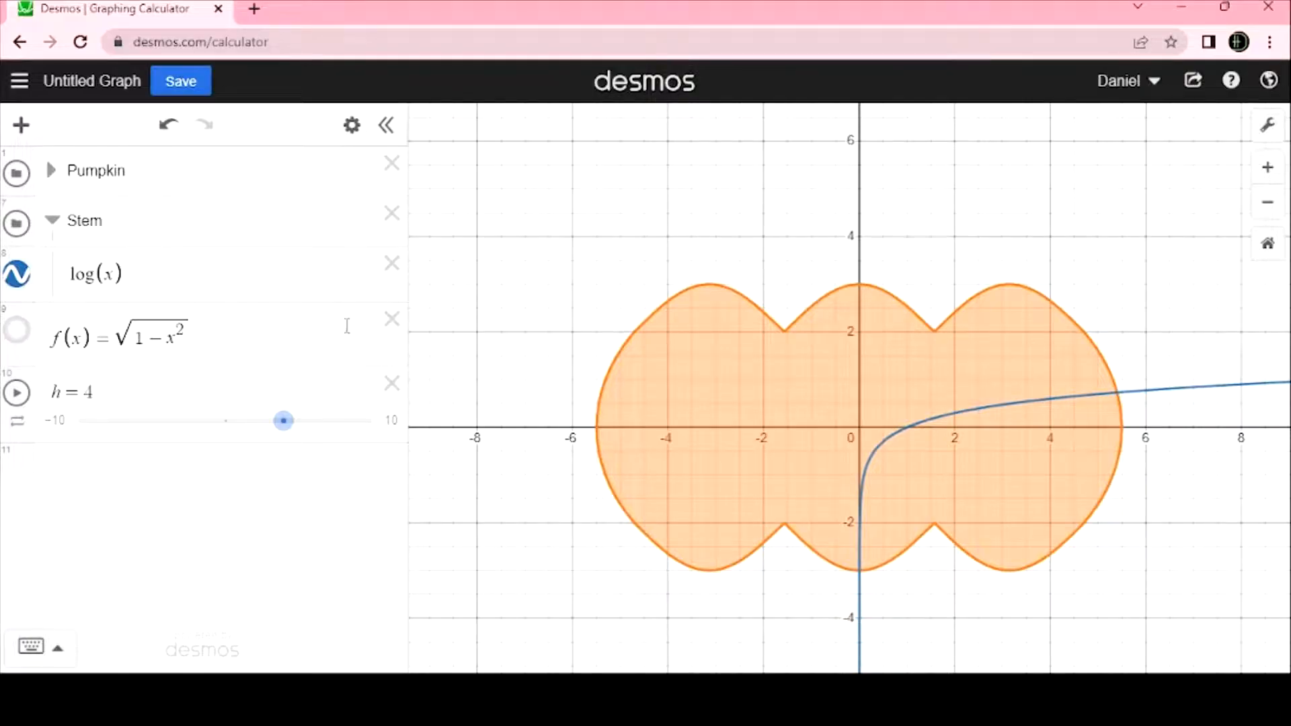
drag(235, 336, 16, 348)
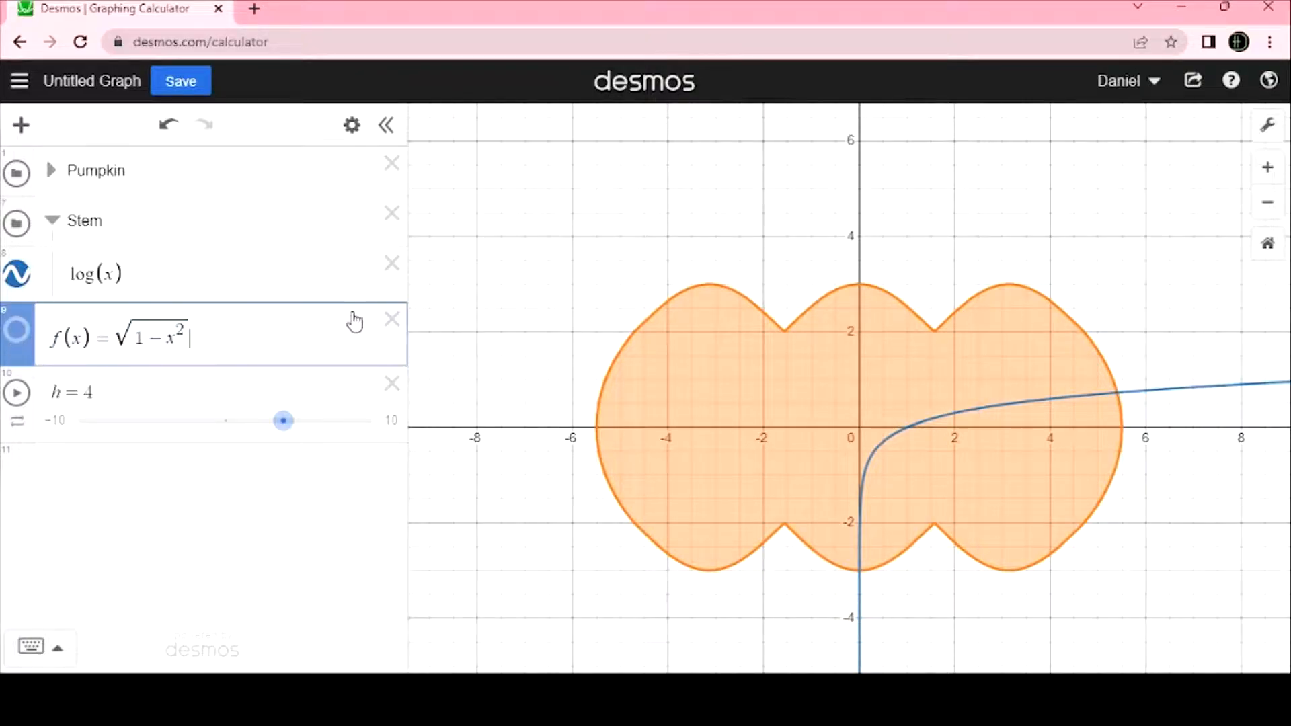
click(148, 278)
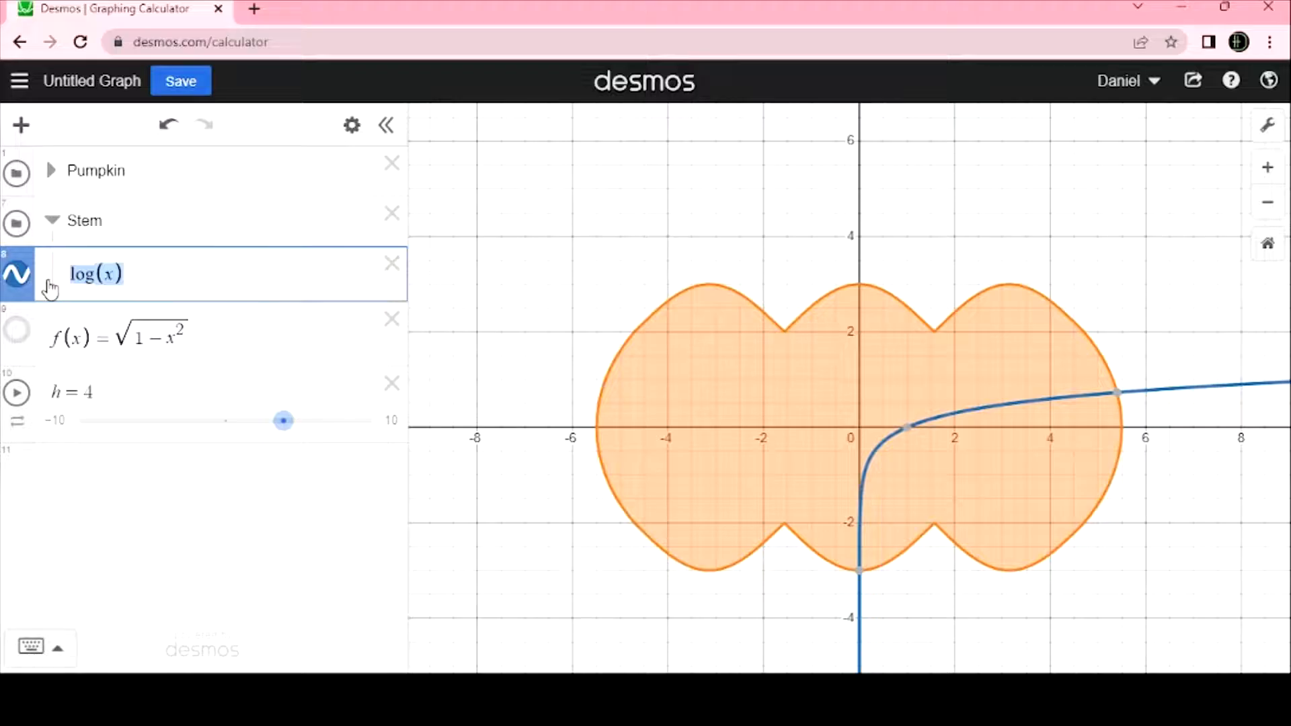
key(BackSpace)
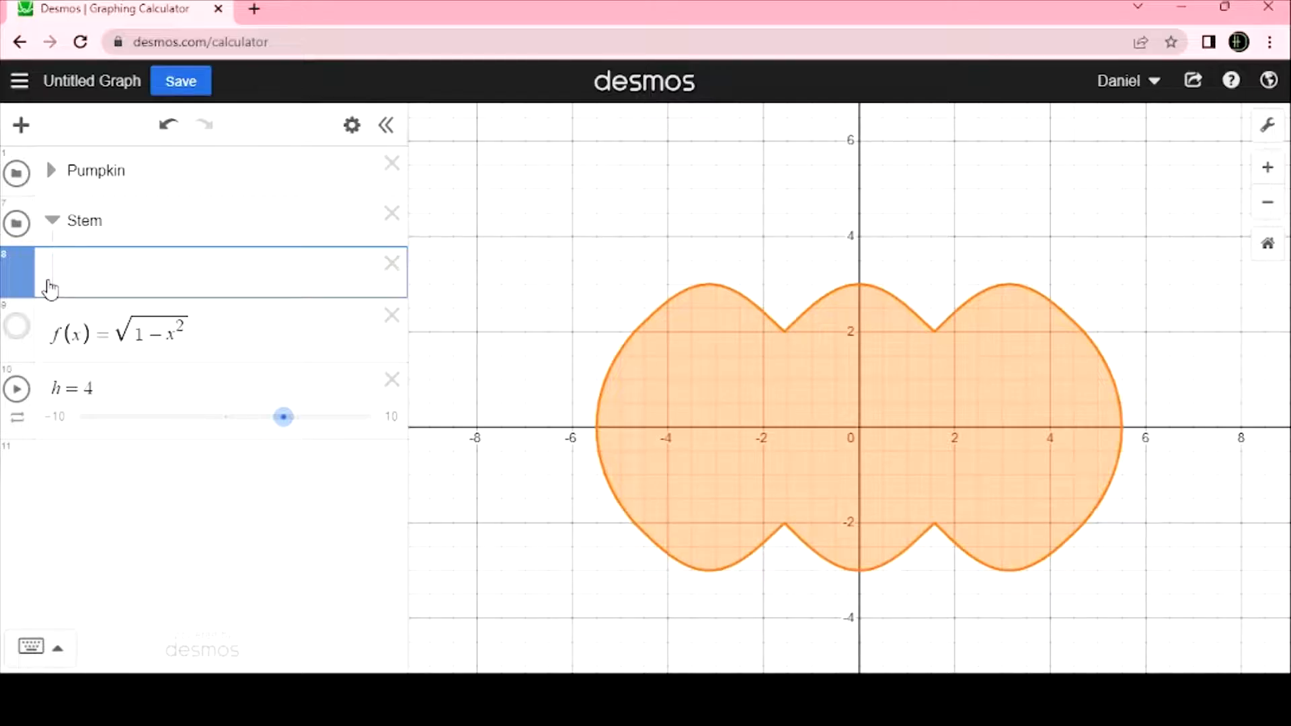
Try y = √(1 + x²) as the stem curve and clear the expression
text(y=sqrt(1)
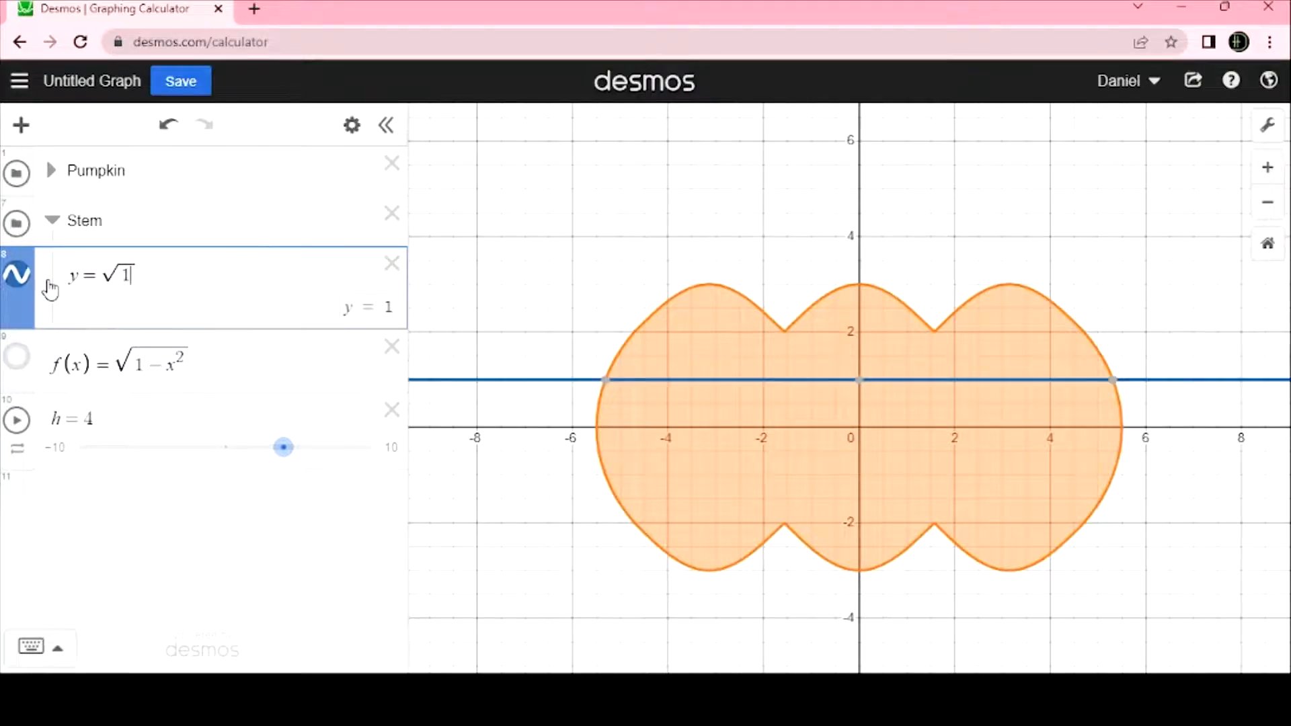
text(+x)
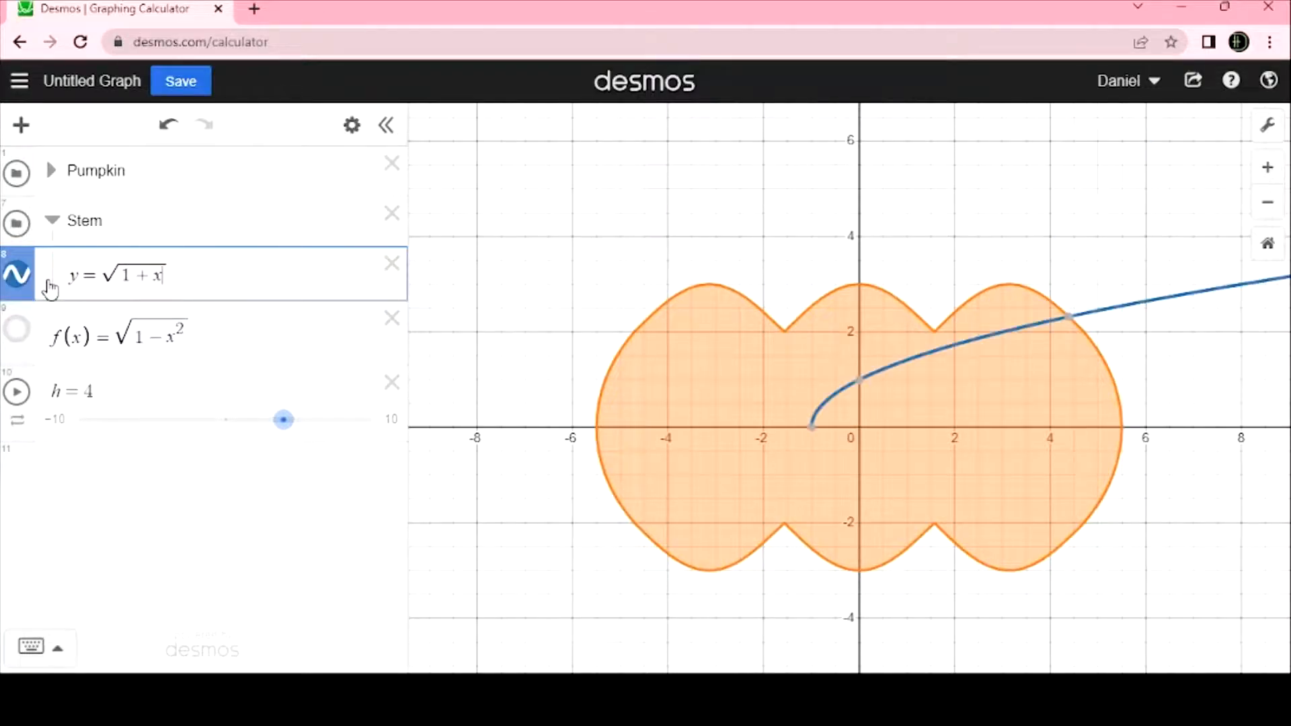
text(^2)
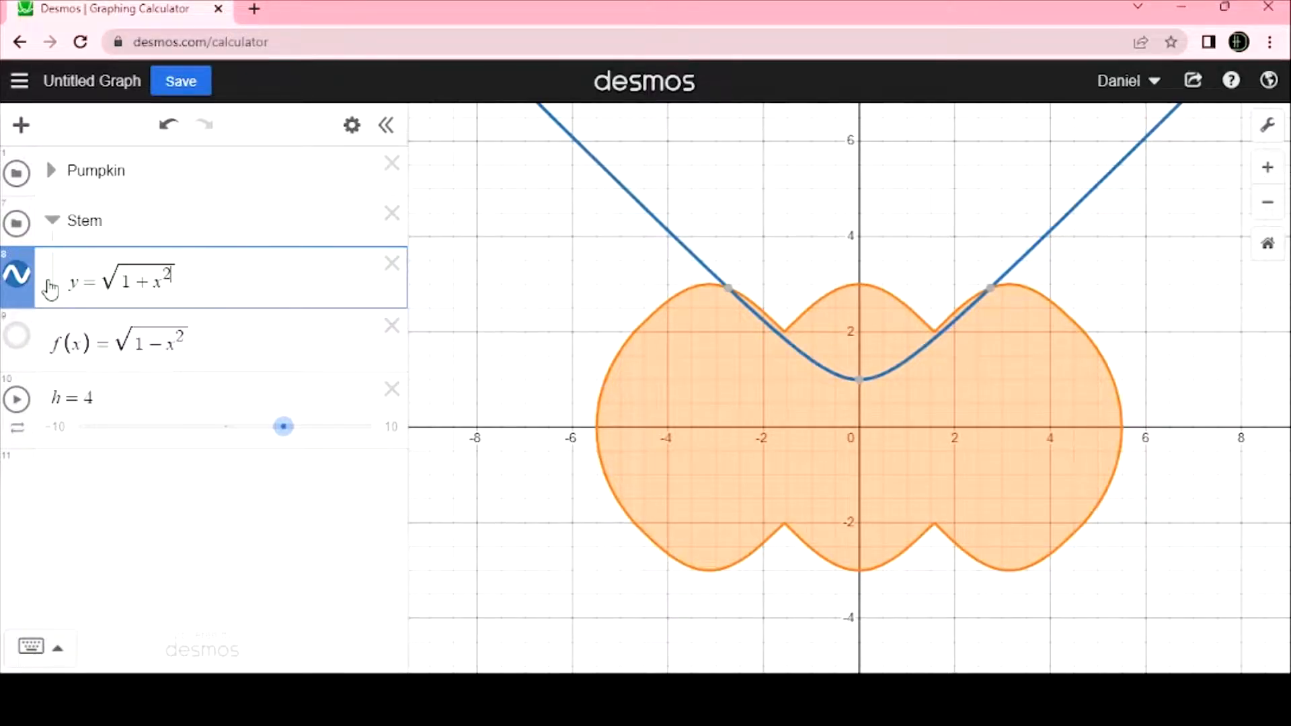
drag(232, 279, 4, 236)
key(BackSpace)
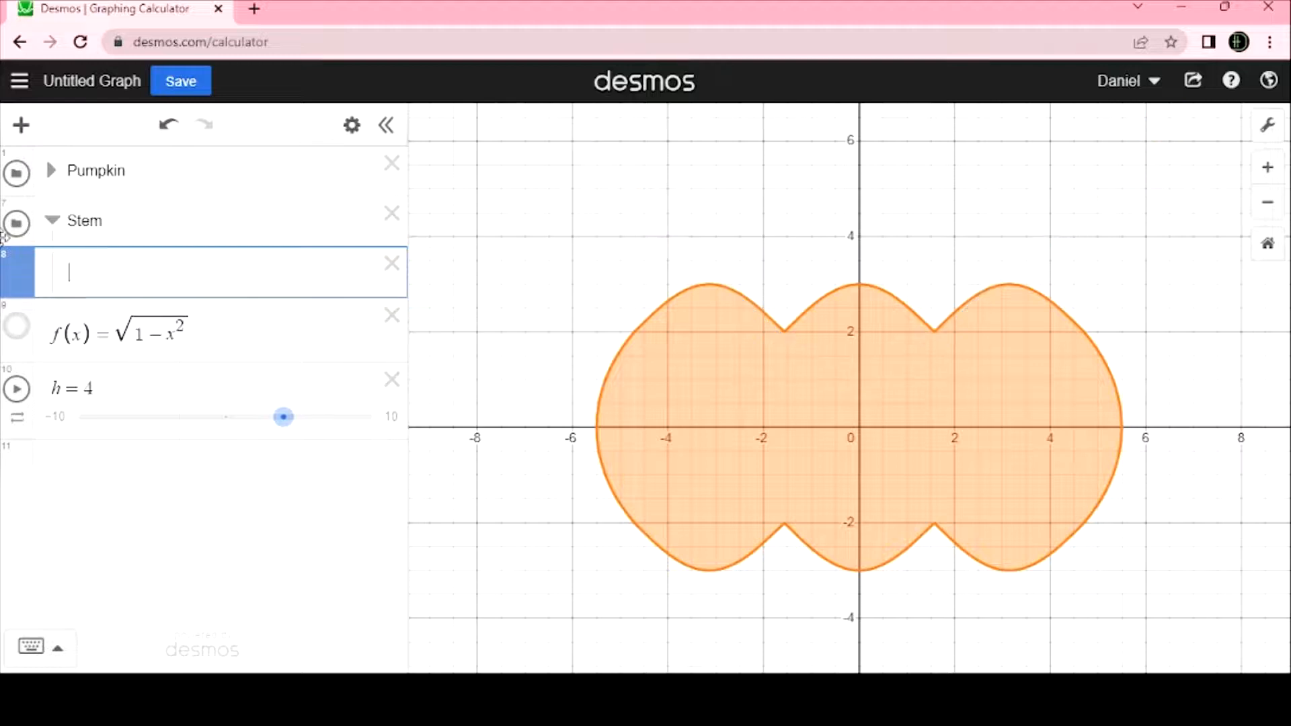
Enter the circle equation x² + y² = 1 in the Stem folder's expression
text(x&2)
key(BackSpace)
key(BackSpace)
text(^2)
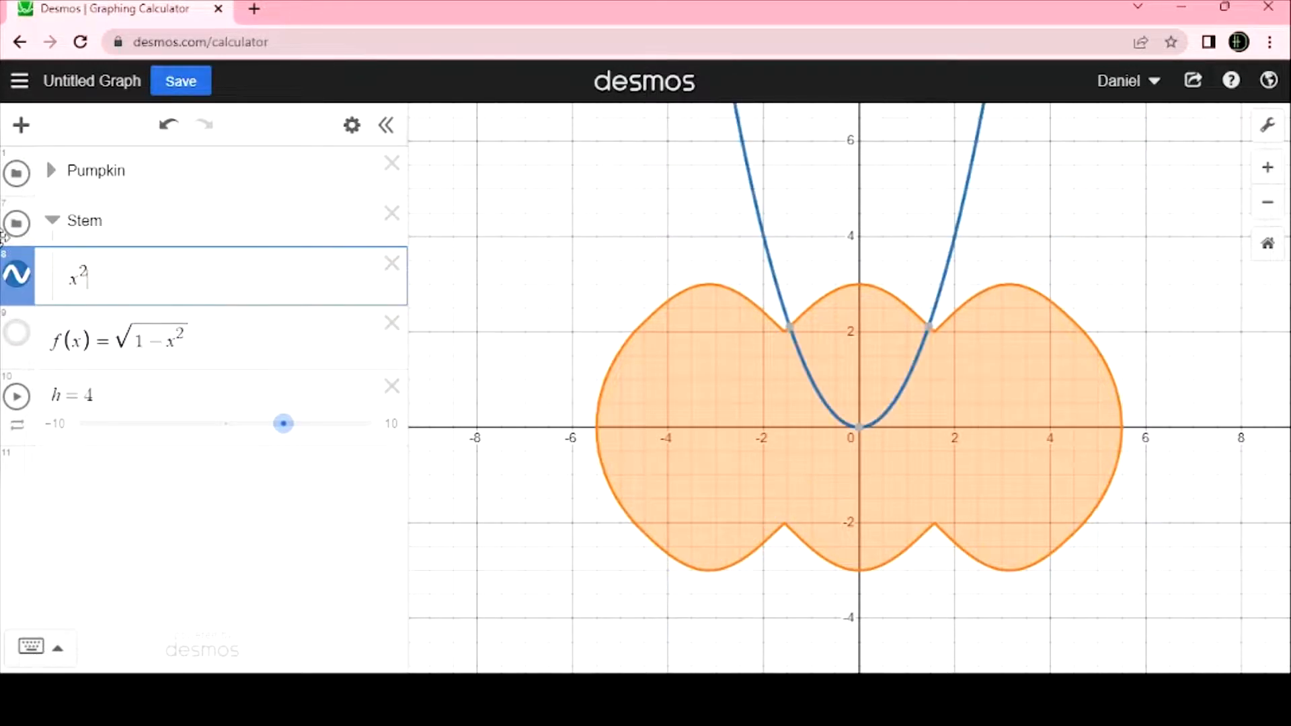
text(+y)
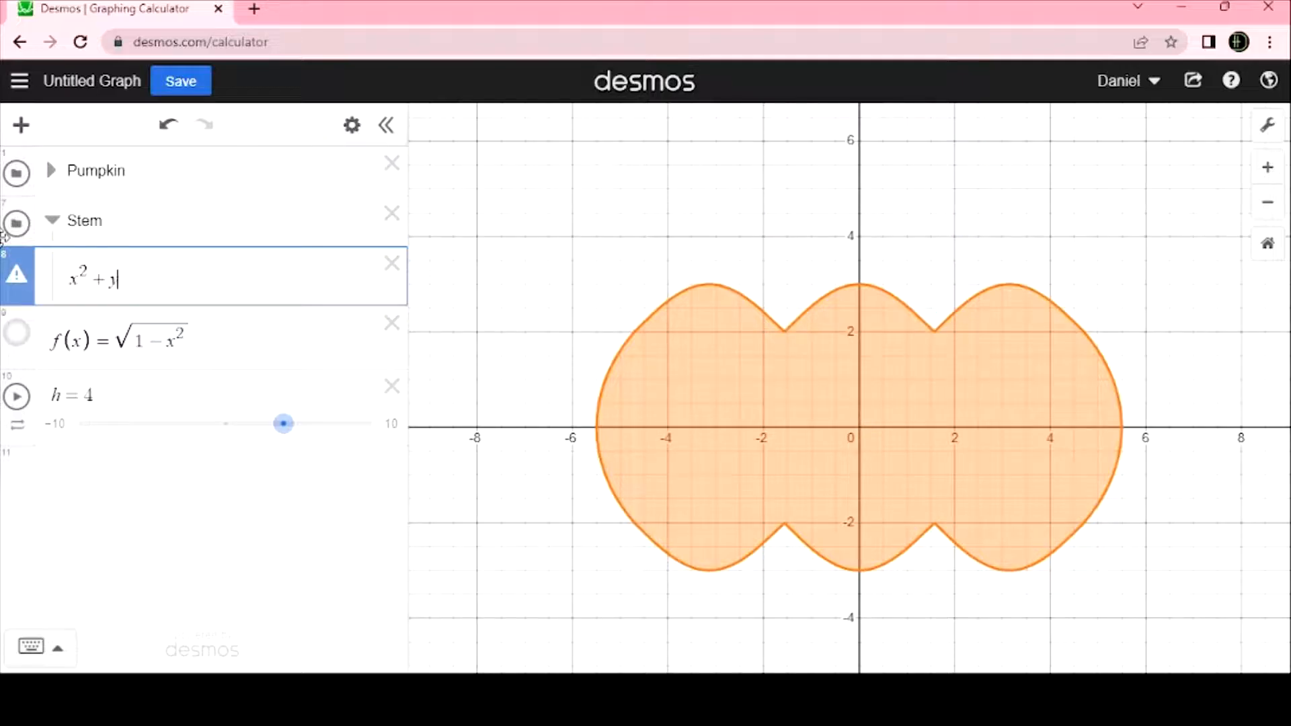
text(^2=1)
Change the plus sign before y² to a minus so the equation is the hyperbola x² − y² = 1
key(Left)
key(Left)
key(Left)
key(Left)
key(Left)
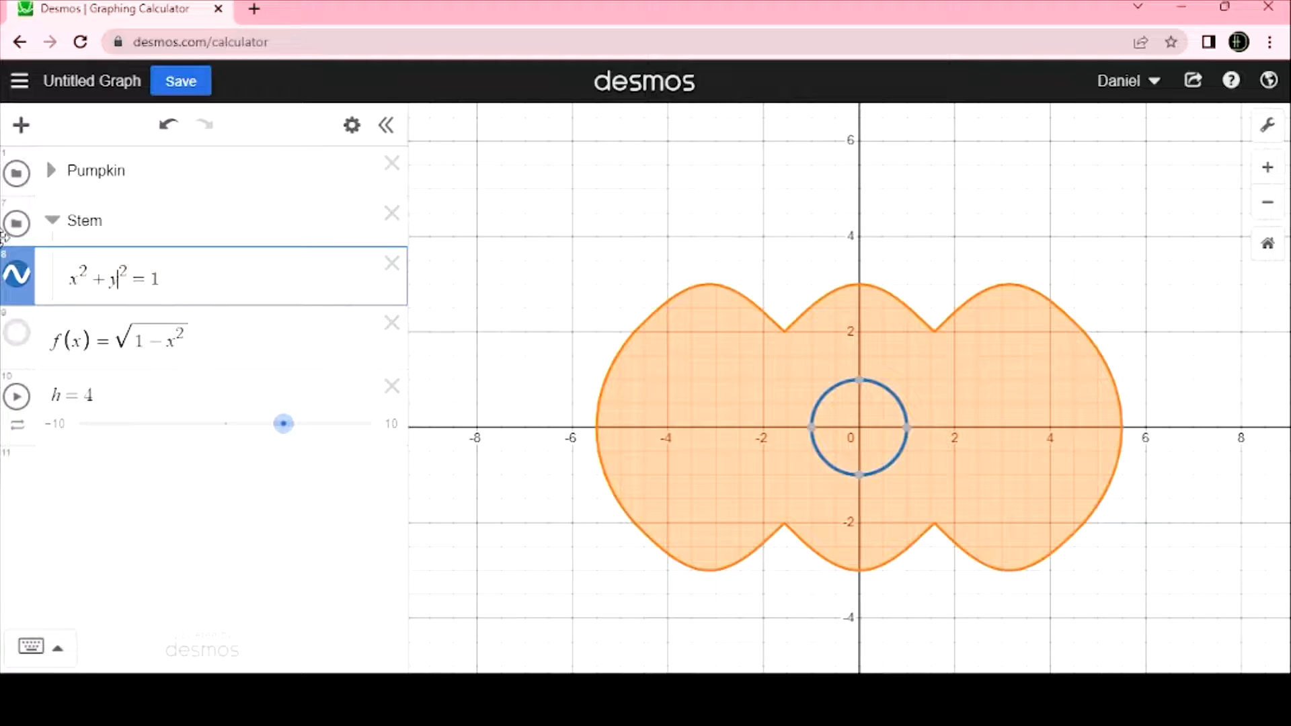
key(Left)
key(BackSpace)
text(-)
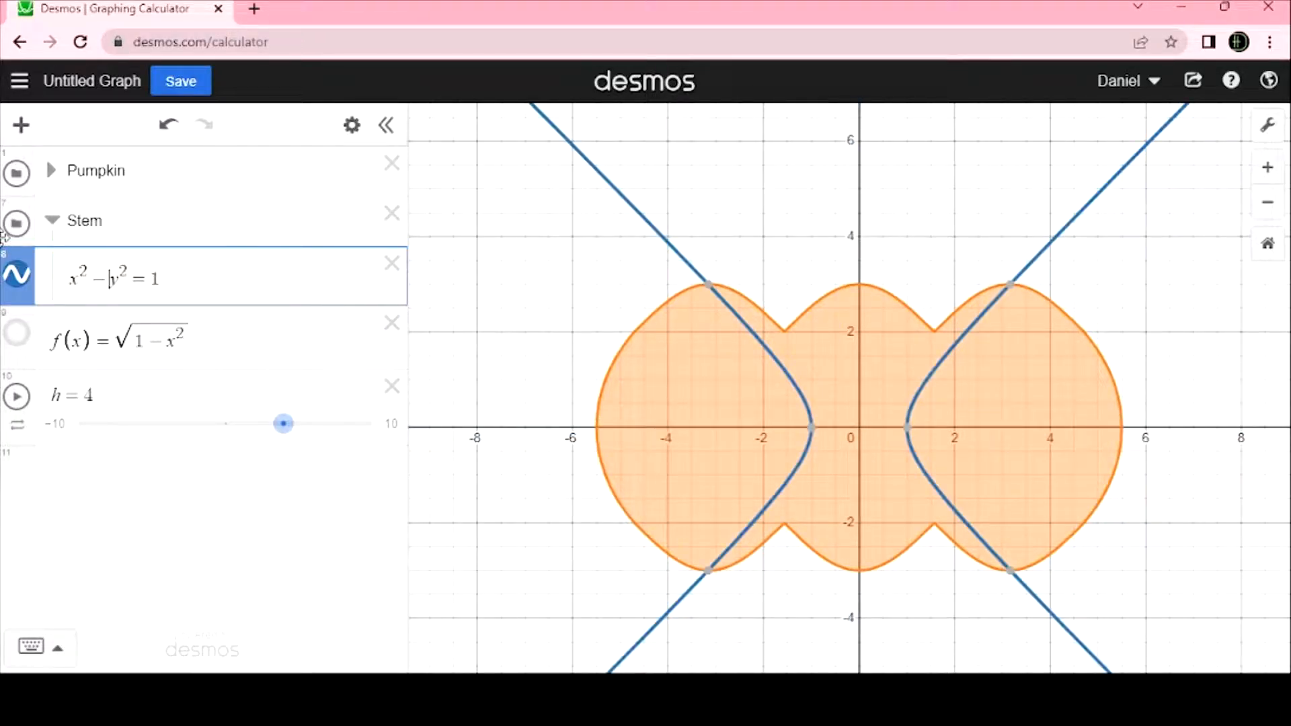
Rearrange the hyperbola equation by moving x² to the other side, giving −y² = 1 − x²
key(Left)
key(BackSpace)
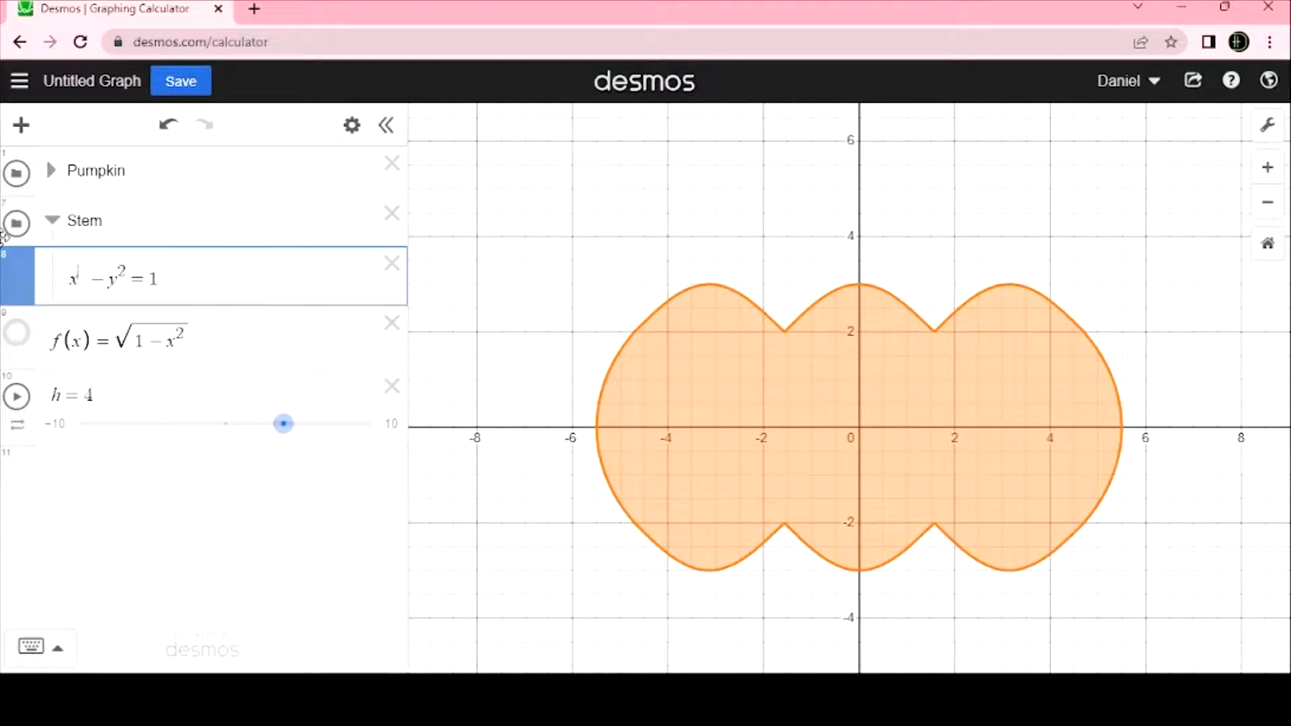
key(BackSpace)
key(BackSpace)
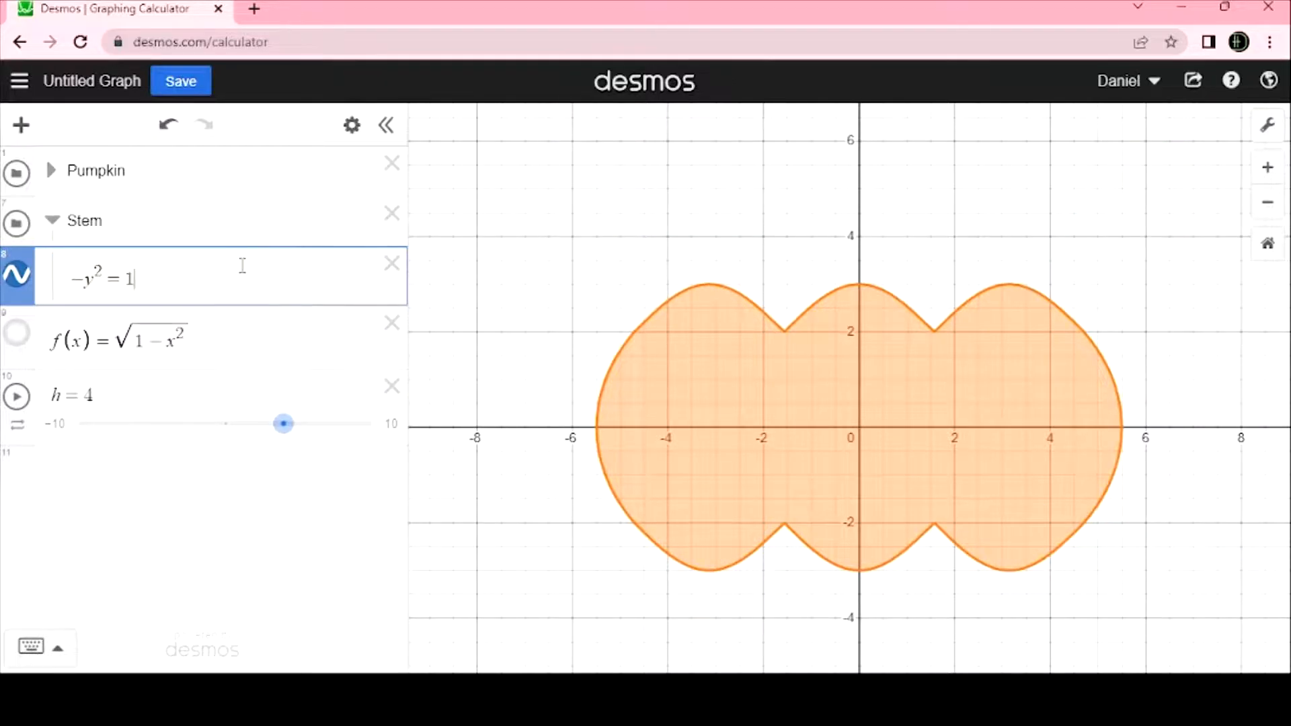
text(- x^2)
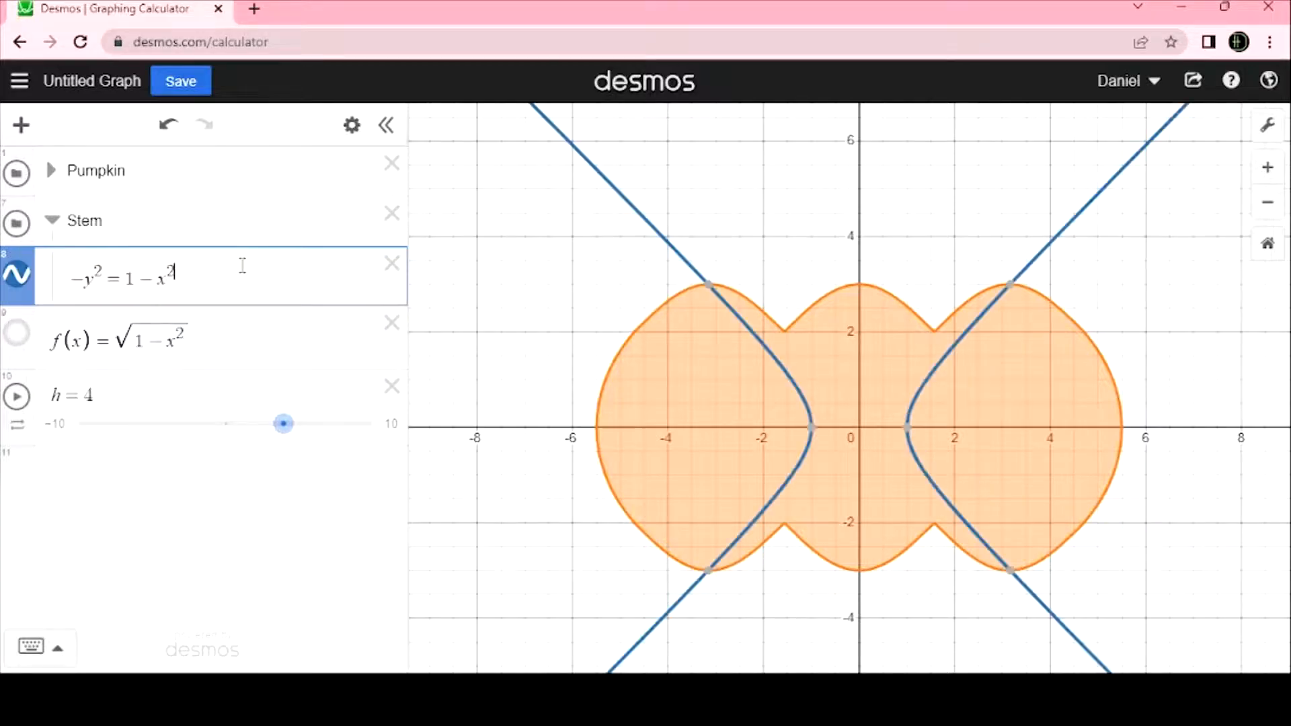
Flip the signs on the right-hand side of the hyperbola equation to −1 + x²
key(Left)
key(Left)
key(Left)
key(Left)
key(Left)
text(-)
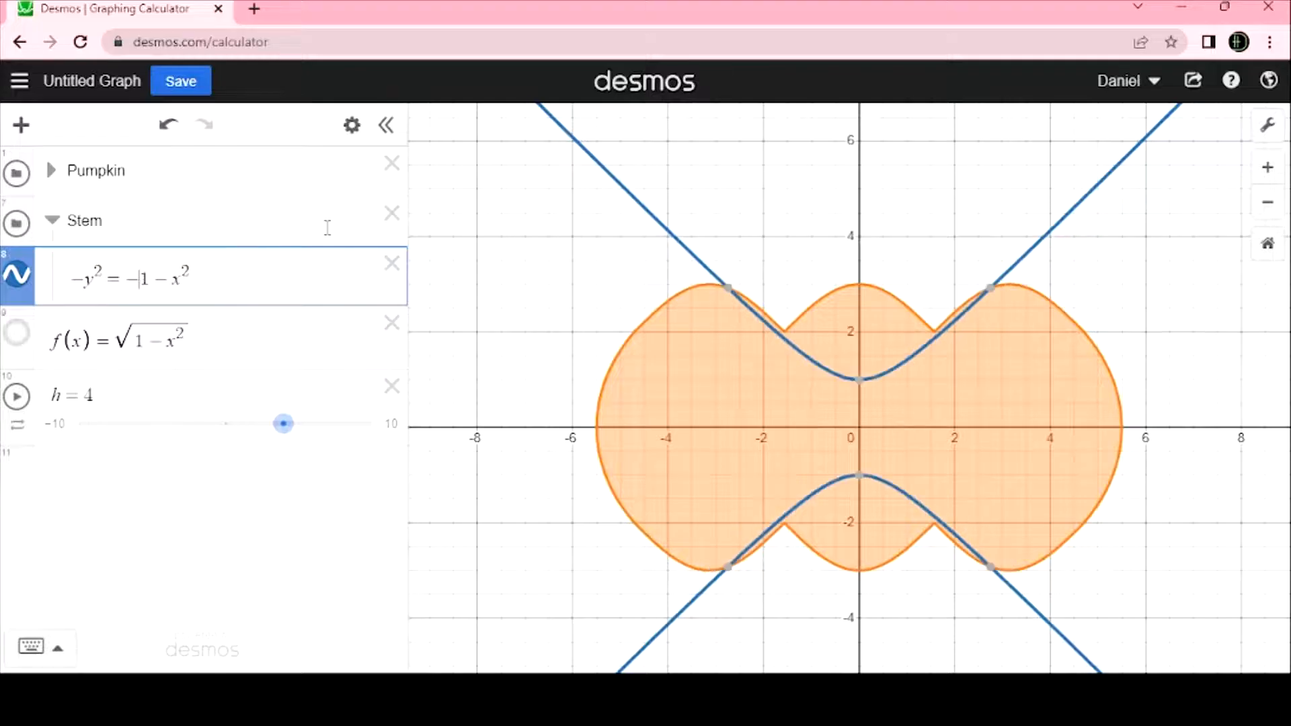
key(Right)
key(Right)
key(Right)
key(Left)
key(BackSpace)
text(+)
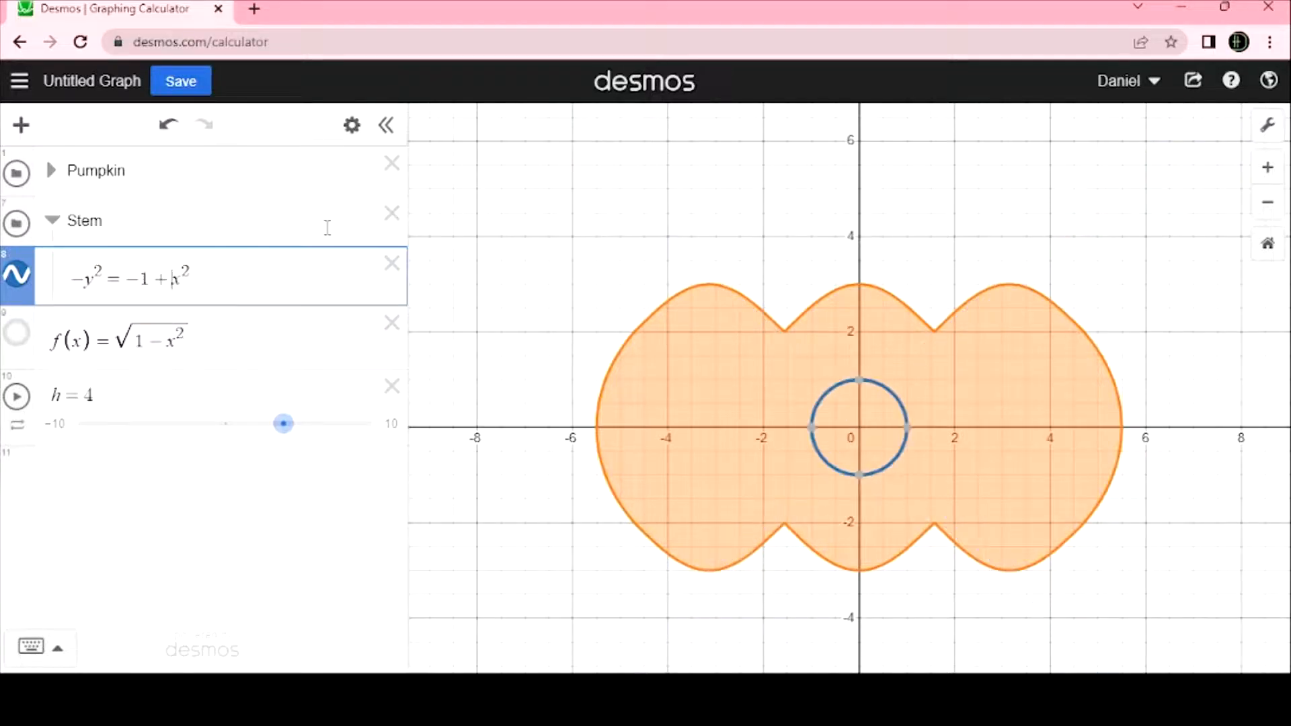
Remove the minus sign before y² and clear the whole equation from the Stem folder's expression
click(88, 276)
key(BackSpace)
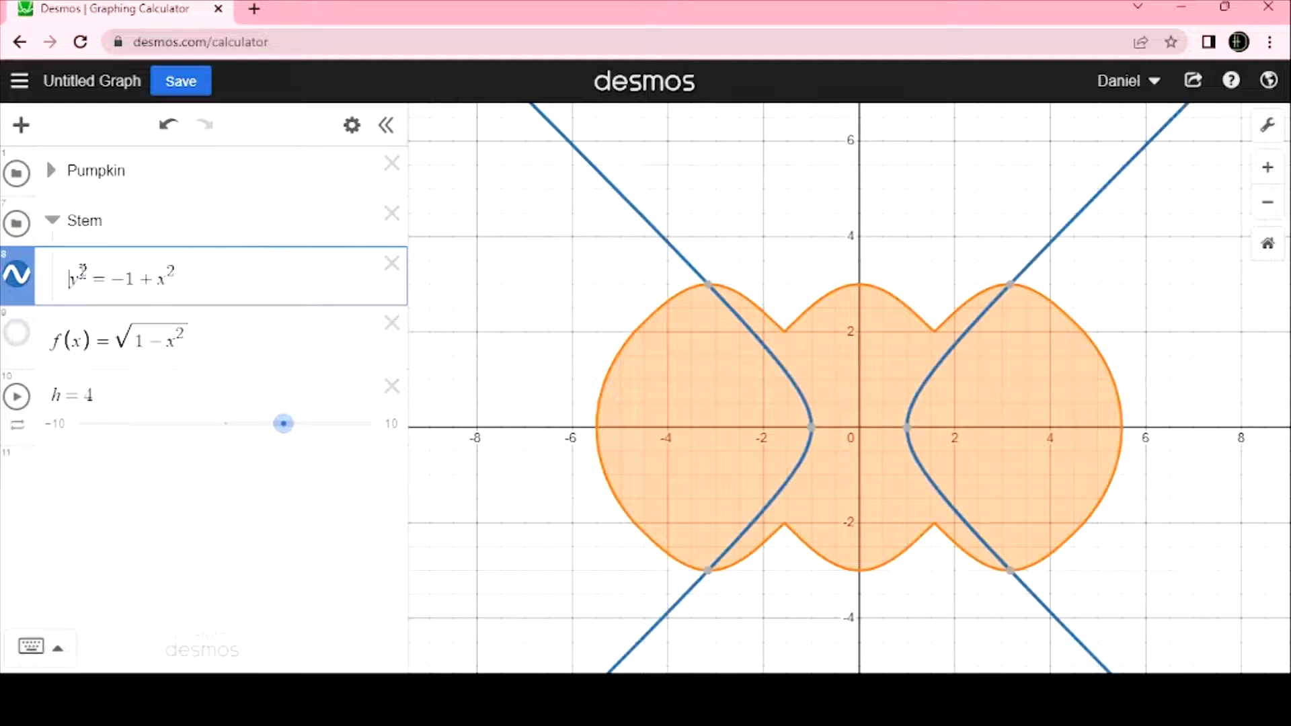
drag(208, 283, 131, 284)
click(121, 284)
drag(205, 288, 116, 291)
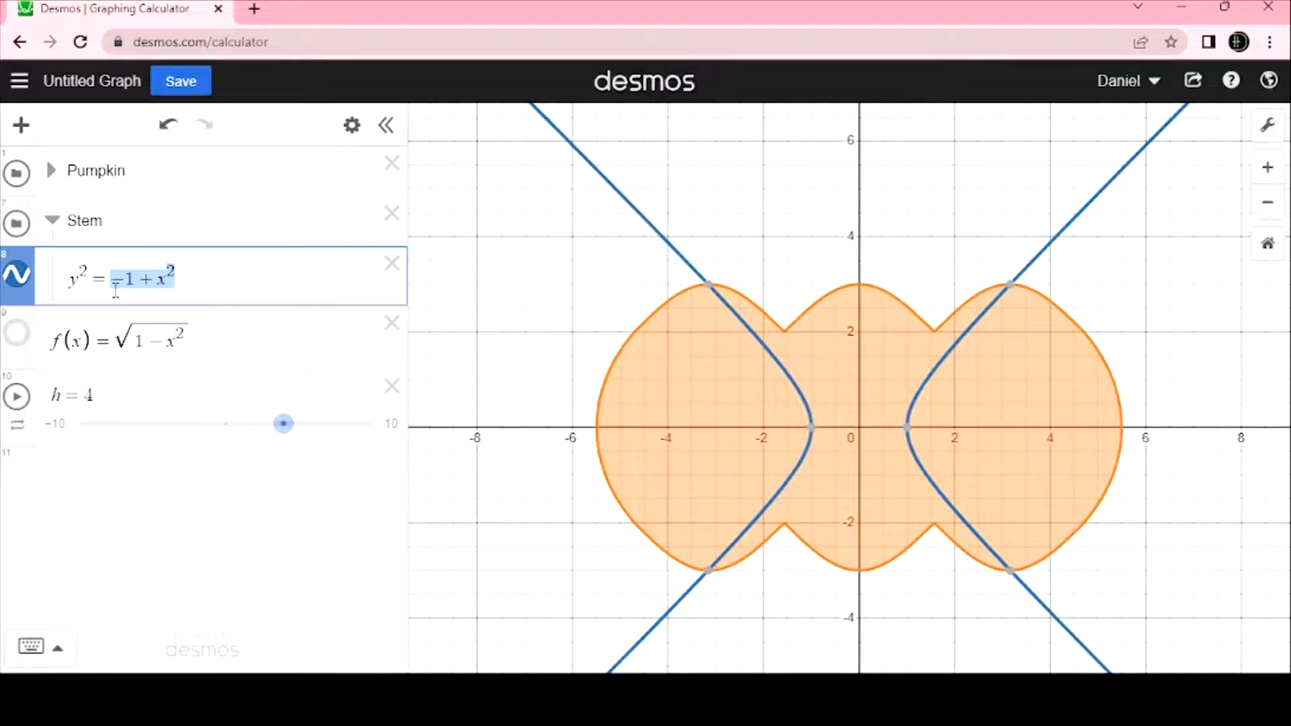
key(BackSpace)
key(BackSpace)
key(BackSpace)
key(BackSpace)
key(BackSpace)
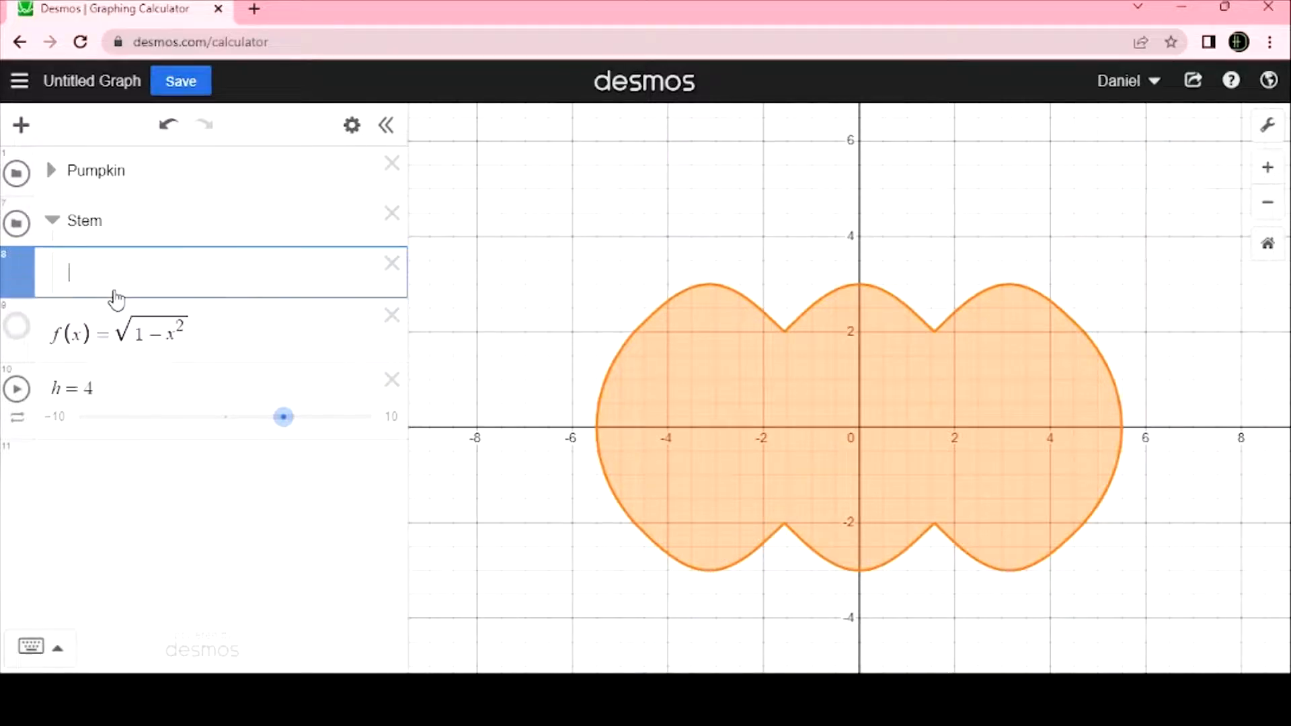
Enter y = √(−1 + x²) in the Stem folder's expression for the upper half of the hyperbola
text(xqrt)
key(BackSpace)
key(BackSpace)
key(BackSpace)
key(BackSpace)
text(y=)
text(sqrt-1+x^2)
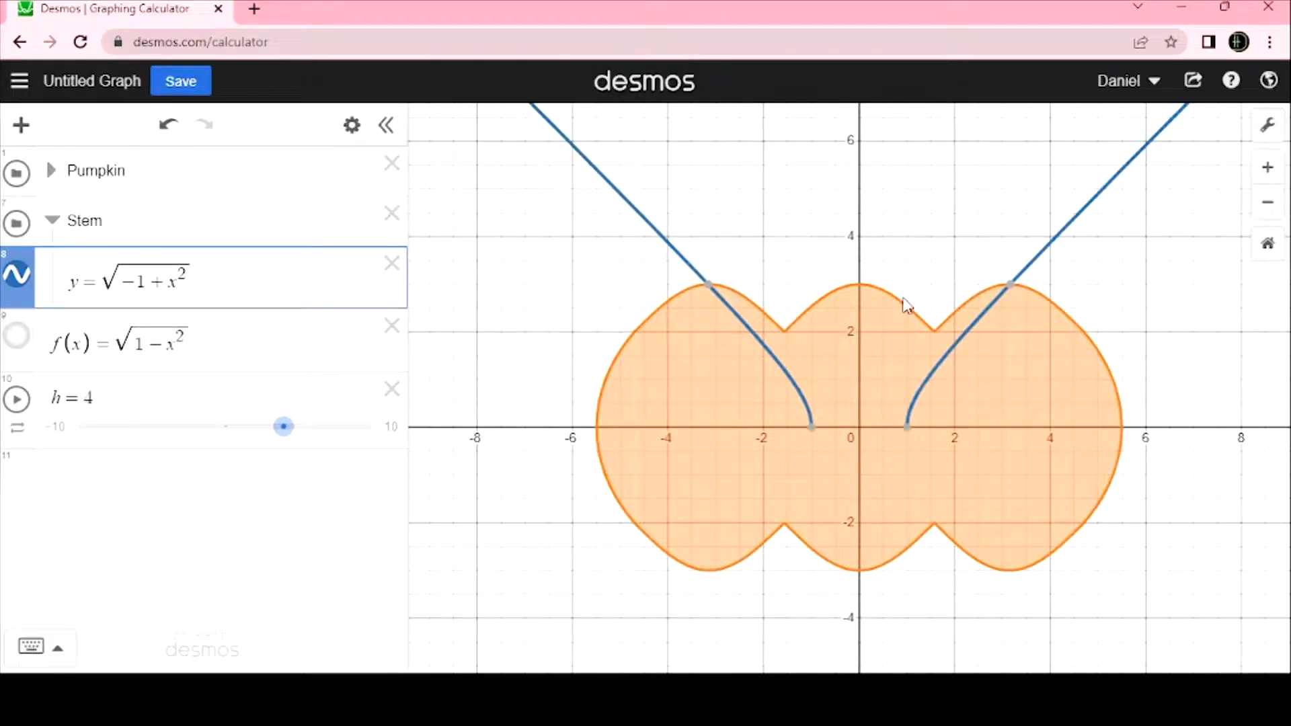
Replace x under the square root with (x + 0.25), keeping the square on the parentheses
key(Left)
key(Left)
key(BackSpace)
text(()
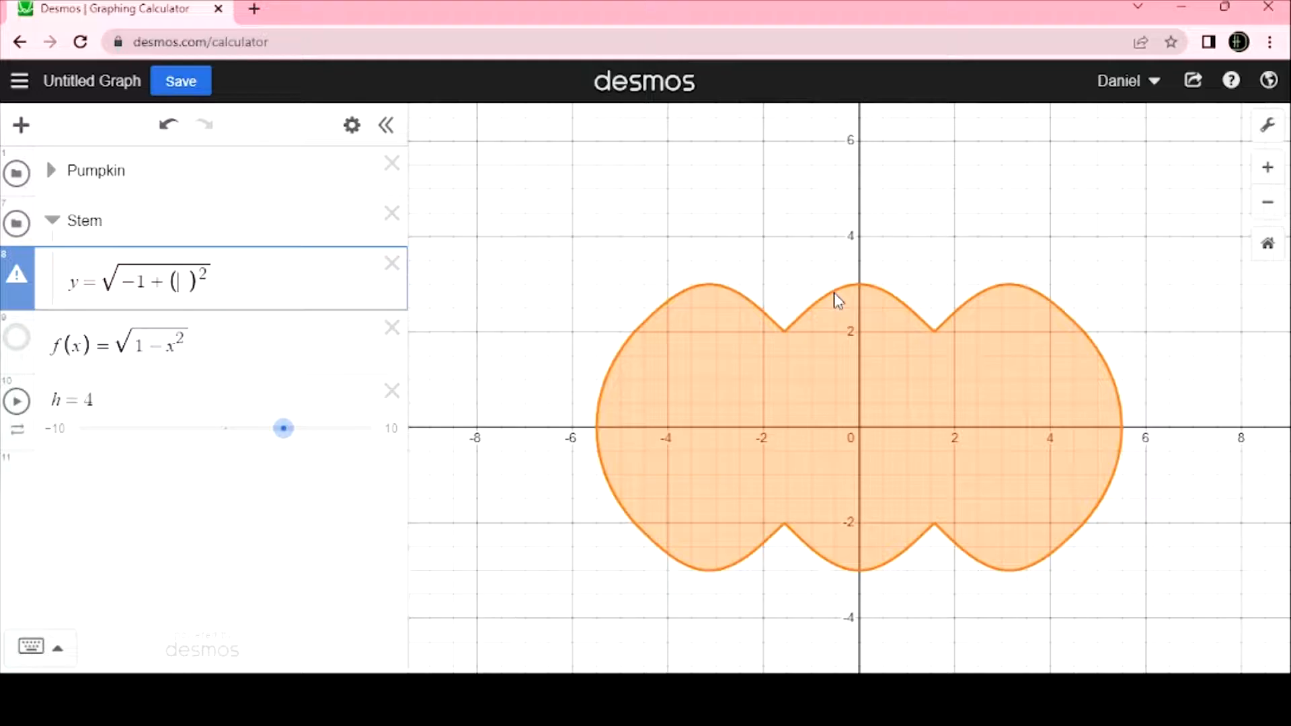
text(x + )
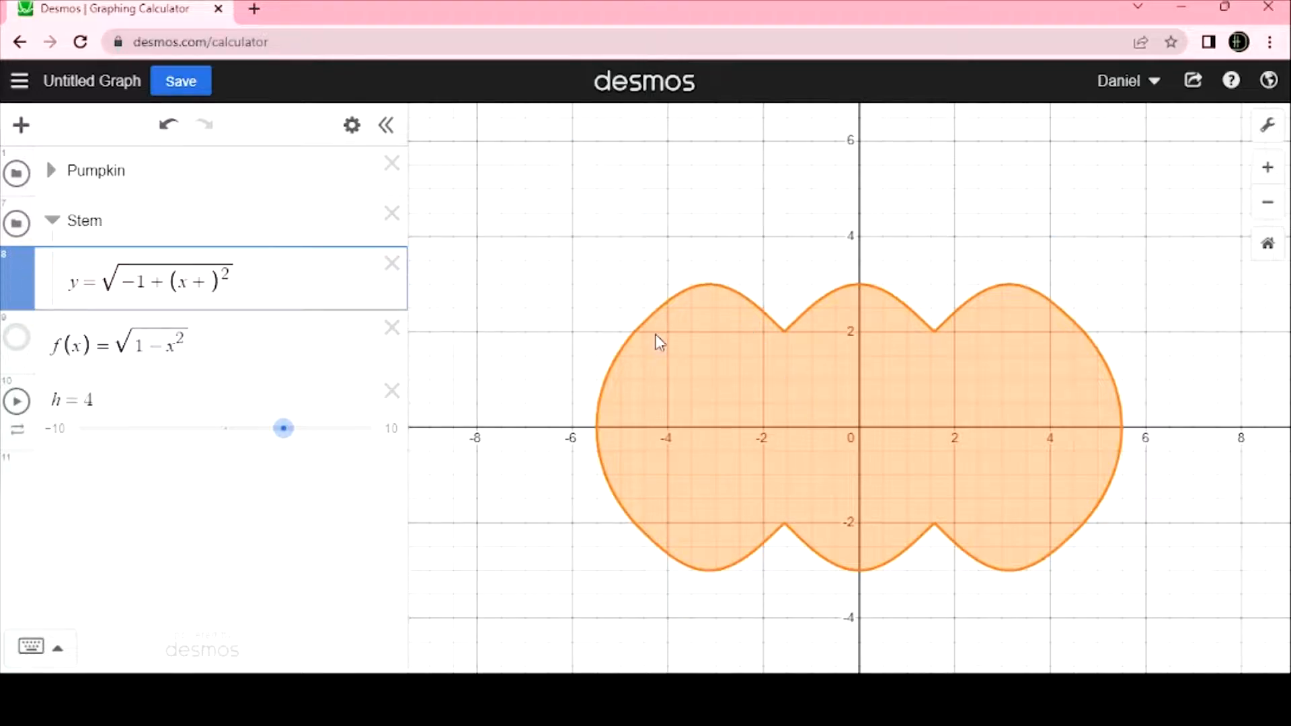
text(0.25)
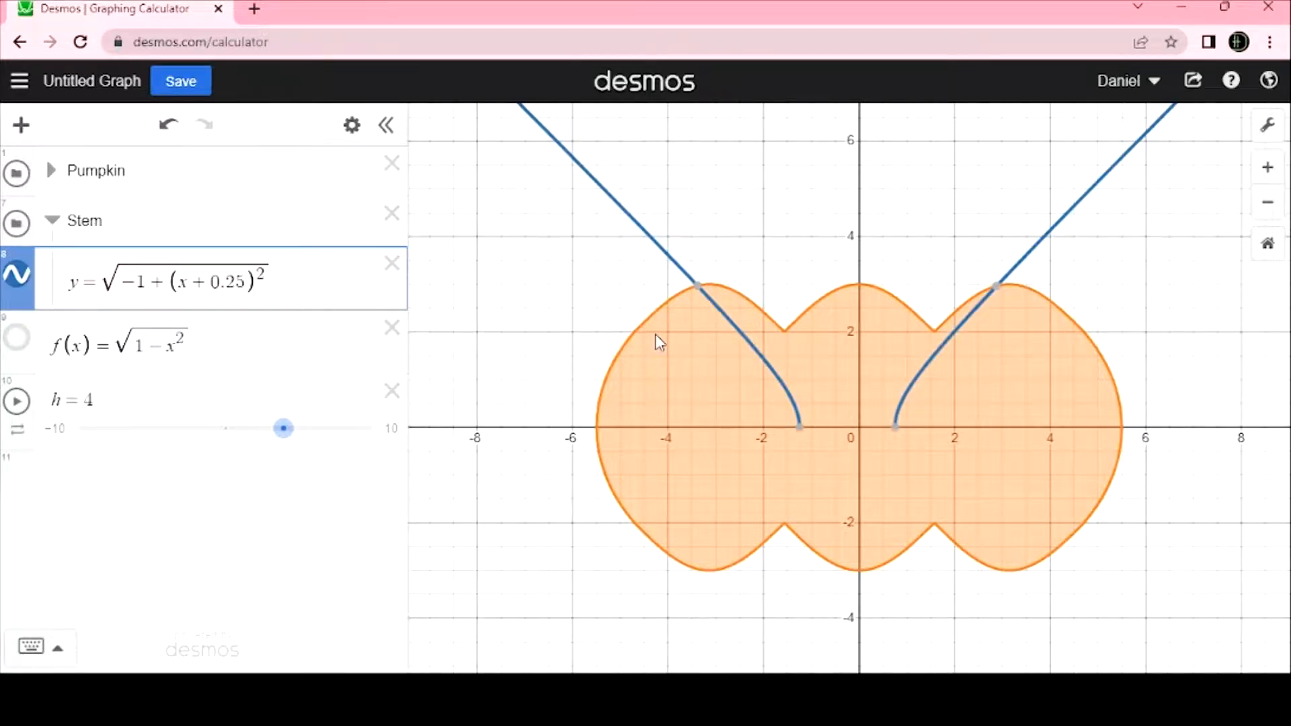
Change the horizontal shift in the stem equation's parentheses to x + 1.25
key(BackSpace)
key(BackSpace)
key(BackSpace)
key(BackSpace)
key(BackSpace)
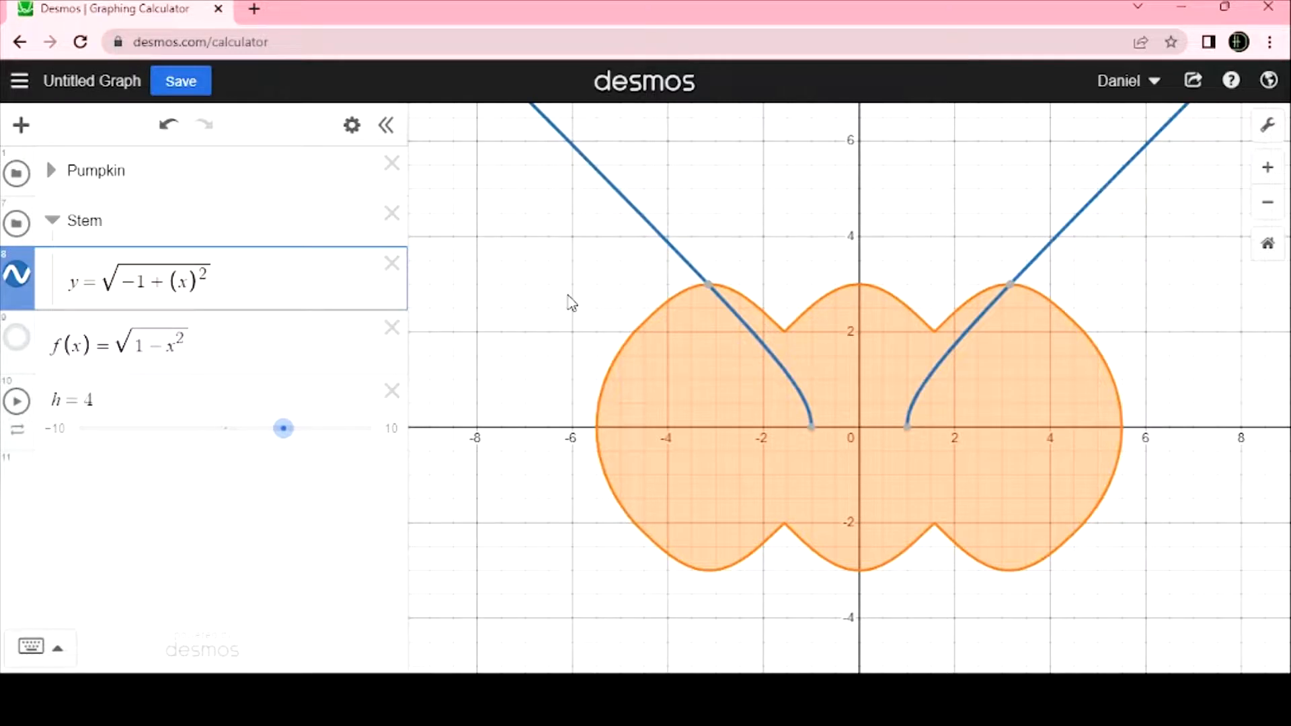
text(+ 1)
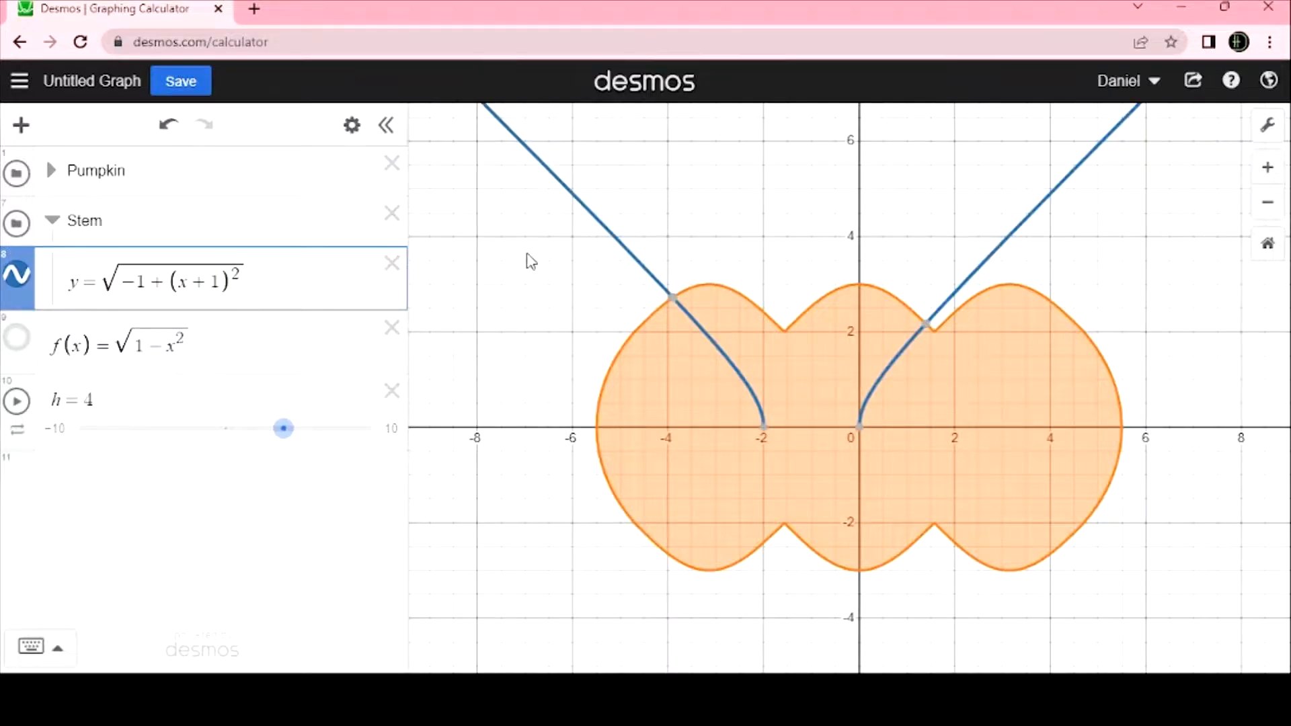
text(.25)
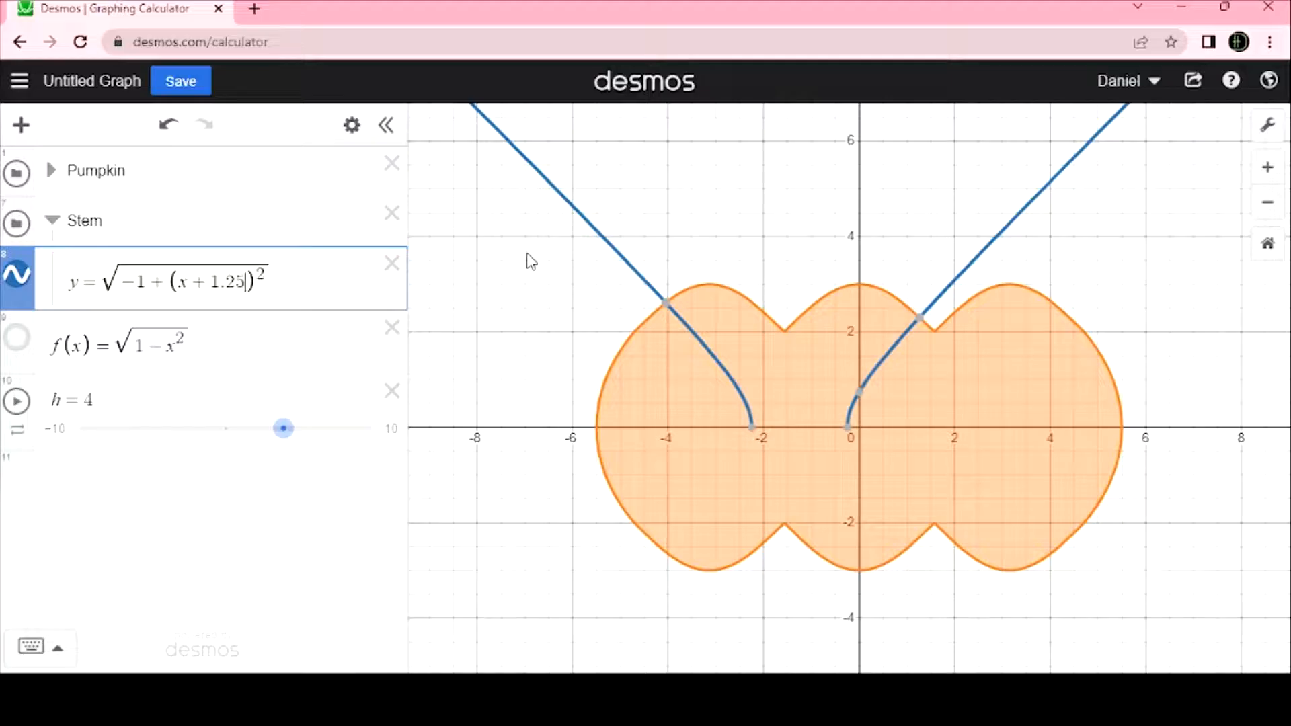
Check a point on the pumpkin's middle arch, add 2.878 to the stem equation and set its horizontal shift to x + 1.5
click(834, 293)
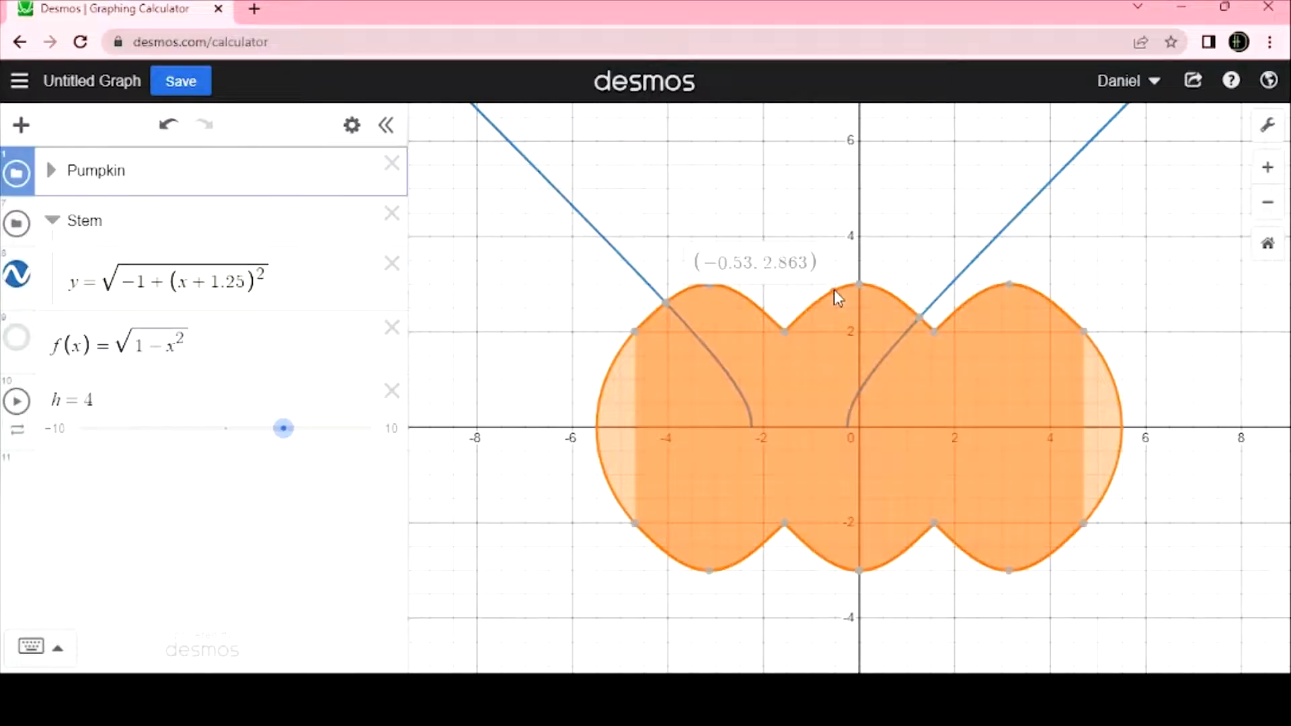
drag(833, 291, 836, 291)
click(304, 281)
text(+ )
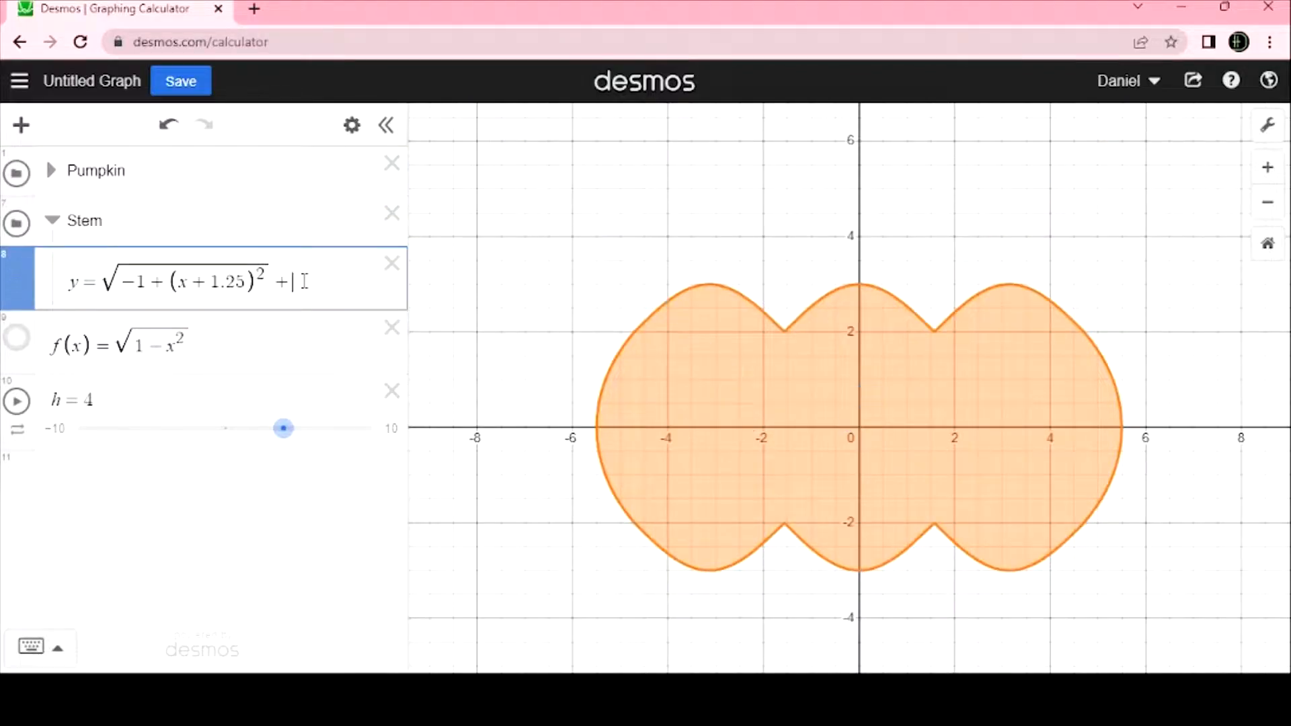
text(2)
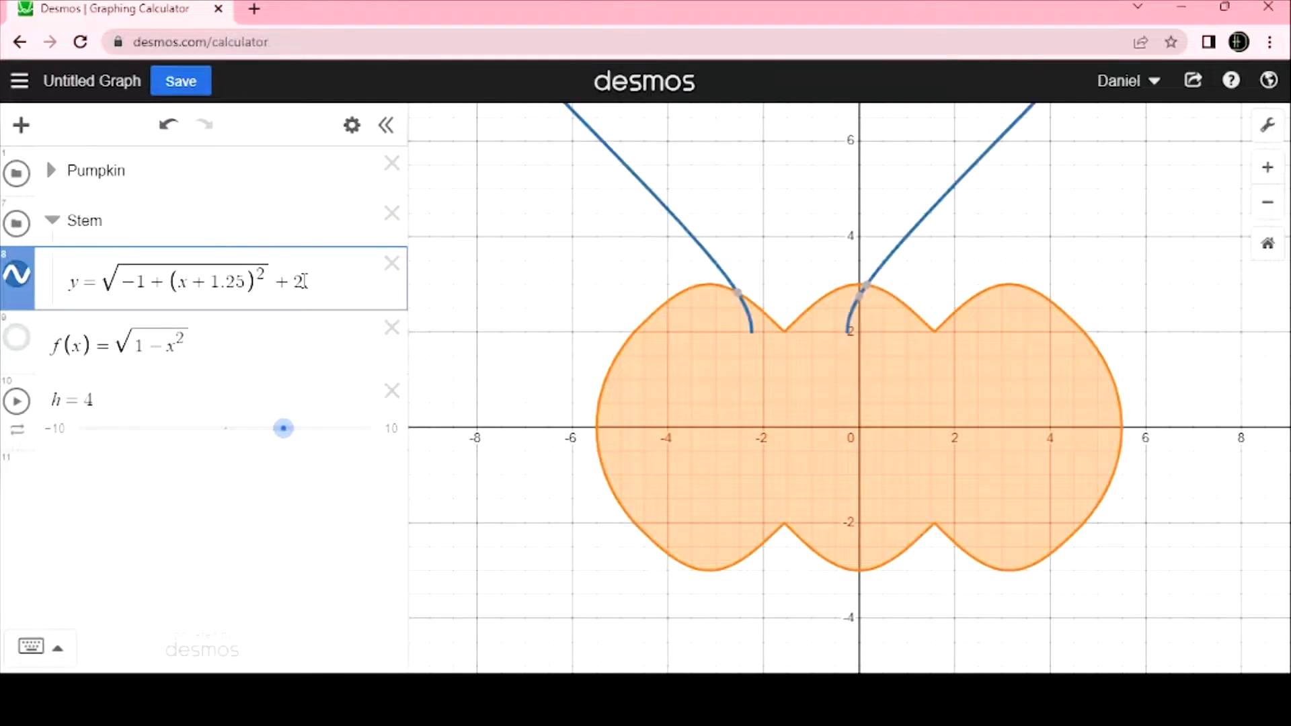
text(.878)
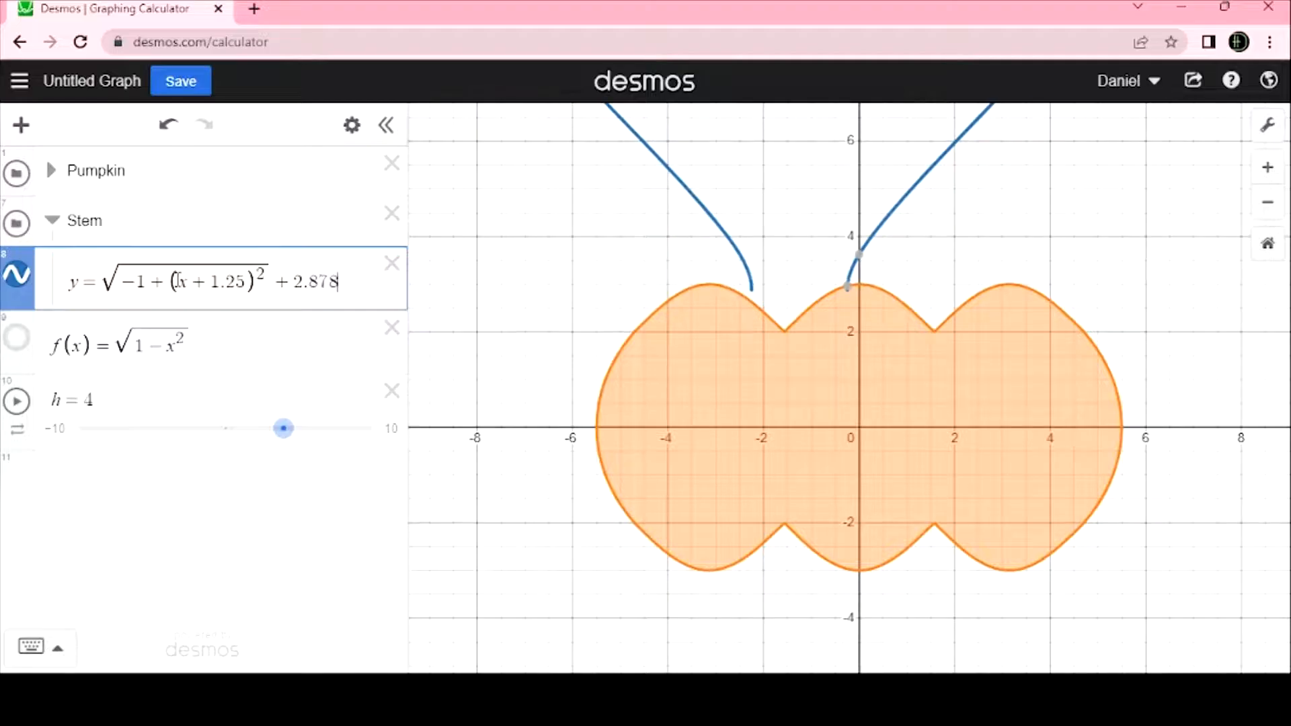
click(236, 283)
key(BackSpace)
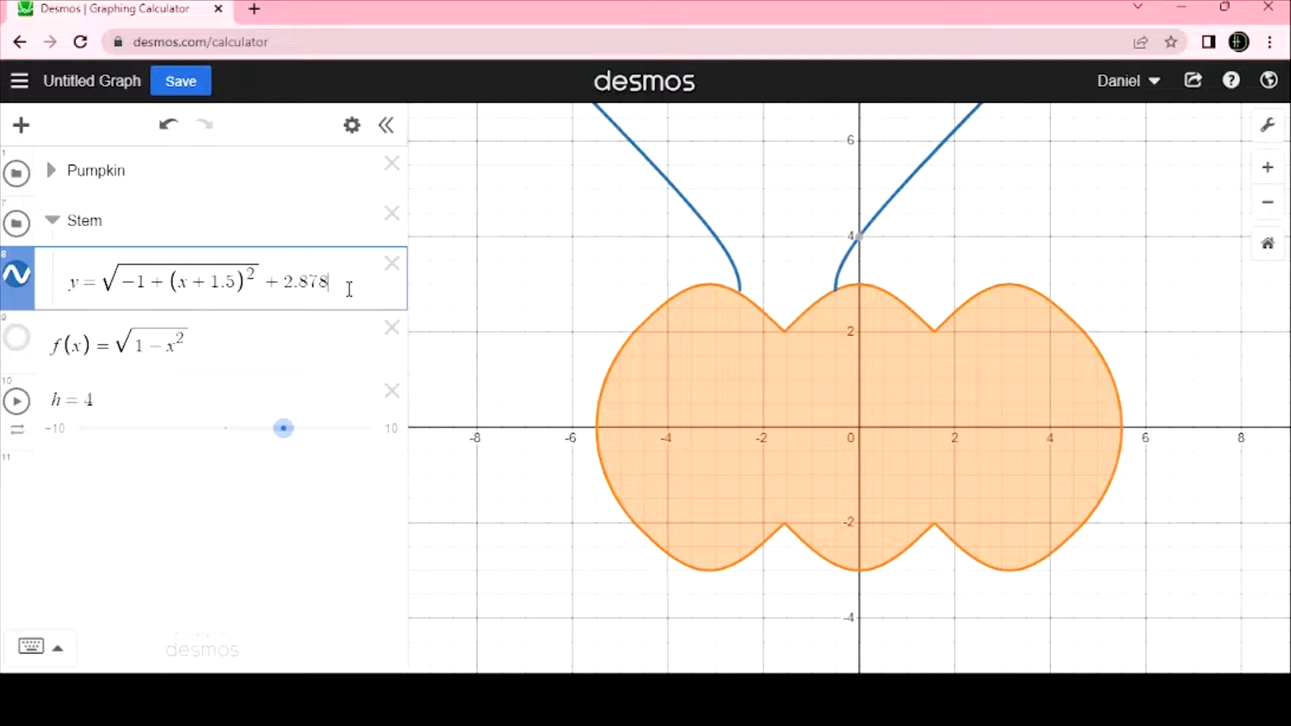
Copy the complete stem equation into a new expression directly below it in the Stem folder
drag(345, 286, 42, 288)
key(ctrl+c)
key(Return)
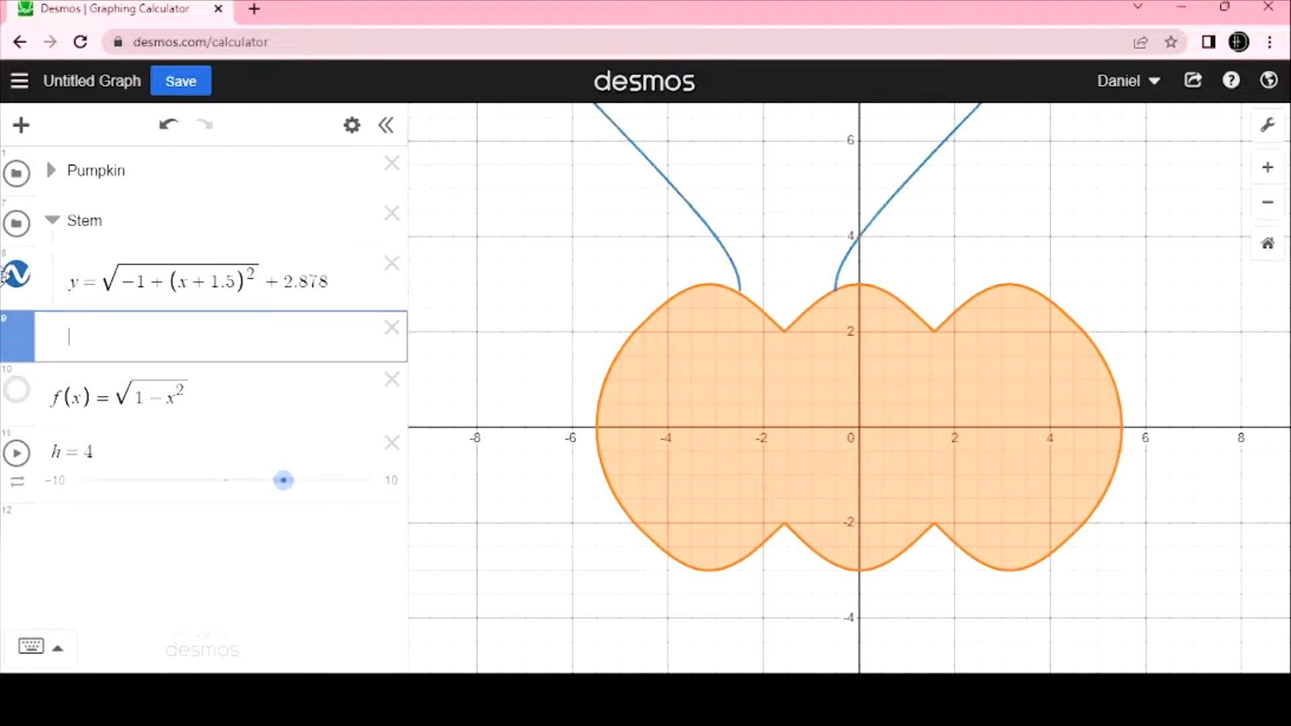
key(ctrl+v)
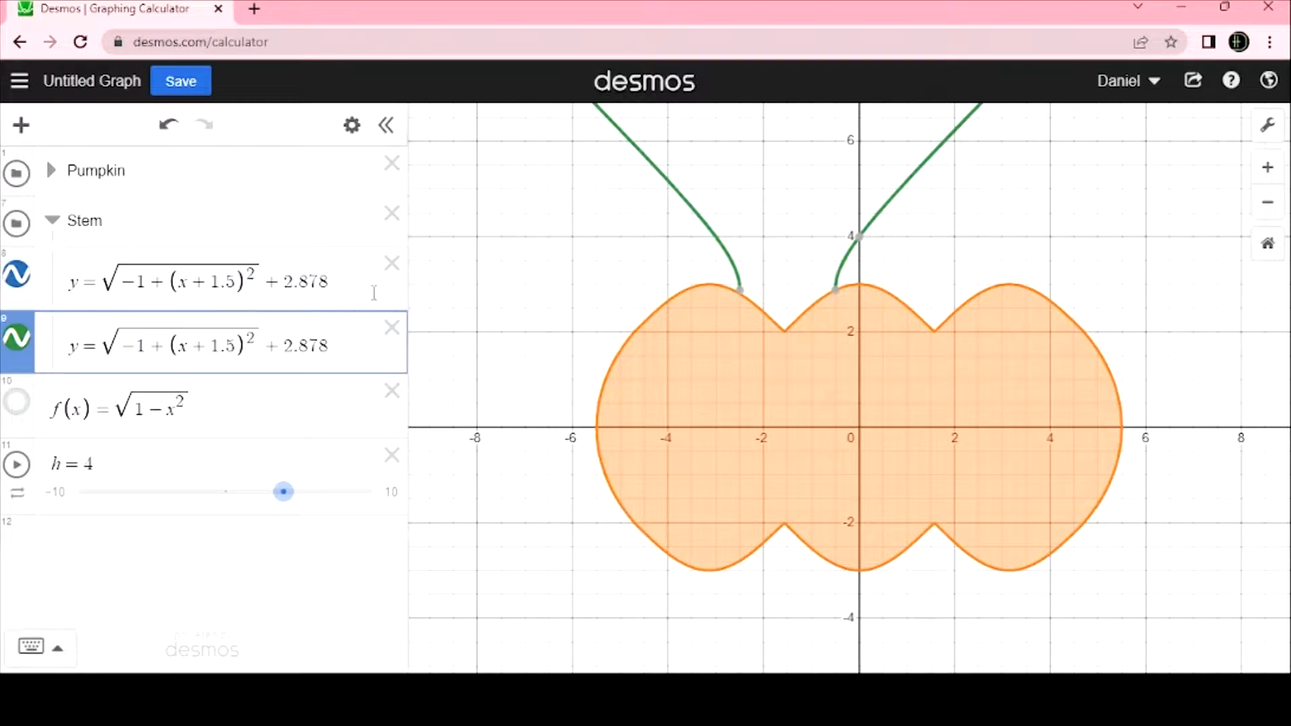
Restrict the first stem equation to x ≥ −1.5
click(351, 288)
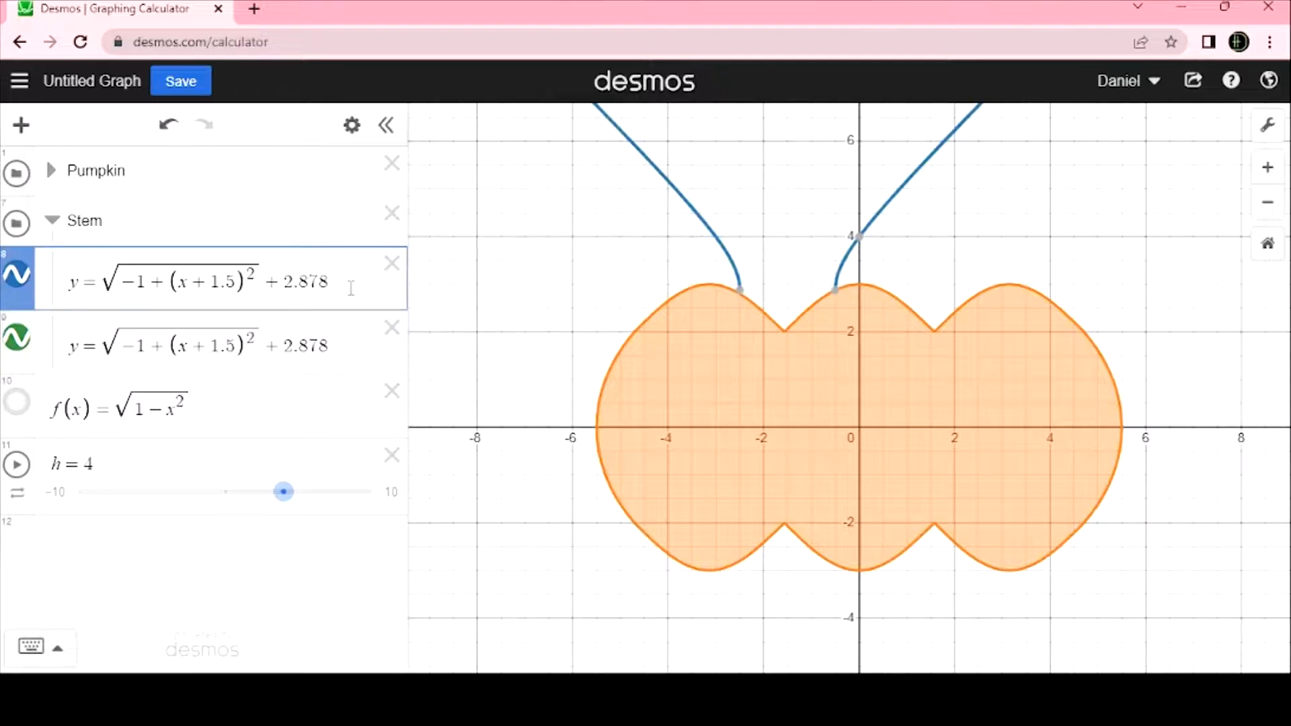
text({x<=)
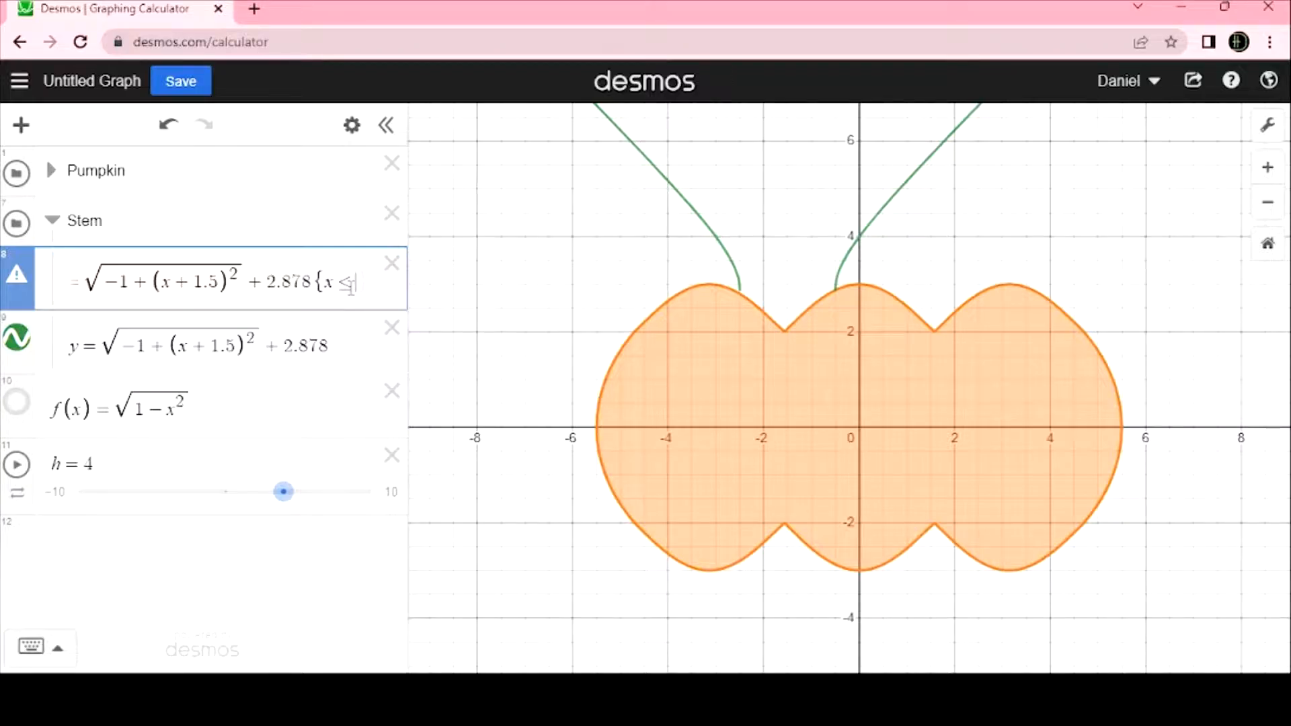
key(BackSpace)
text(>)
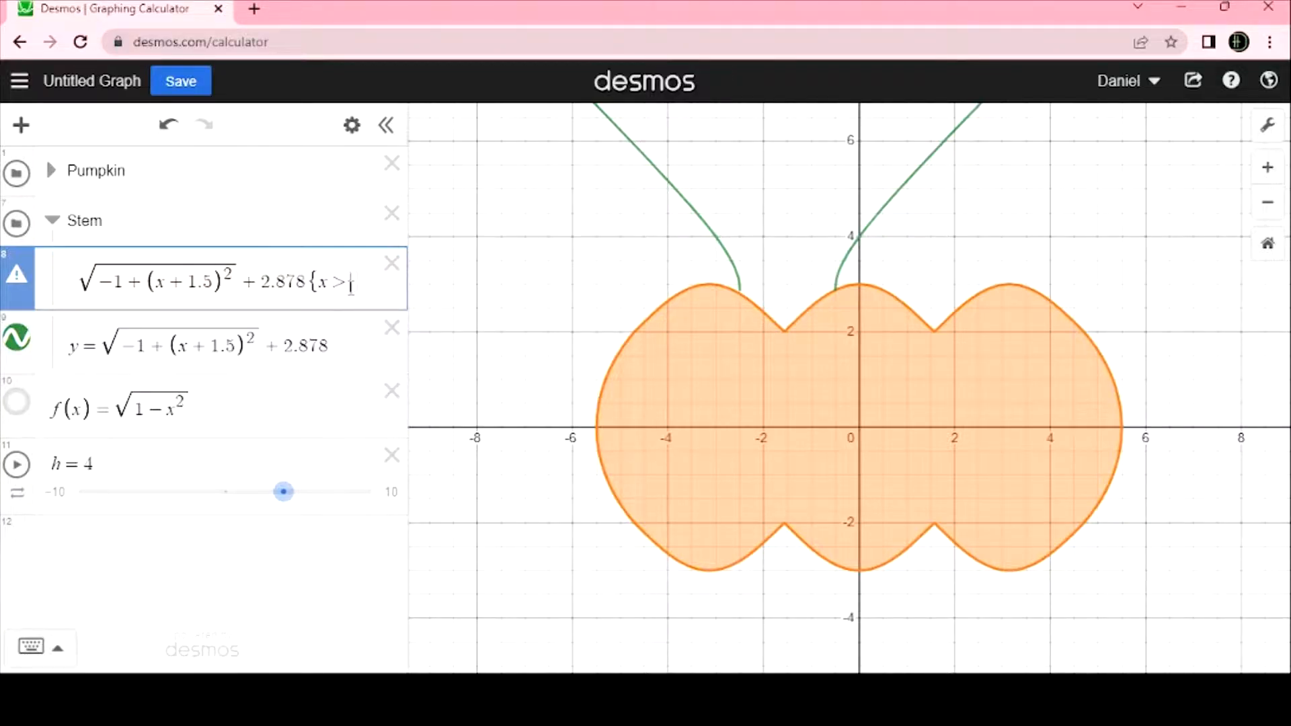
text(=)
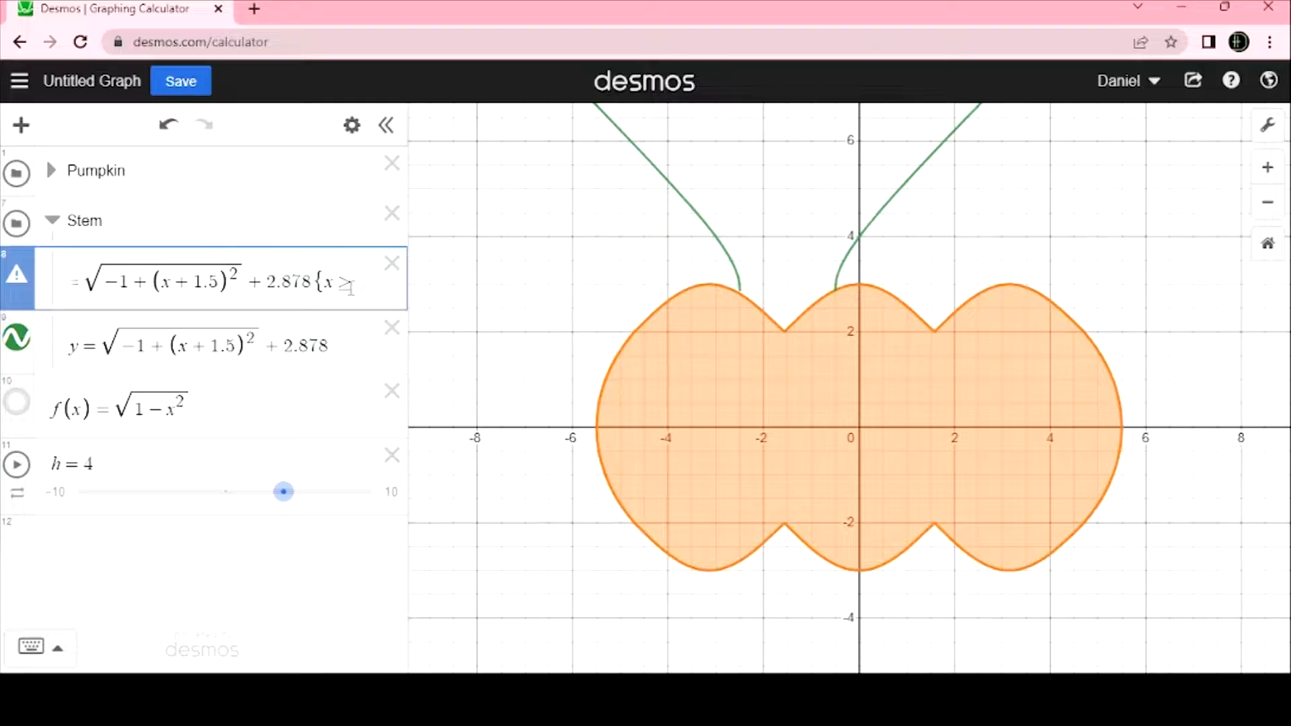
text(1.5)
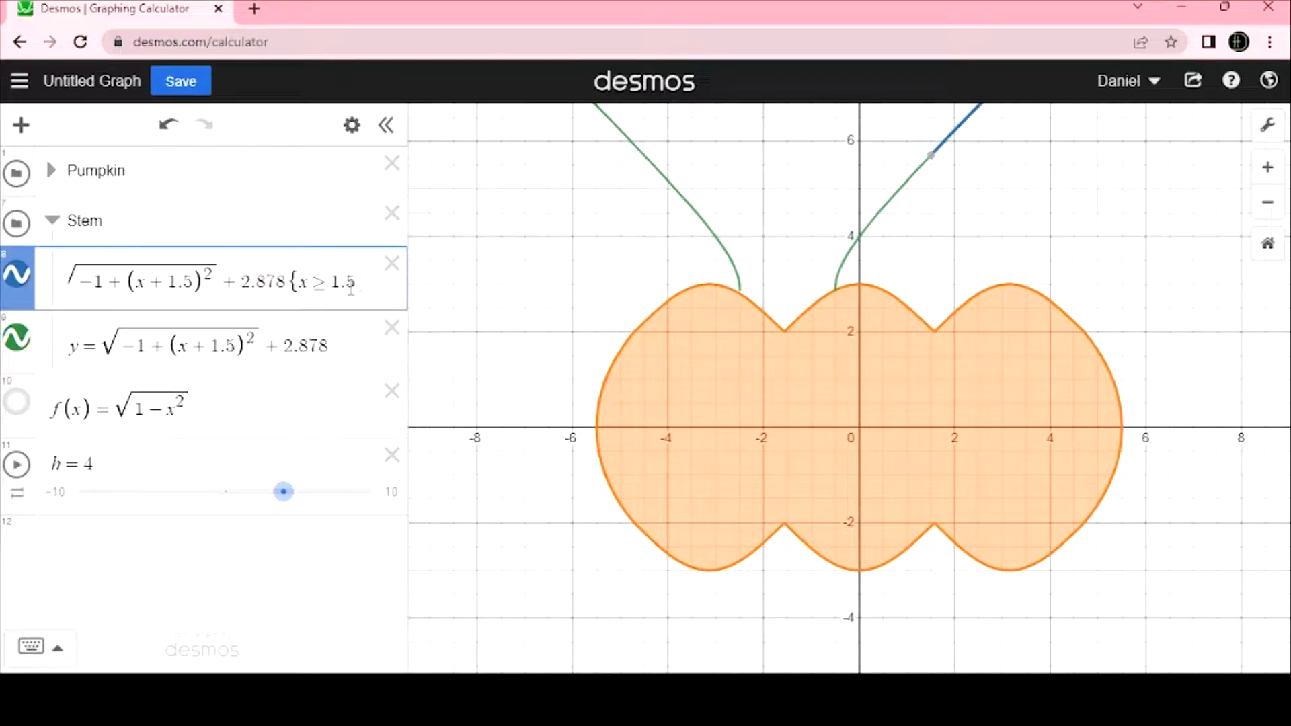
key(BackSpace)
key(BackSpace)
key(BackSpace)
text(-1)
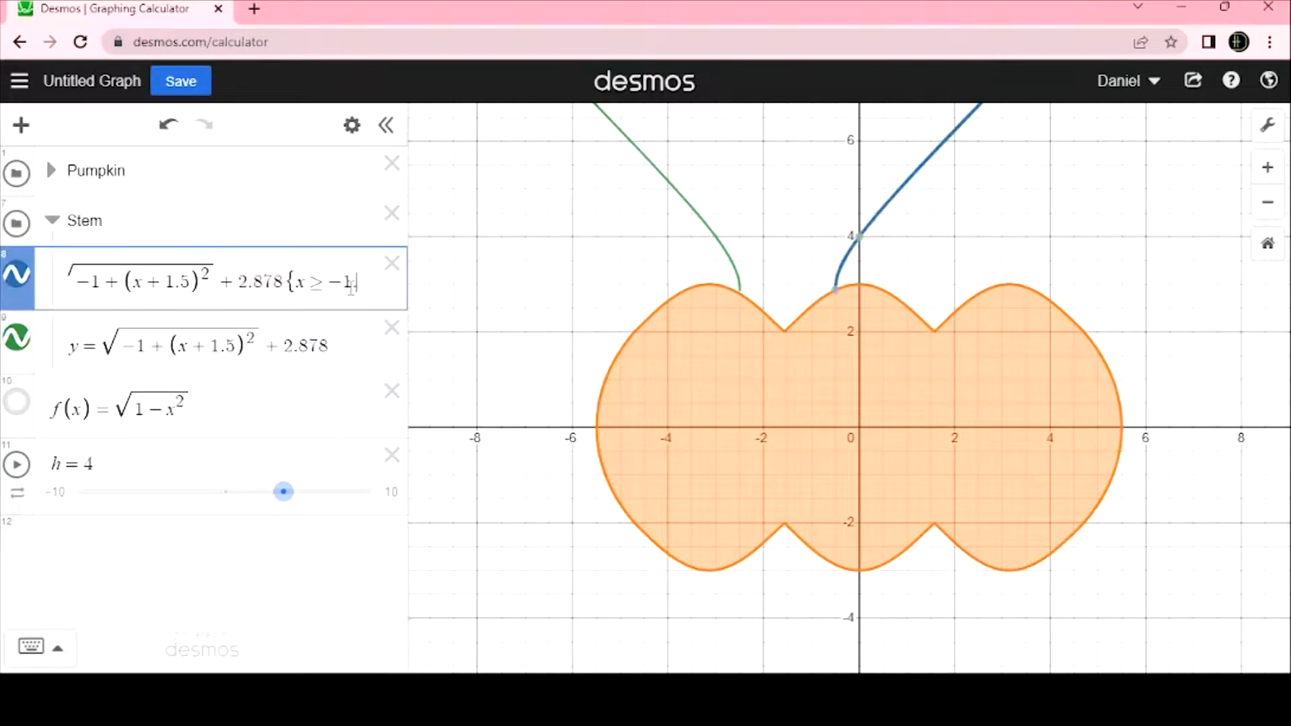
text(.5)
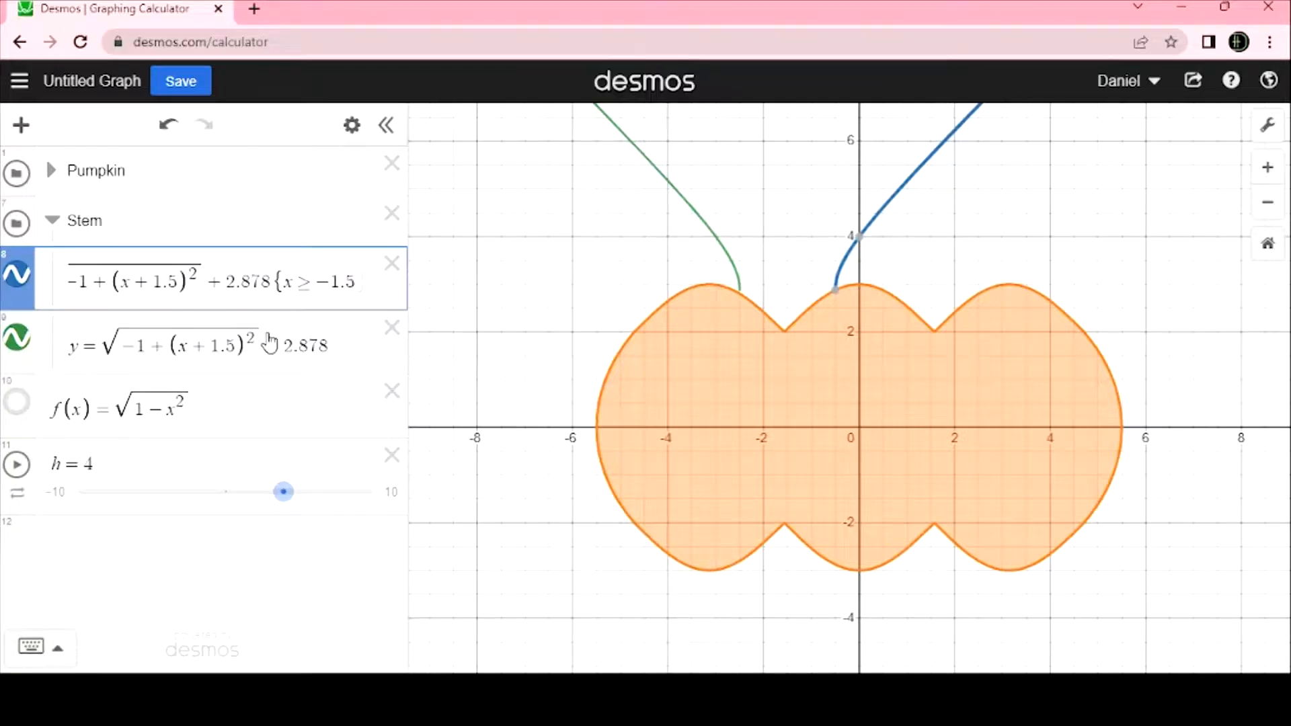
Try x − 1.5 in the copied stem equation's parentheses, and clear the shift so only x is left
click(203, 346)
key(BackSpace)
text(-)
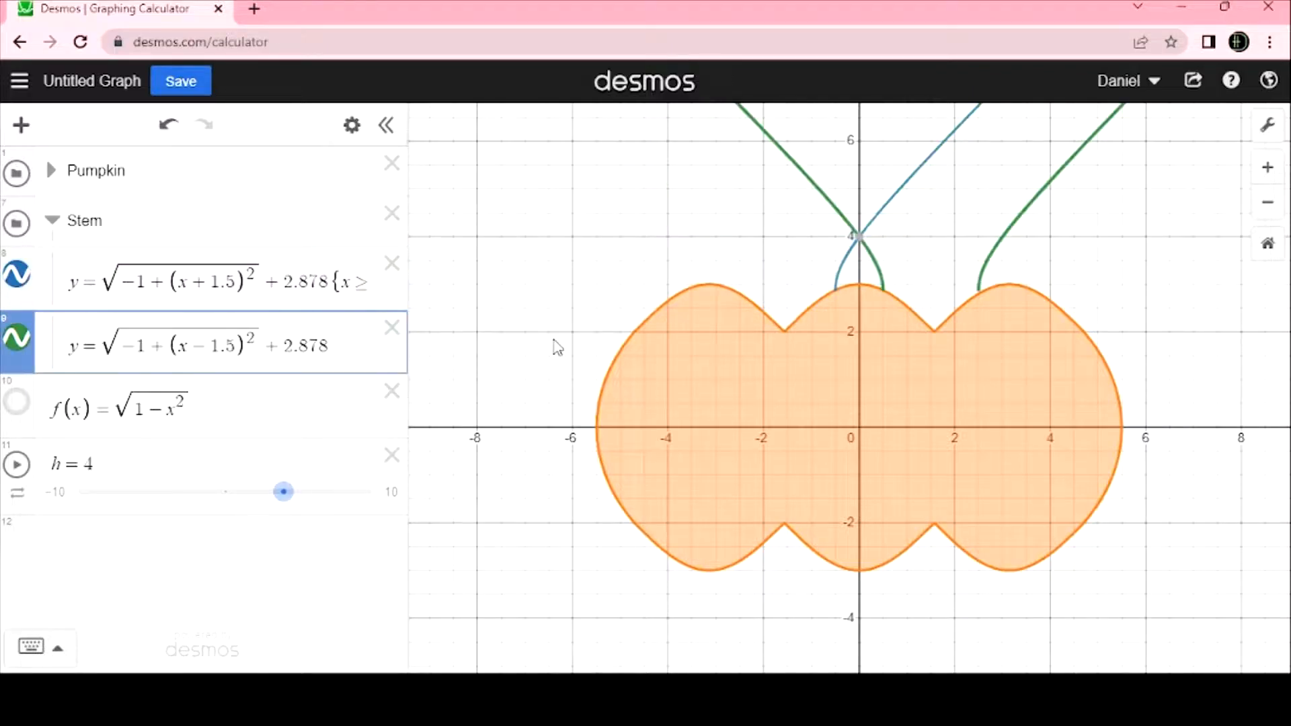
key(BackSpace)
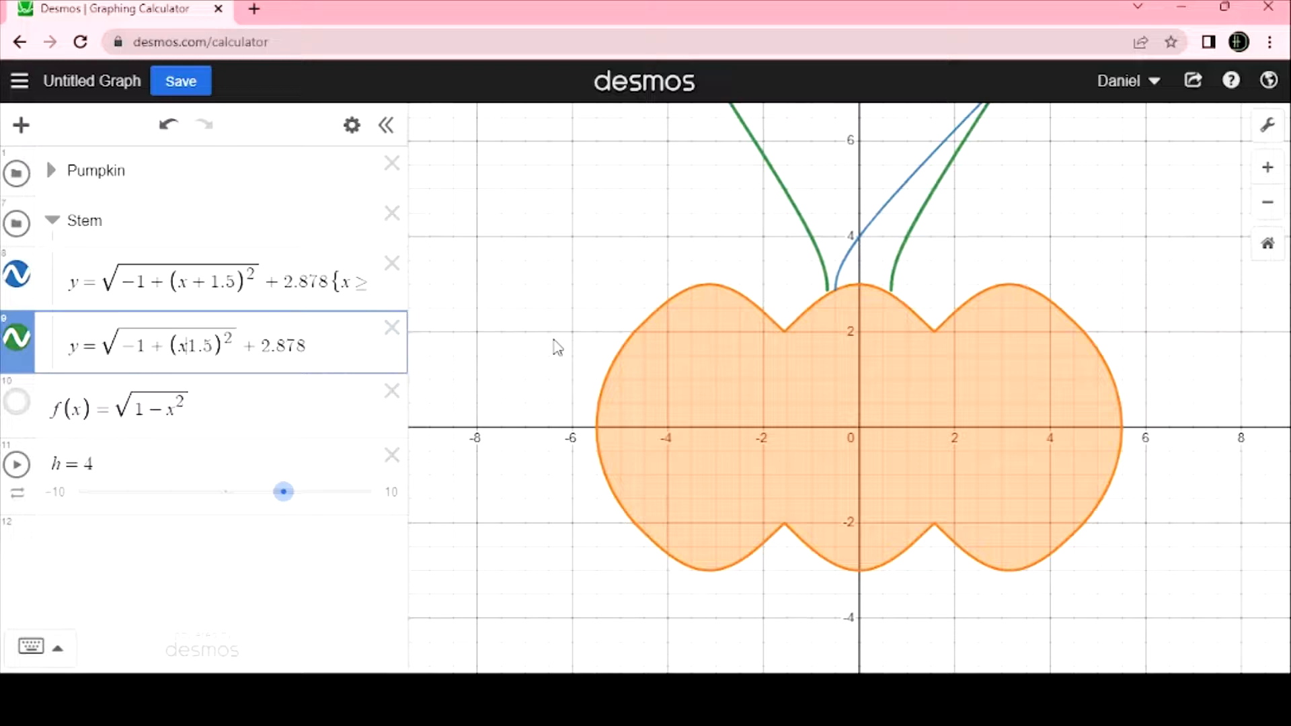
key(Delete)
key(Delete)
key(Delete)
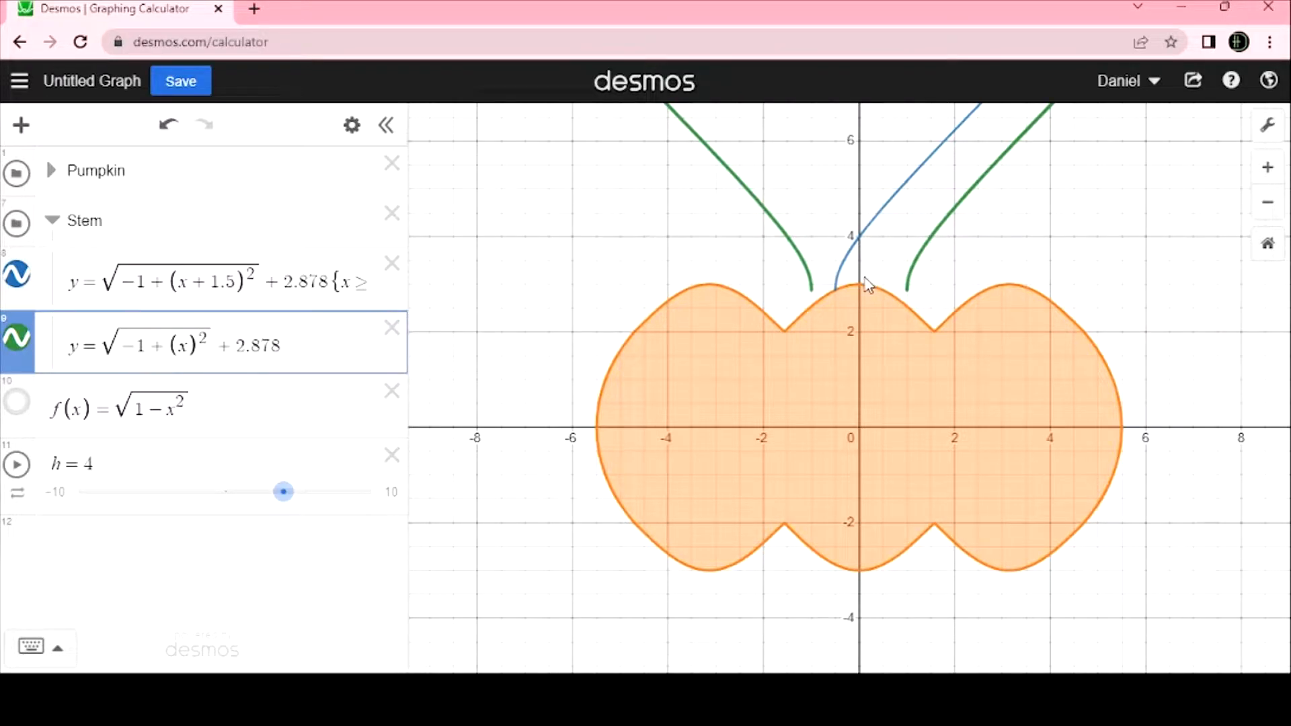
Try horizontal shifts of x + 1 and x − 0.5 in the copied stem equation, and remove them again
text(+1)
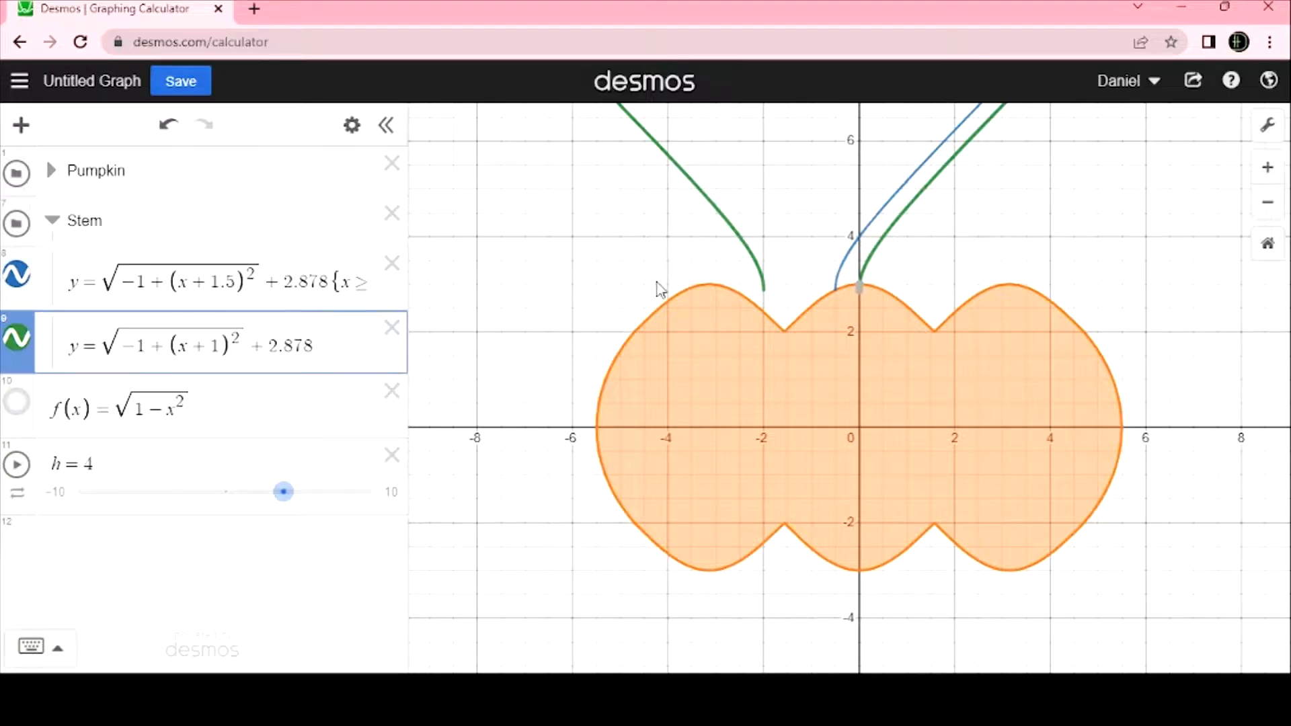
key(BackSpace)
key(BackSpace)
text(-0.5)
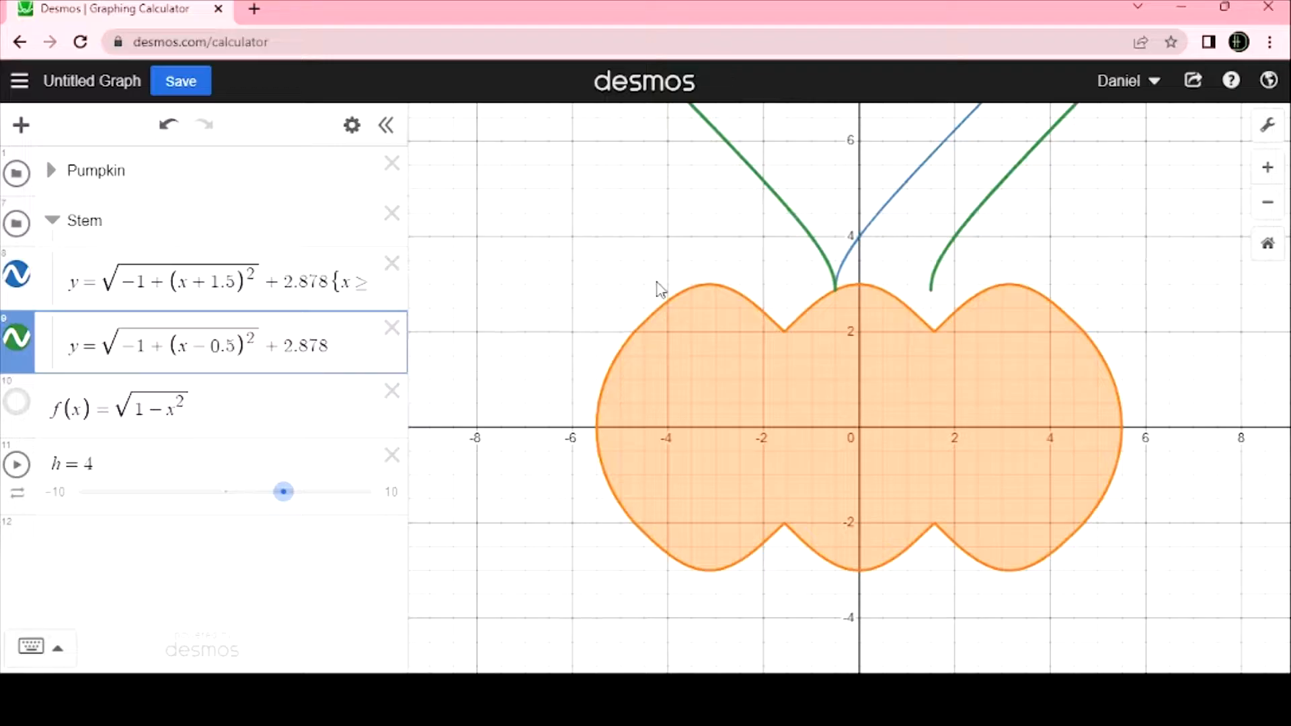
key(BackSpace)
key(BackSpace)
key(BackSpace)
key(BackSpace)
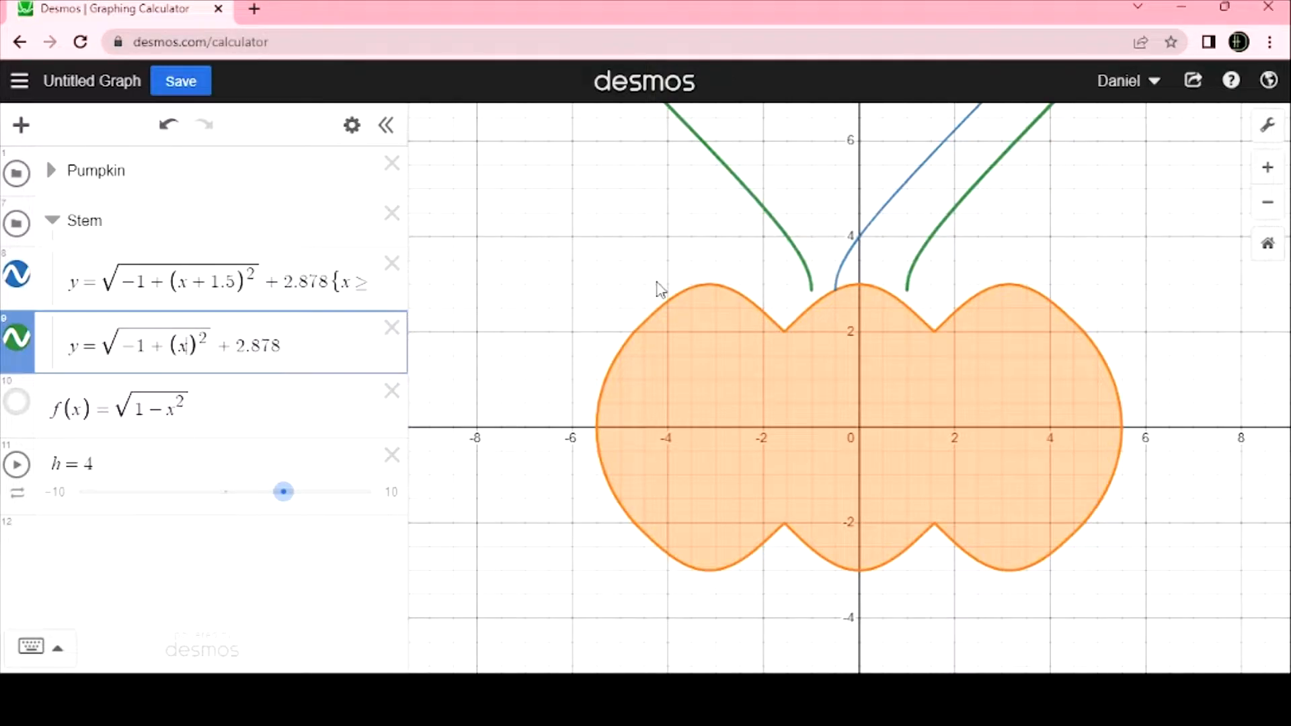
Try x + 1 again in the copied stem equation, compare it with the first curve's base, and try x − 0.5
text(+1)
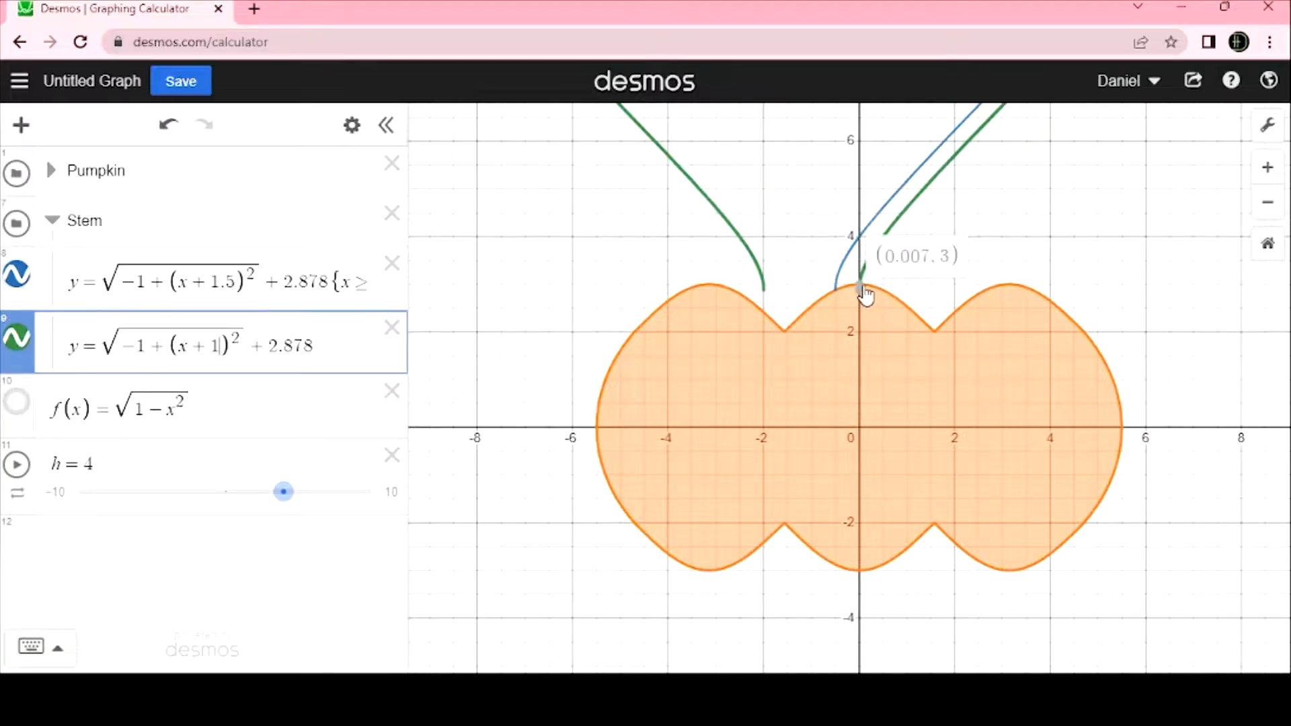
click(833, 294)
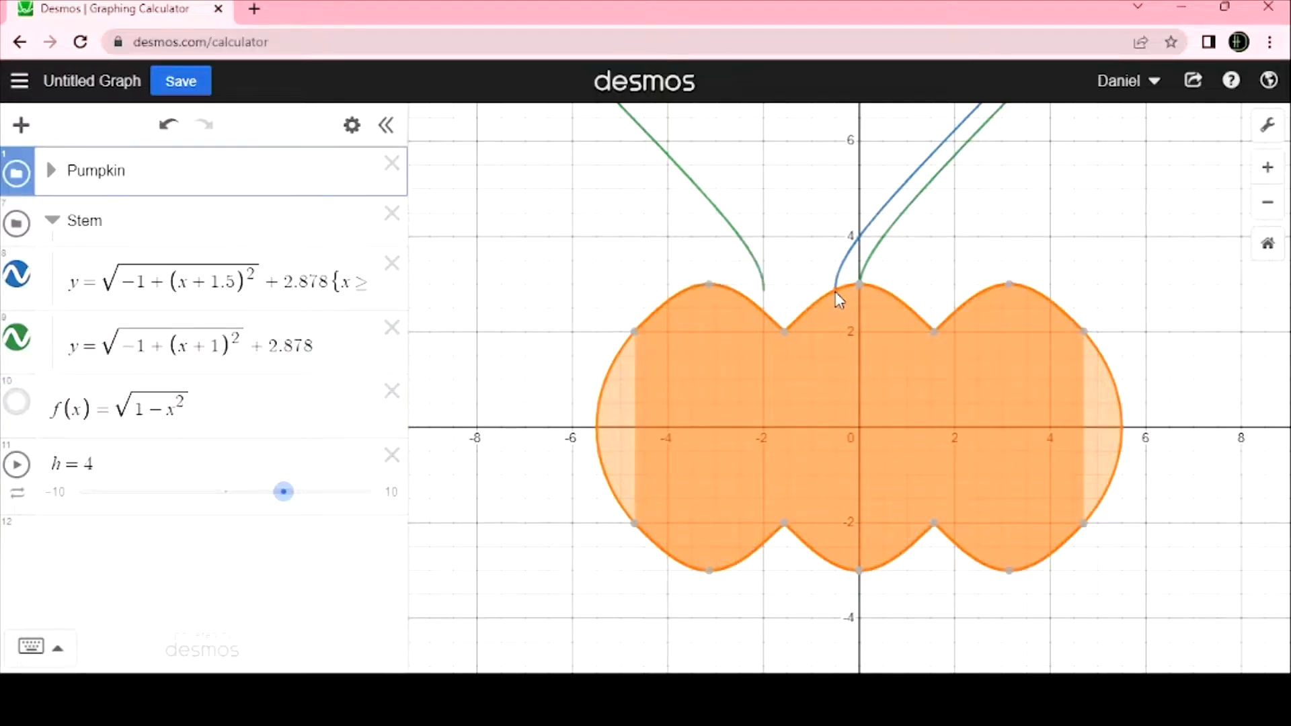
click(216, 345)
drag(217, 345, 199, 345)
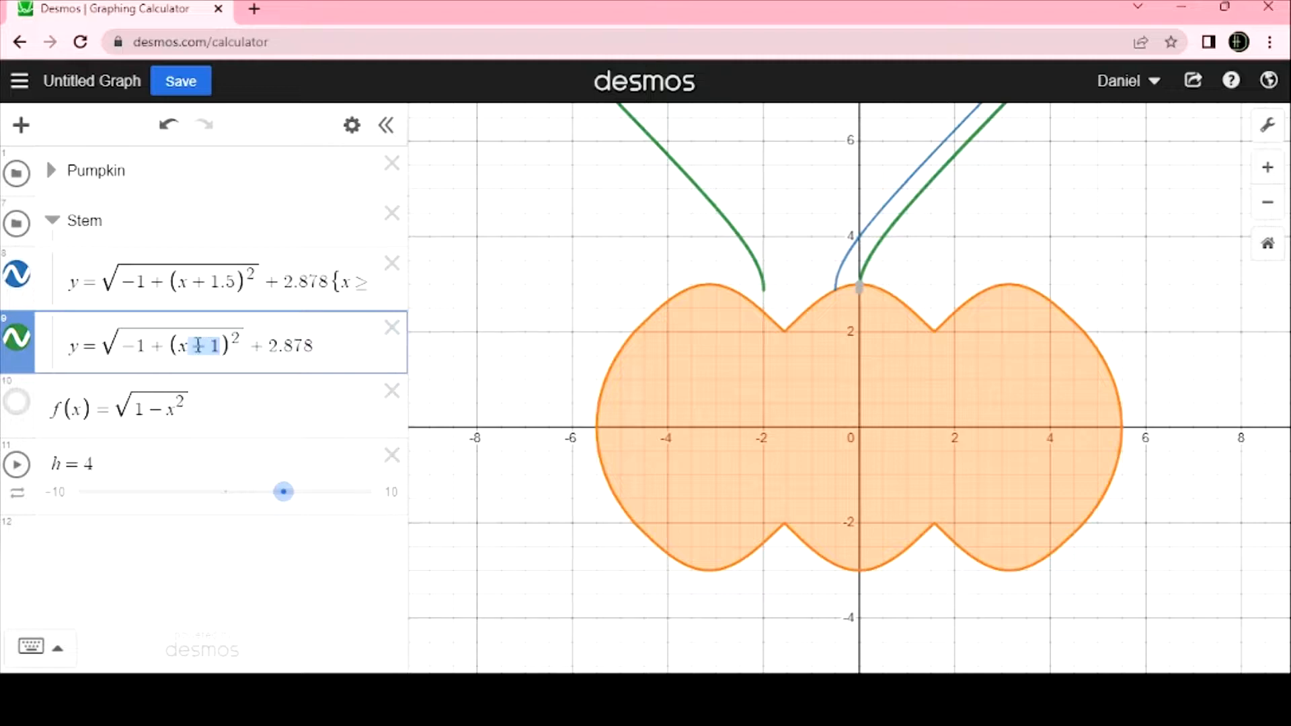
key(BackSpace)
text(0.5)
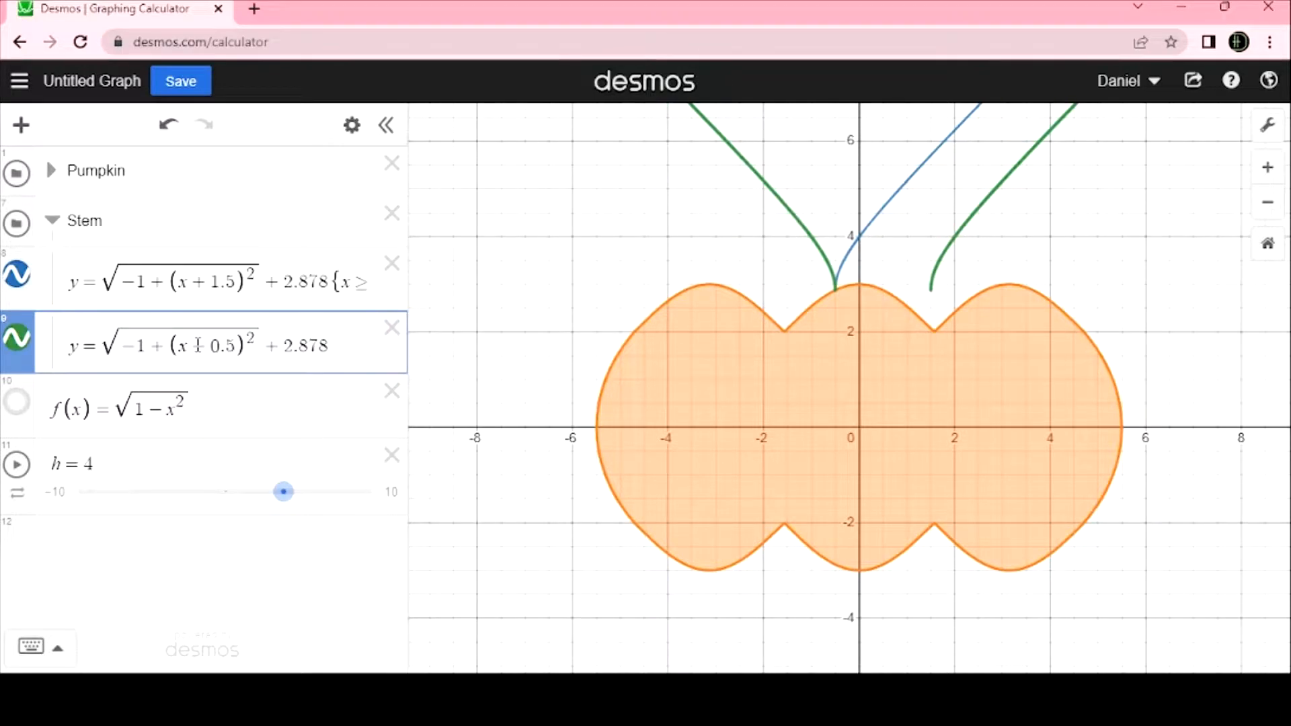
Set the horizontal shift in the copied stem equation's parentheses to x + 0.5
key(BackSpace)
key(BackSpace)
key(BackSpace)
key(BackSpace)
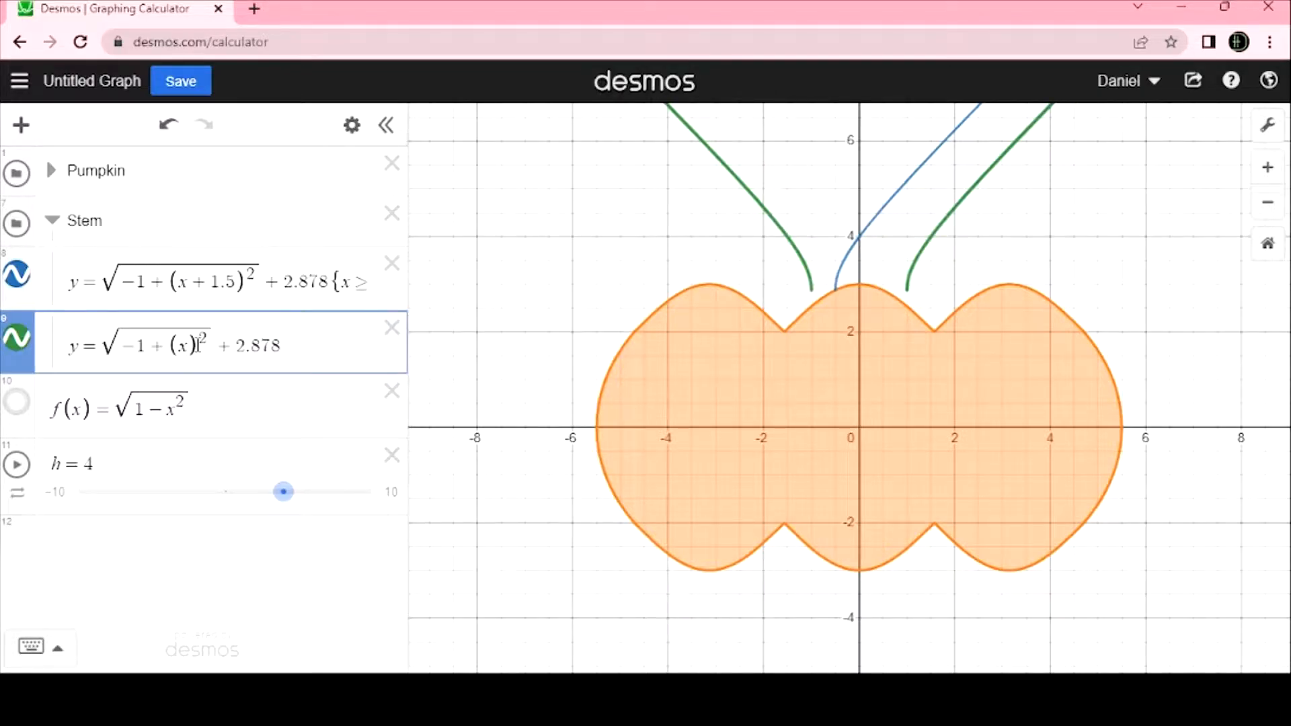
text(+0.5)
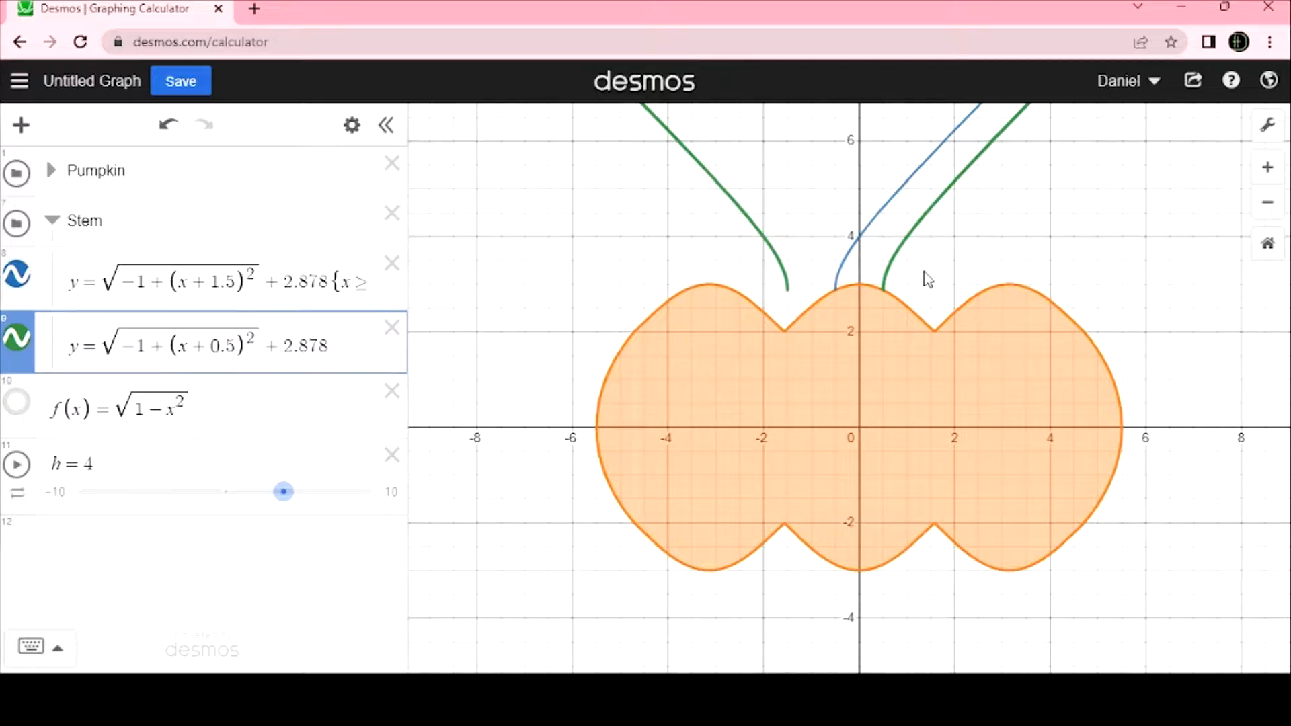
Check a point on the second stem curve and restrict its equation to {x ≥ 0}
click(907, 238)
drag(907, 238, 909, 237)
text({)
text(x>=)
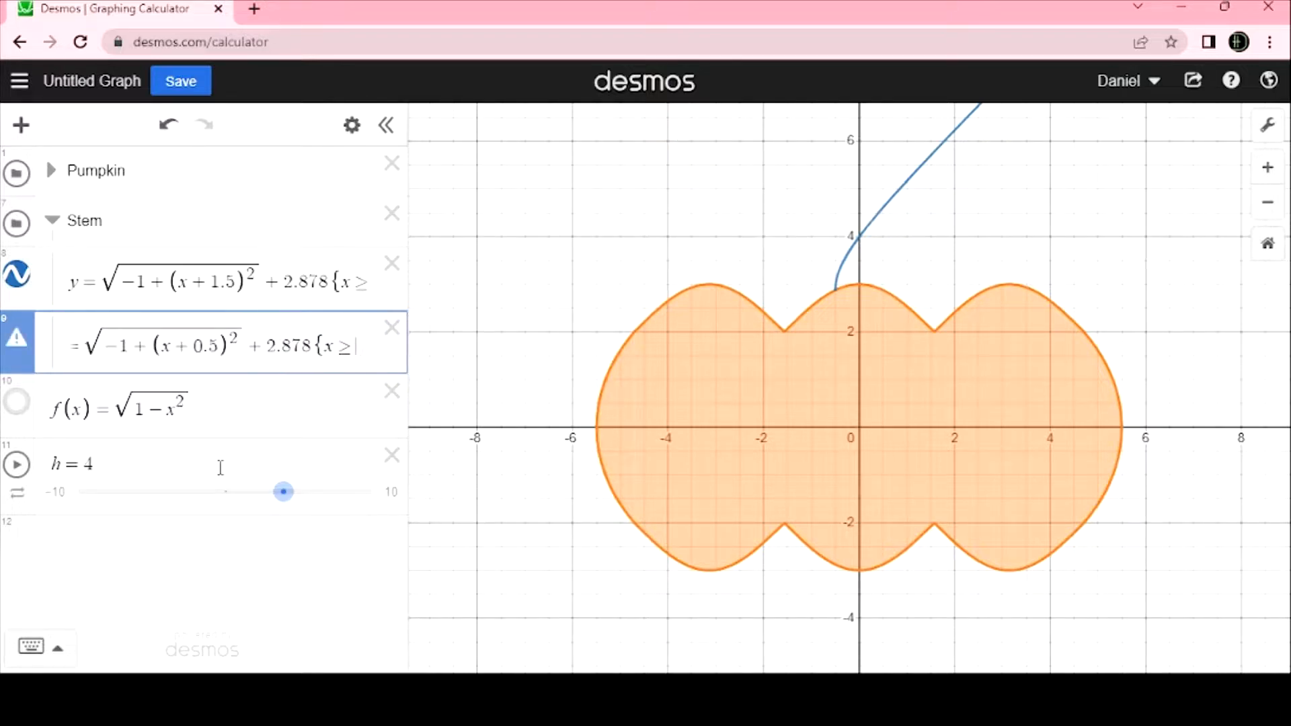
text(0)
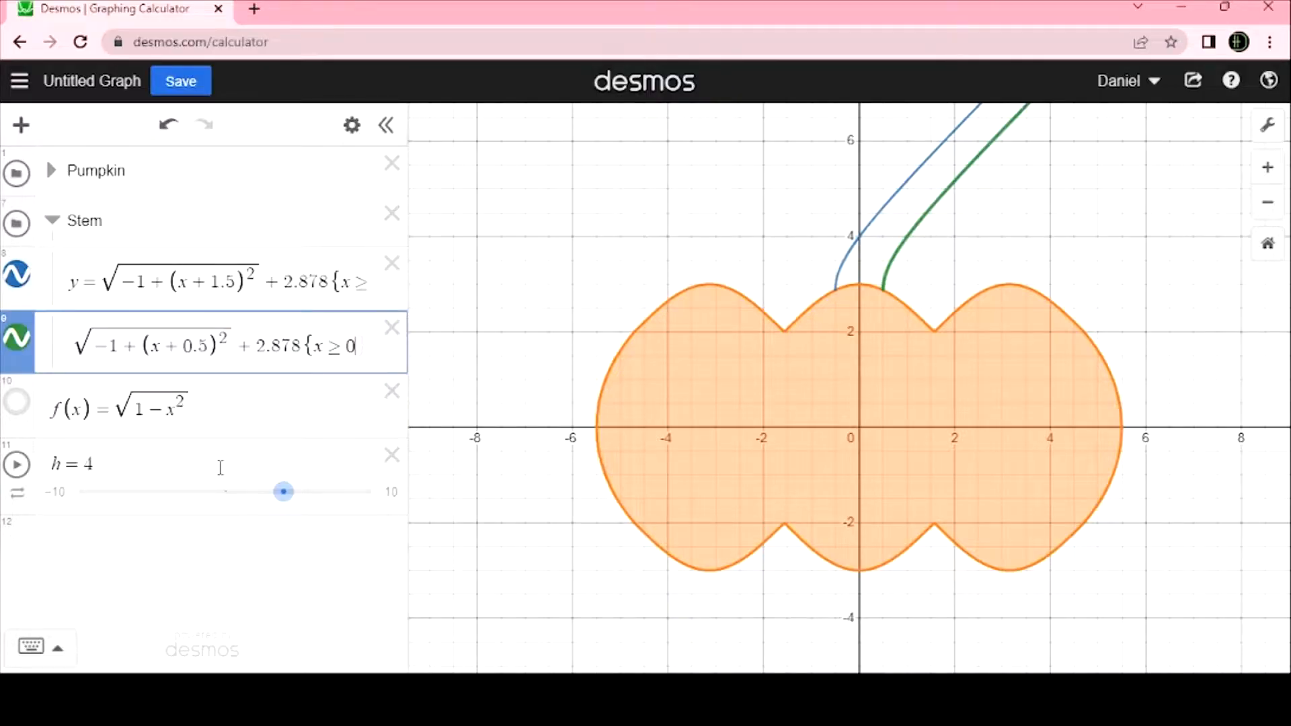
text(})
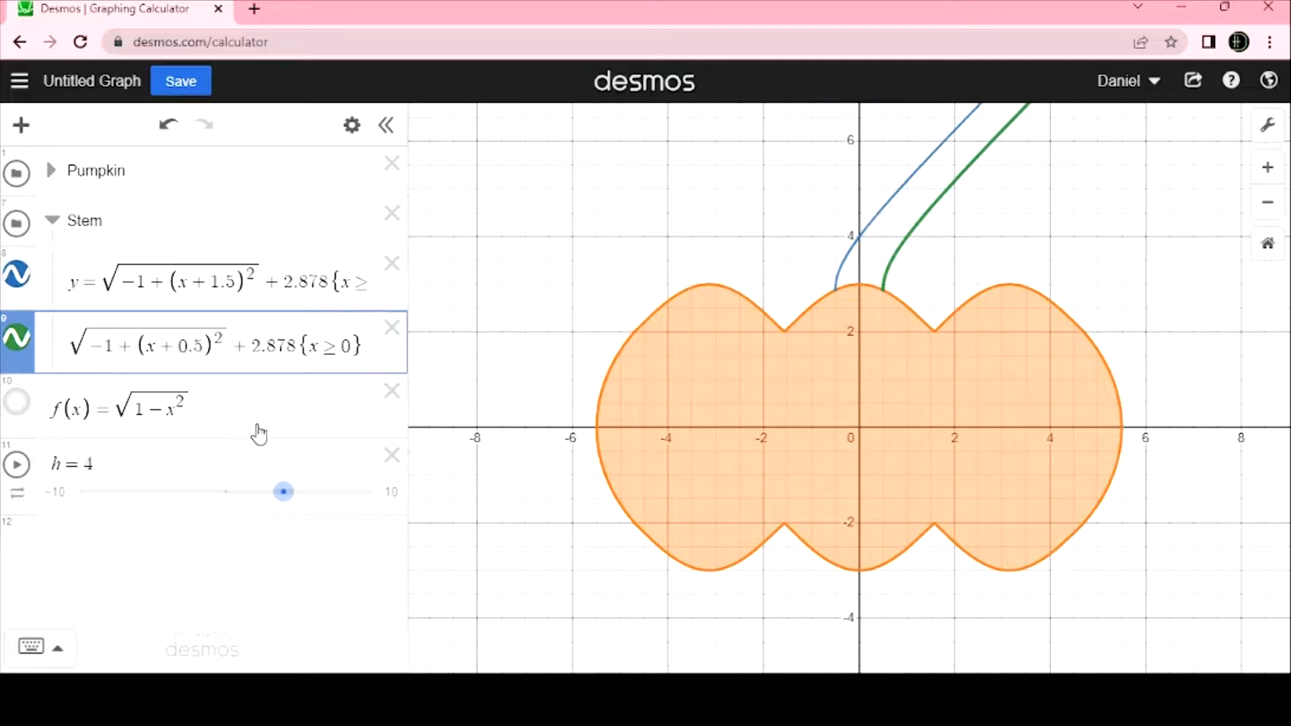
Add the semicircle y = √(1 − x²) as a new expression in the Stem folder
key(Return)
text(y)
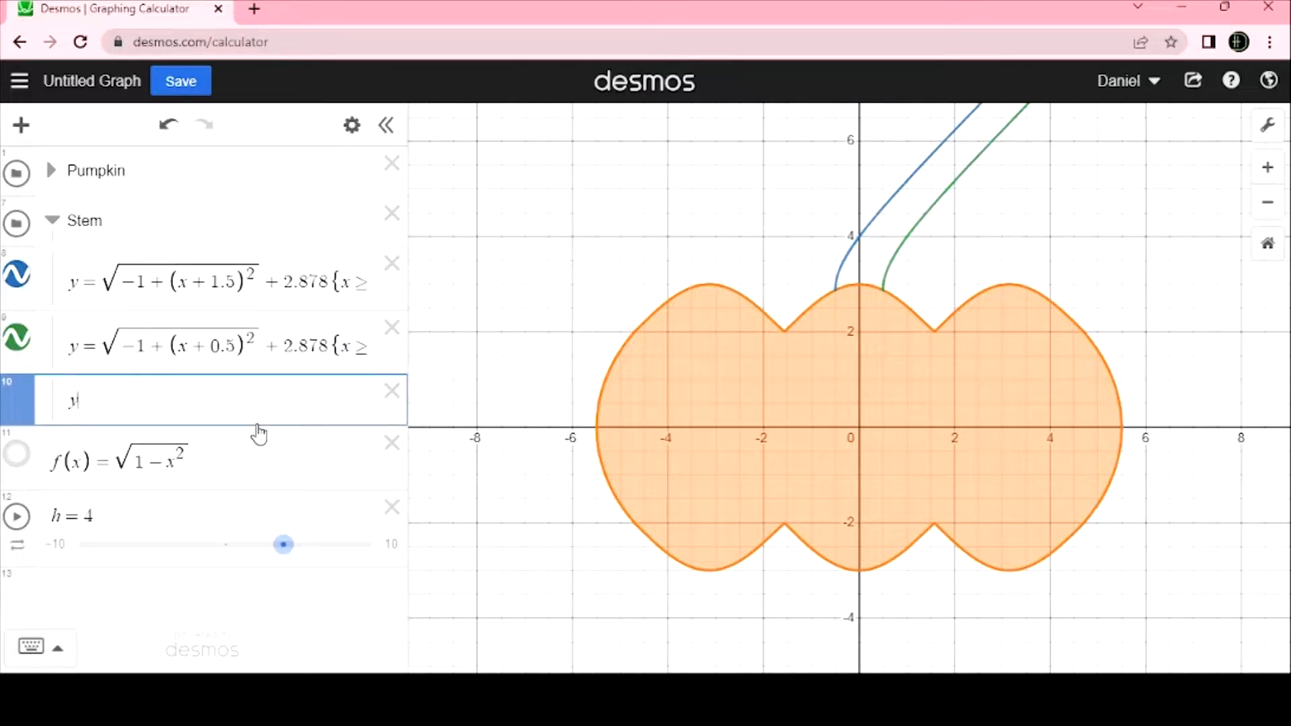
text(=sqrt1-x)
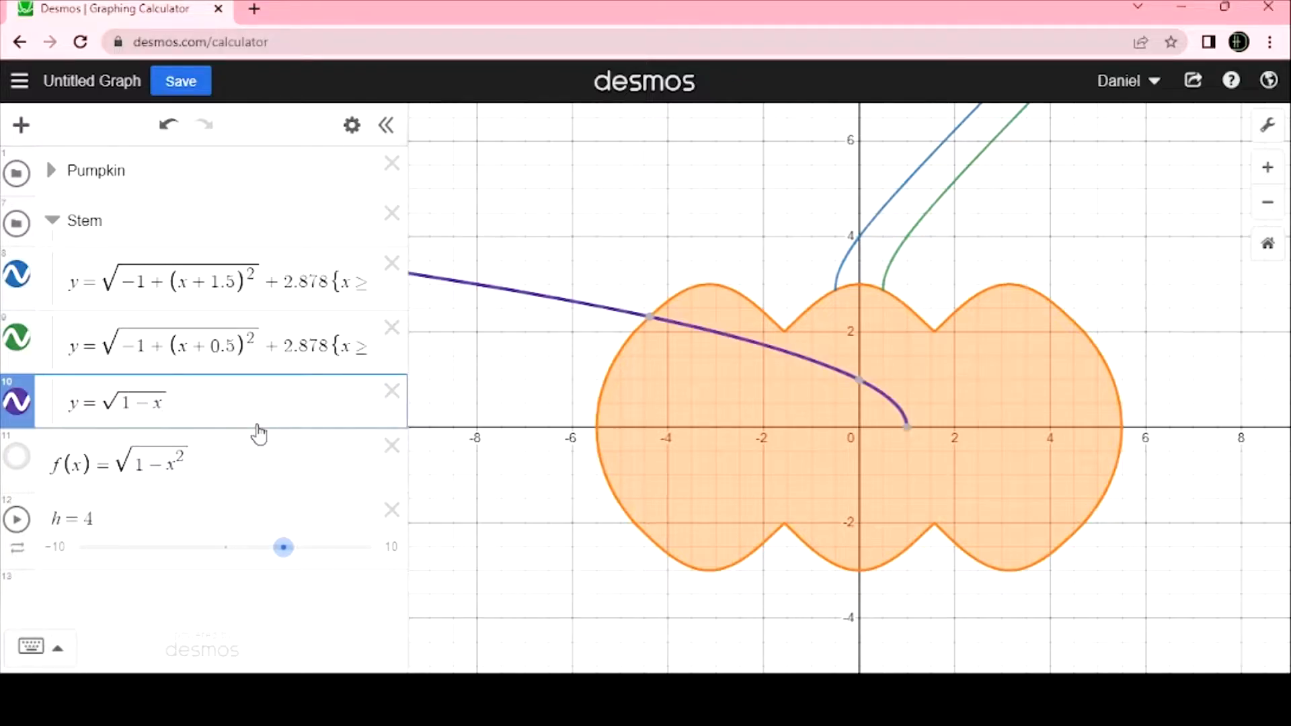
text(^2)
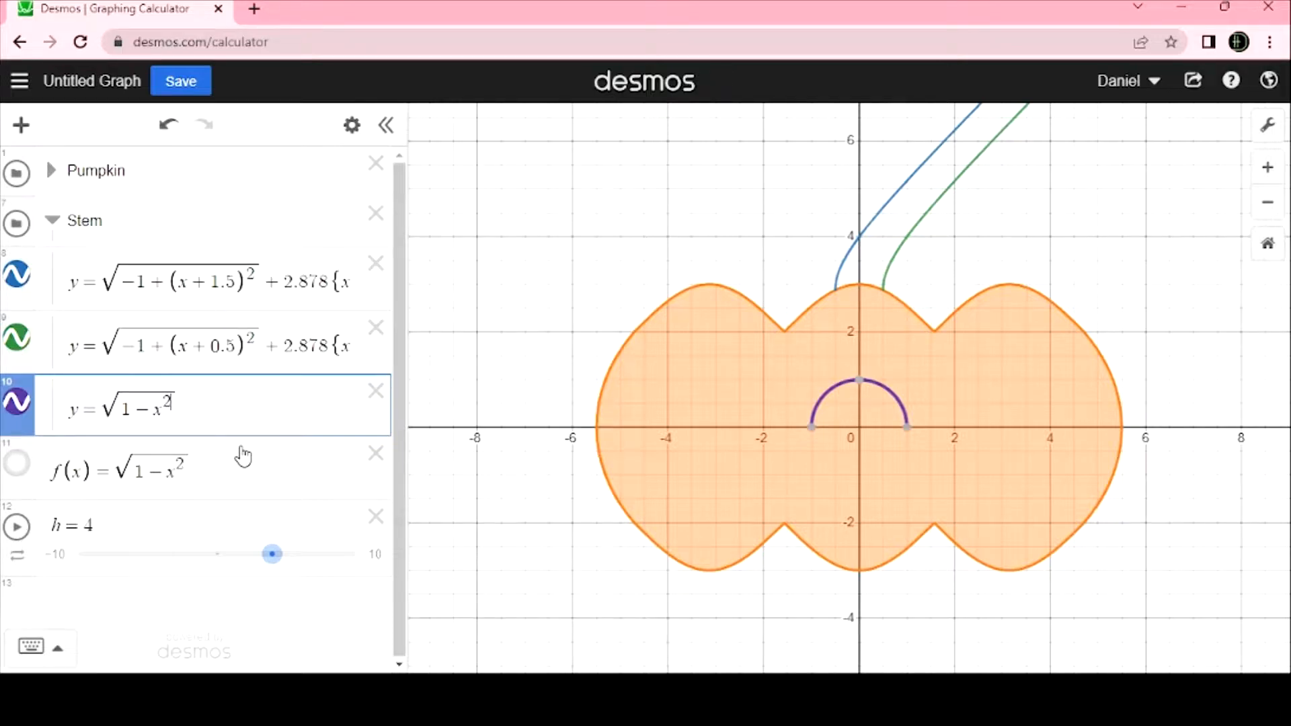
Replace x with (x − 0.5) in the semicircle equation, keeping the square, and add 4 after the root
click(171, 403)
key(BackSpace)
text(())
key(Left)
text(x+)
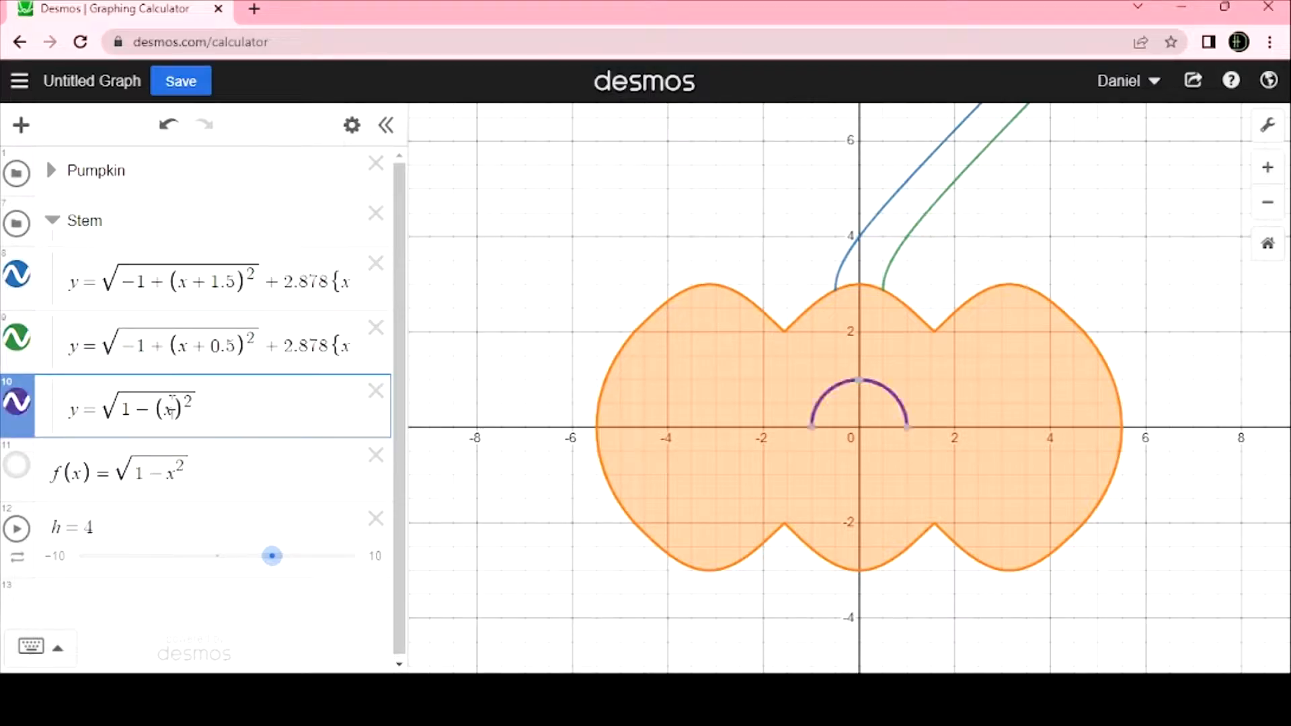
key(BackSpace)
text(-0.5)
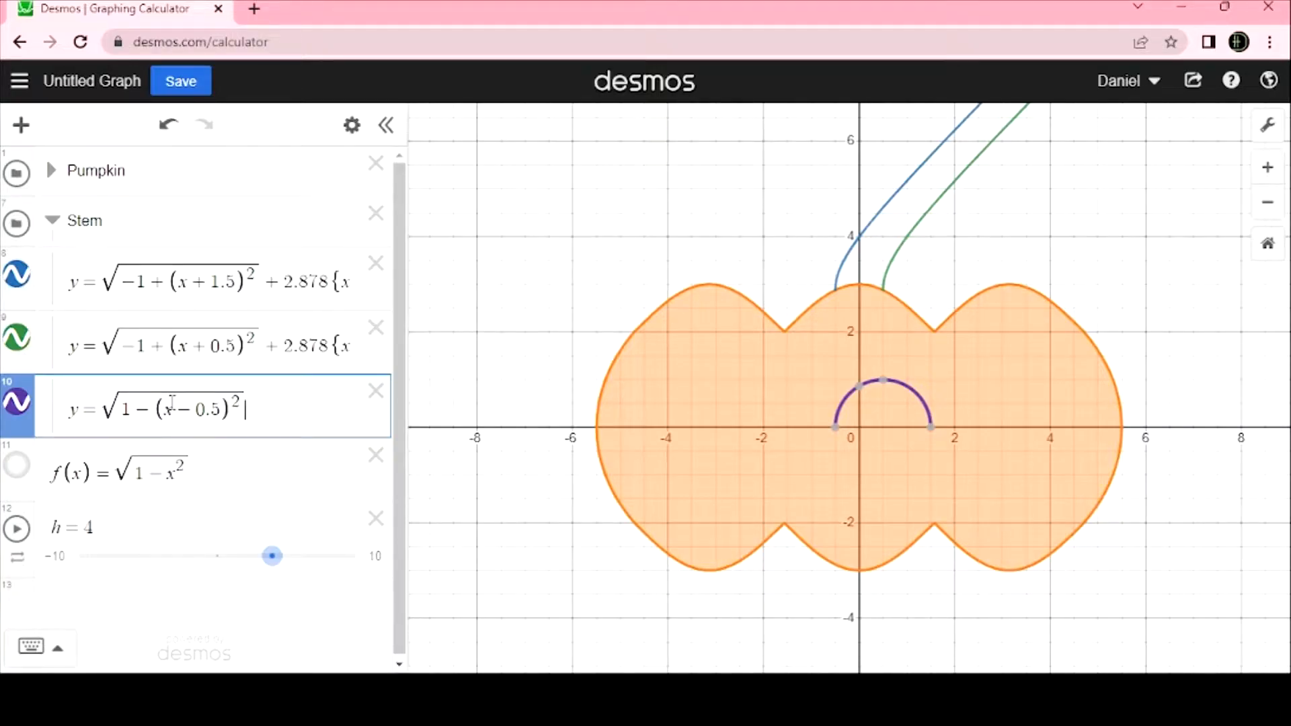
text(+4)
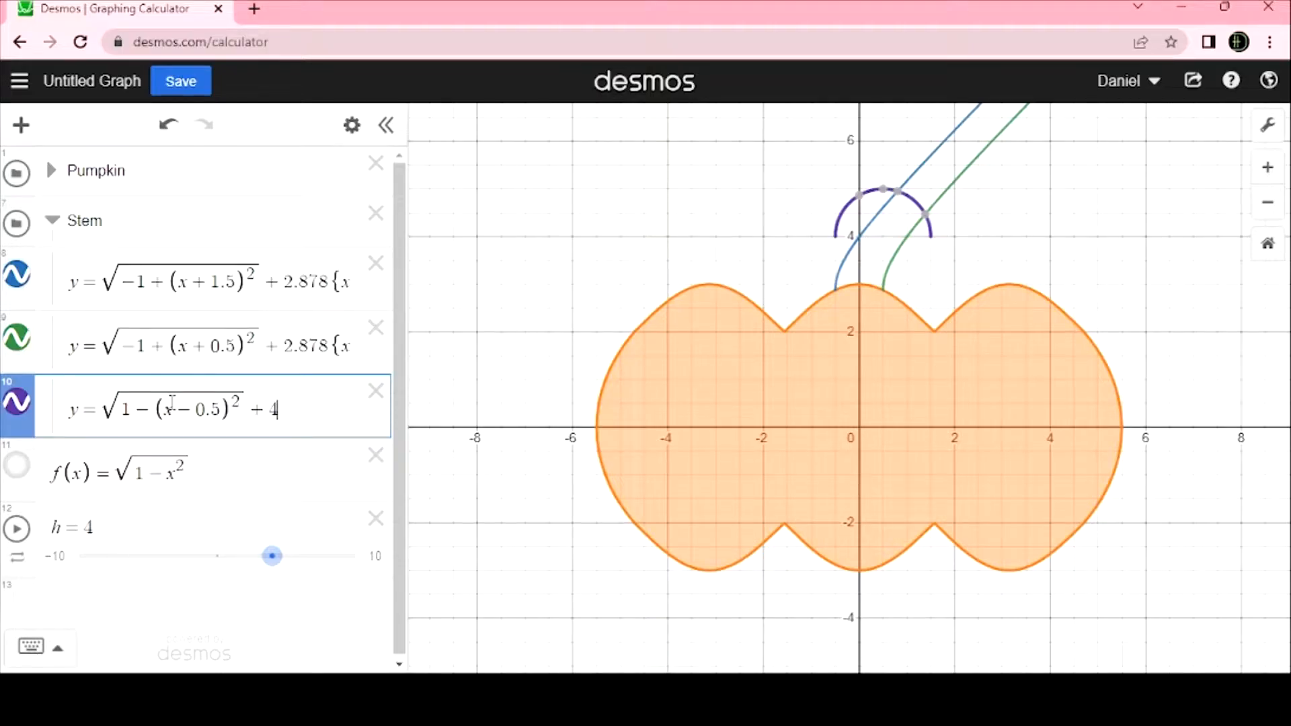
Replace the 1 under the semicircle equation's root with (1/2)² as the squared radius
click(136, 475)
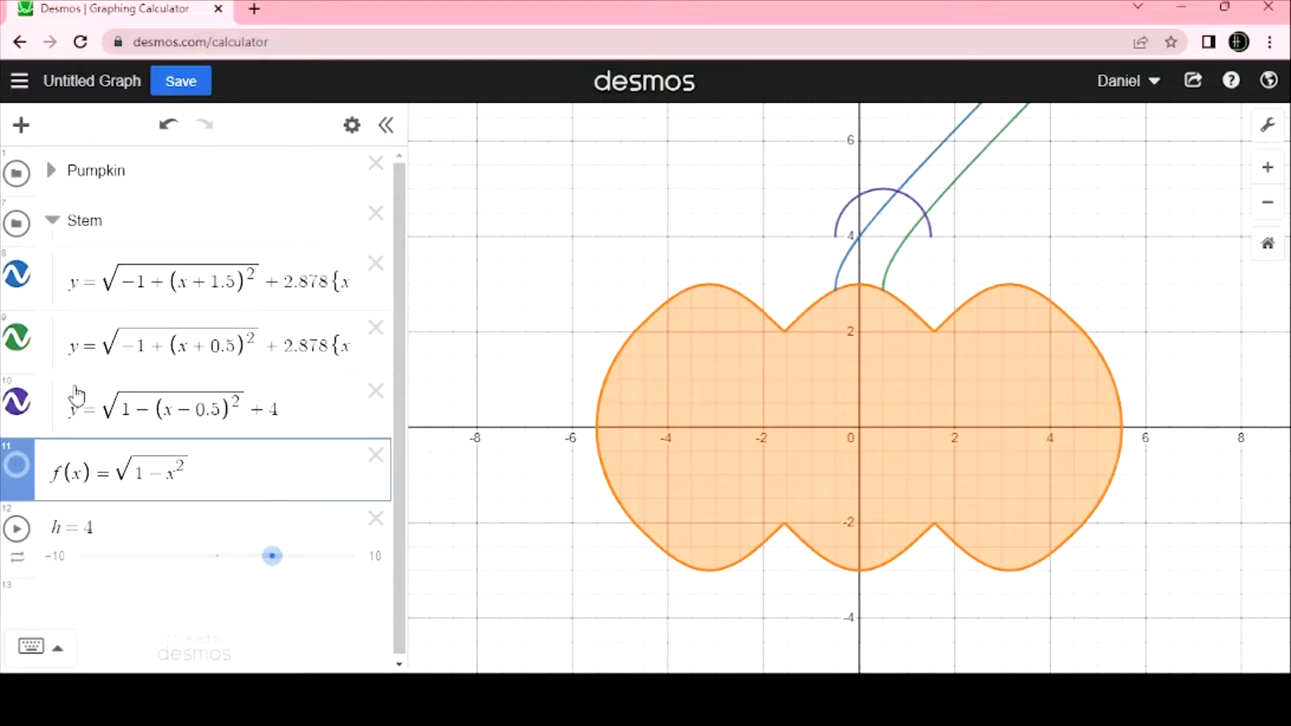
click(133, 406)
key(BackSpace)
text(()
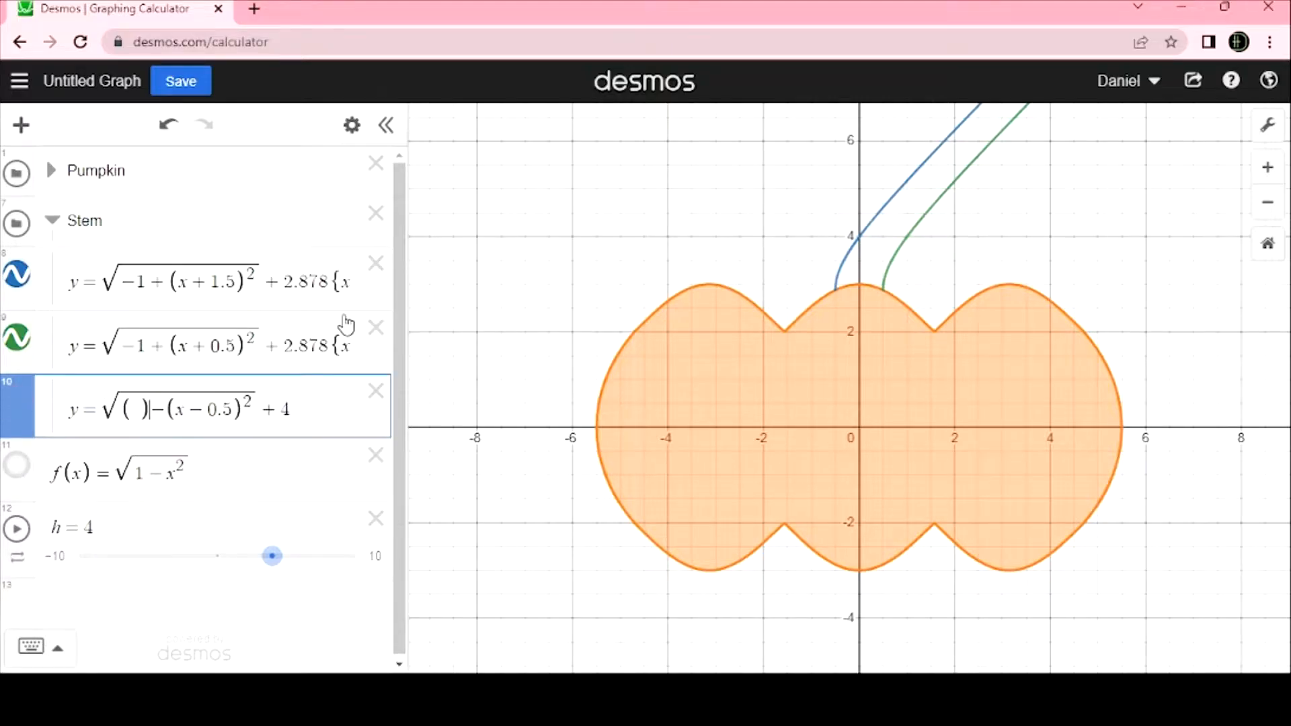
text(1/2))
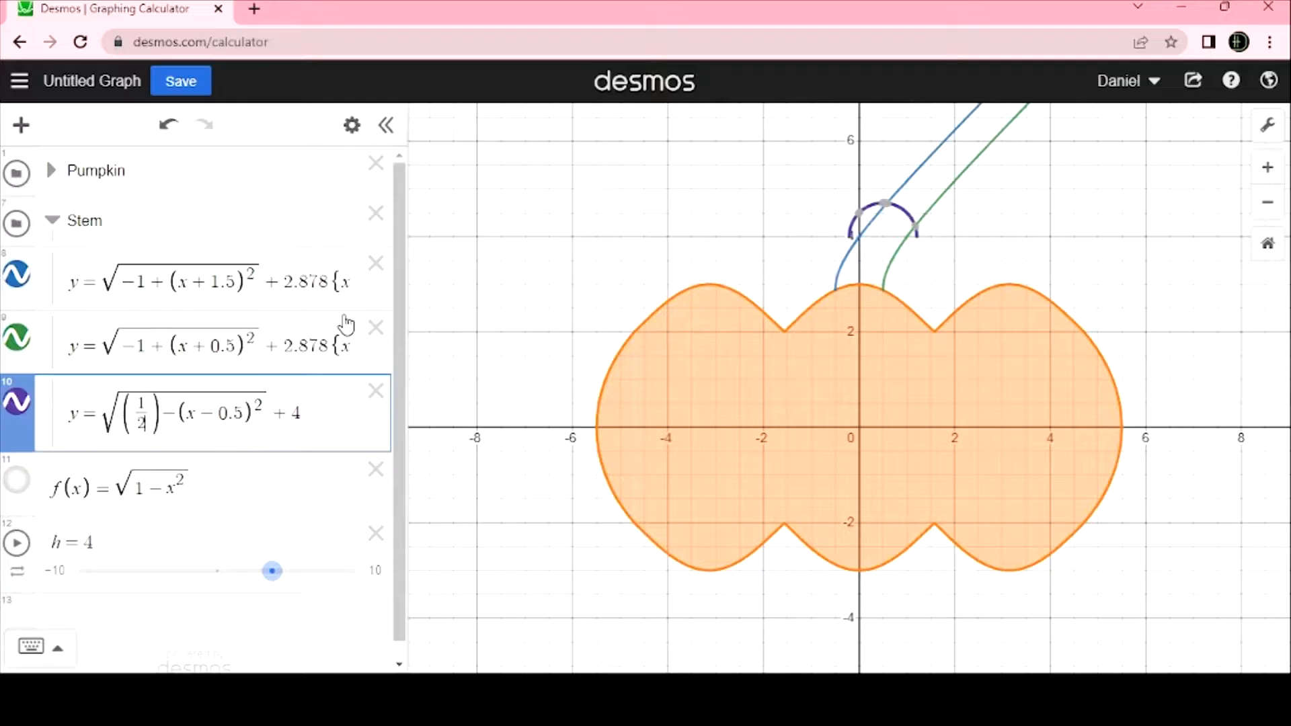
text(^2)
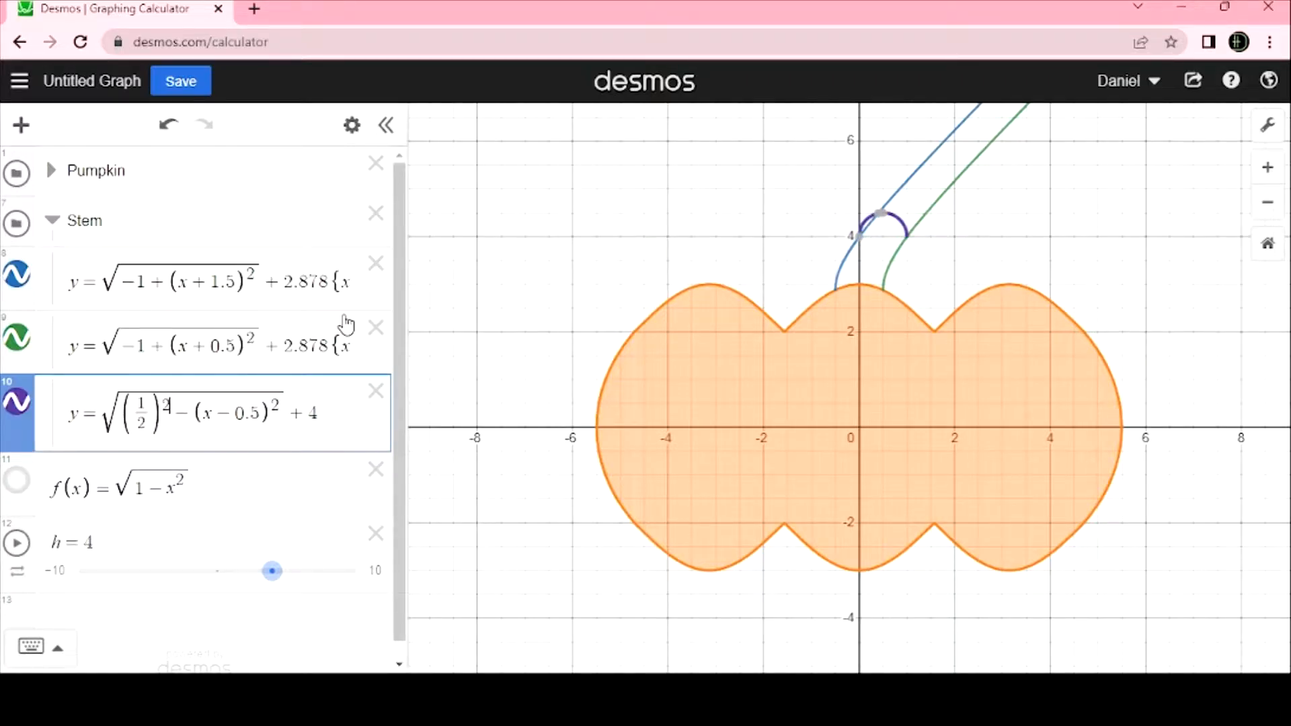
Multiply the square root in the semicircle equation by 0.5 to flatten the arc
key(Left)
key(Left)
key(Left)
key(Left)
key(Left)
key(Left)
text(0.5)
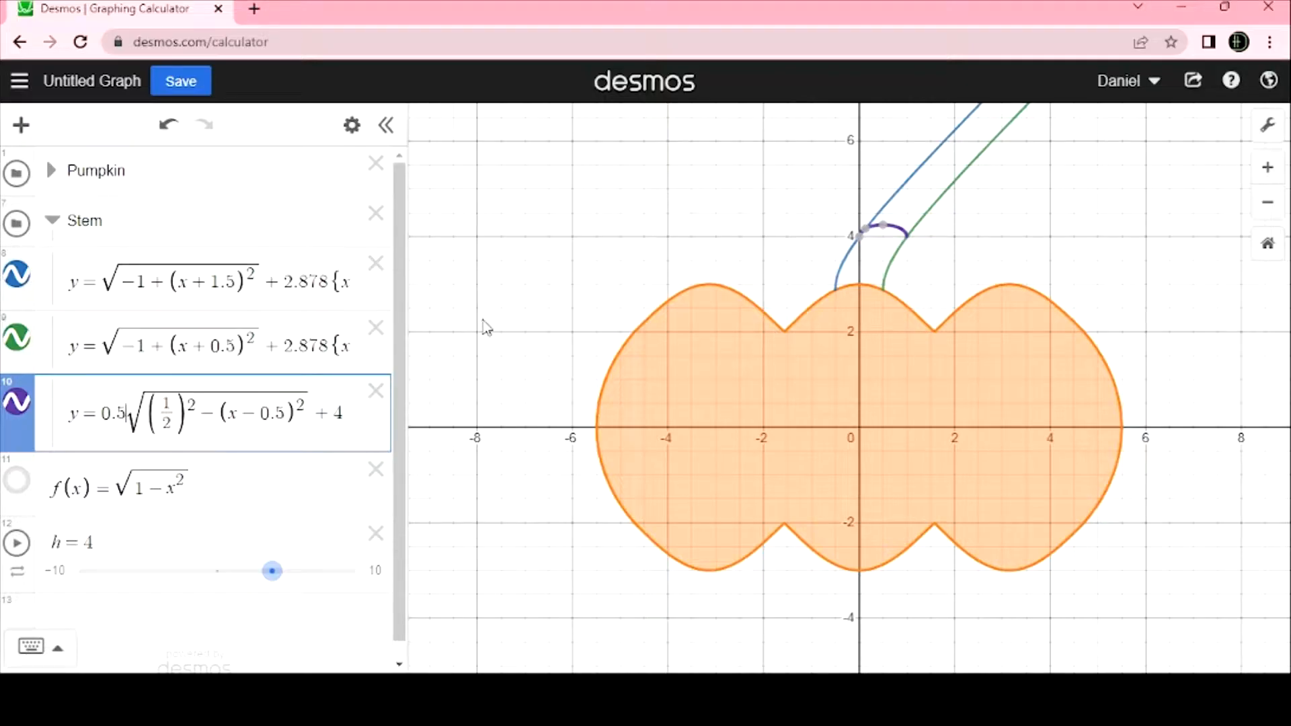
Divide the (x − 0.5)² term under the arc equation's root by 1.1 to widen the arc
click(316, 417)
text(/1.1)
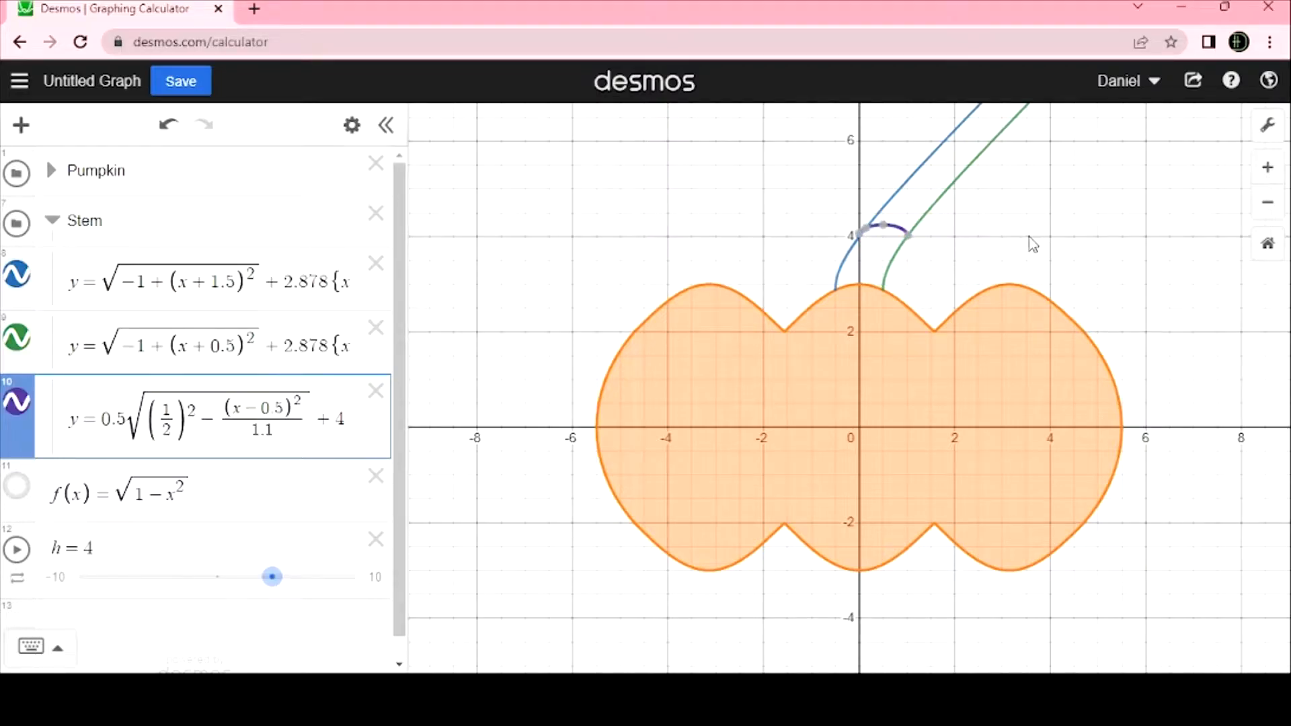
scroll(966, 228, up, 2)
scroll(966, 229, up, 3)
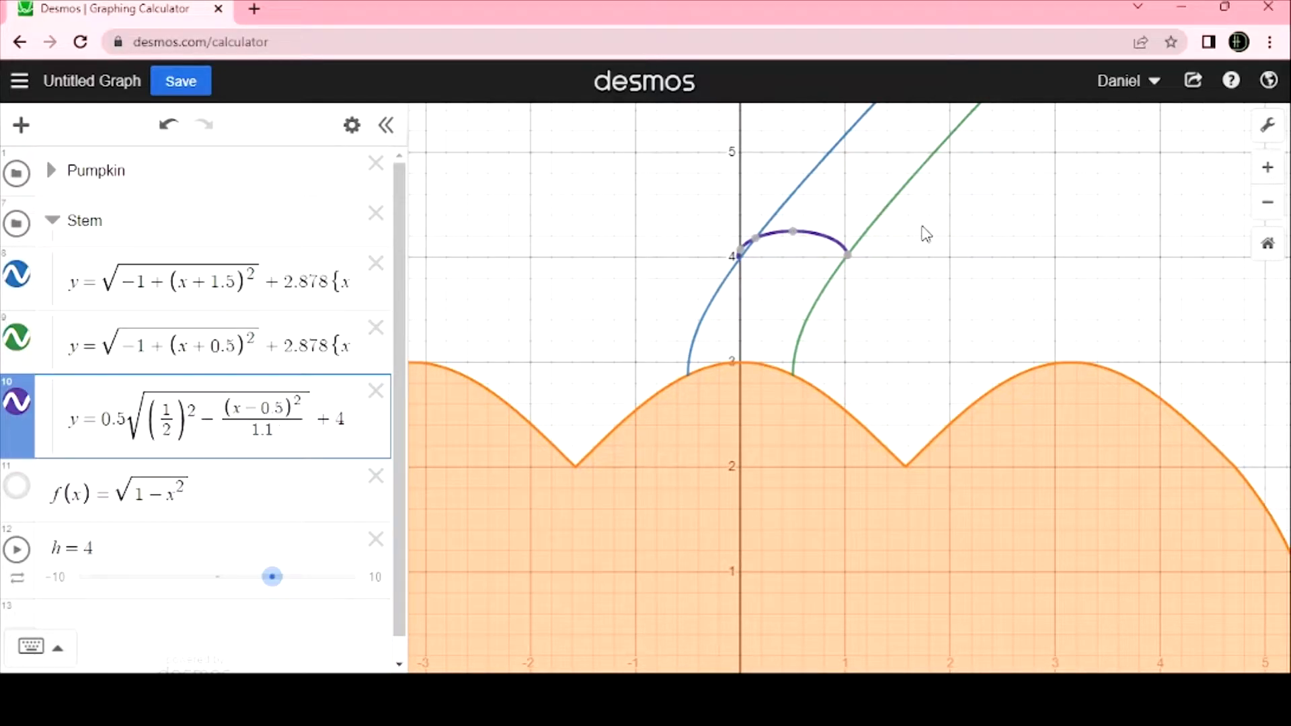
Restrict the arc equation to the domain 0.145 ≤ x ≤ 1.022, between the two stem sides
mouse_move(758, 241)
click(357, 433)
text({)
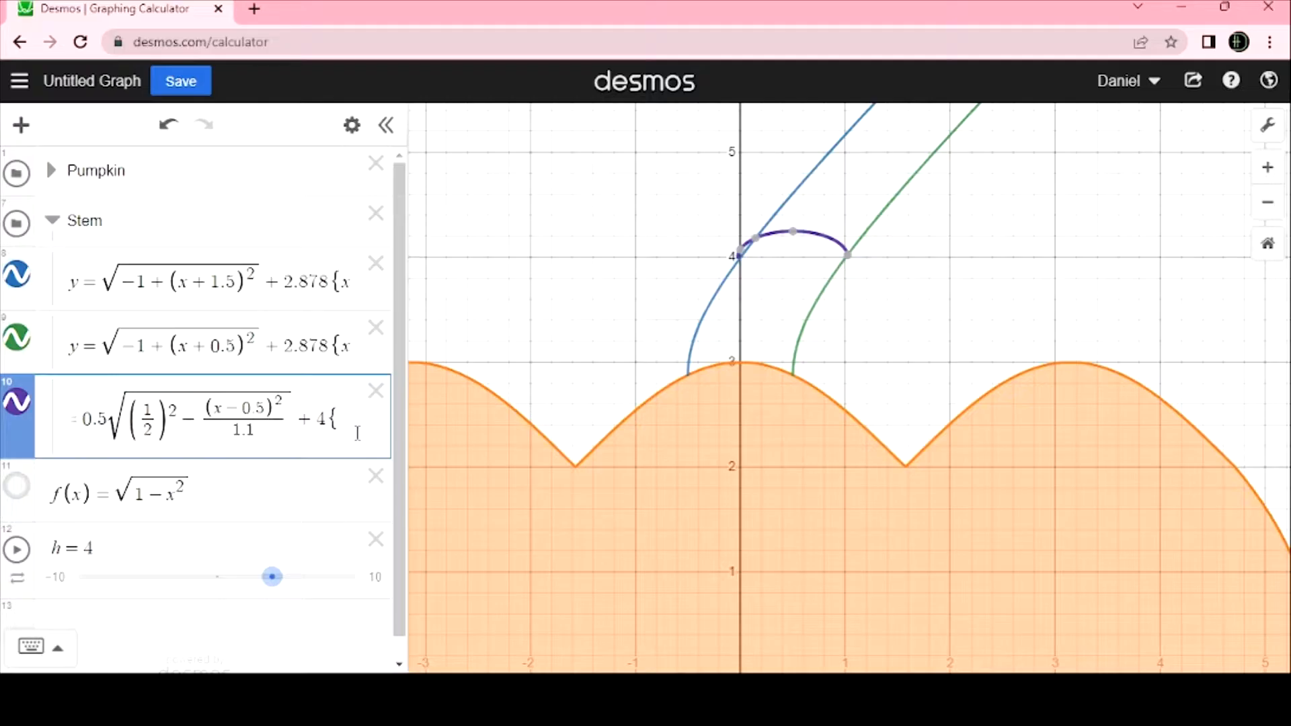
text(0.145<)
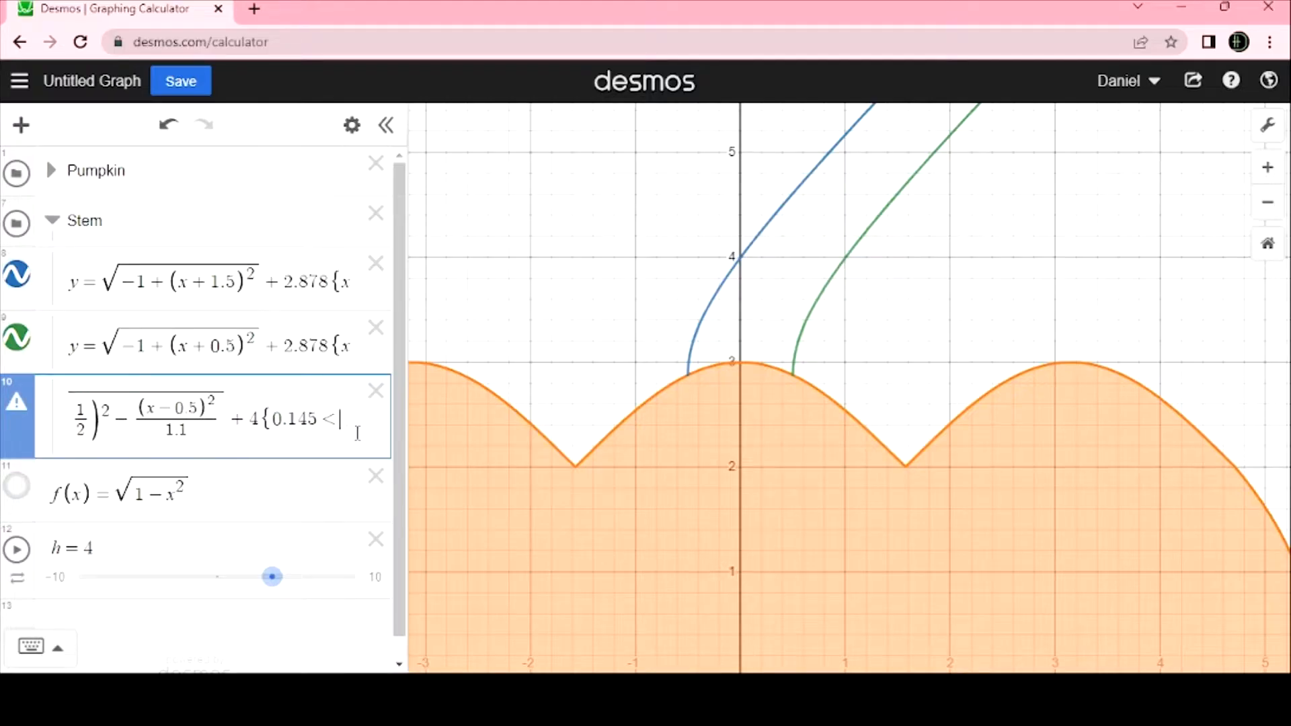
text(=x)
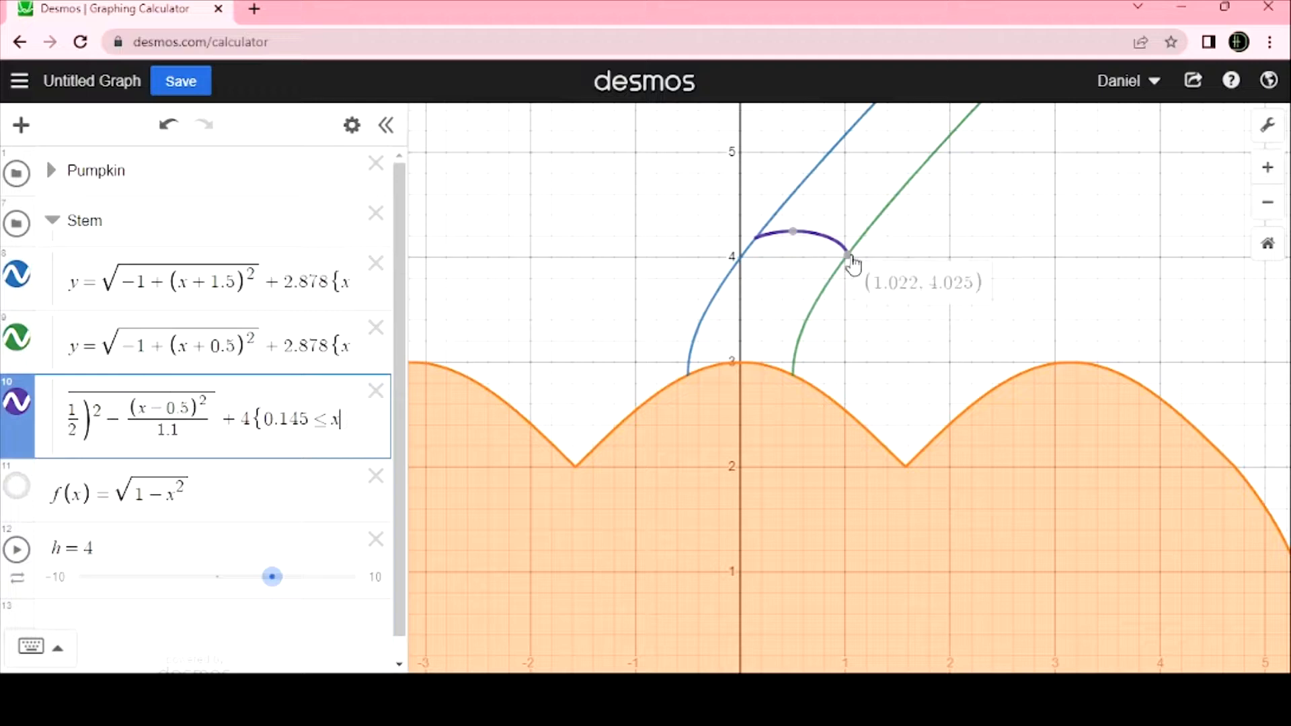
text(<)
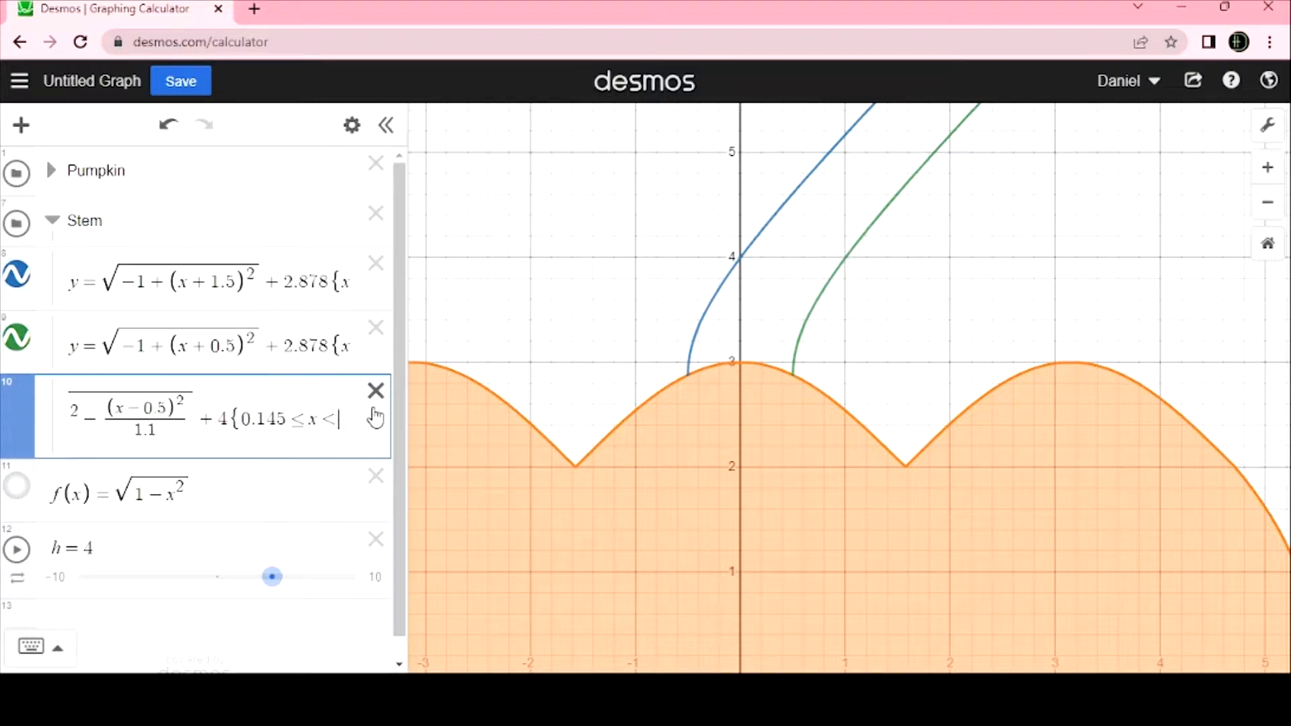
text(-1.022)
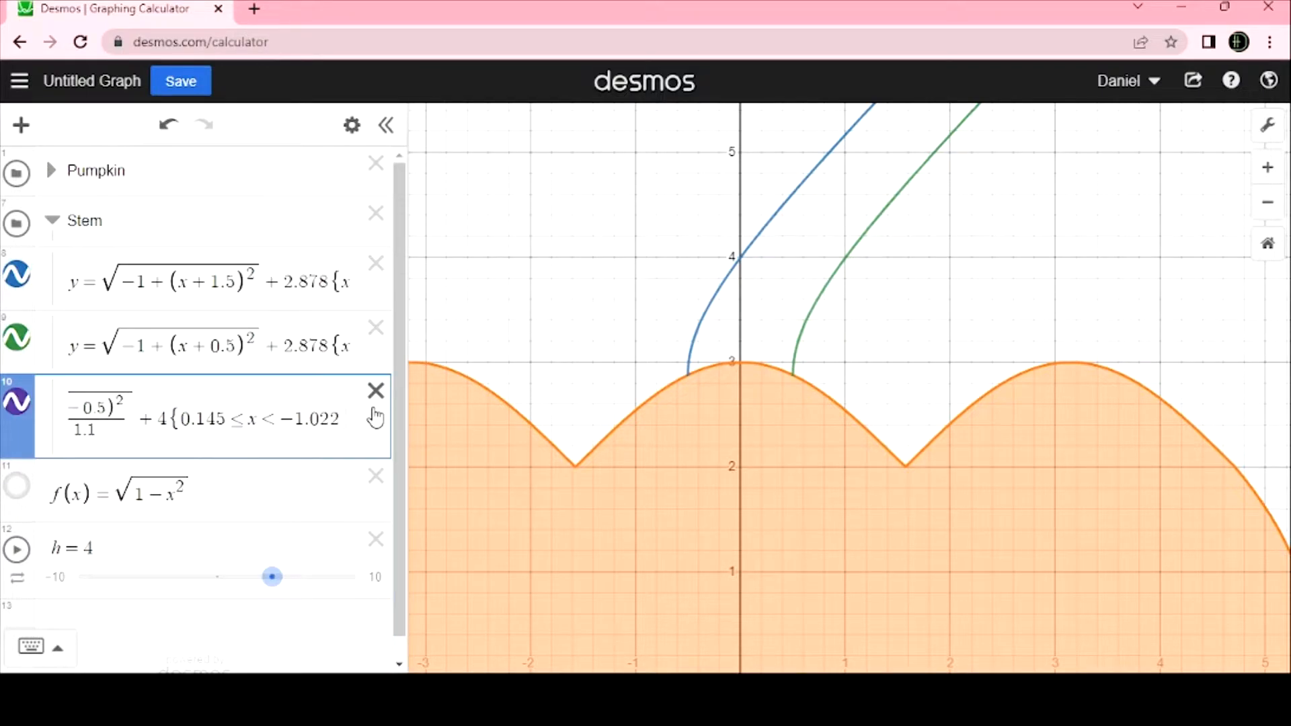
text(})
key(Left)
key(Left)
key(Left)
key(Left)
key(Left)
key(Left)
key(Left)
key(Left)
key(Left)
key(Left)
key(Left)
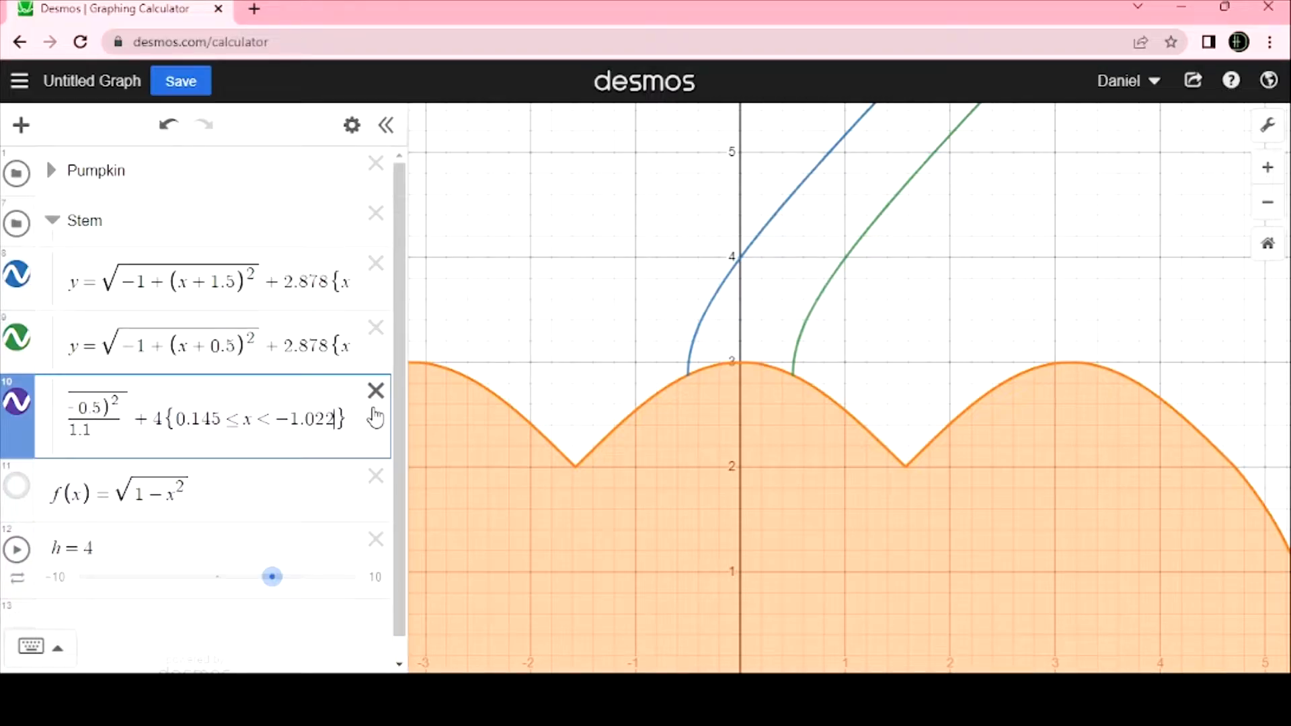
key(Right)
key(Right)
key(Right)
key(Right)
key(Right)
key(BackSpace)
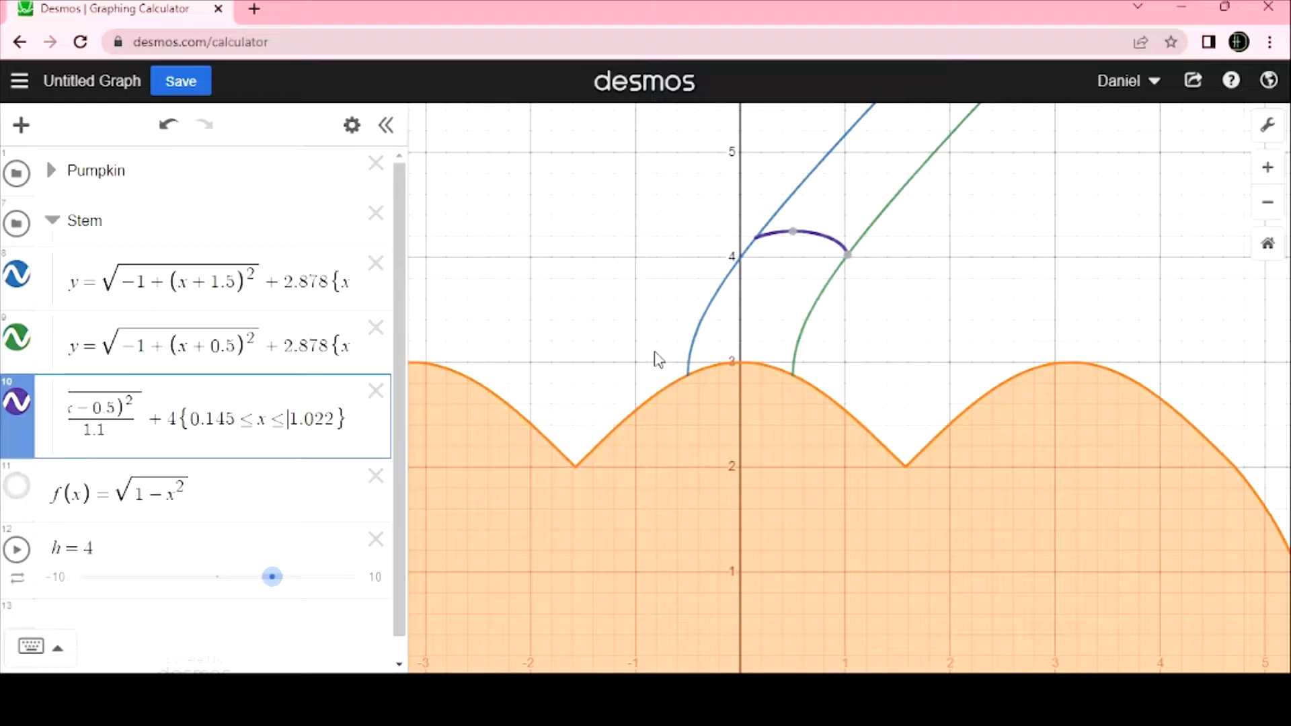
Review the domain restrictions at the ends of the left hyperbola and arc equations
mouse_move(855, 258)
scroll(890, 294, down, 5)
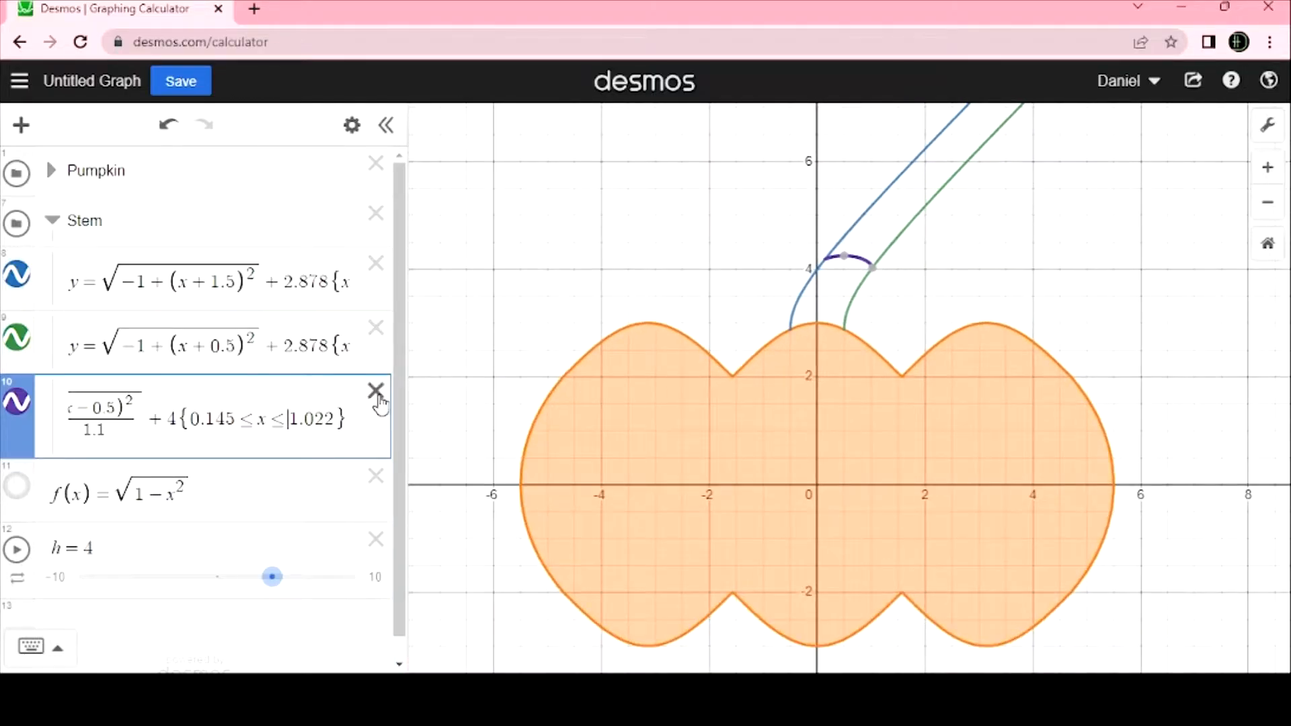
click(296, 280)
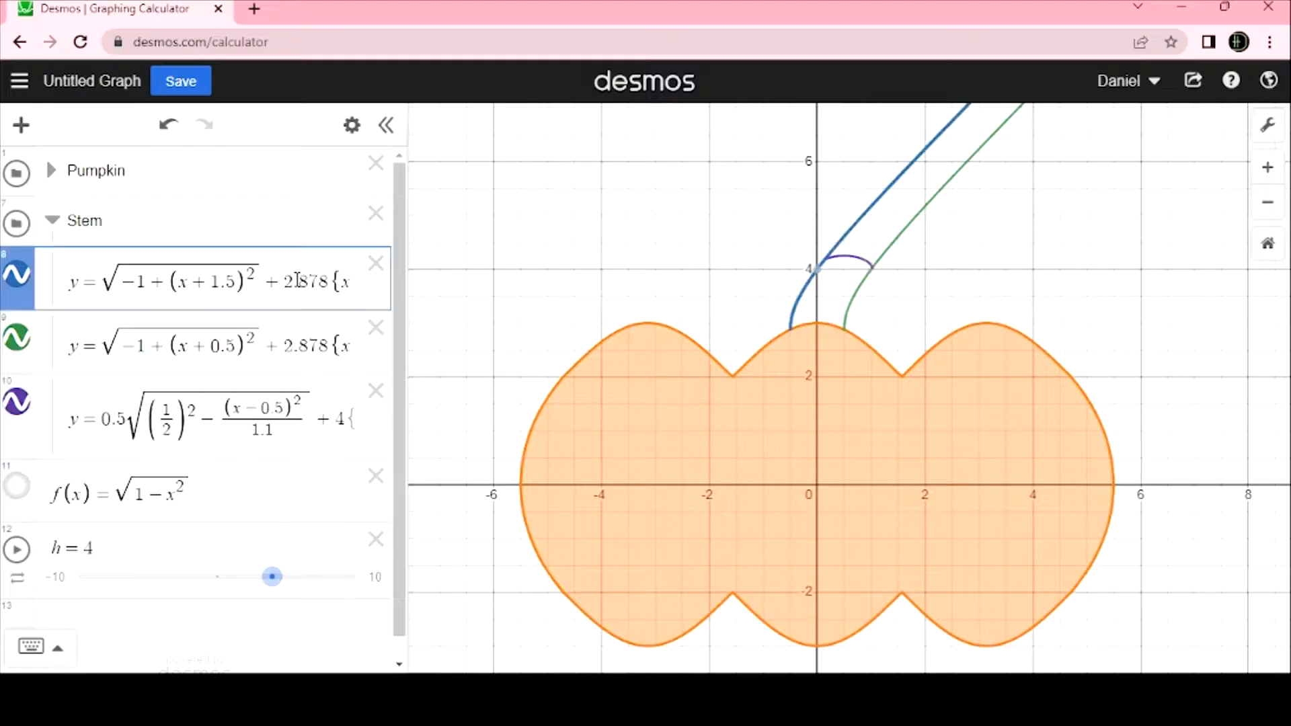
key(Right)
key(Right)
key(Right)
key(Right)
key(Right)
key(Right)
key(Right)
key(Right)
key(Right)
key(Right)
key(Right)
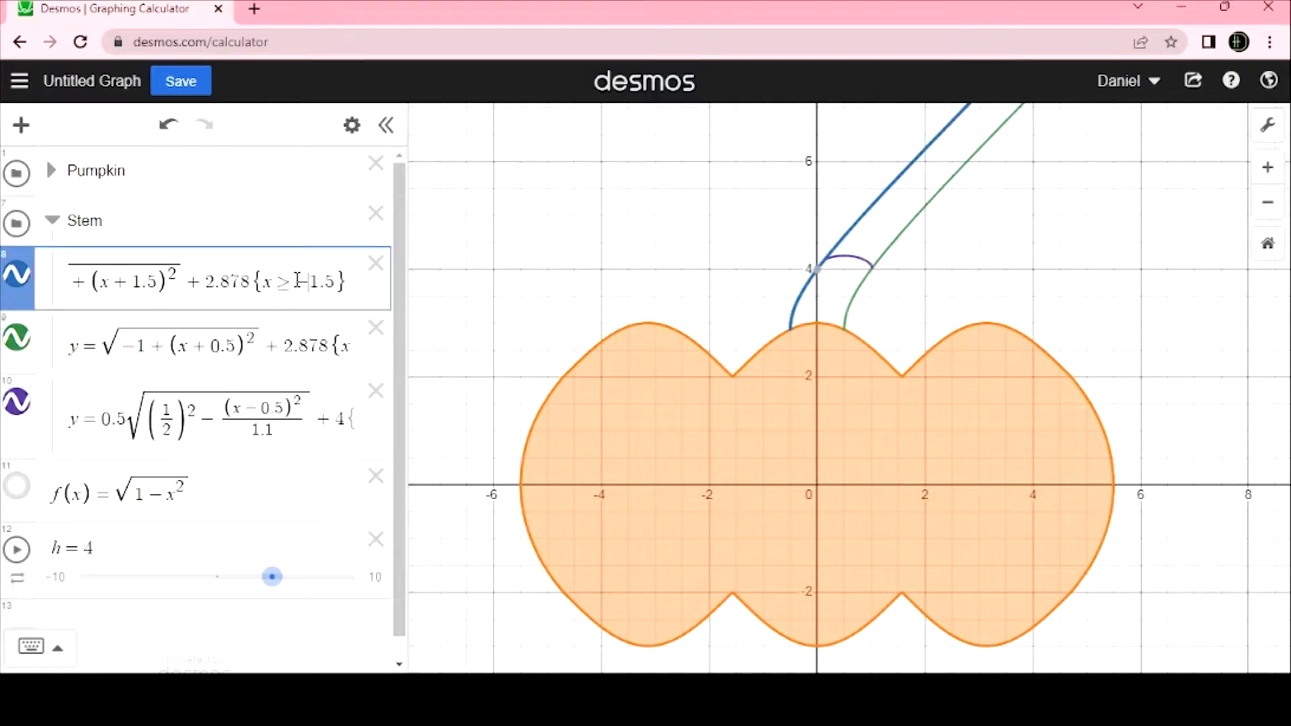
key(Left)
key(Left)
click(278, 411)
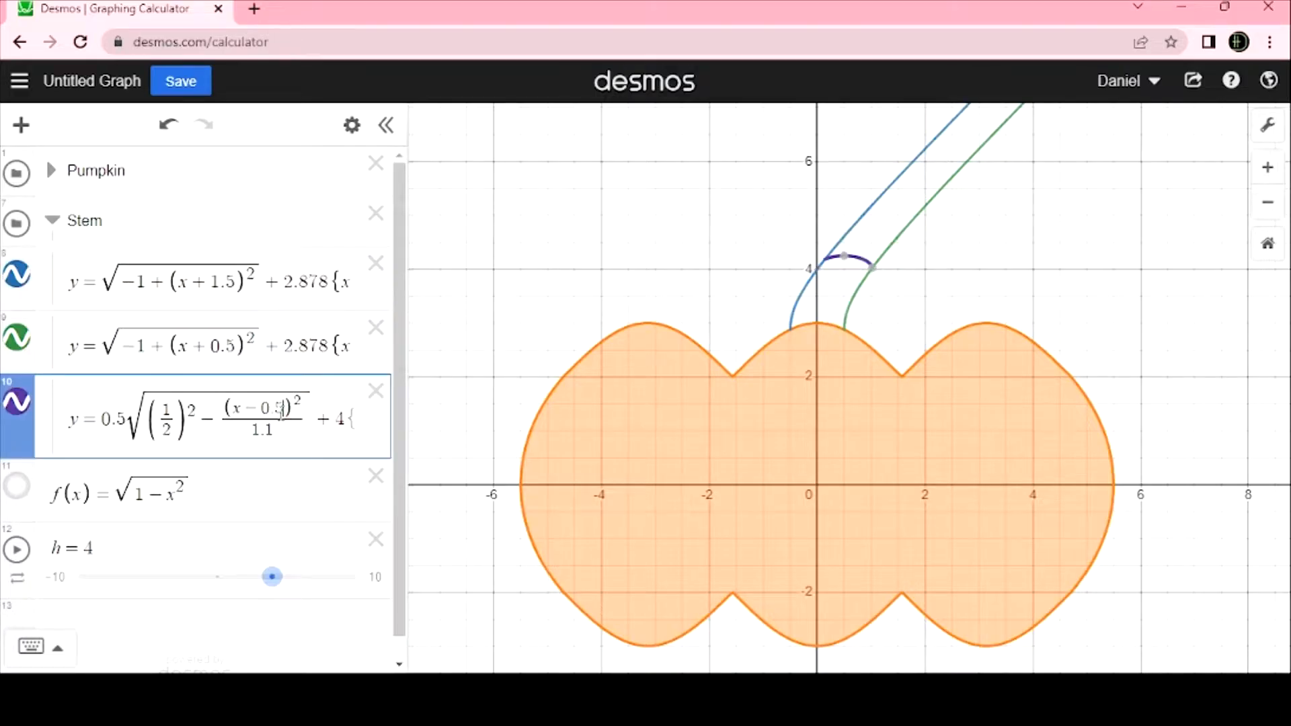
key(Right)
key(Right)
key(Right)
key(Right)
key(Right)
key(Right)
key(Right)
key(Right)
key(Right)
key(Right)
key(Right)
key(Right)
key(Right)
key(Right)
key(Right)
key(Right)
key(Right)
key(Right)
key(Right)
key(Right)
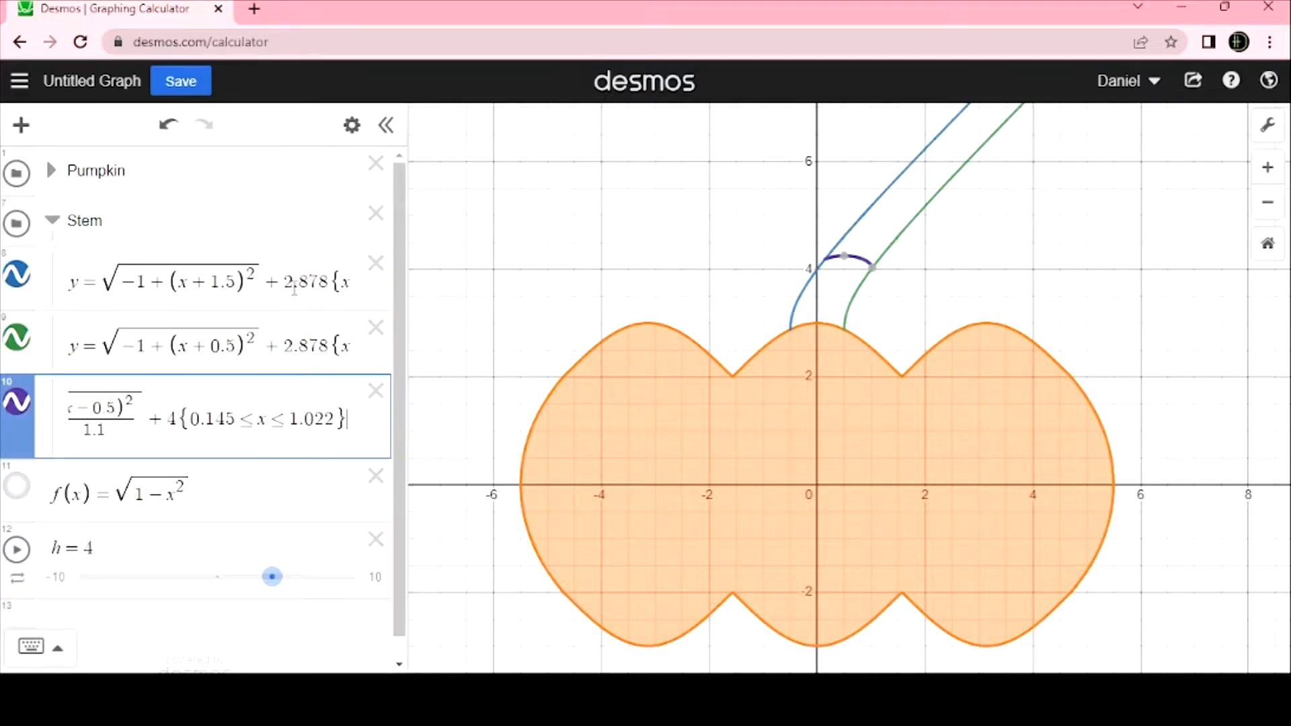
Add the upper limit 0.145 ≥ x to the left hyperbola's restriction, ahead of the existing lower limit
click(295, 289)
key(Right)
key(Right)
key(Right)
key(Right)
key(Right)
key(Right)
key(Right)
key(Right)
key(Right)
key(Right)
key(Right)
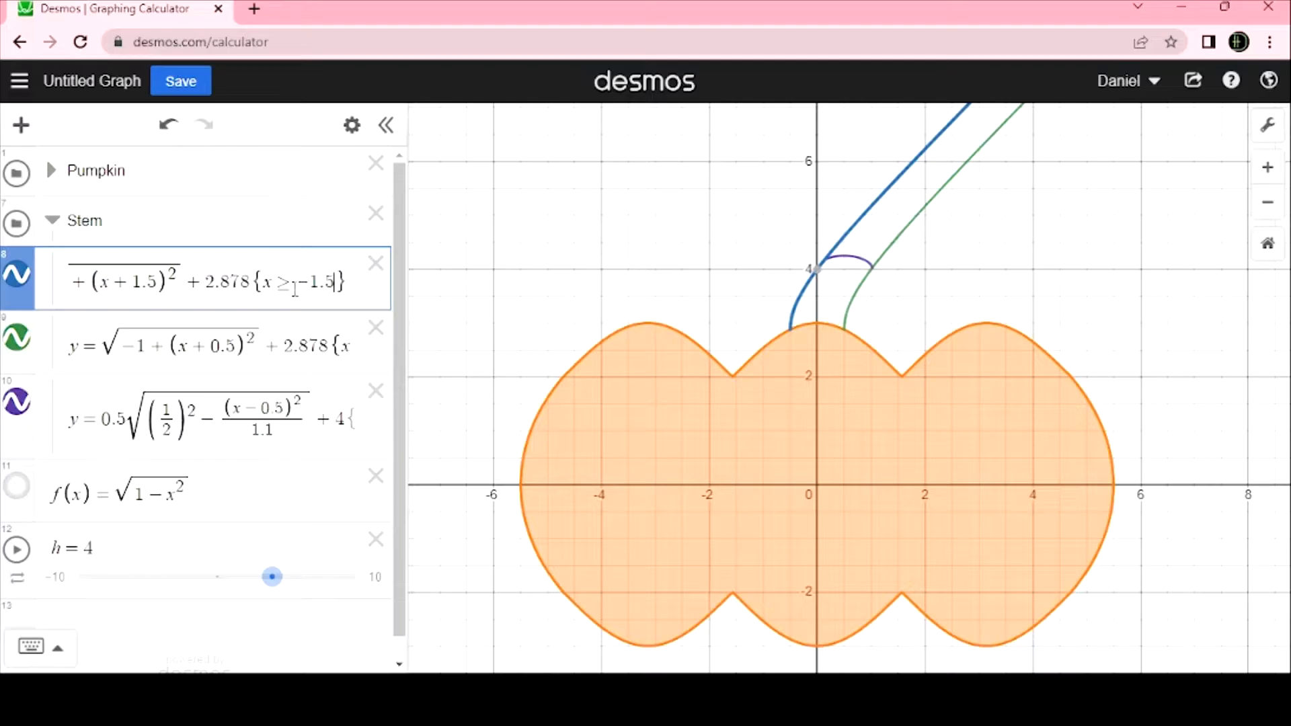
text(0.145>)
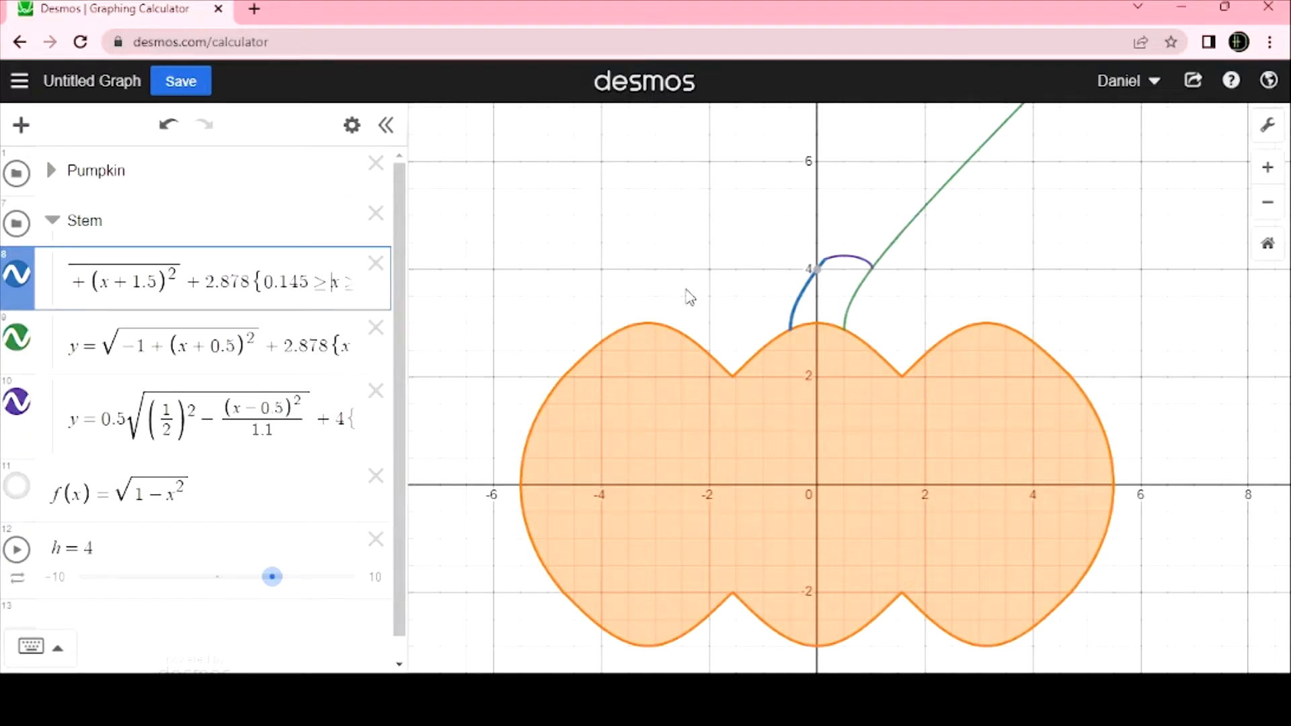
Add the upper limit 1.022 ≥ x to the right hyperbola's restriction so it ends at the arc
click(316, 333)
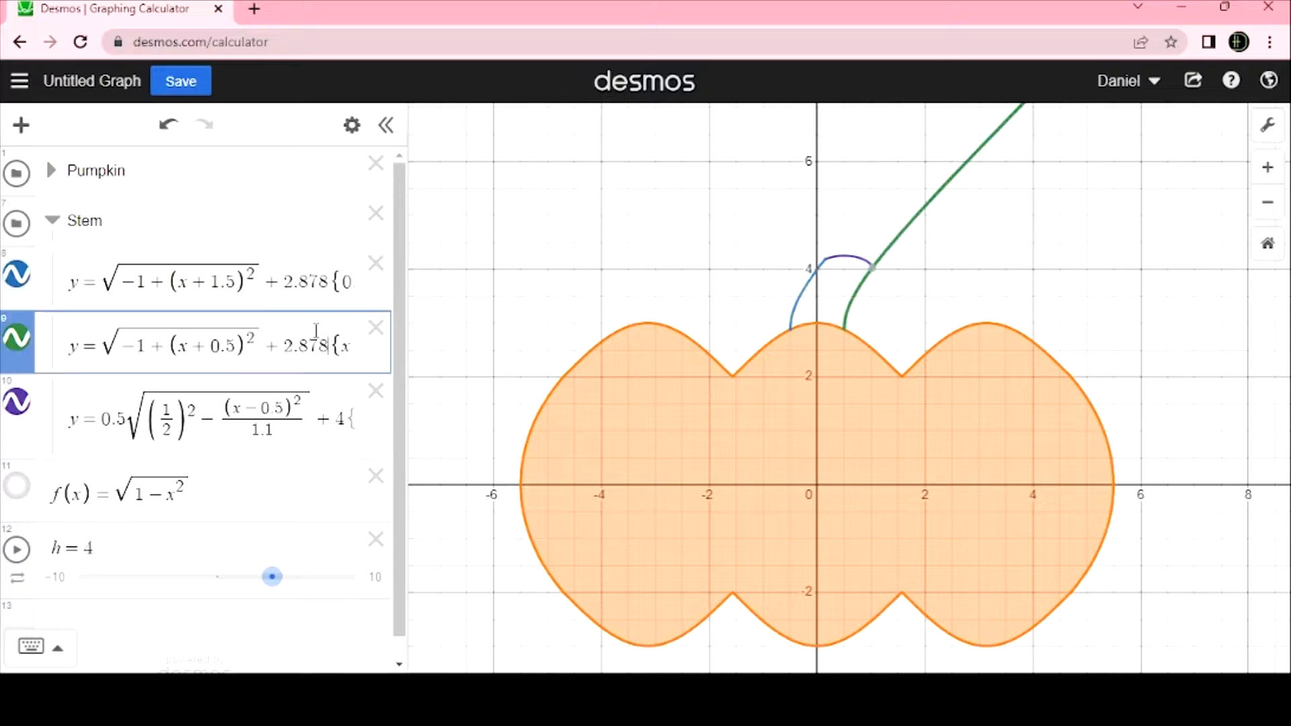
text(1.022>)
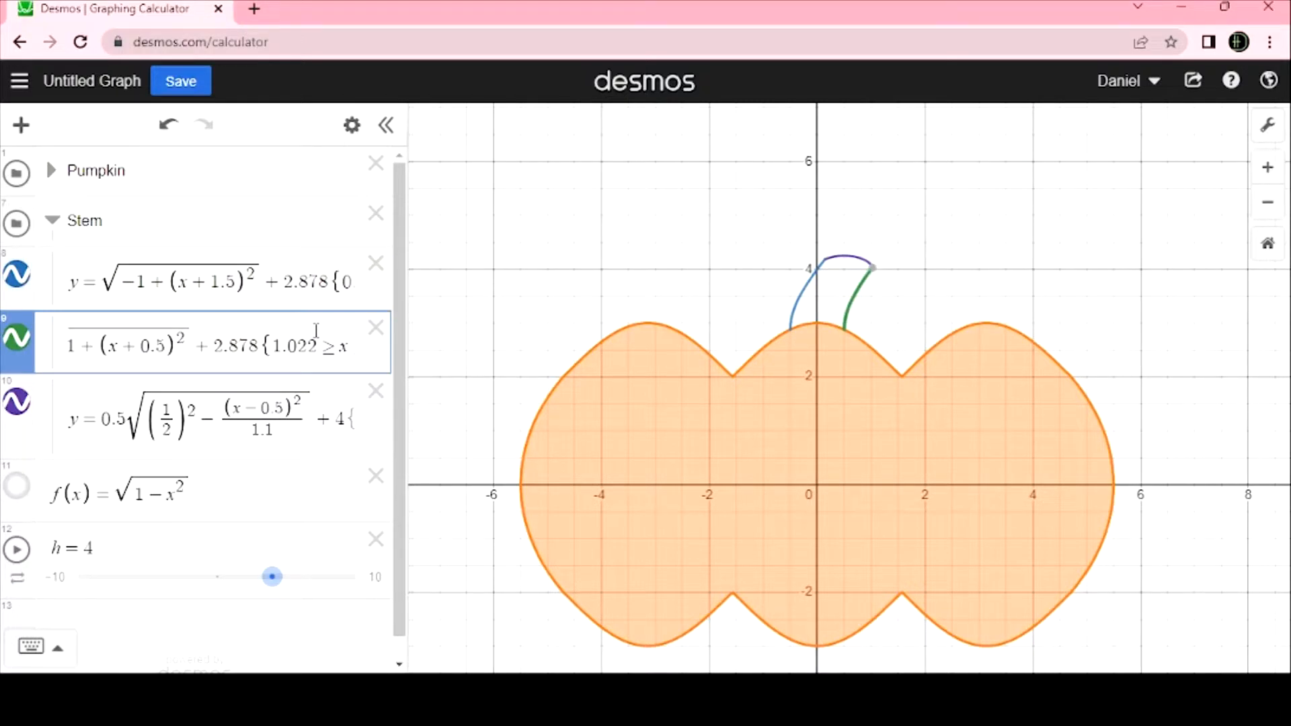
click(934, 294)
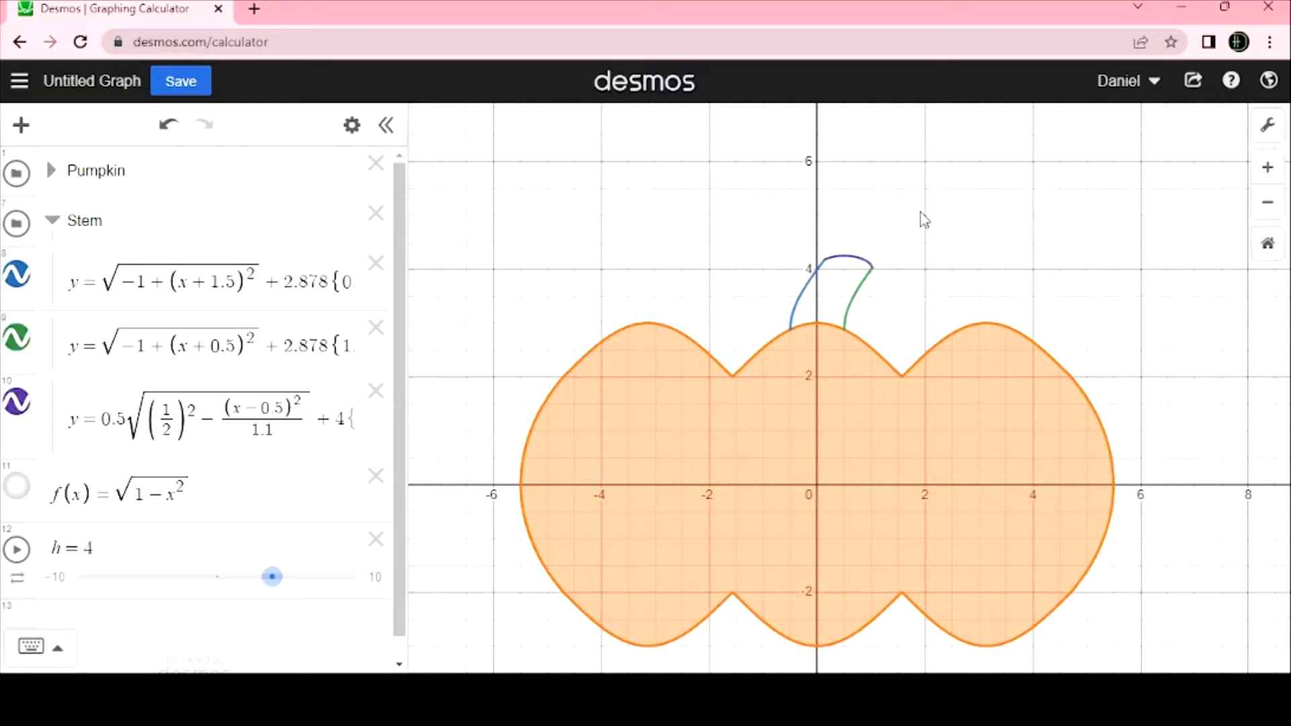
Copy the left hyperbola's right-hand side with its restriction into a new expression below the arc equation
click(815, 291)
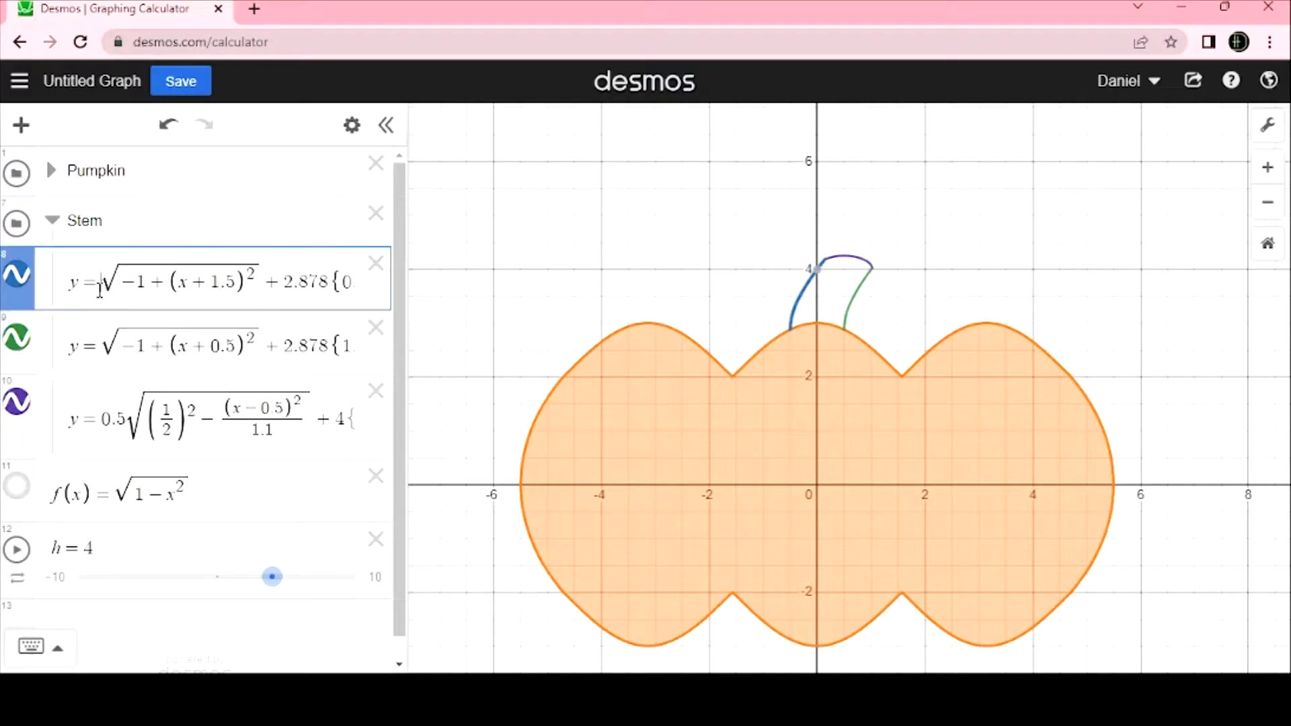
drag(99, 290, 386, 311)
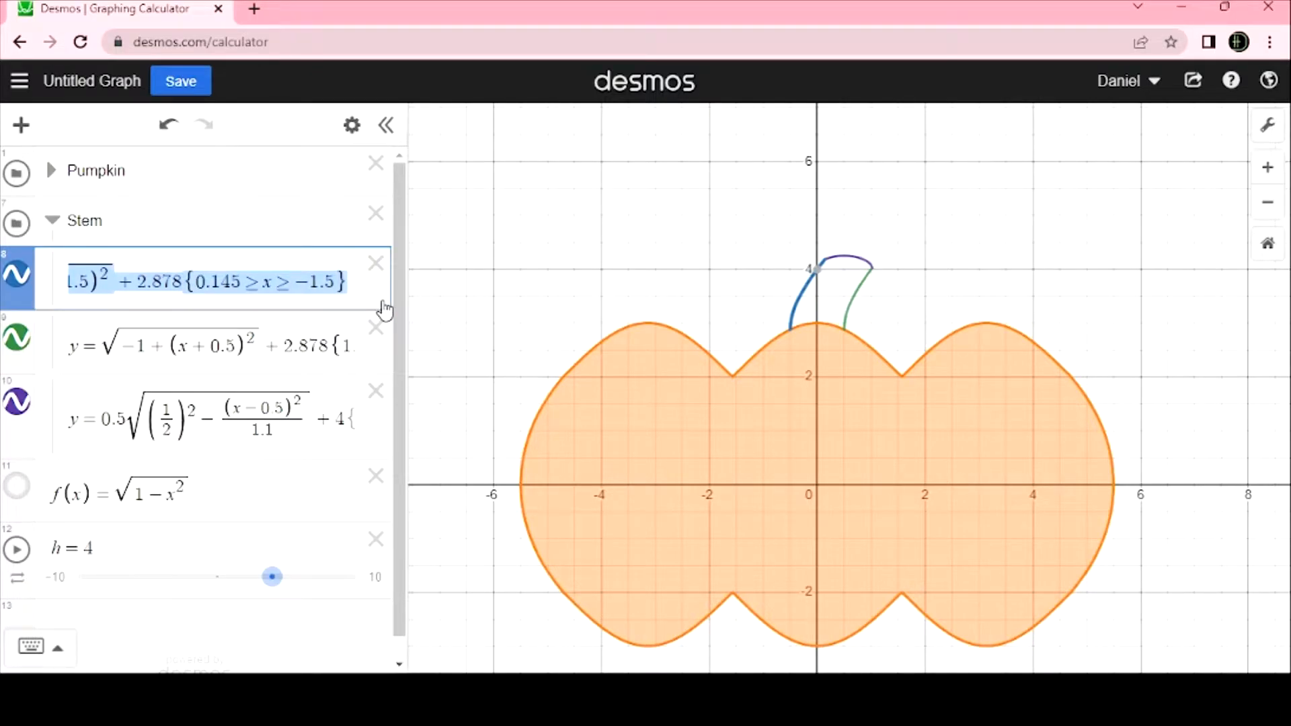
click(286, 411)
key(Return)
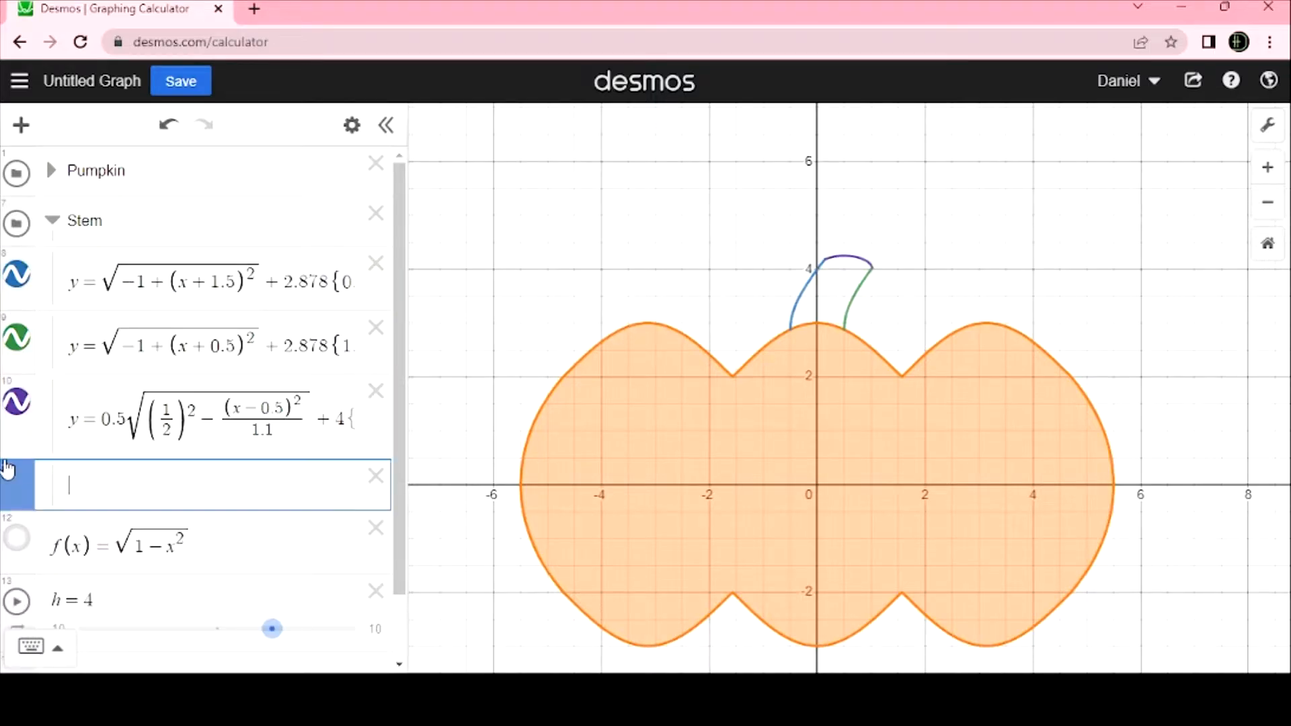
key(ctrl+v)
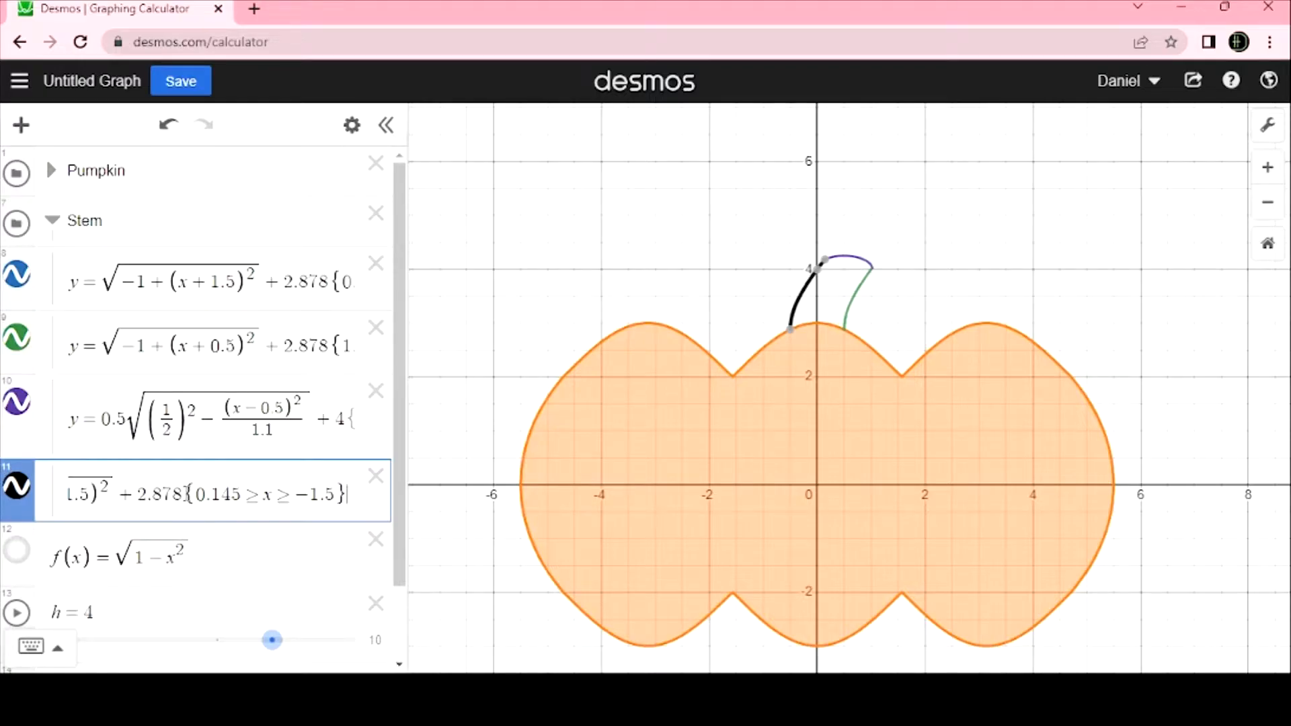
Insert two ≥ signs between 2.878 and the restriction in the copied hyperbola expression
click(184, 495)
text(> )
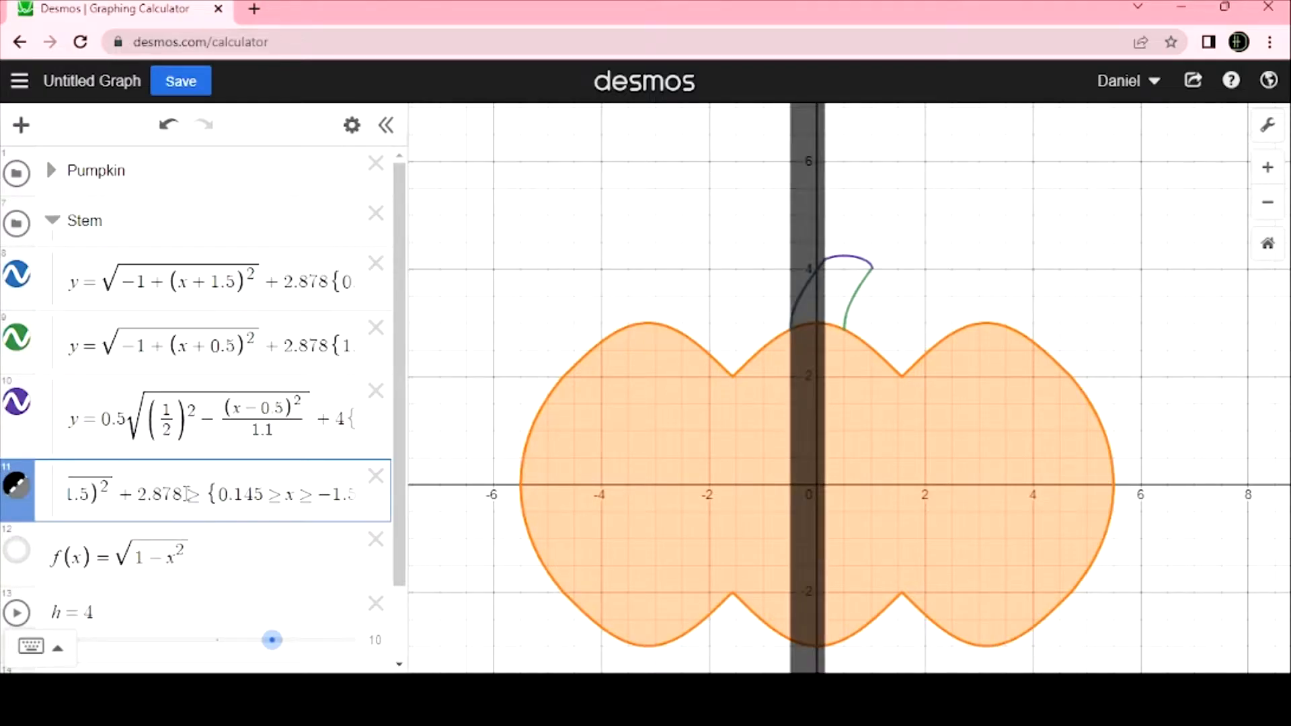
text(>)
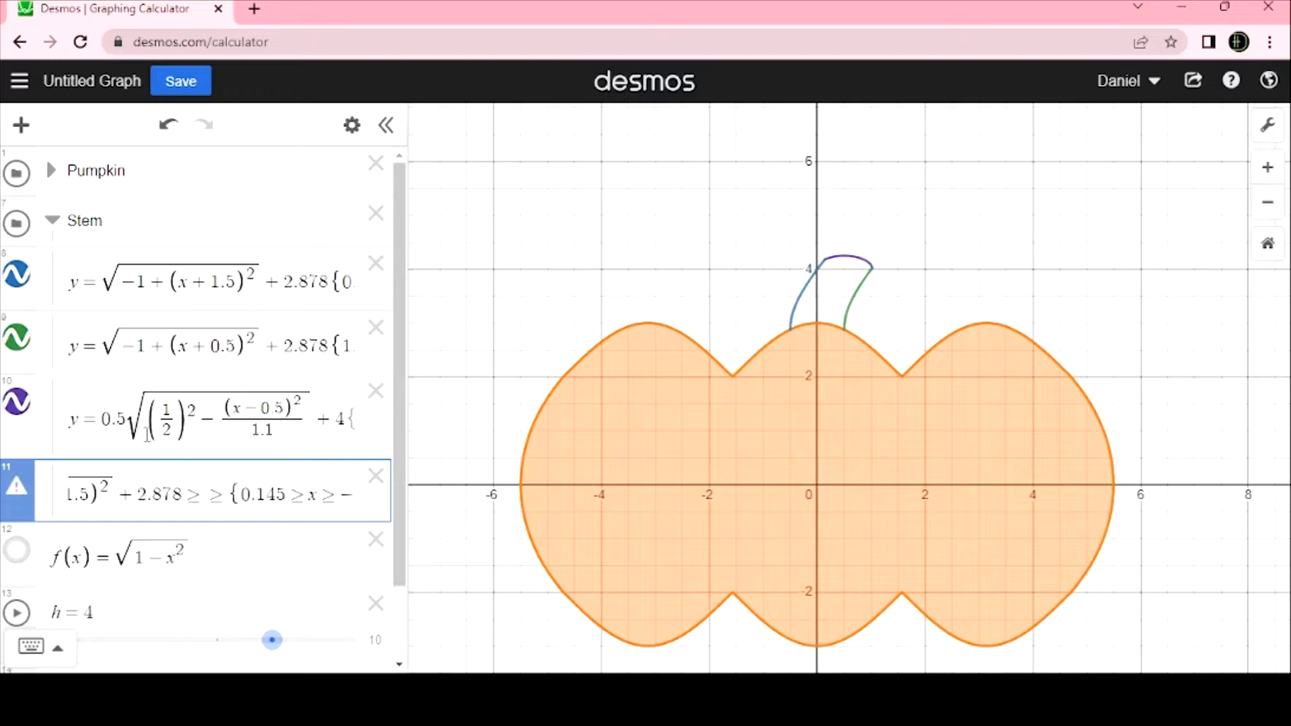
Expand the Pumpkin folder and copy f(sin(x)) + h/2 from its first expression
click(710, 350)
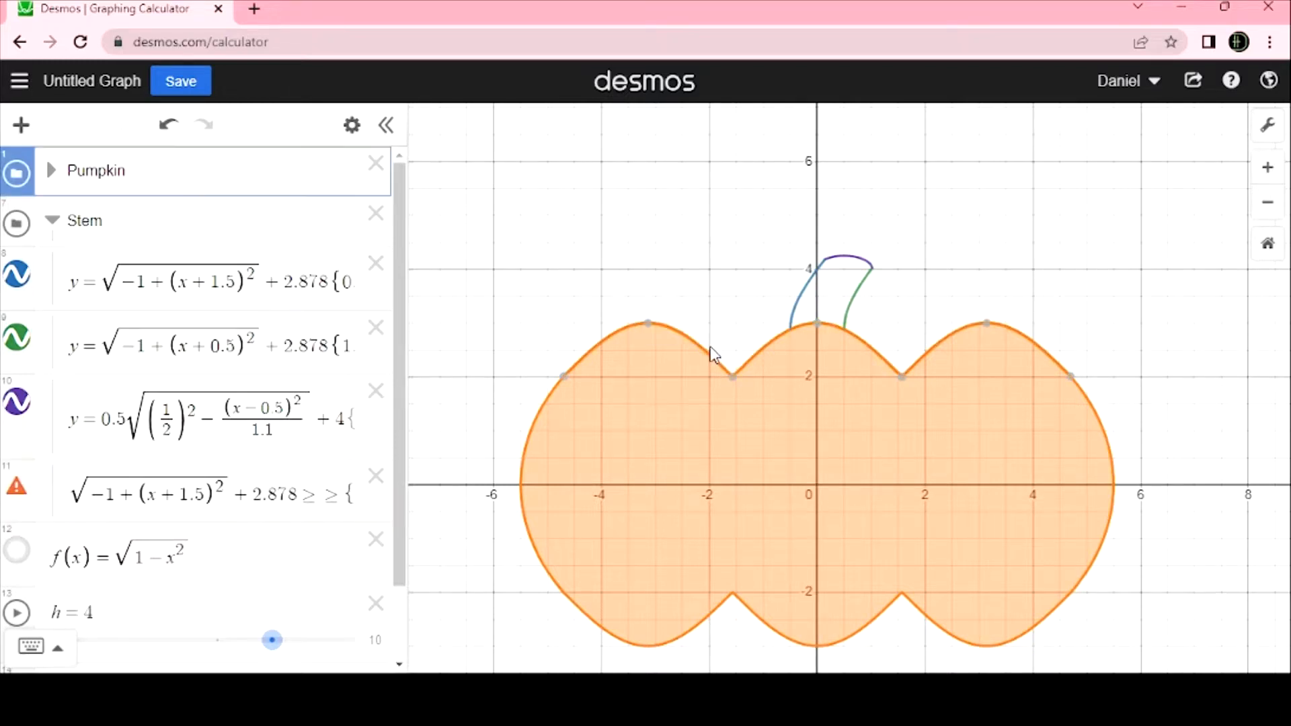
click(51, 170)
click(99, 253)
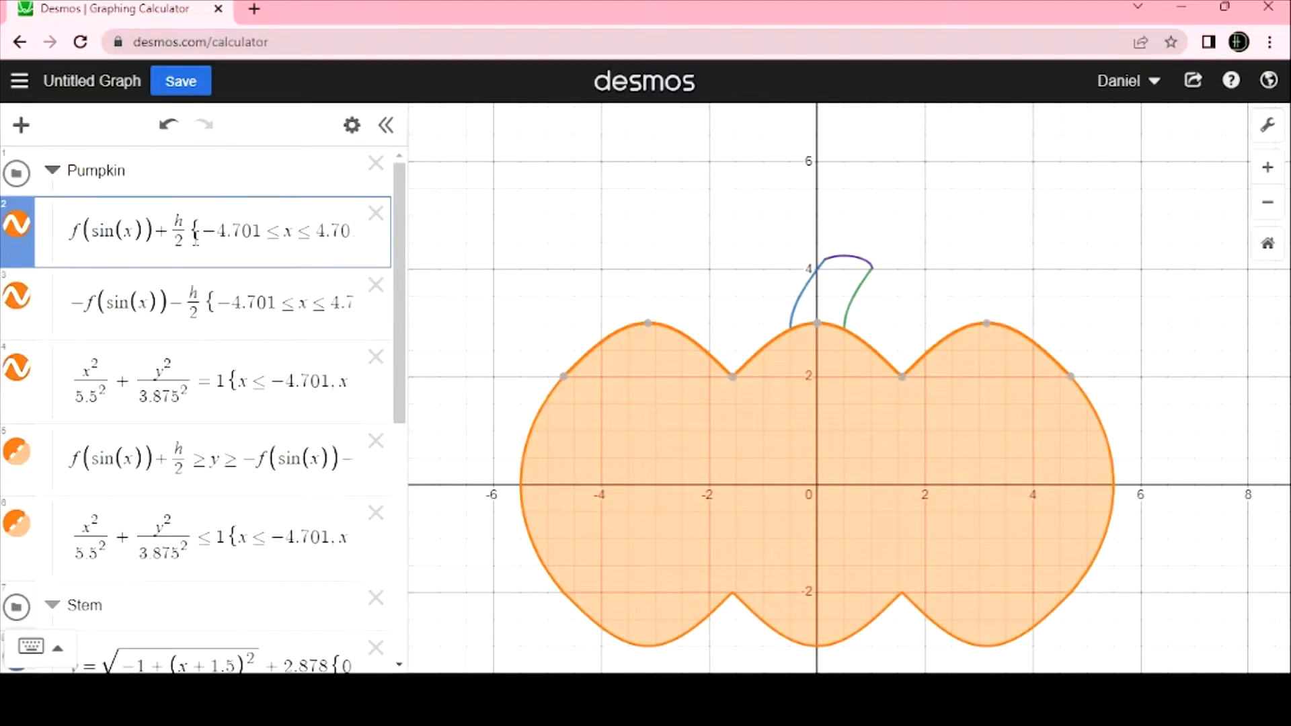
drag(69, 231, 195, 240)
key(ctrl+c)
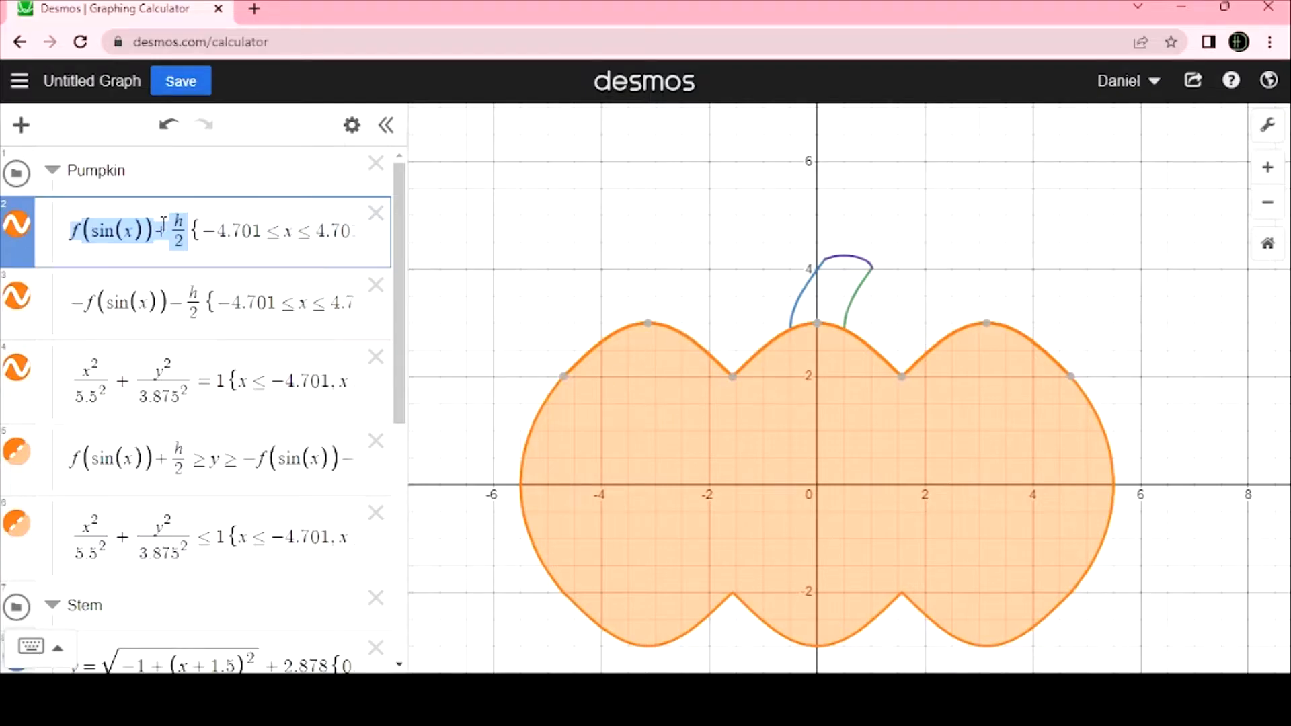
Complete the stem shading inequality with y between the ≥ signs and f(sin(x)) + h/2 as its lower bound
scroll(182, 289, down, 5)
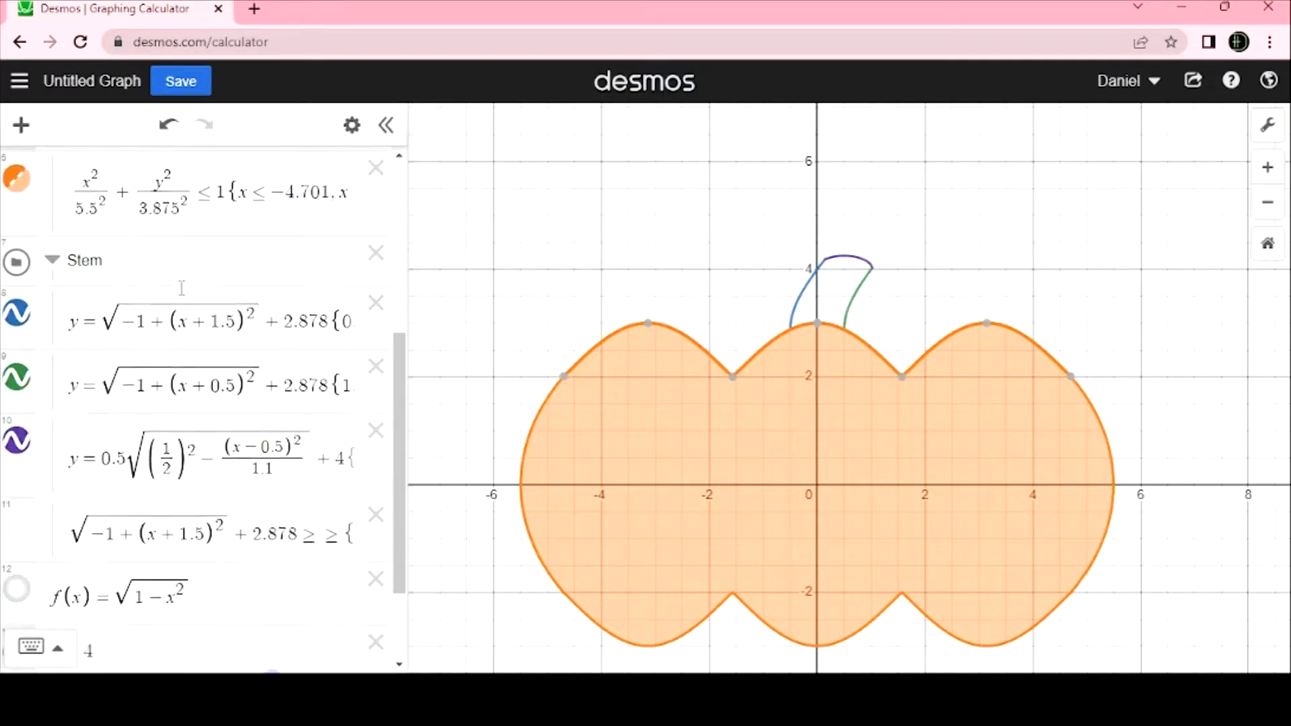
click(336, 534)
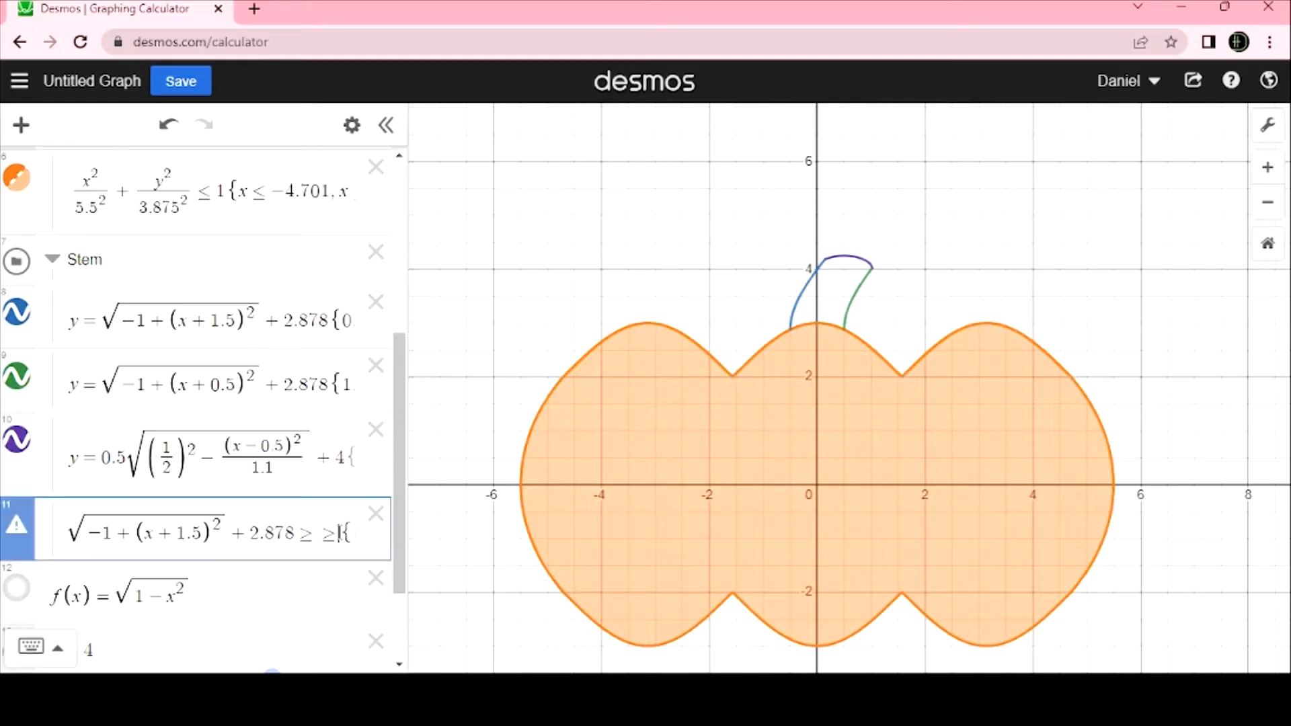
text(y)
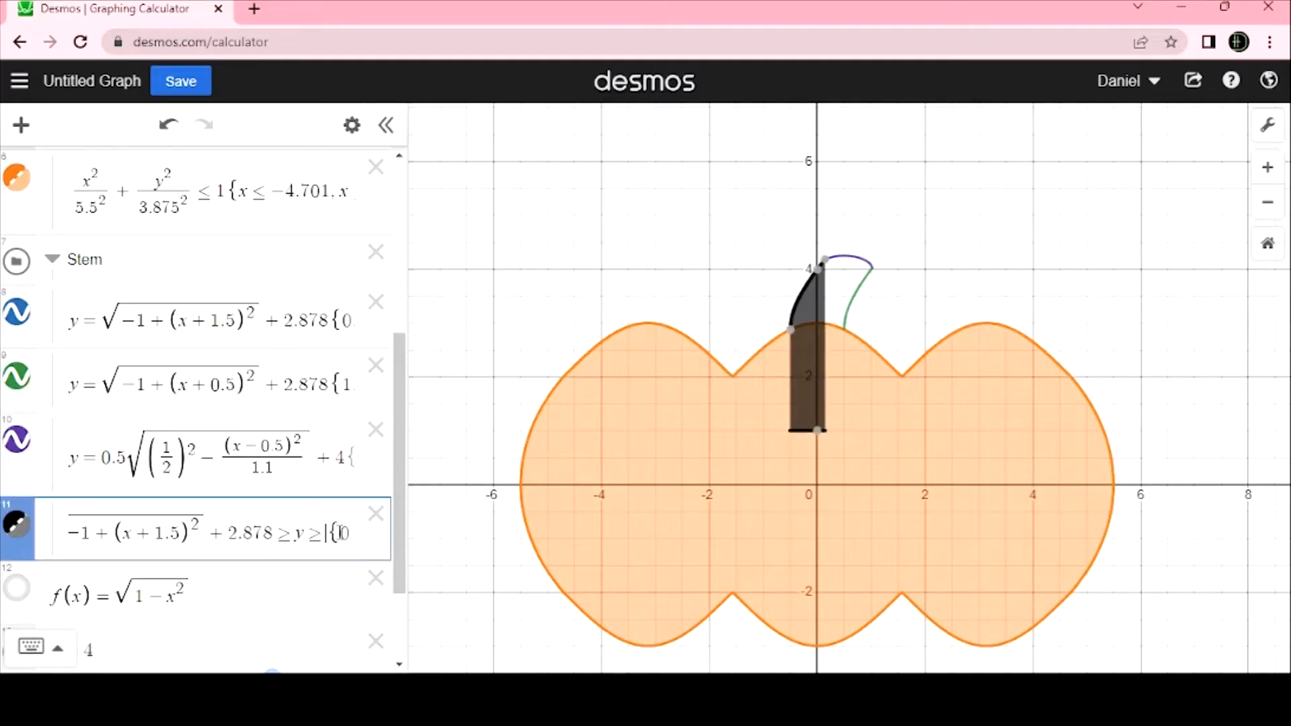
key(ctrl+v)
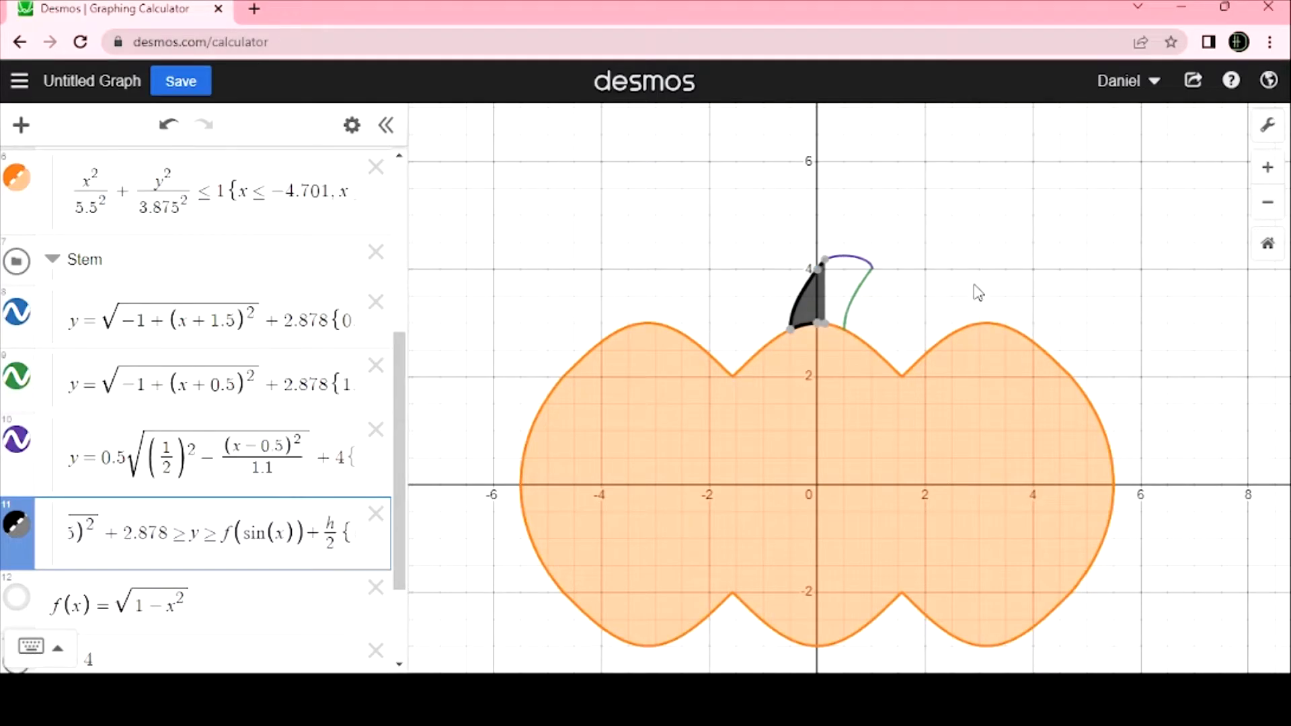
Copy the right hyperbola's right-hand side, without its restriction, into a new expression below the black stem inequality
mouse_move(827, 268)
click(168, 377)
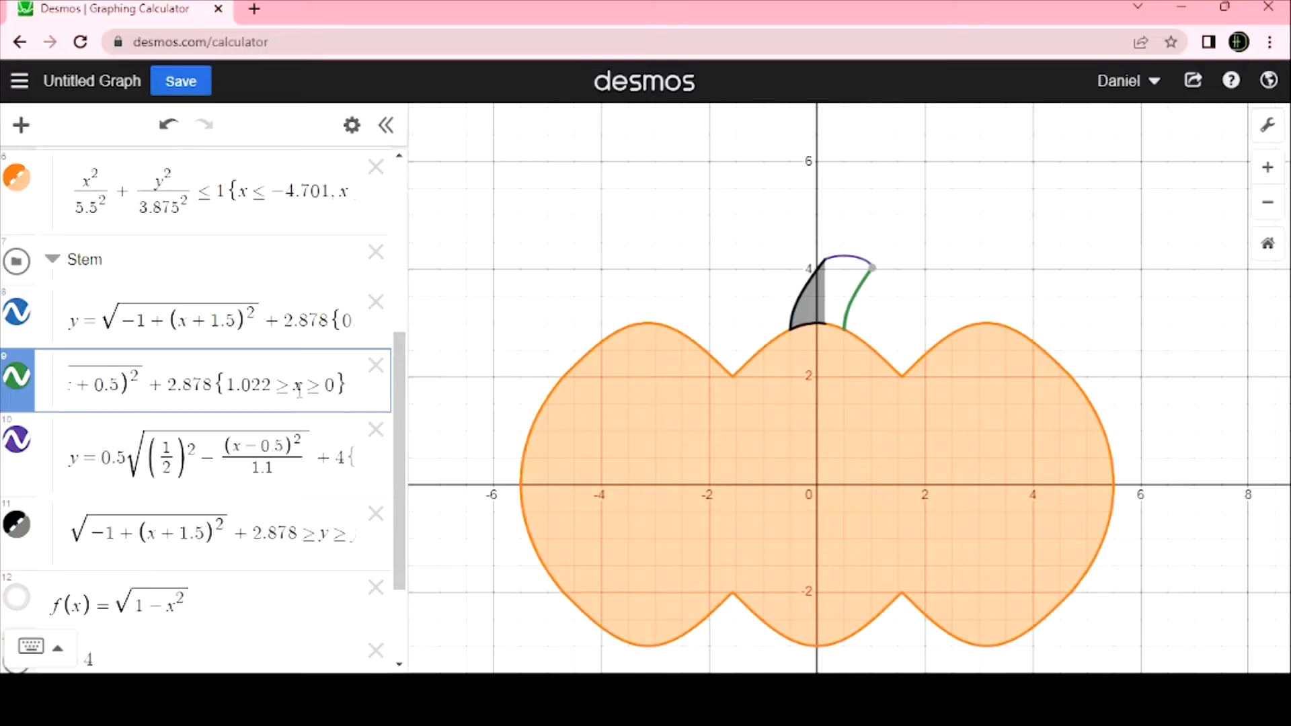
click(224, 386)
drag(217, 386, 2, 378)
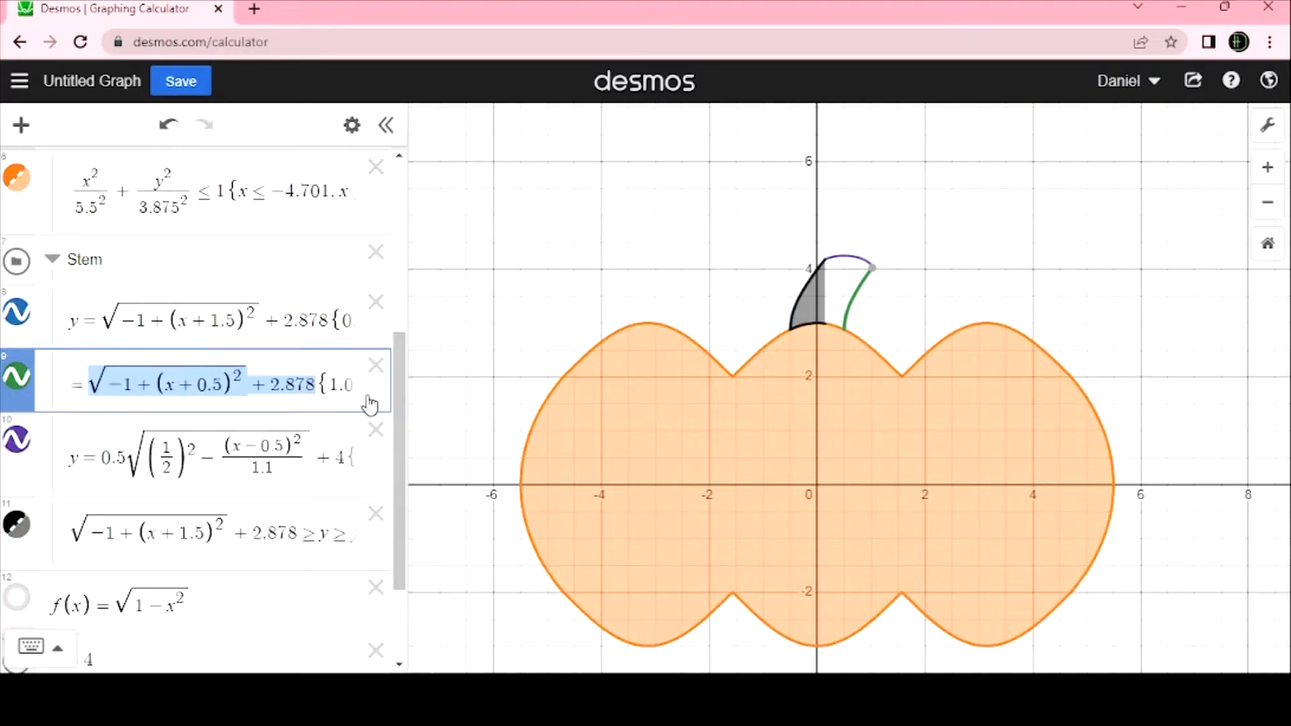
click(217, 560)
key(Return)
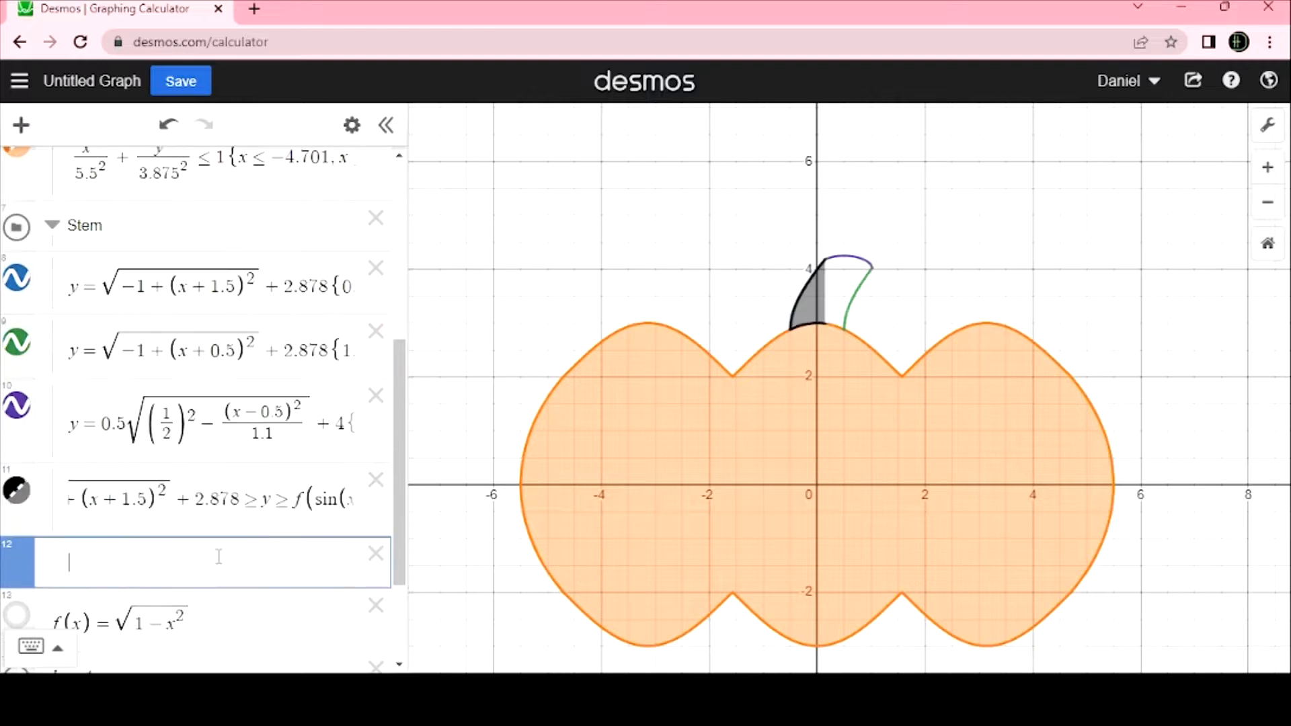
text(\sqrt{-1+(x+0.5)^2}+2.878)
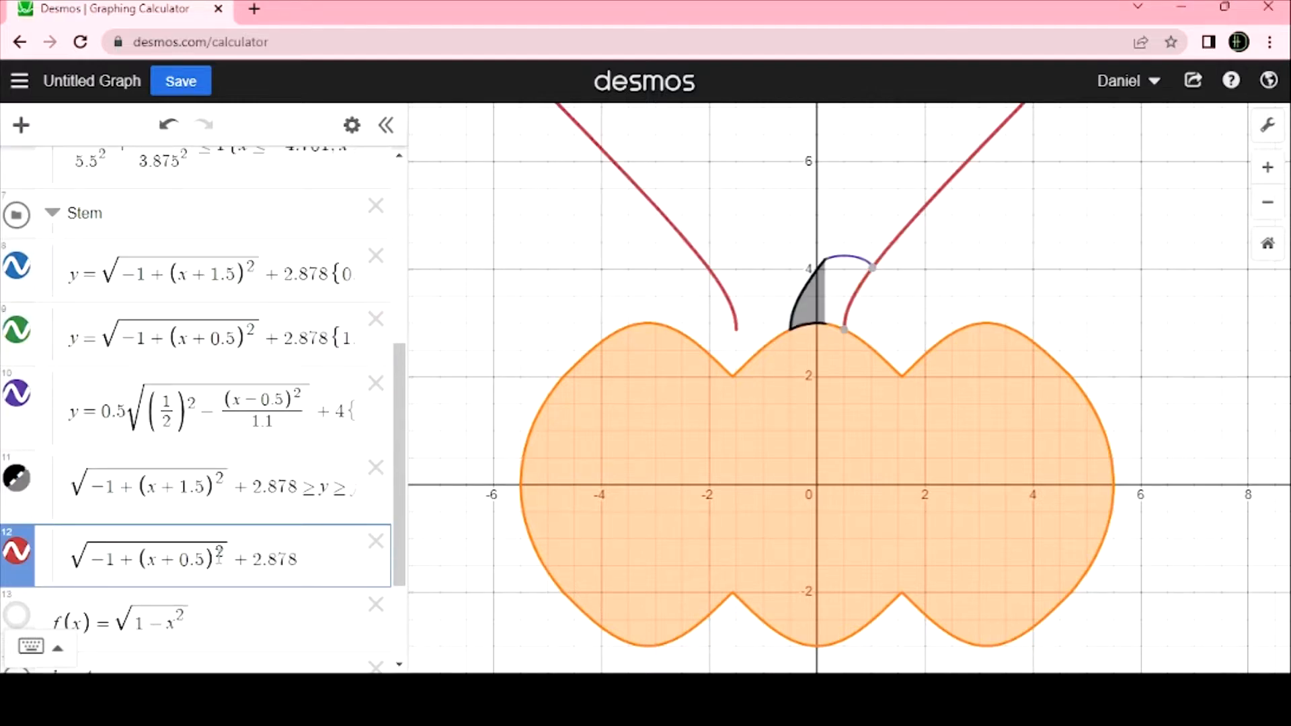
Extend the copied hyperbola expression with ≤ y ≤ and the arc's right-hand side, 0.5√((1/2)² − (x−0.5)²/1.1) + 4
text(<=y<=)
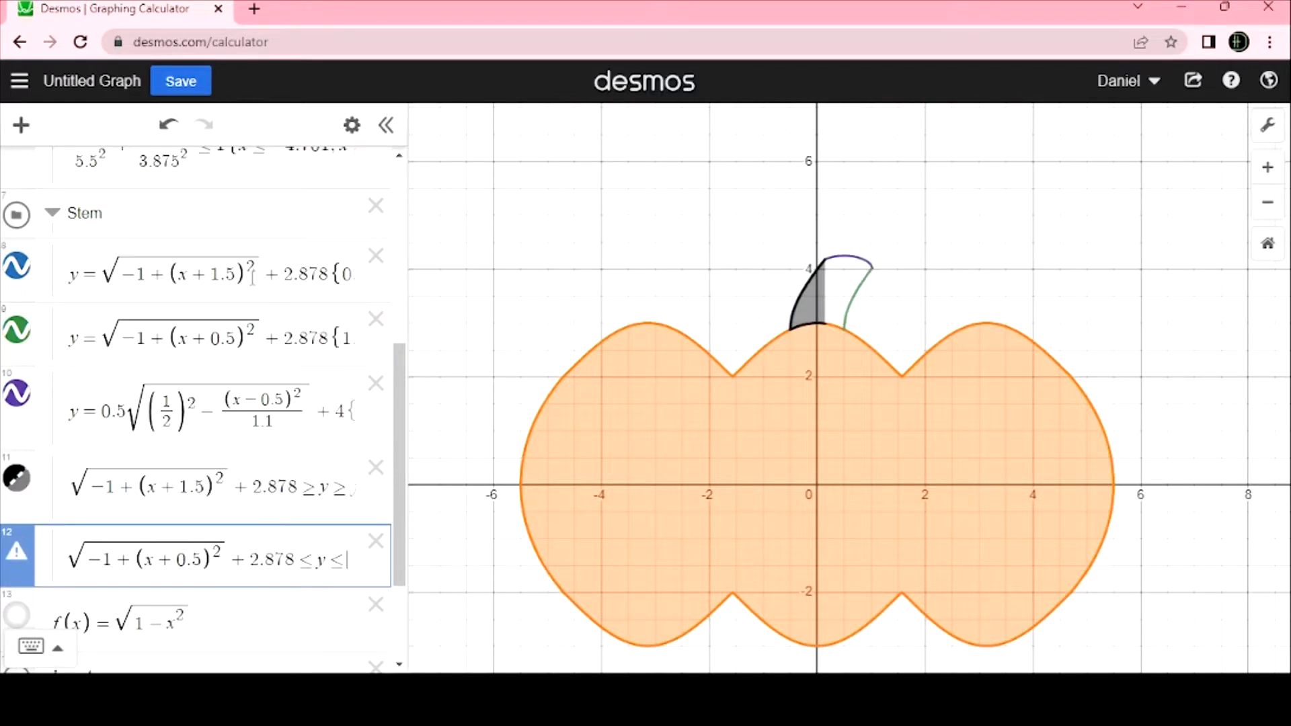
click(118, 406)
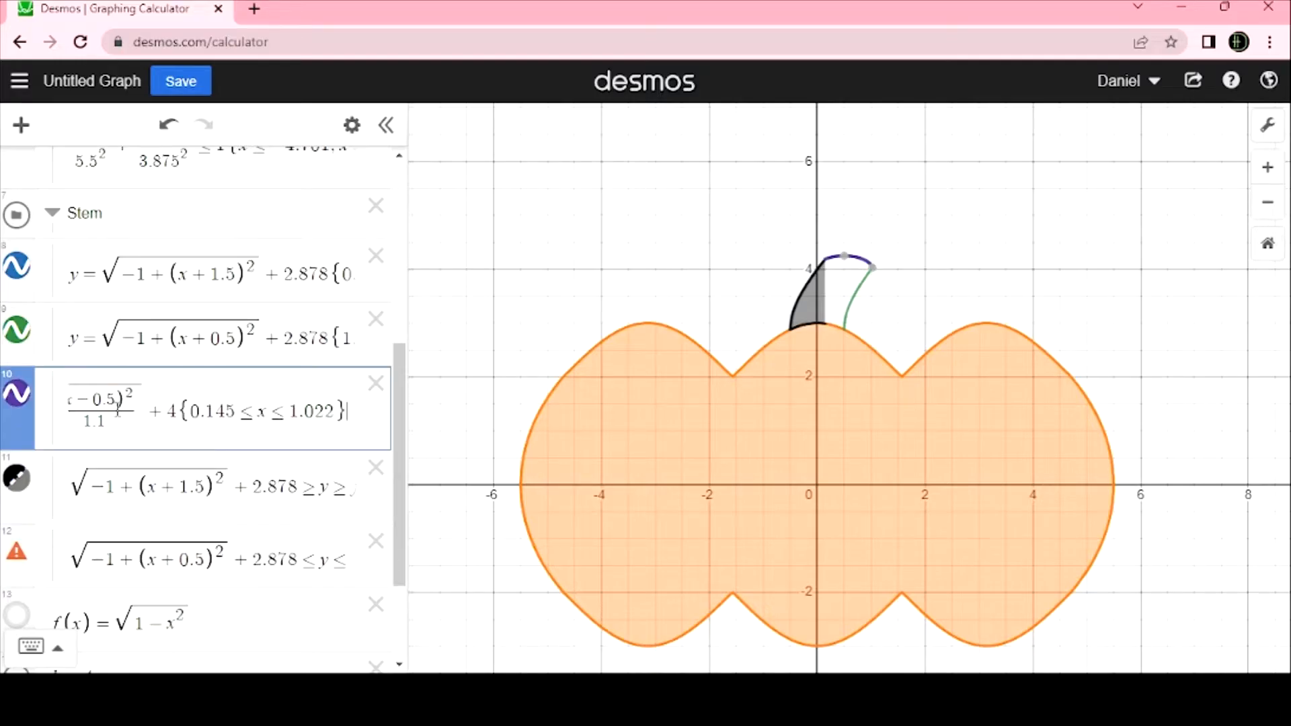
drag(176, 411, 4, 392)
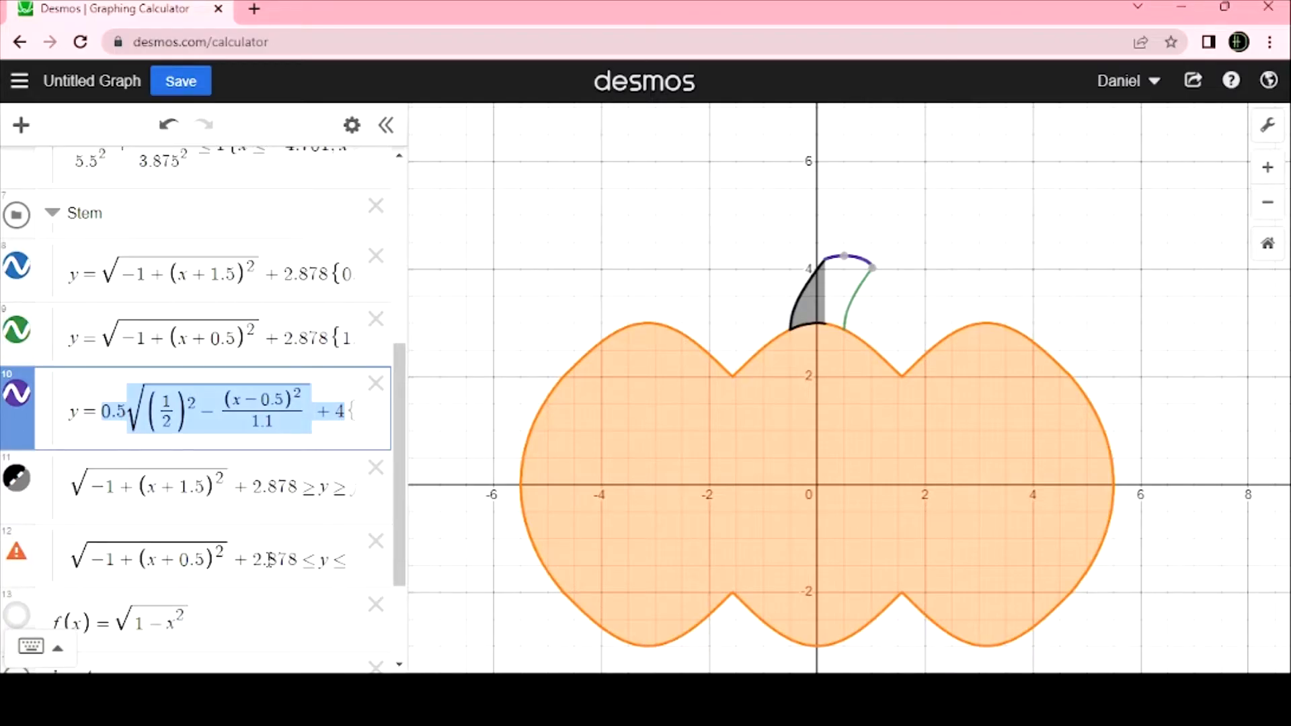
click(305, 576)
text(0.5√((1/2)^2-(x-0.5)^2/1.1)+4)
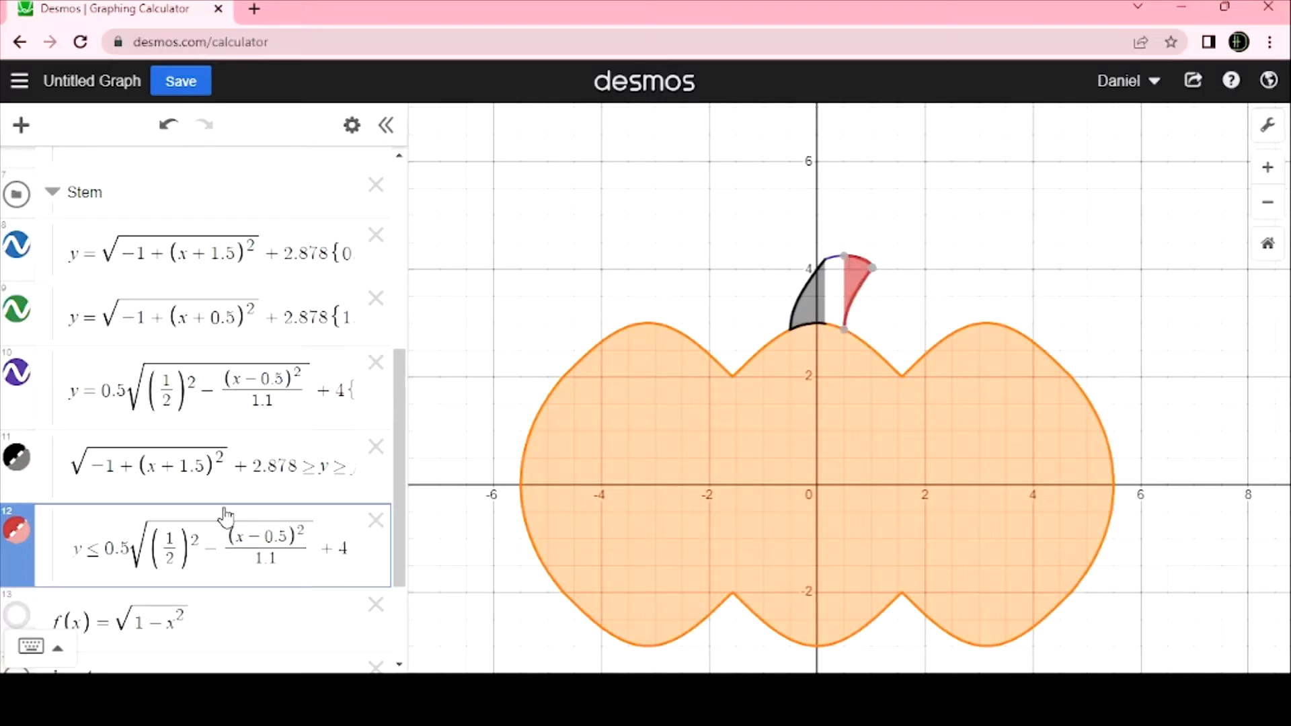
Review the full inequality between the right hyperbola and the arc from one end to the other
key(Left)
key(Left)
key(Left)
key(Left)
key(Left)
key(Left)
key(Left)
key(Left)
key(Left)
key(Left)
key(Left)
key(Left)
key(Left)
key(Left)
key(Left)
key(Left)
key(Left)
key(Left)
key(Left)
key(Left)
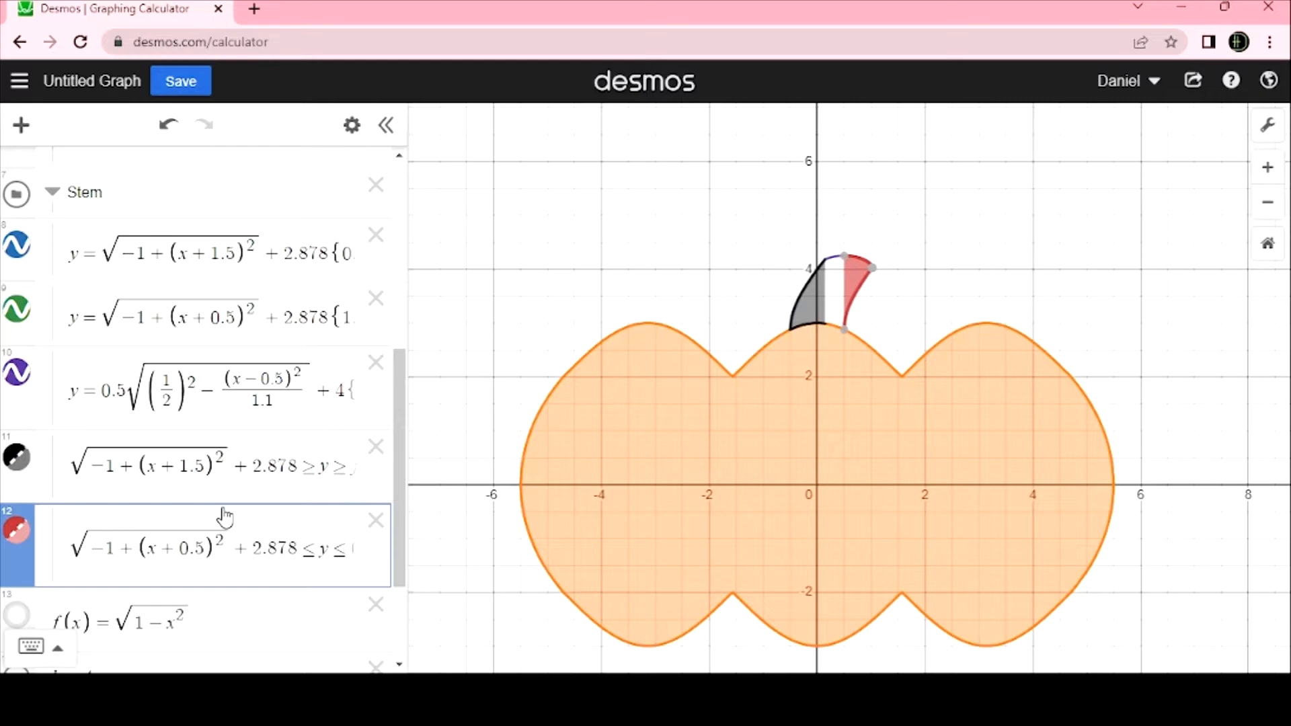
click(268, 550)
key(Right)
key(Right)
key(Right)
key(Right)
key(Right)
key(Right)
key(Right)
key(Right)
key(Right)
key(Right)
key(Right)
key(Right)
key(Right)
key(Right)
key(Right)
key(Right)
key(Right)
key(Right)
key(Right)
key(Right)
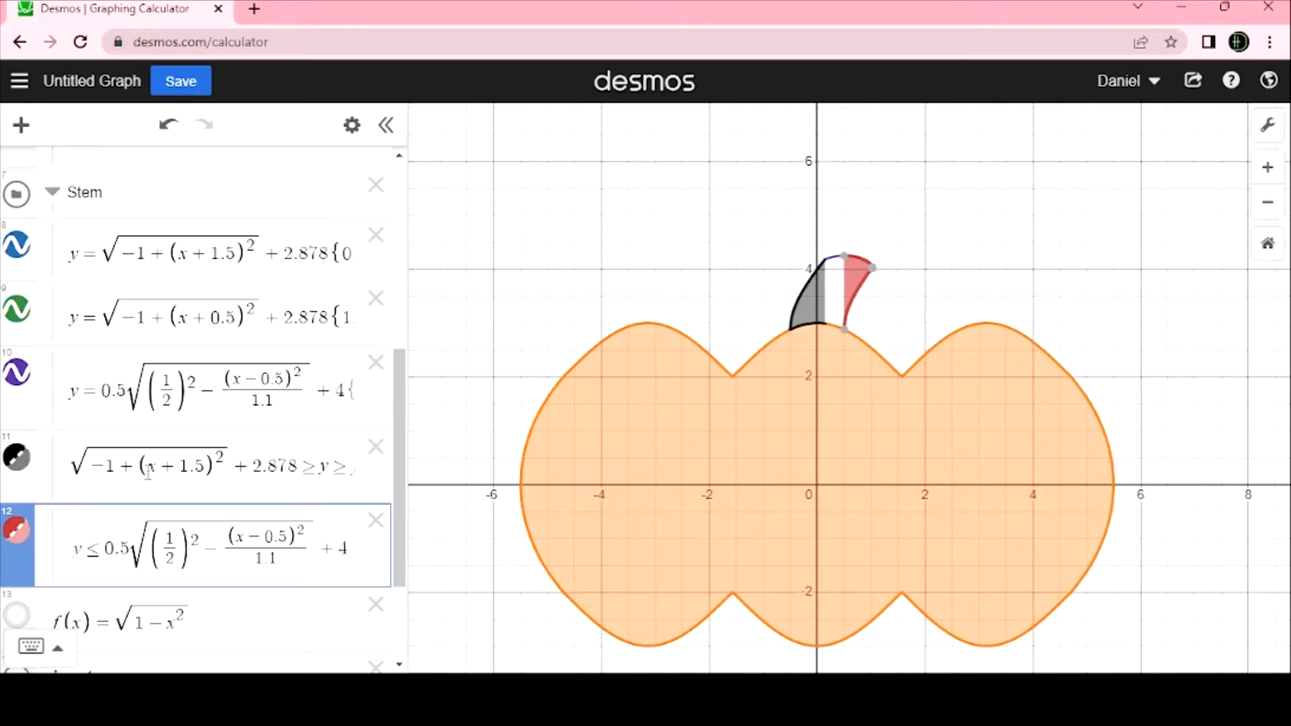
Copy the arc equation with its restriction into a new expression below the red inequality and insert ≥ y ≥ before the restriction
mouse_move(873, 271)
click(838, 325)
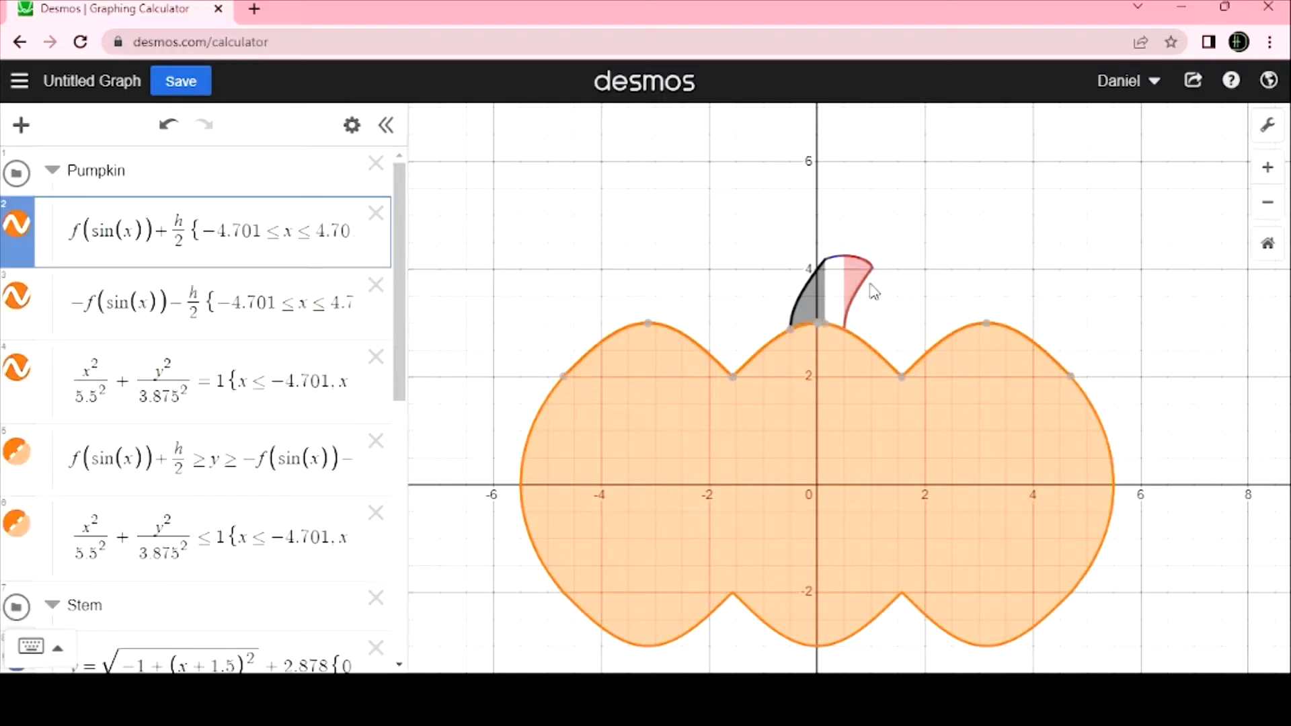
click(836, 260)
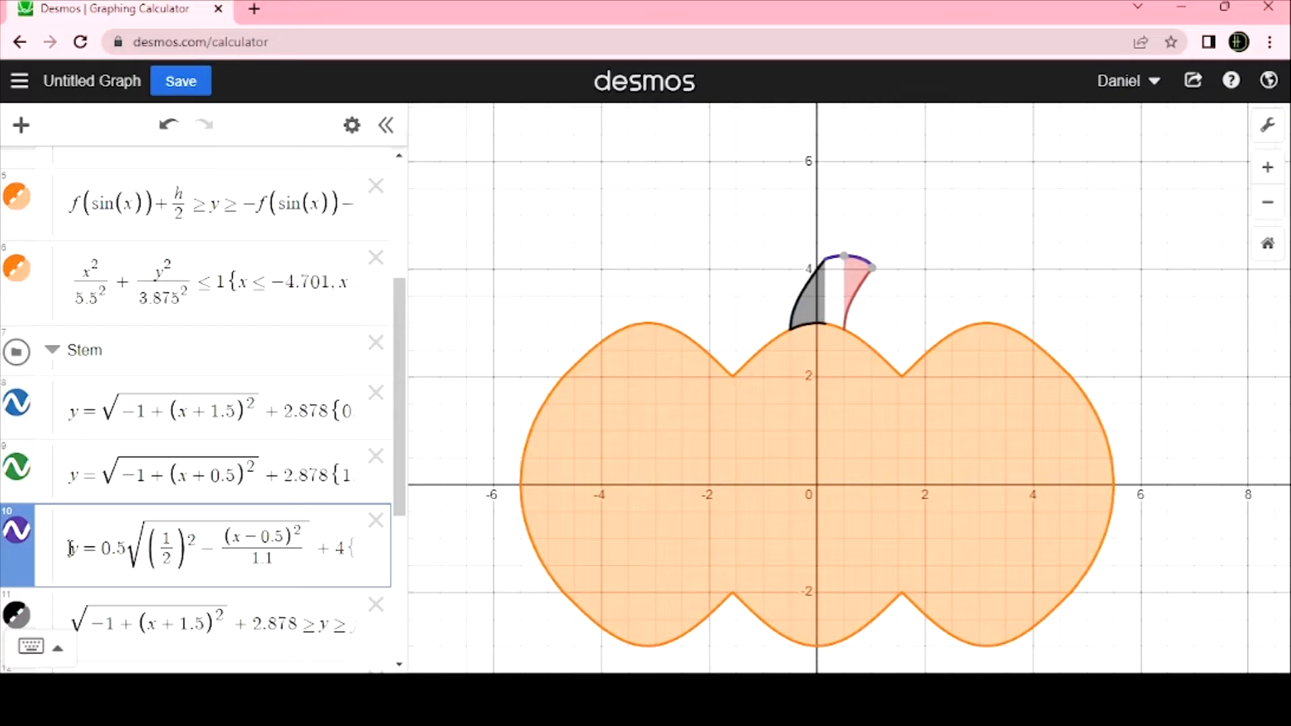
drag(70, 549, 531, 573)
key(ctrl+c)
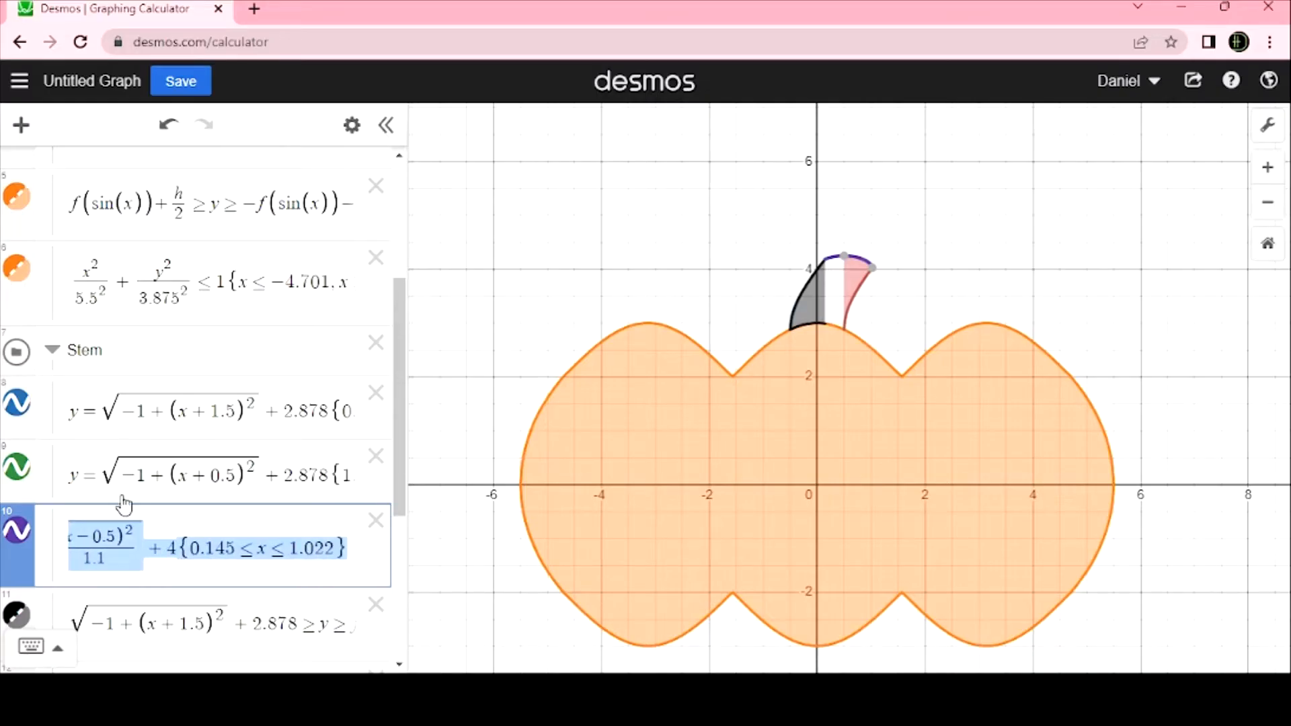
scroll(156, 522, down, 5)
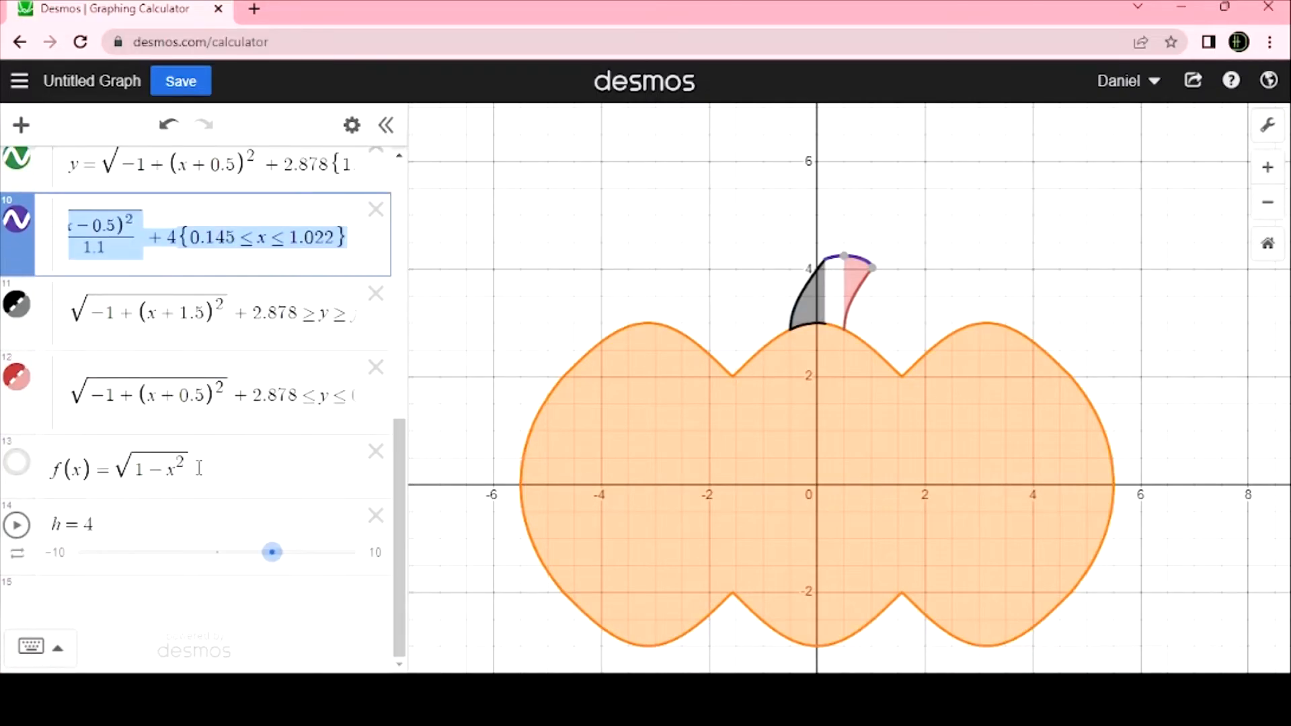
click(212, 427)
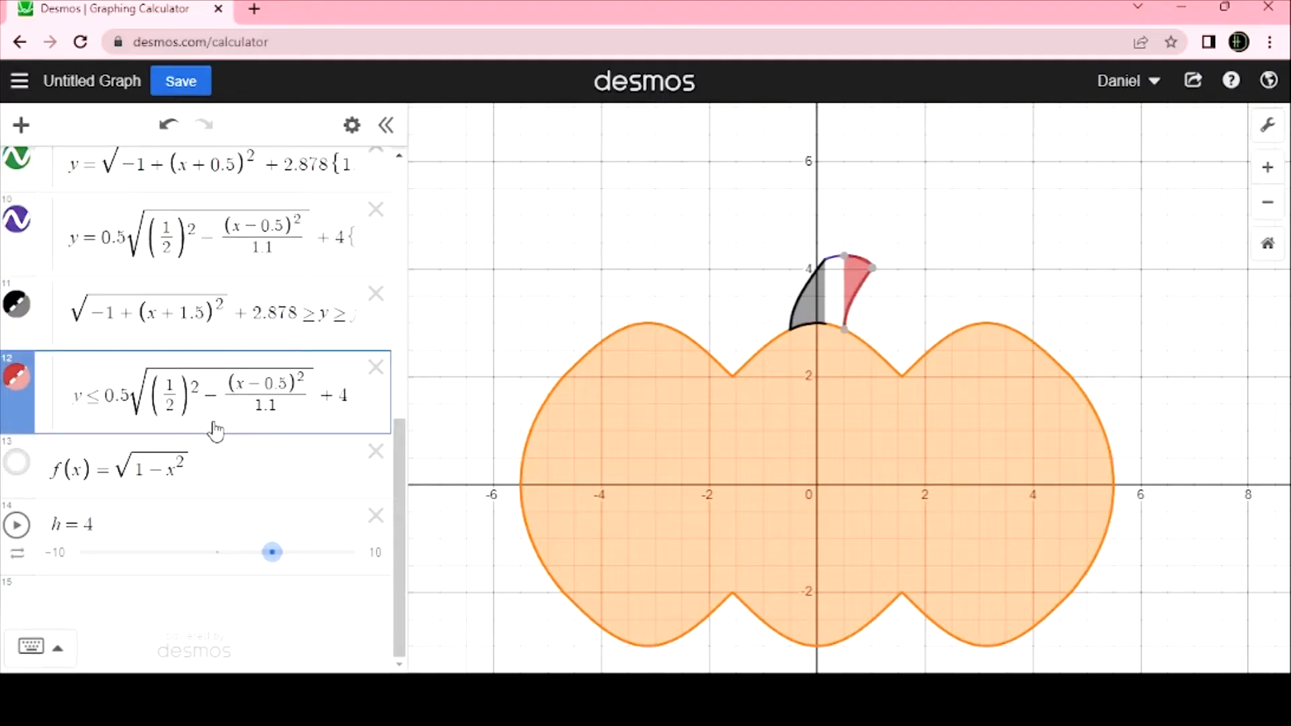
key(Return)
key(ctrl+v)
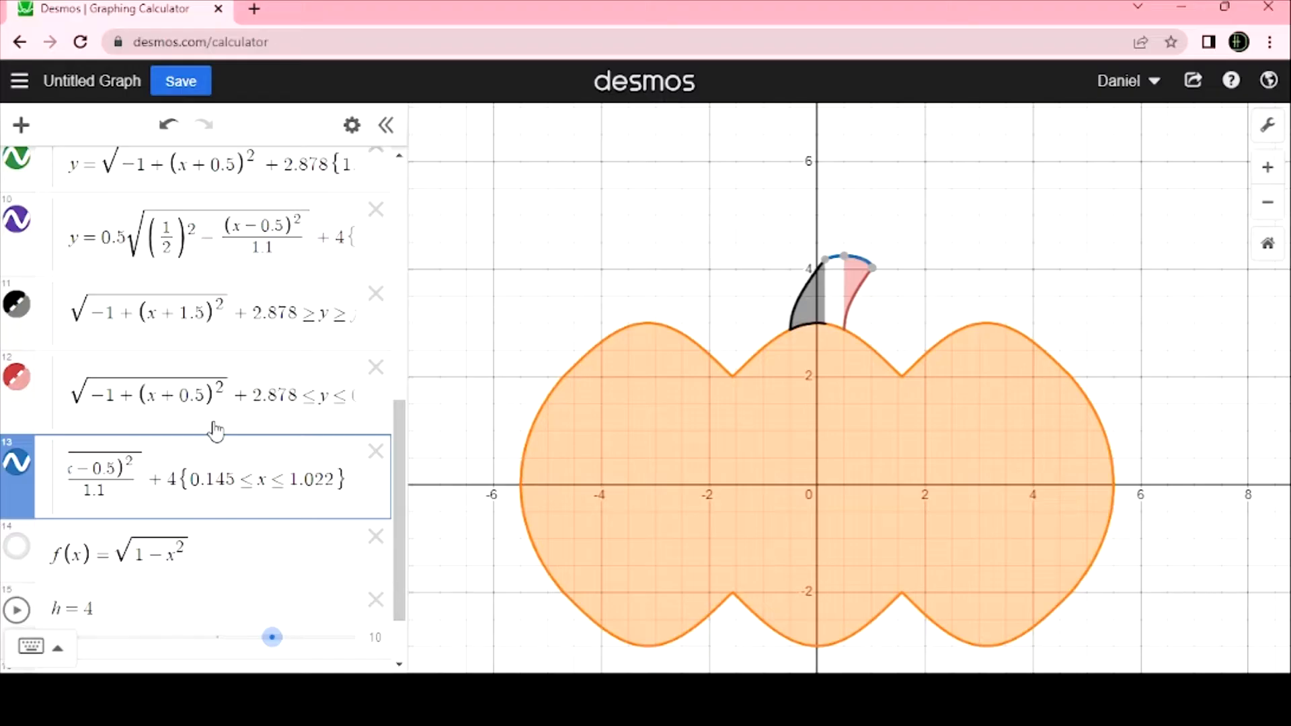
text(>=y>=)
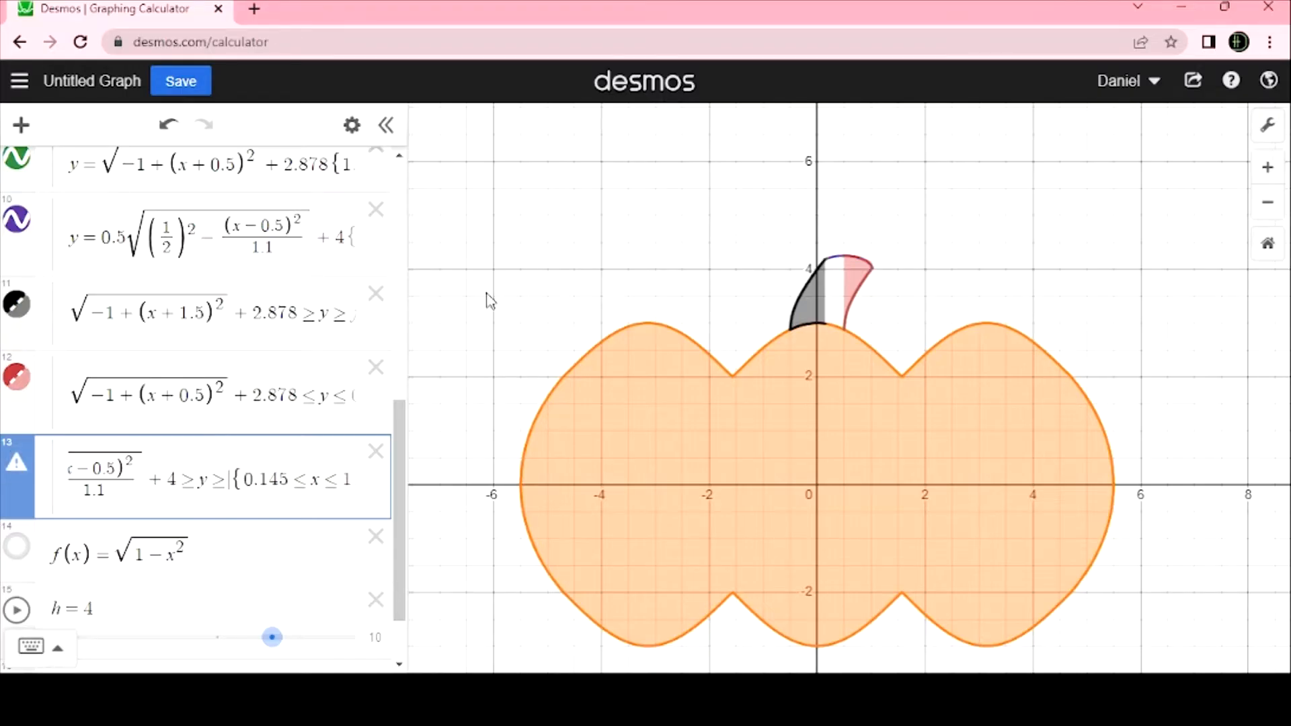
Copy f(sin(x)) + h/2 from the first expression in the Pumpkin folder
scroll(191, 396, up, 2)
scroll(191, 396, up, 6)
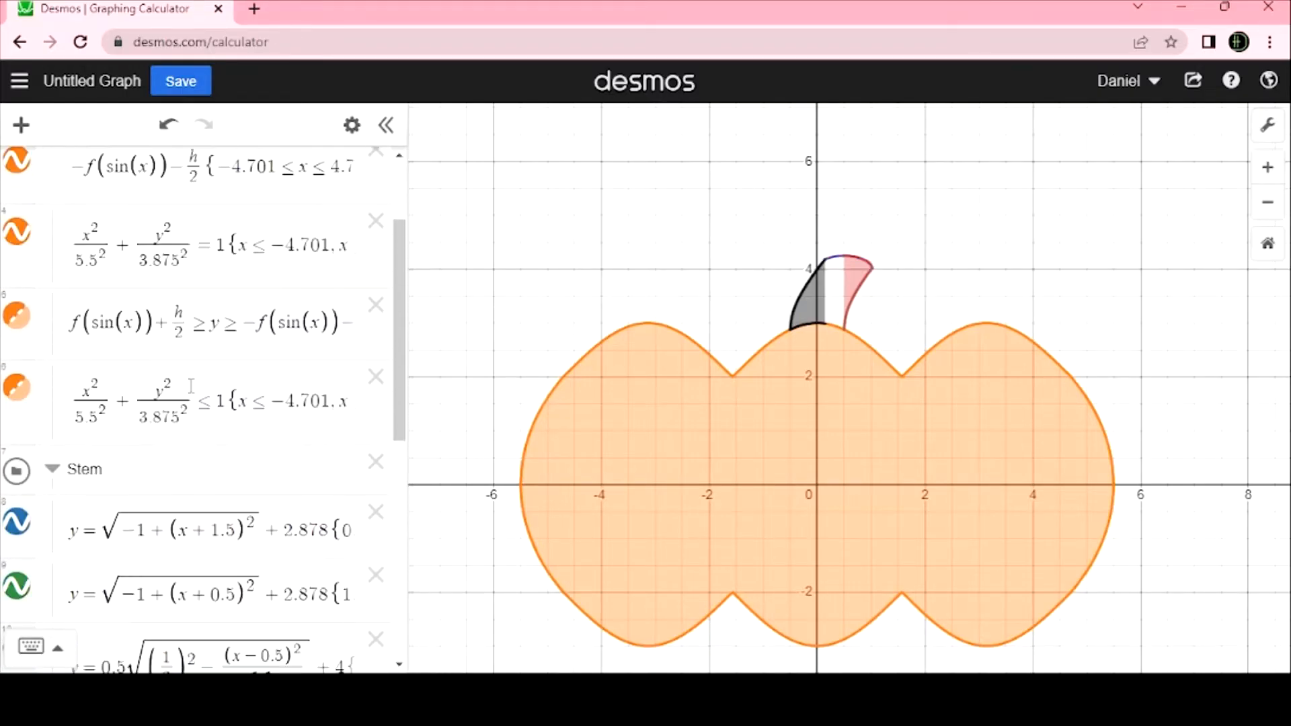
drag(73, 239, 539, 247)
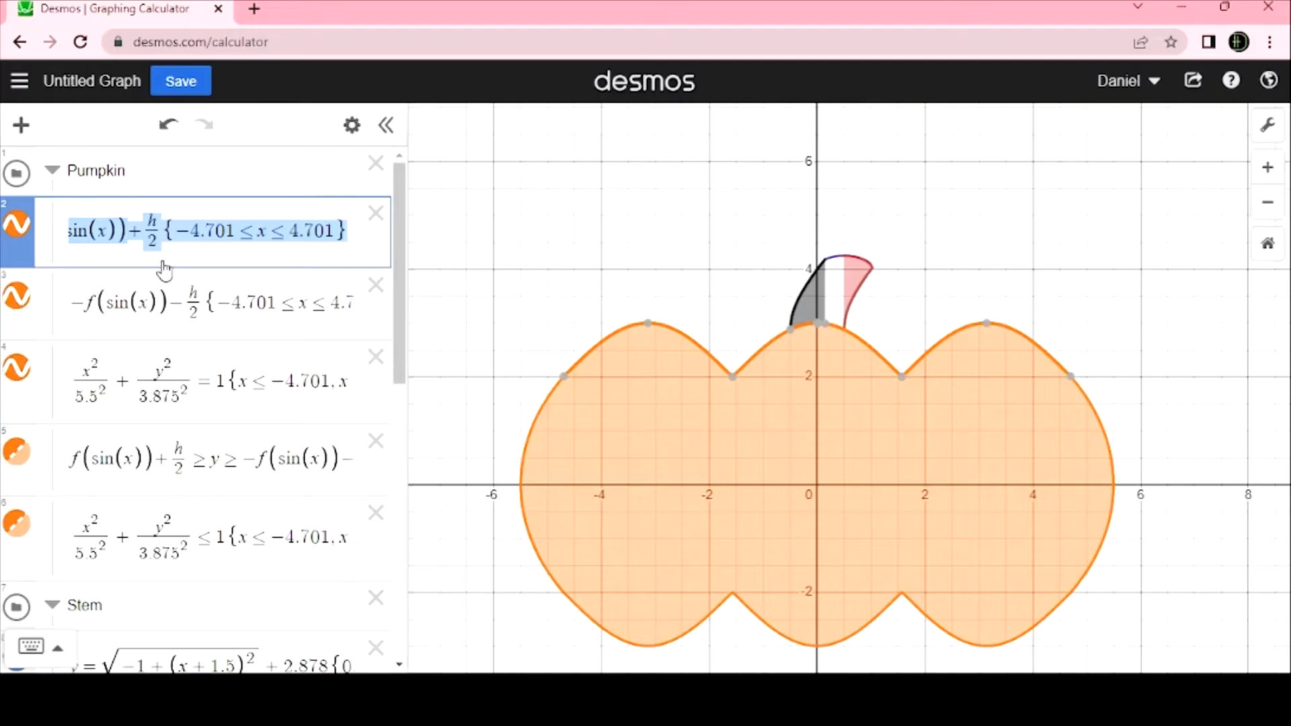
drag(183, 232, 3, 222)
key(ctrl+c)
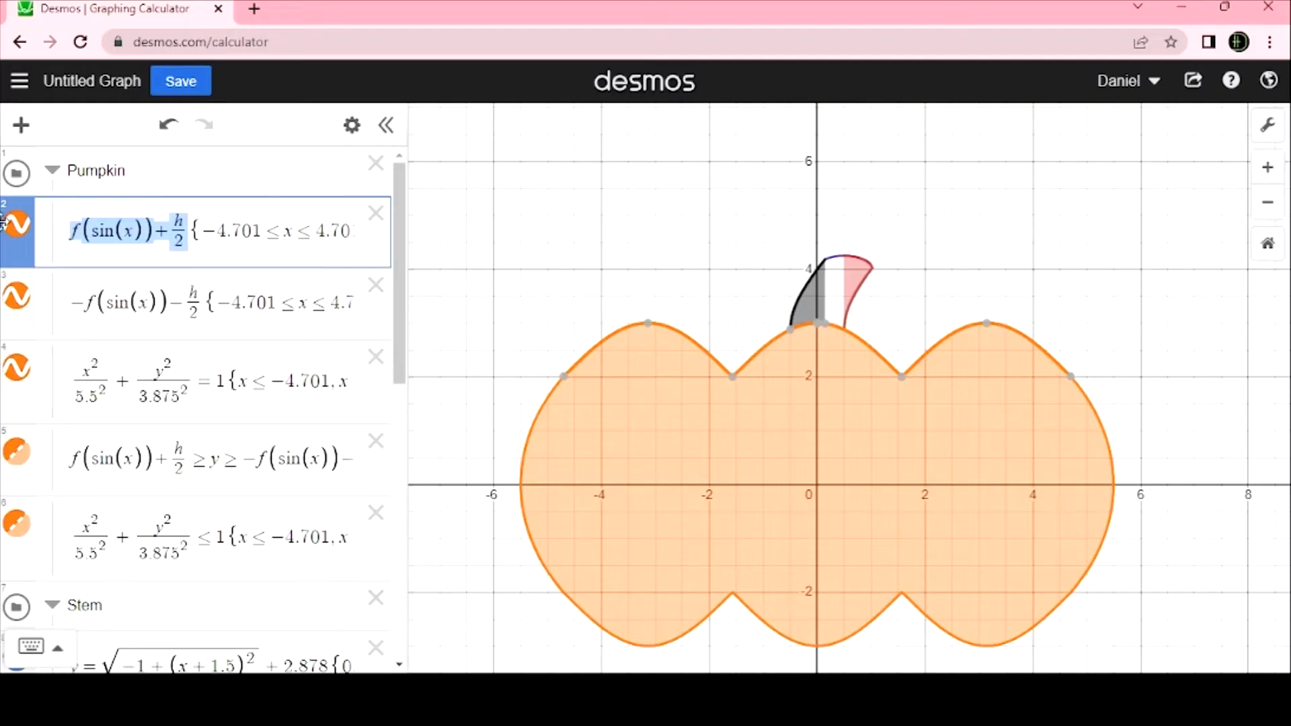
Try to complete the copied arc inequality with f(sin(x)) + h/2 as the lower bound before its restriction
scroll(255, 457, down, 10)
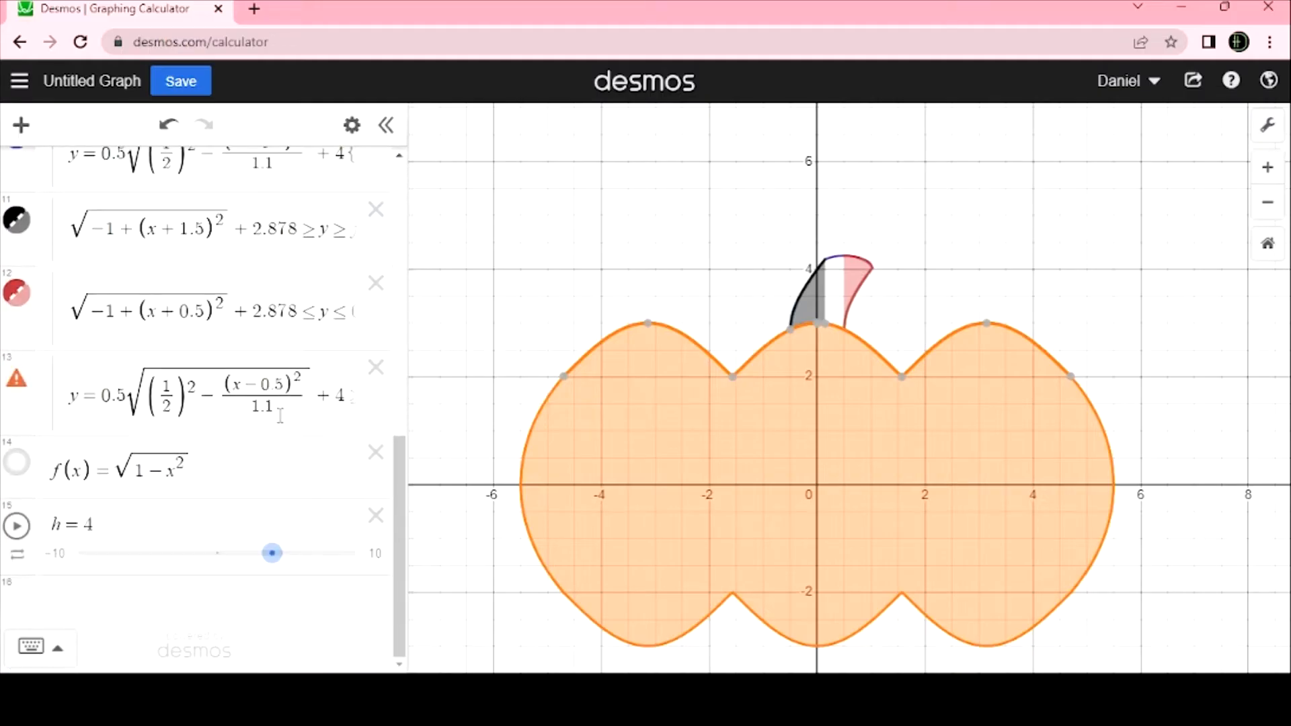
click(281, 413)
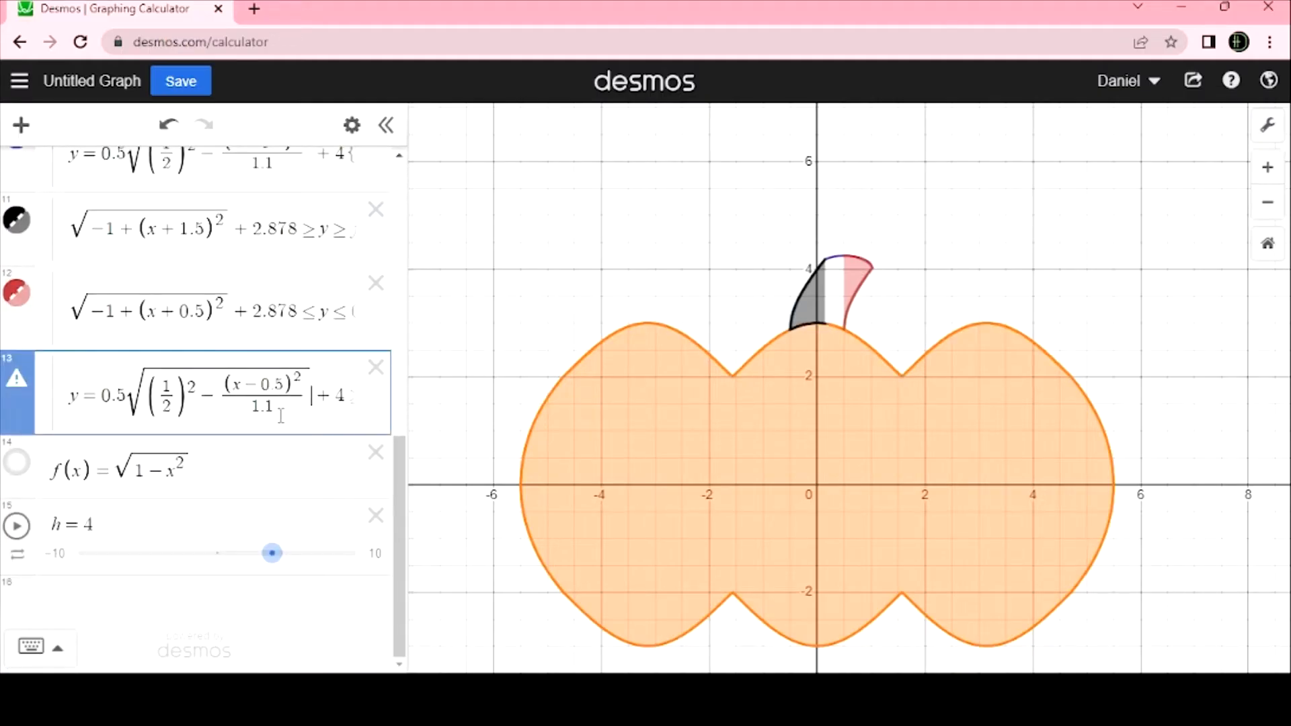
key(Right)
key(Right)
key(Right)
key(Right)
key(Right)
key(Right)
key(Right)
key(Right)
key(Right)
key(Right)
key(Right)
key(Right)
key(Right)
key(Right)
key(Right)
key(Right)
key(Right)
key(Right)
key(Right)
key(Left)
key(Left)
key(Left)
key(Left)
key(Left)
key(Left)
key(Left)
key(Left)
key(Left)
key(Left)
key(Left)
key(Left)
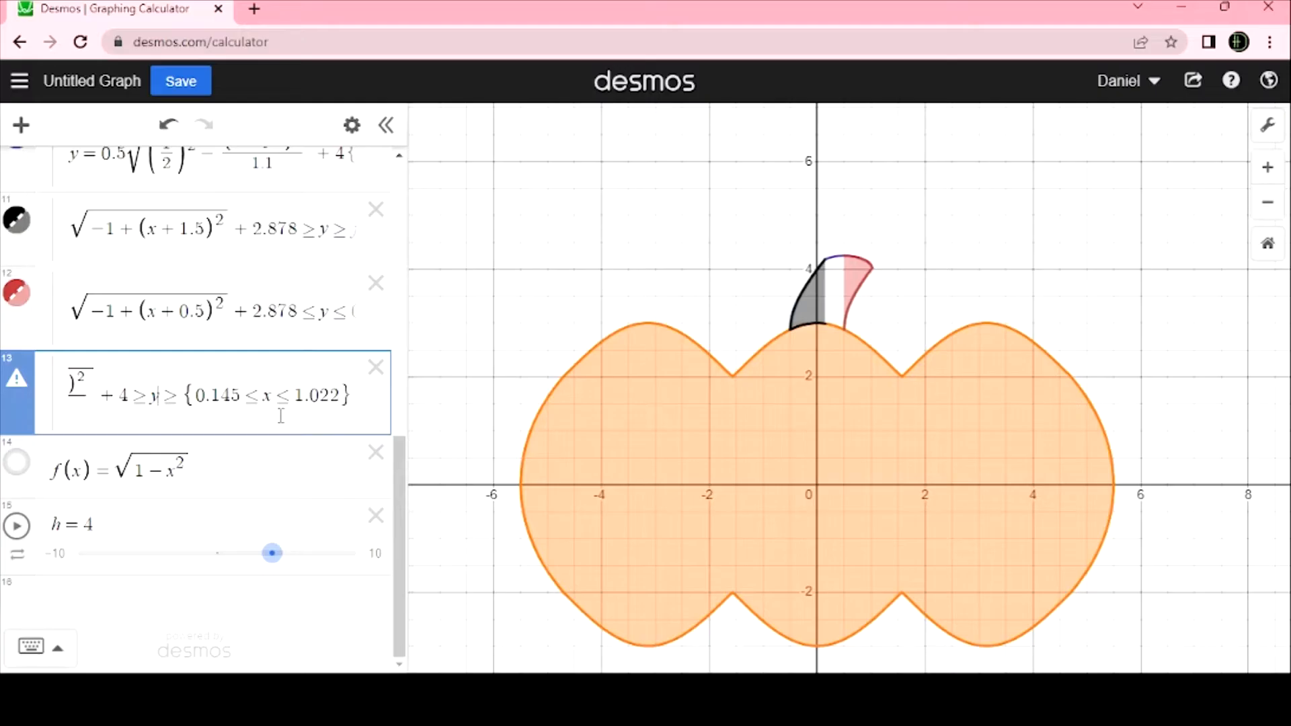
key(ctrl+v)
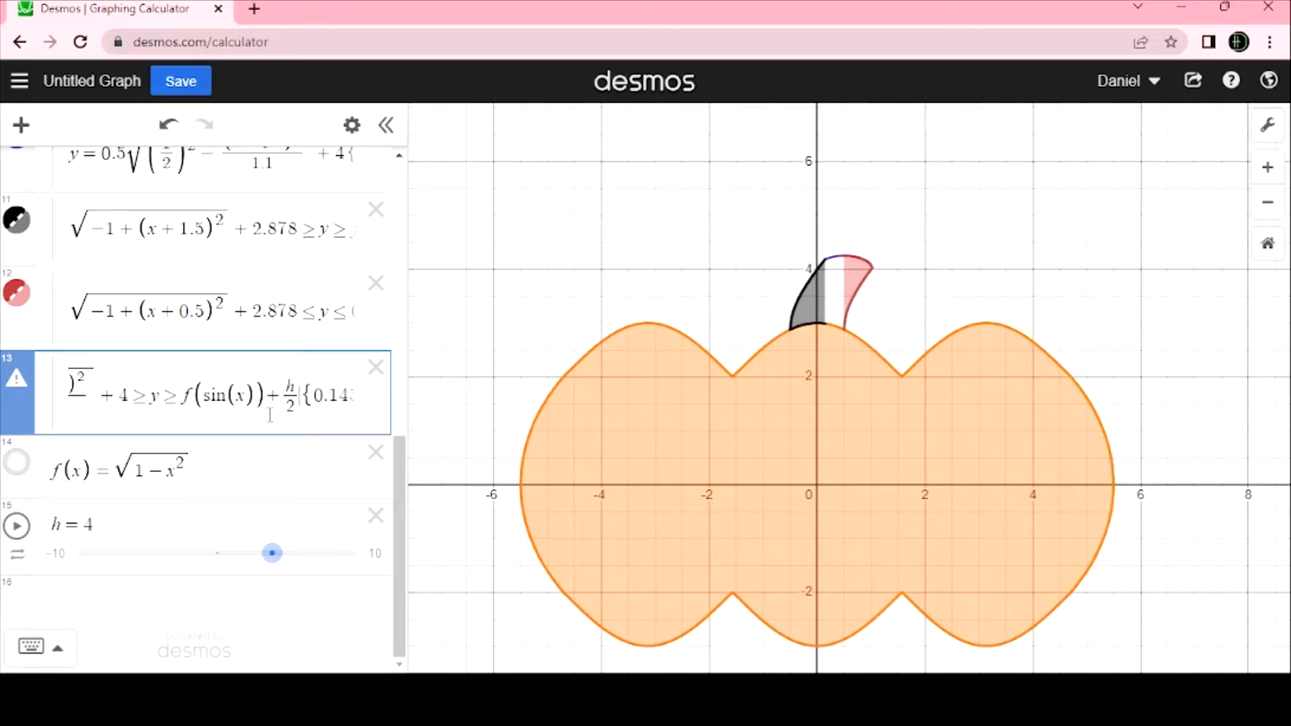
Copy the lower bound of the new arc inequality and delete it together with its ≥ sign
mouse_move(16, 383)
click(132, 410)
drag(299, 405, 168, 402)
key(ctrl+c)
key(BackSpace)
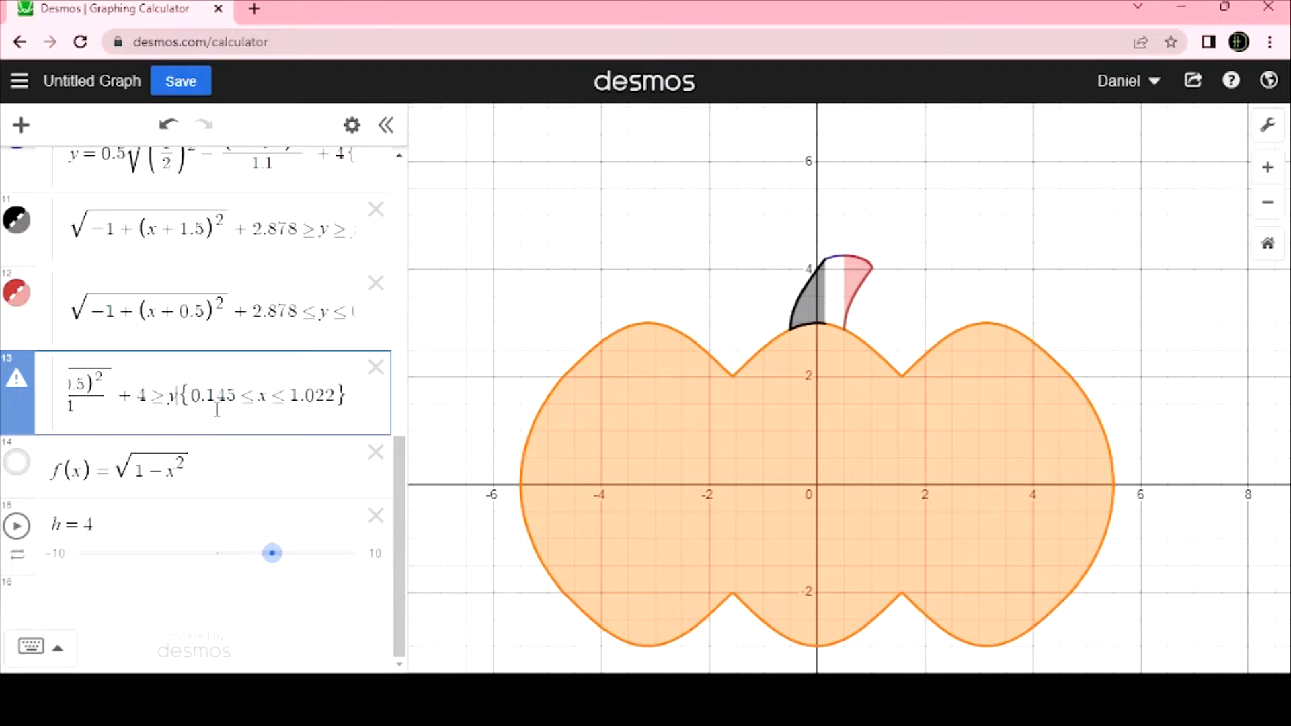
Remove the leading y = so the copied arc inequality starts with 0.5
key(Left)
key(Left)
key(Left)
key(Left)
key(Left)
key(Left)
key(Left)
key(Left)
key(Left)
key(Left)
key(Left)
key(Left)
key(Left)
key(Left)
key(Left)
key(Left)
key(Left)
key(Left)
key(Left)
key(Left)
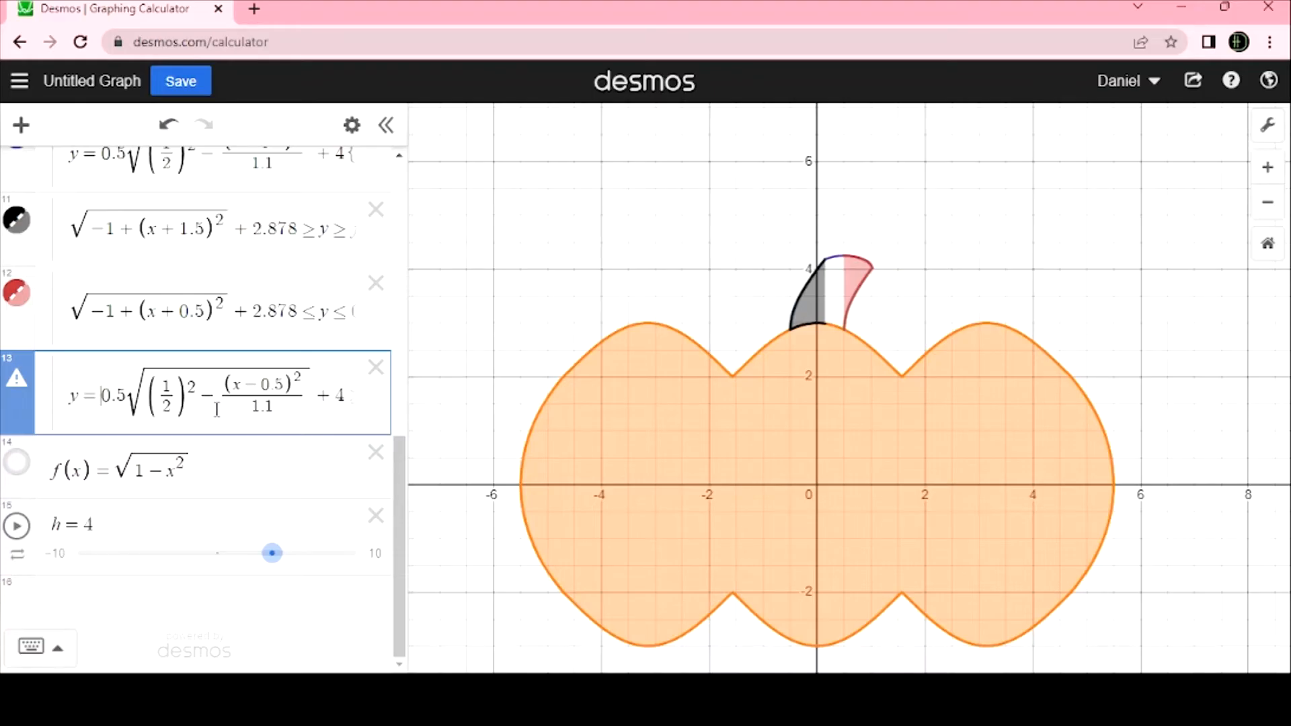
key(BackSpace)
key(Delete)
Add ≥ f(sin(x)) + h/2 after y and before the restriction in the arc inequality
key(Right)
key(Right)
key(Right)
key(Right)
key(Right)
key(Right)
key(Right)
key(Right)
key(Right)
key(Right)
key(Right)
key(Right)
key(Right)
key(Right)
key(Right)
key(Right)
key(Right)
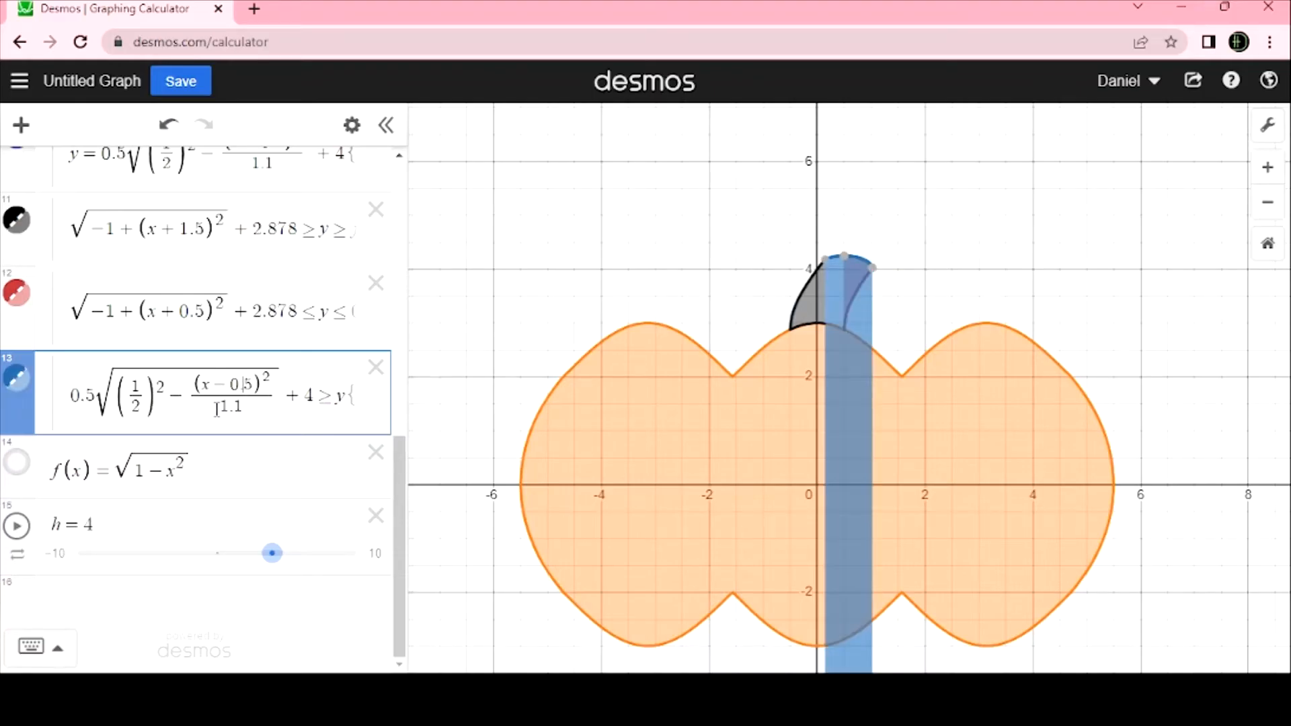
key(Right)
key(Right)
key(Right)
text(>=)
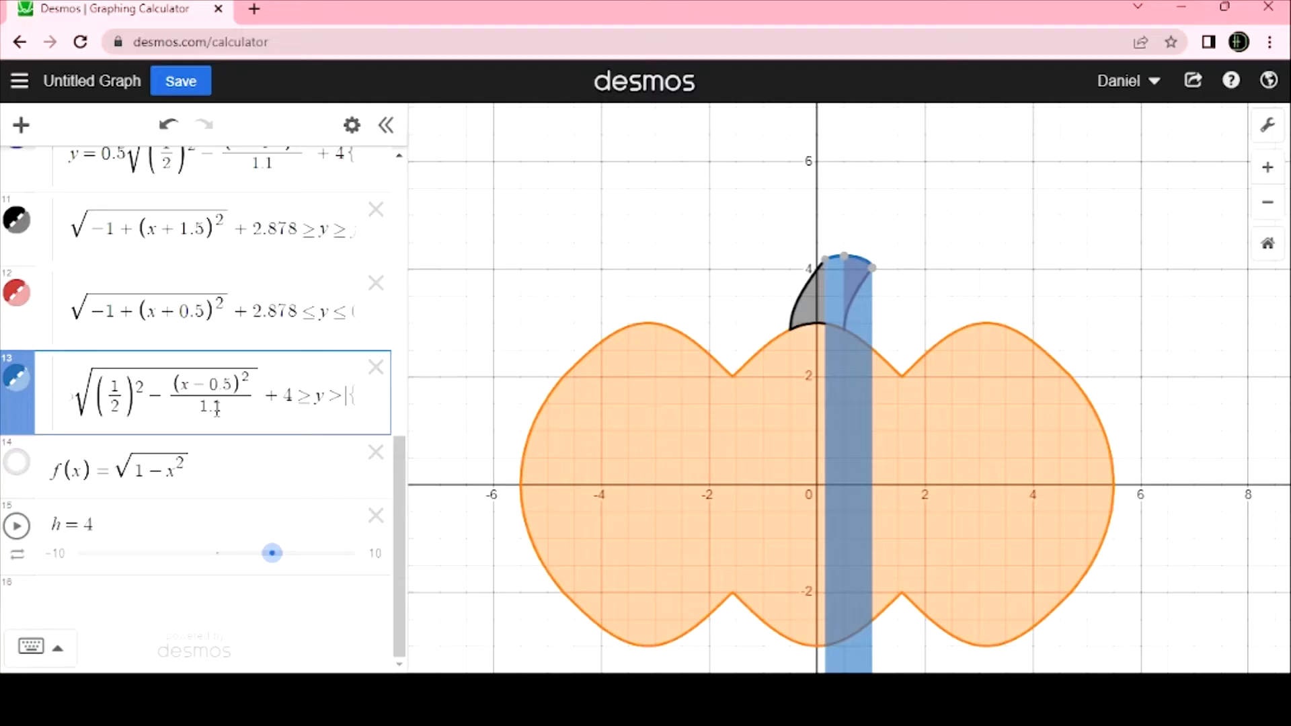
key(ctrl+v)
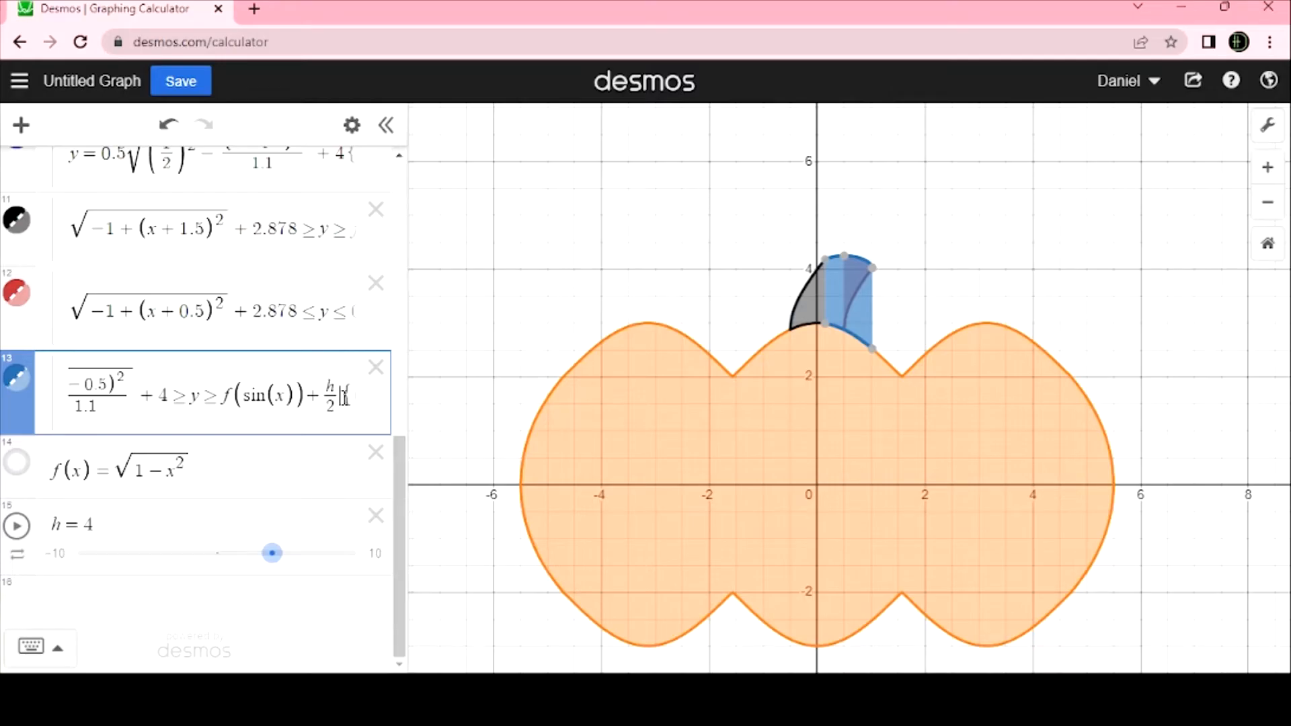
Set the upper x limit of the stem arc inequality's restriction to 0.5
key(Right)
key(Right)
key(Right)
key(Right)
key(Right)
key(Right)
key(Right)
key(Right)
key(Right)
key(Right)
key(Right)
key(Right)
key(Right)
key(Right)
key(Right)
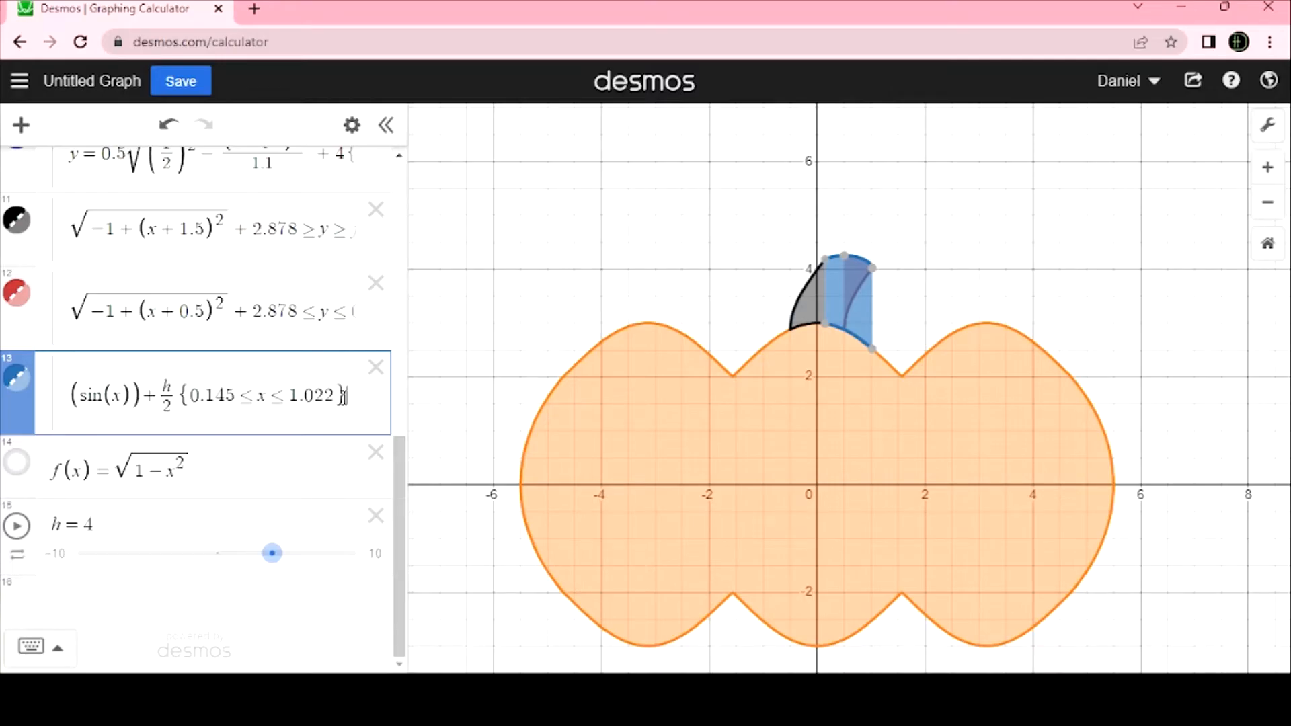
key(Left)
drag(334, 397, 291, 396)
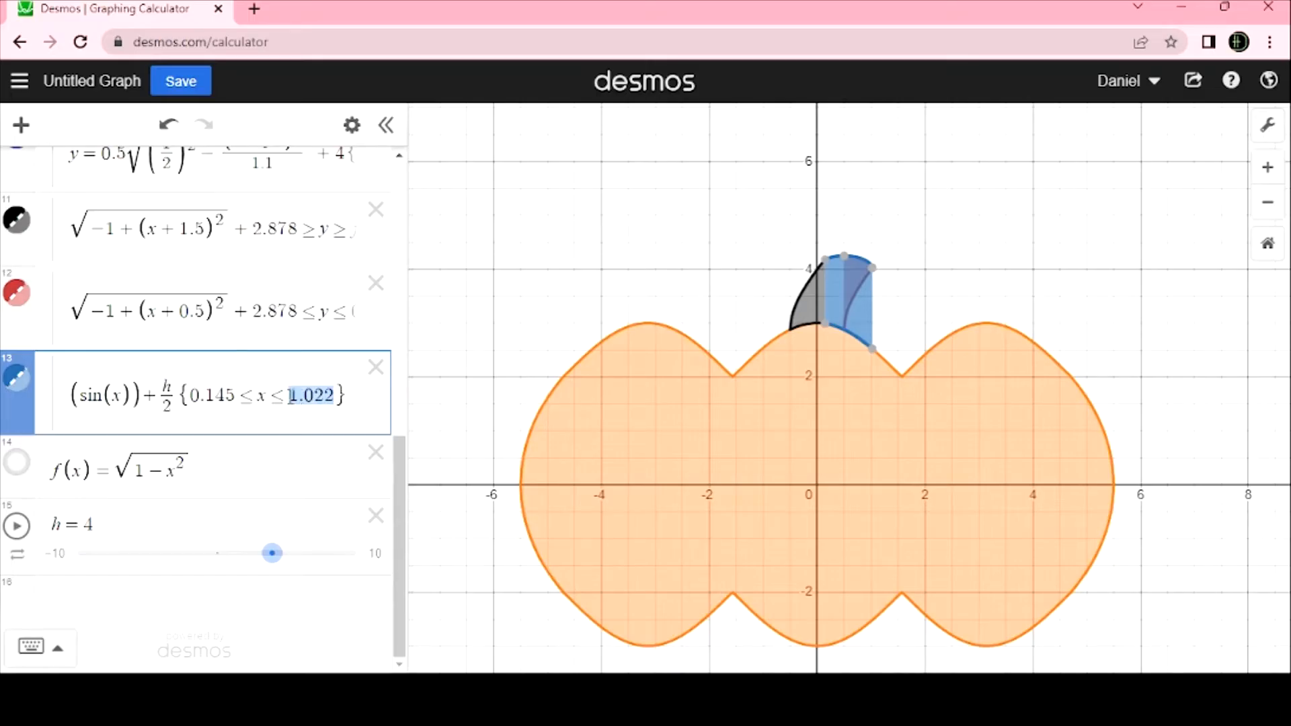
text(0.5)
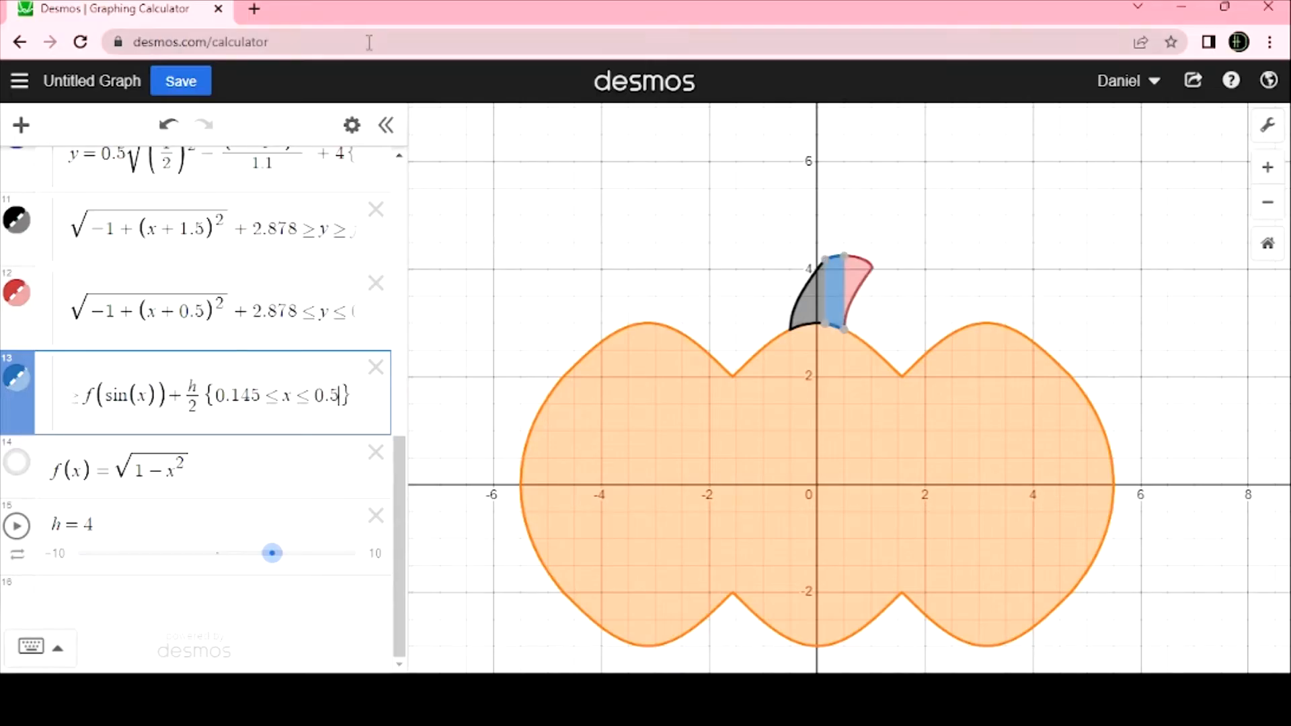
Recolor the three stem inequalities in expressions 11, 12 and 13 green
click(350, 125)
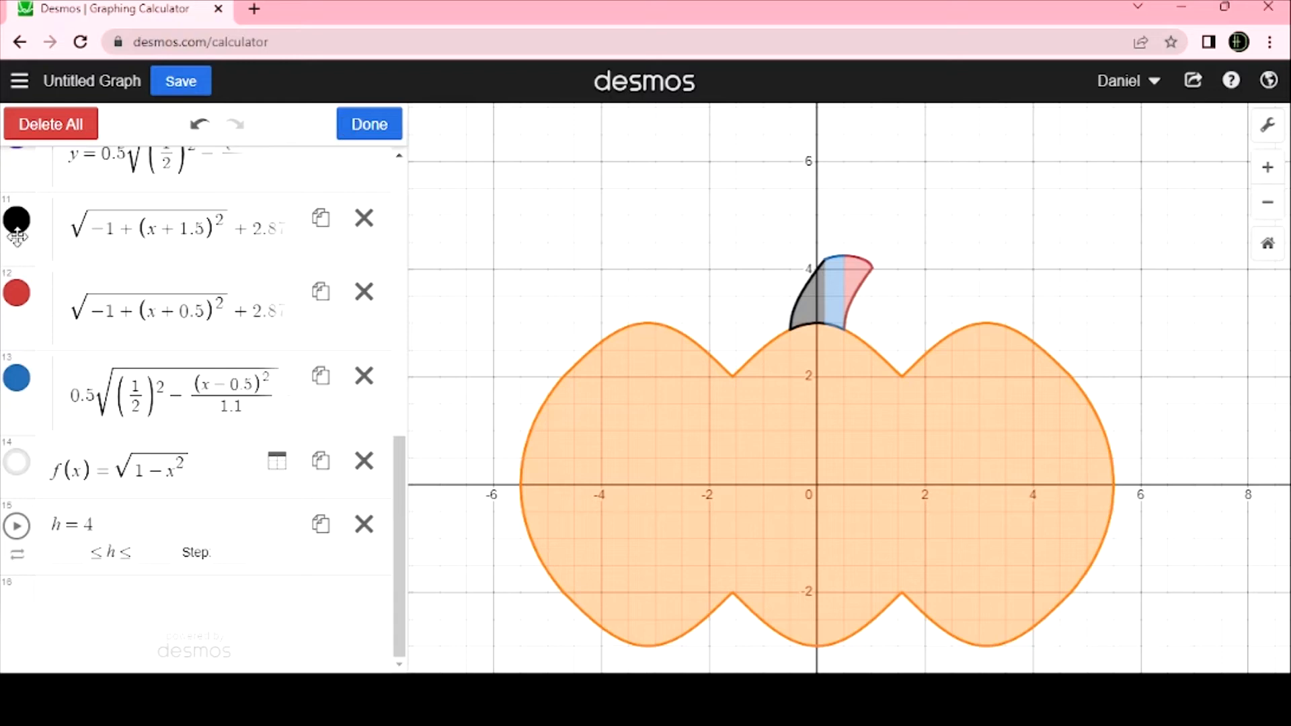
click(17, 378)
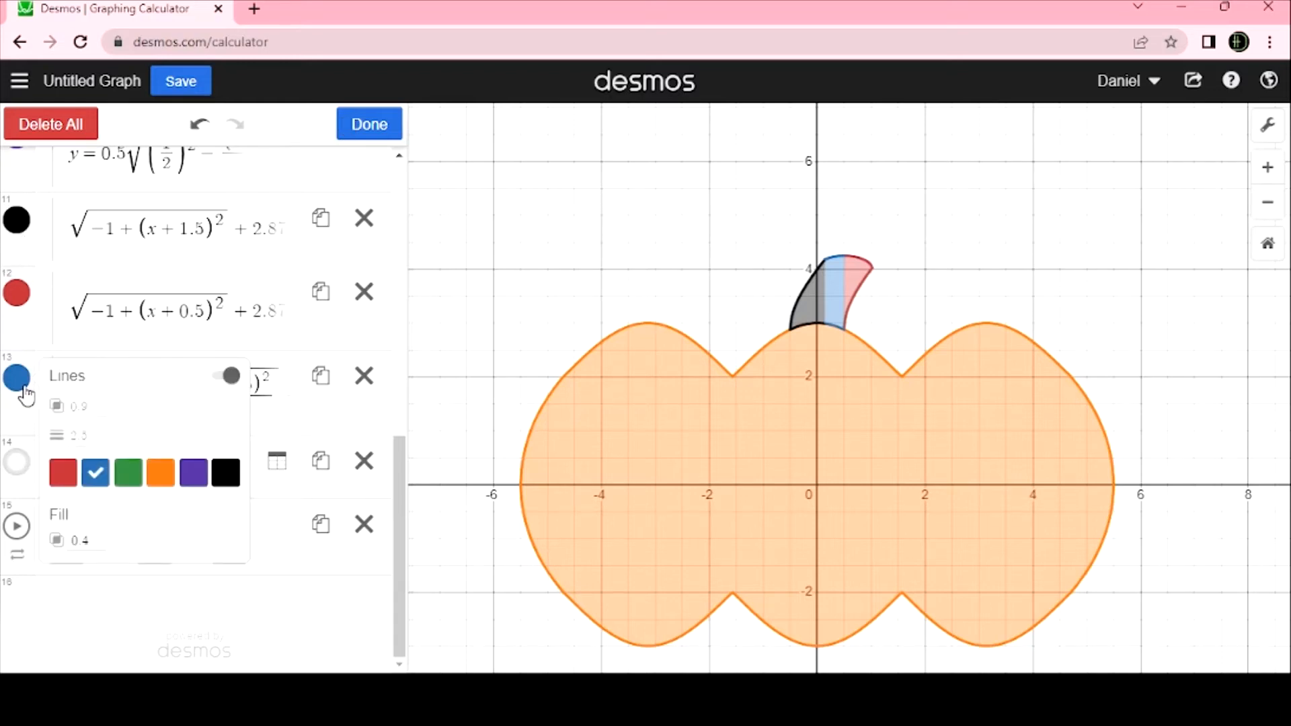
click(126, 475)
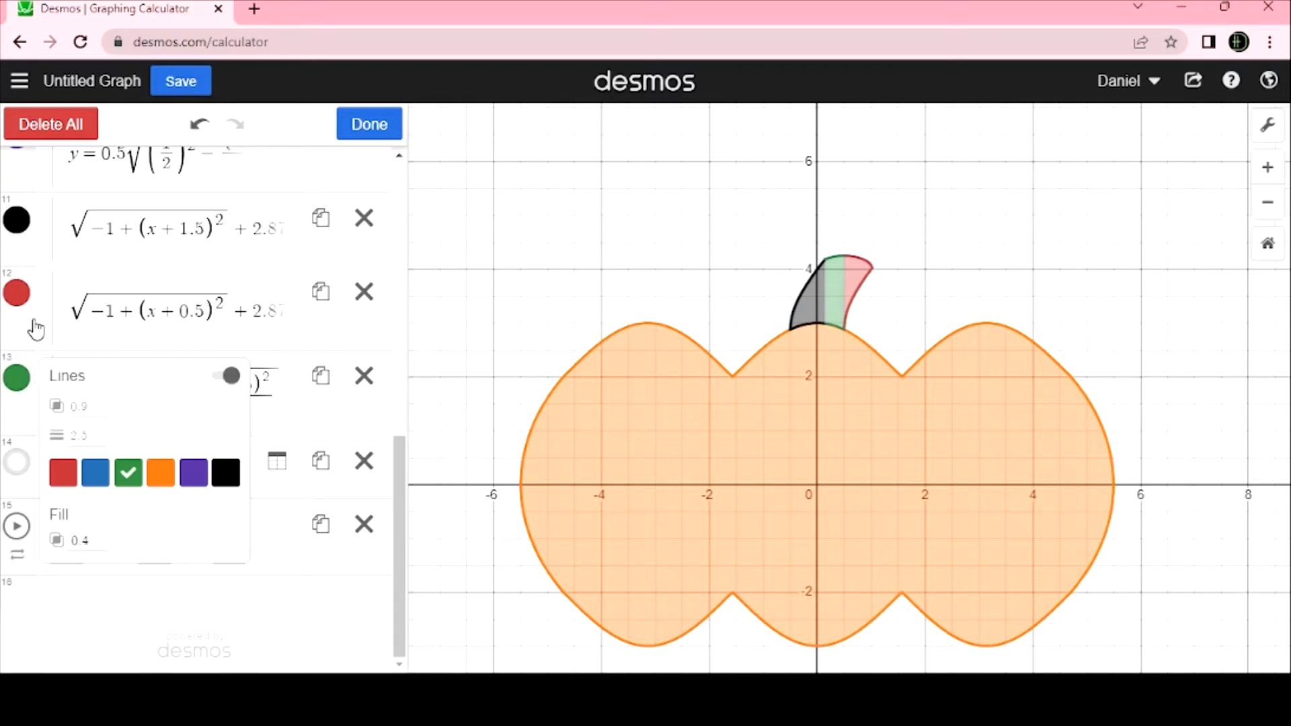
click(19, 300)
click(128, 387)
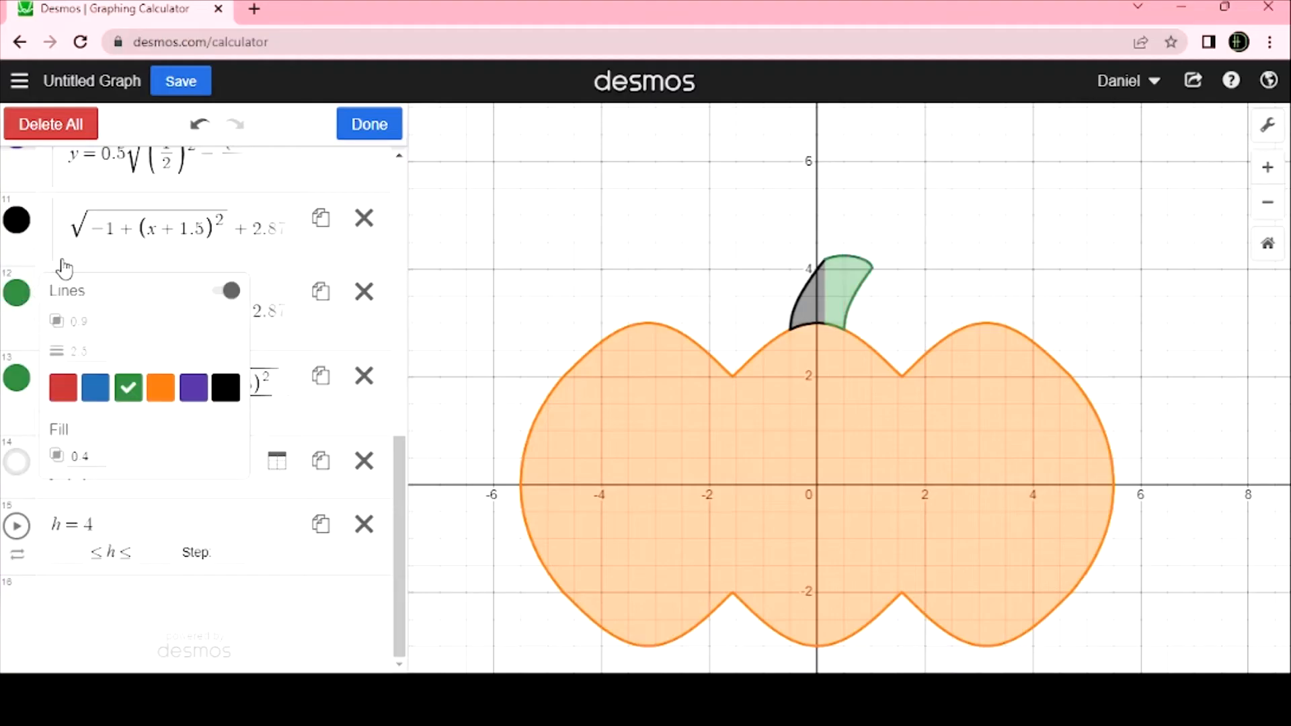
click(19, 221)
click(128, 315)
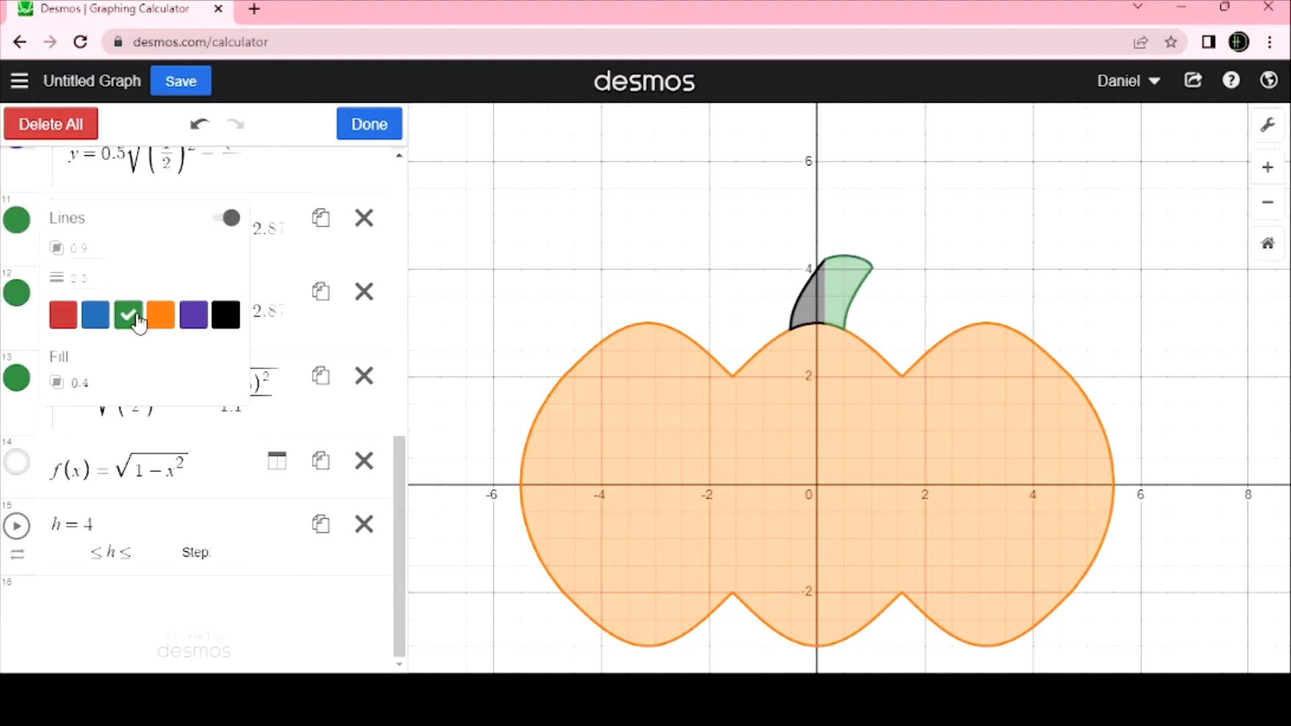
click(369, 124)
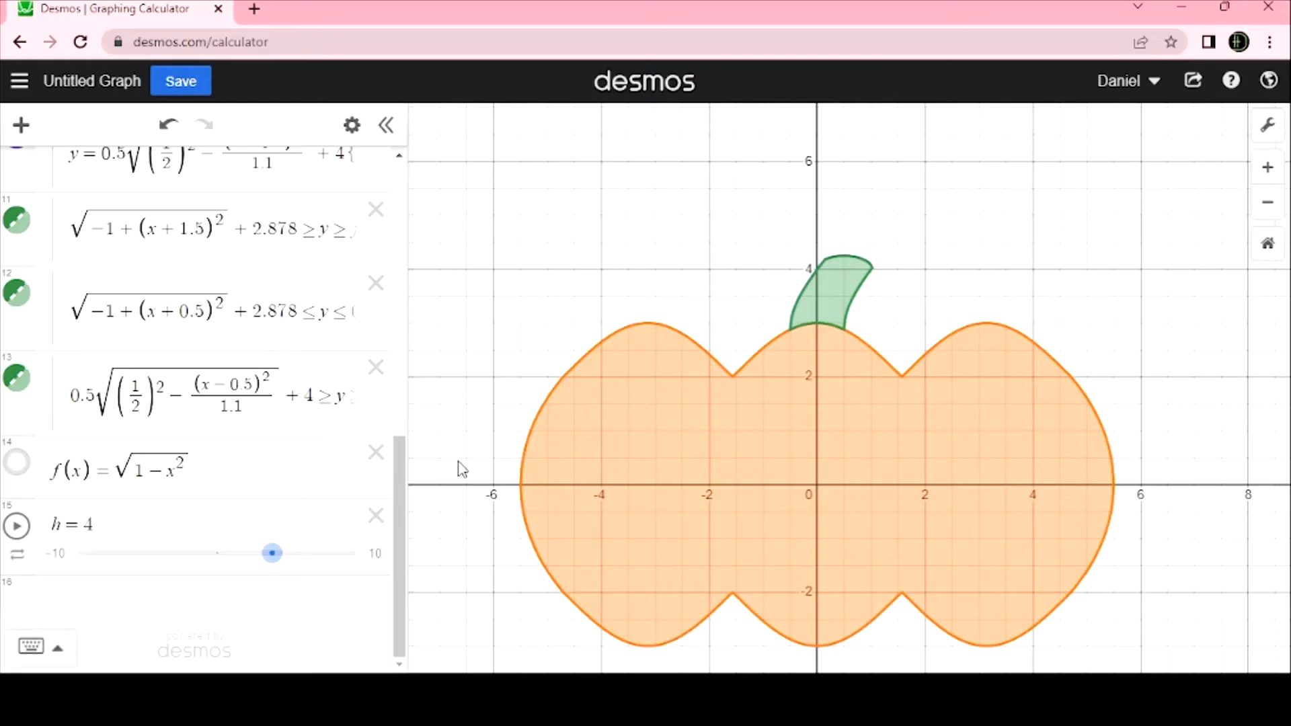
Collapse the Stem and Pumpkin folders and move the Stem folder above the Pumpkin folder
scroll(352, 405, up, 10)
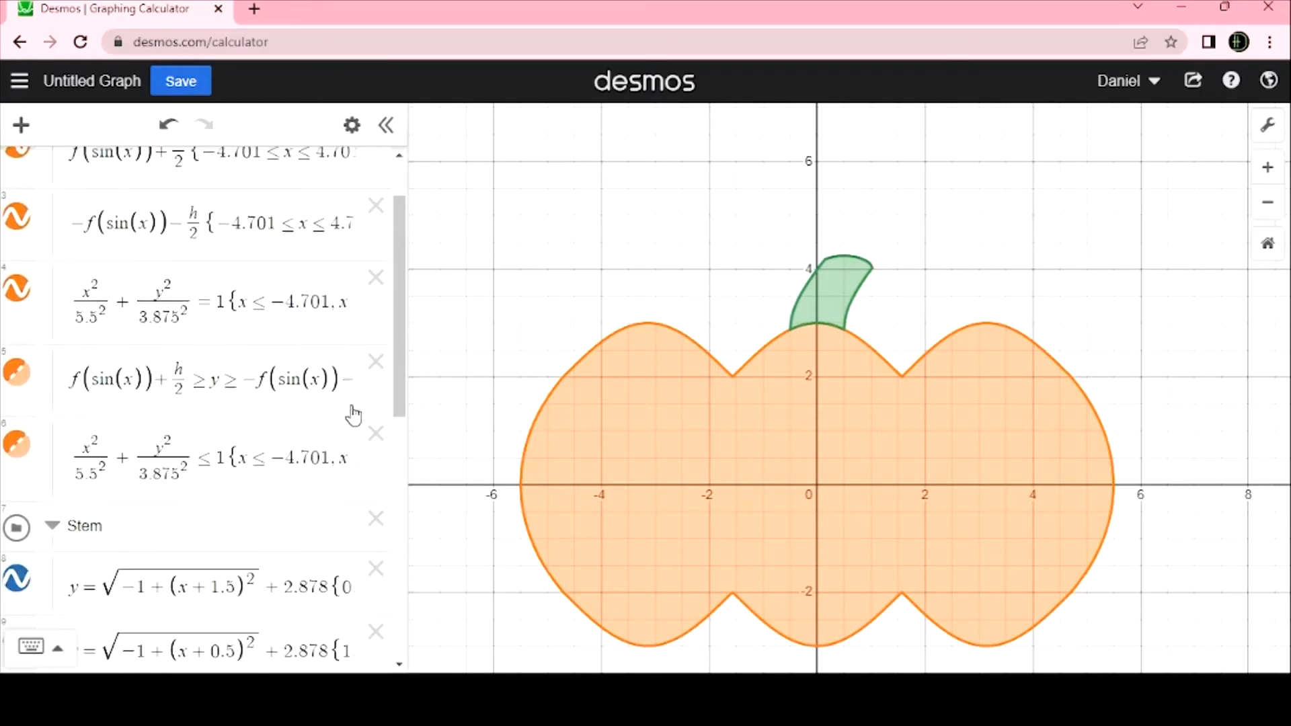
click(51, 533)
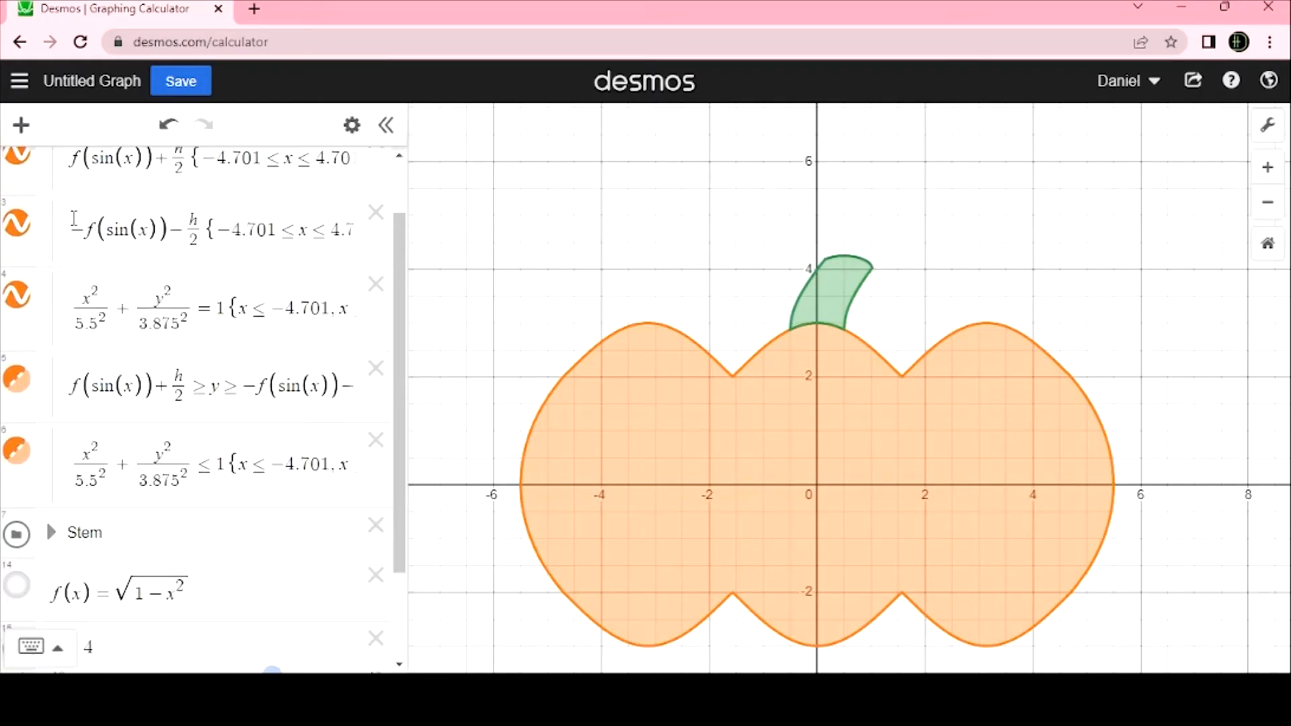
scroll(74, 218, up, 1)
click(53, 170)
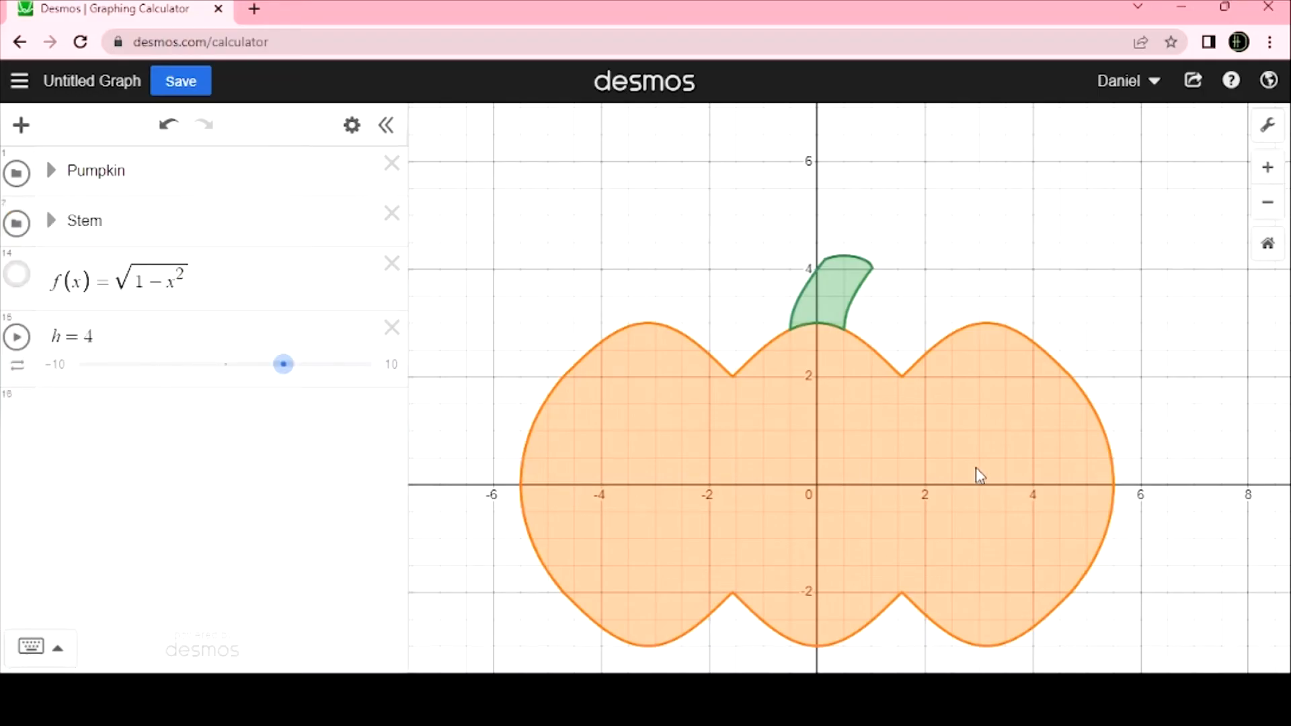
drag(1208, 469, 1208, 400)
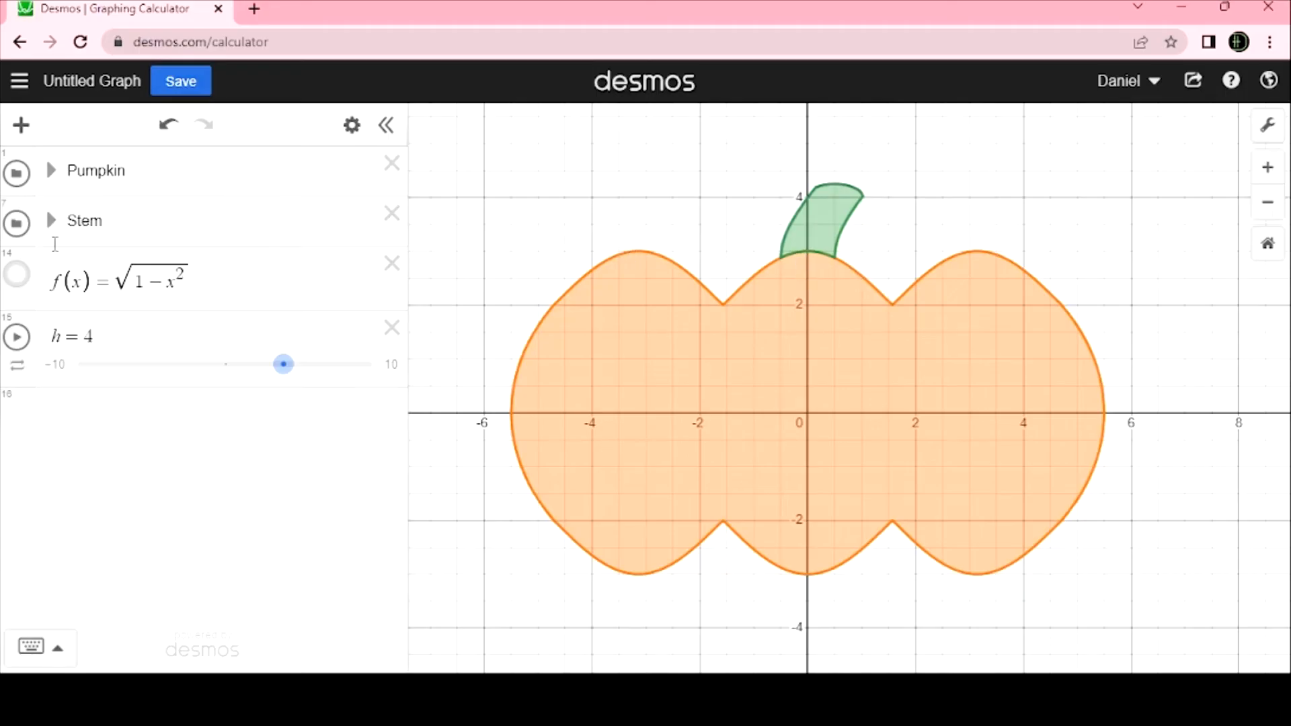
drag(9, 207, 10, 165)
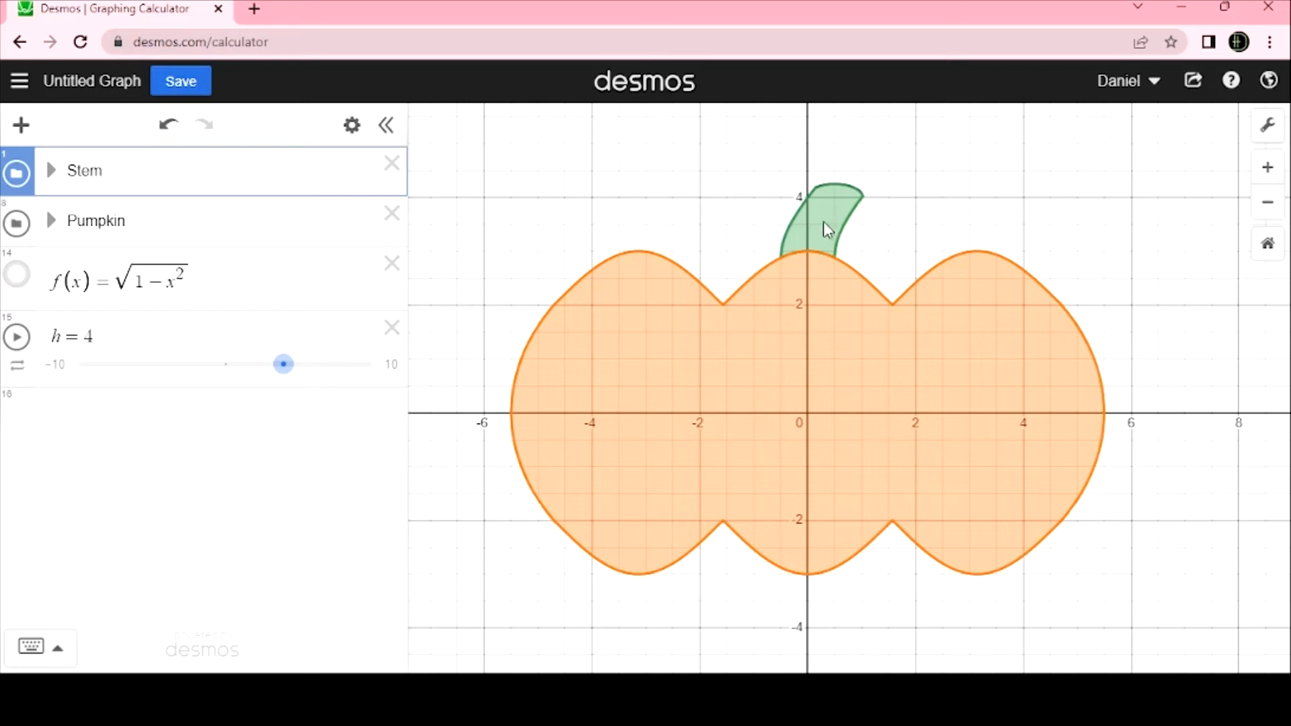